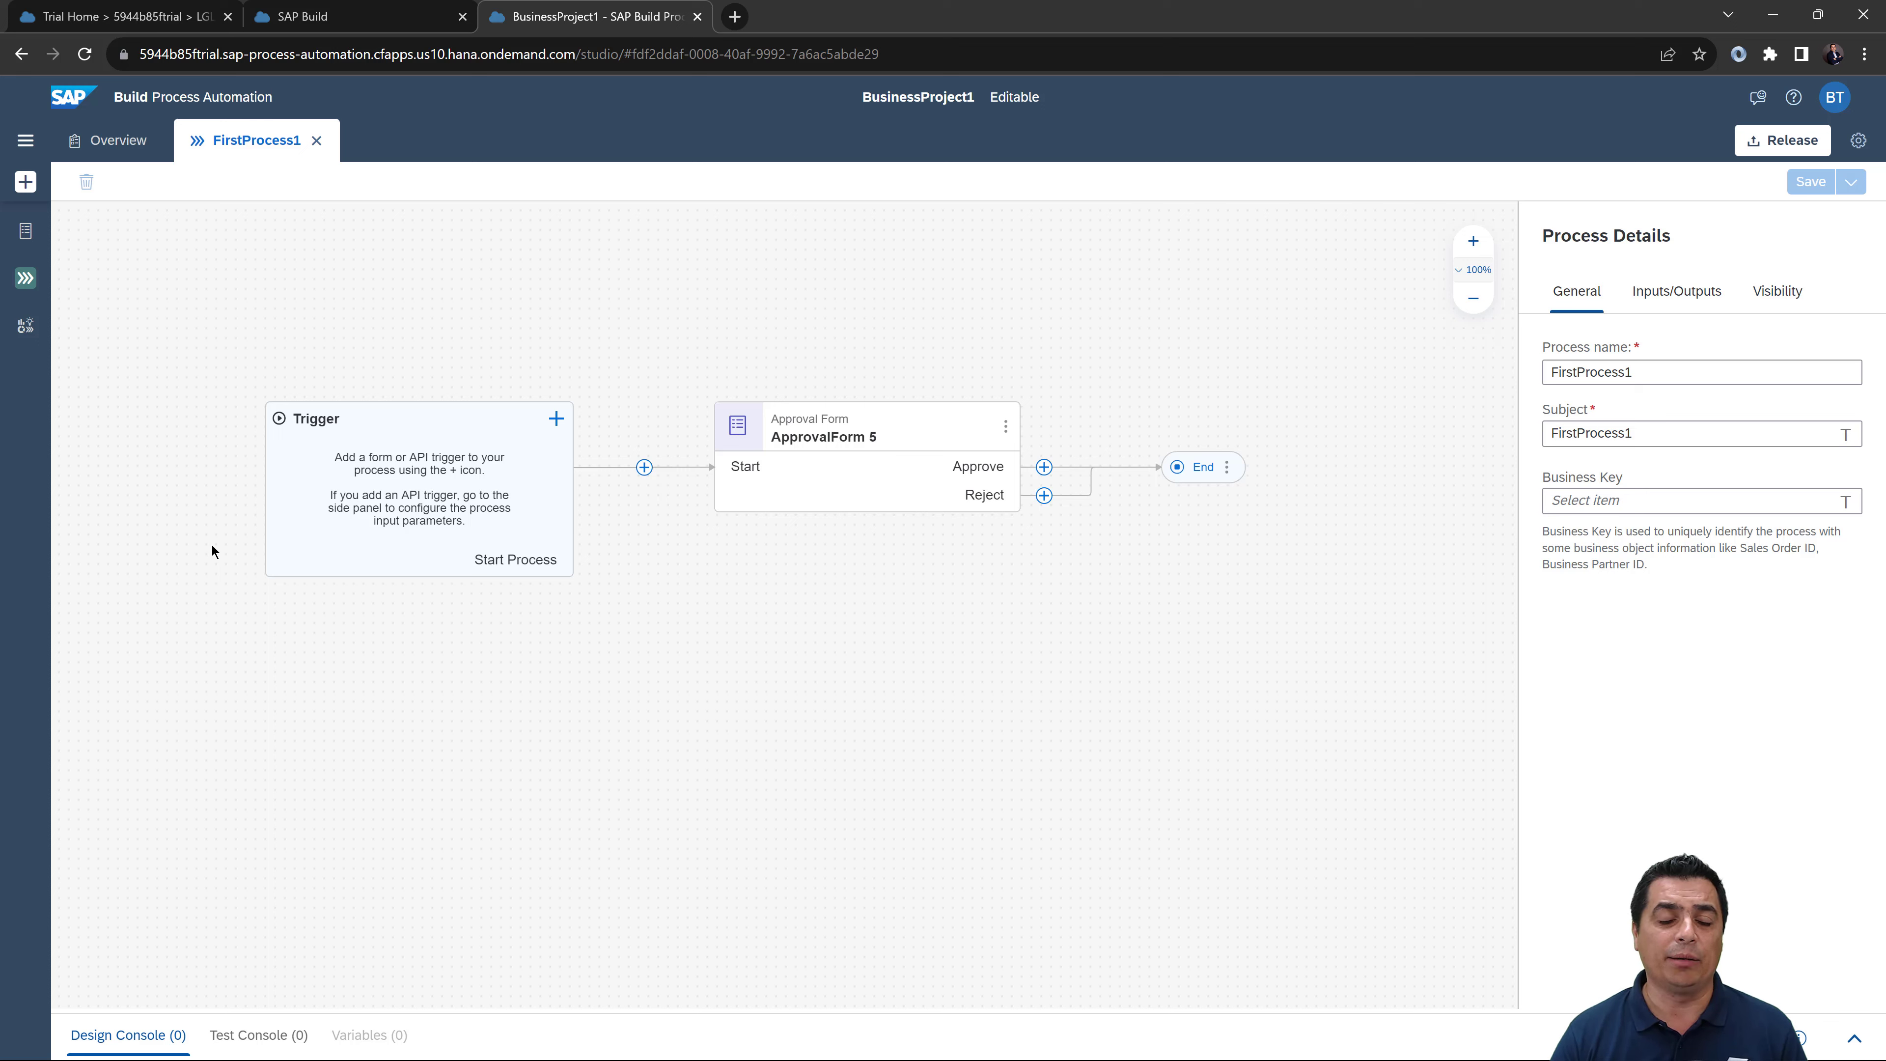
# Step: Add a Condition step (Condition 4) on the Reject path
pyautogui.click(1043, 495)
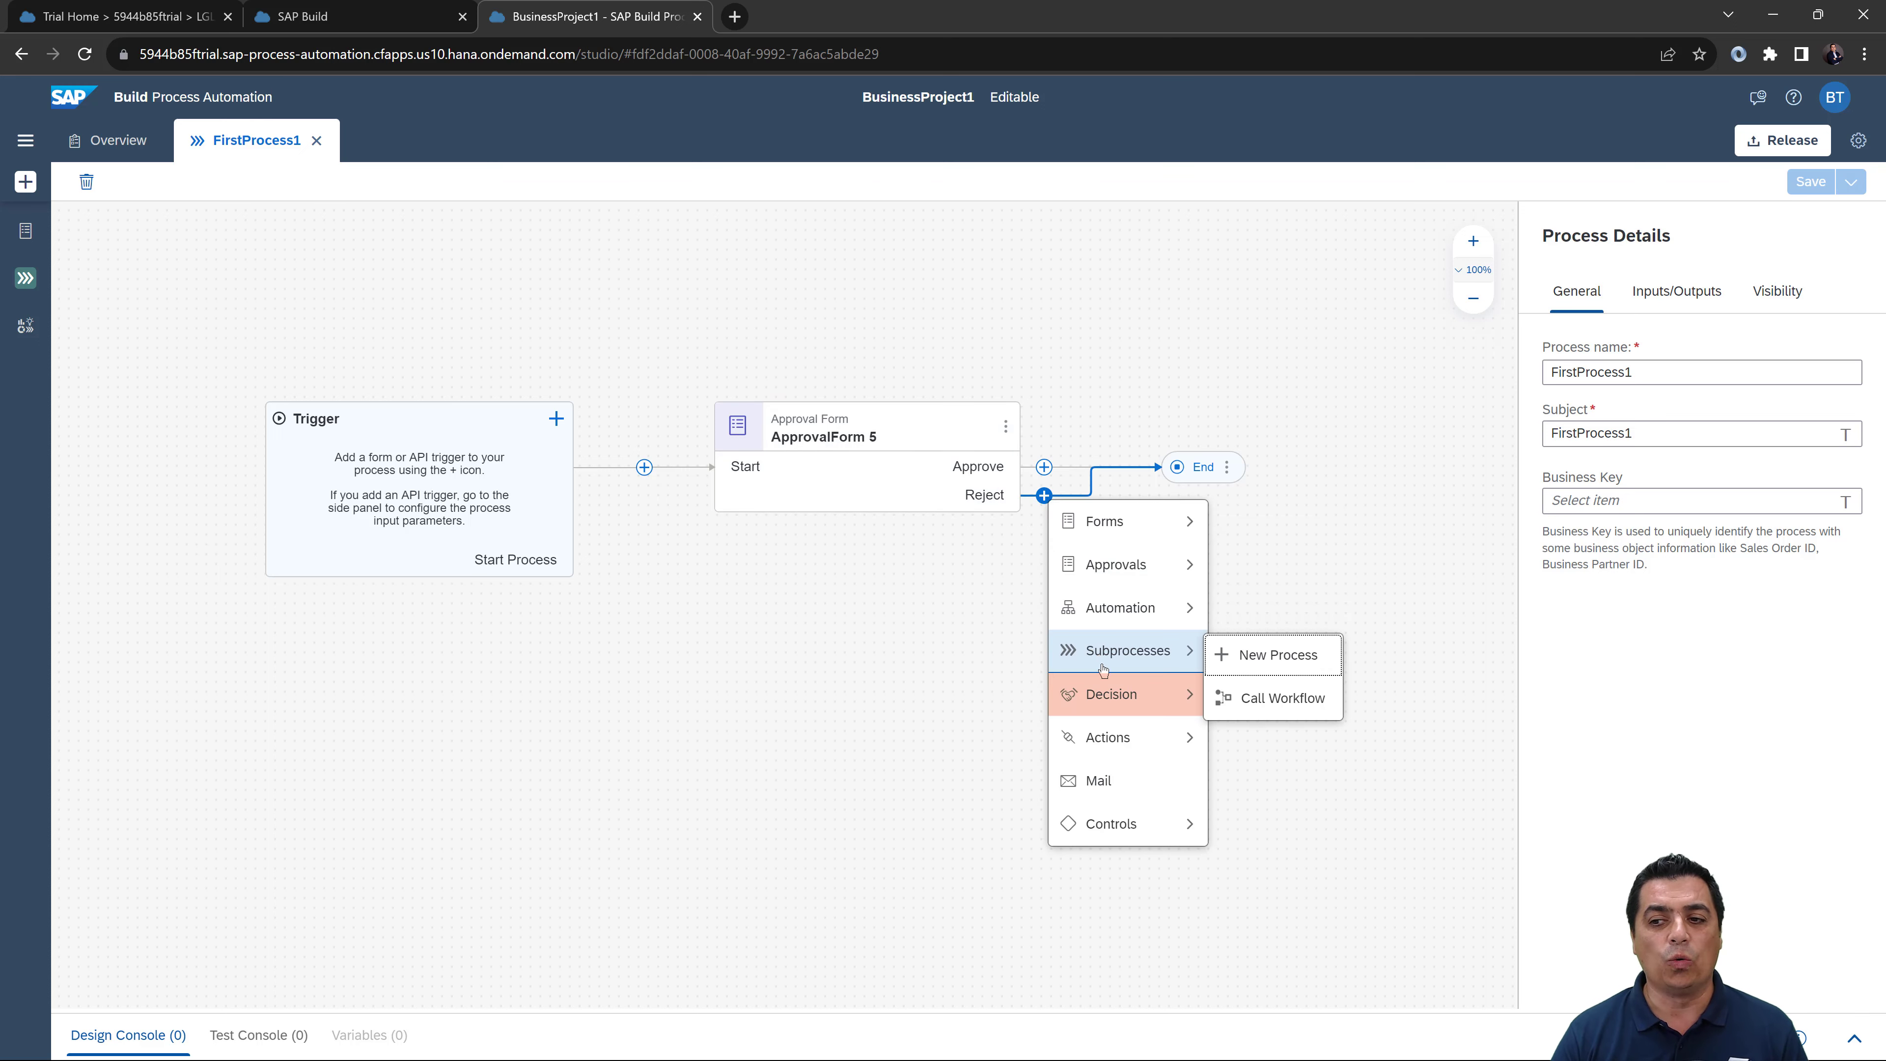
pyautogui.moveTo(1111, 691)
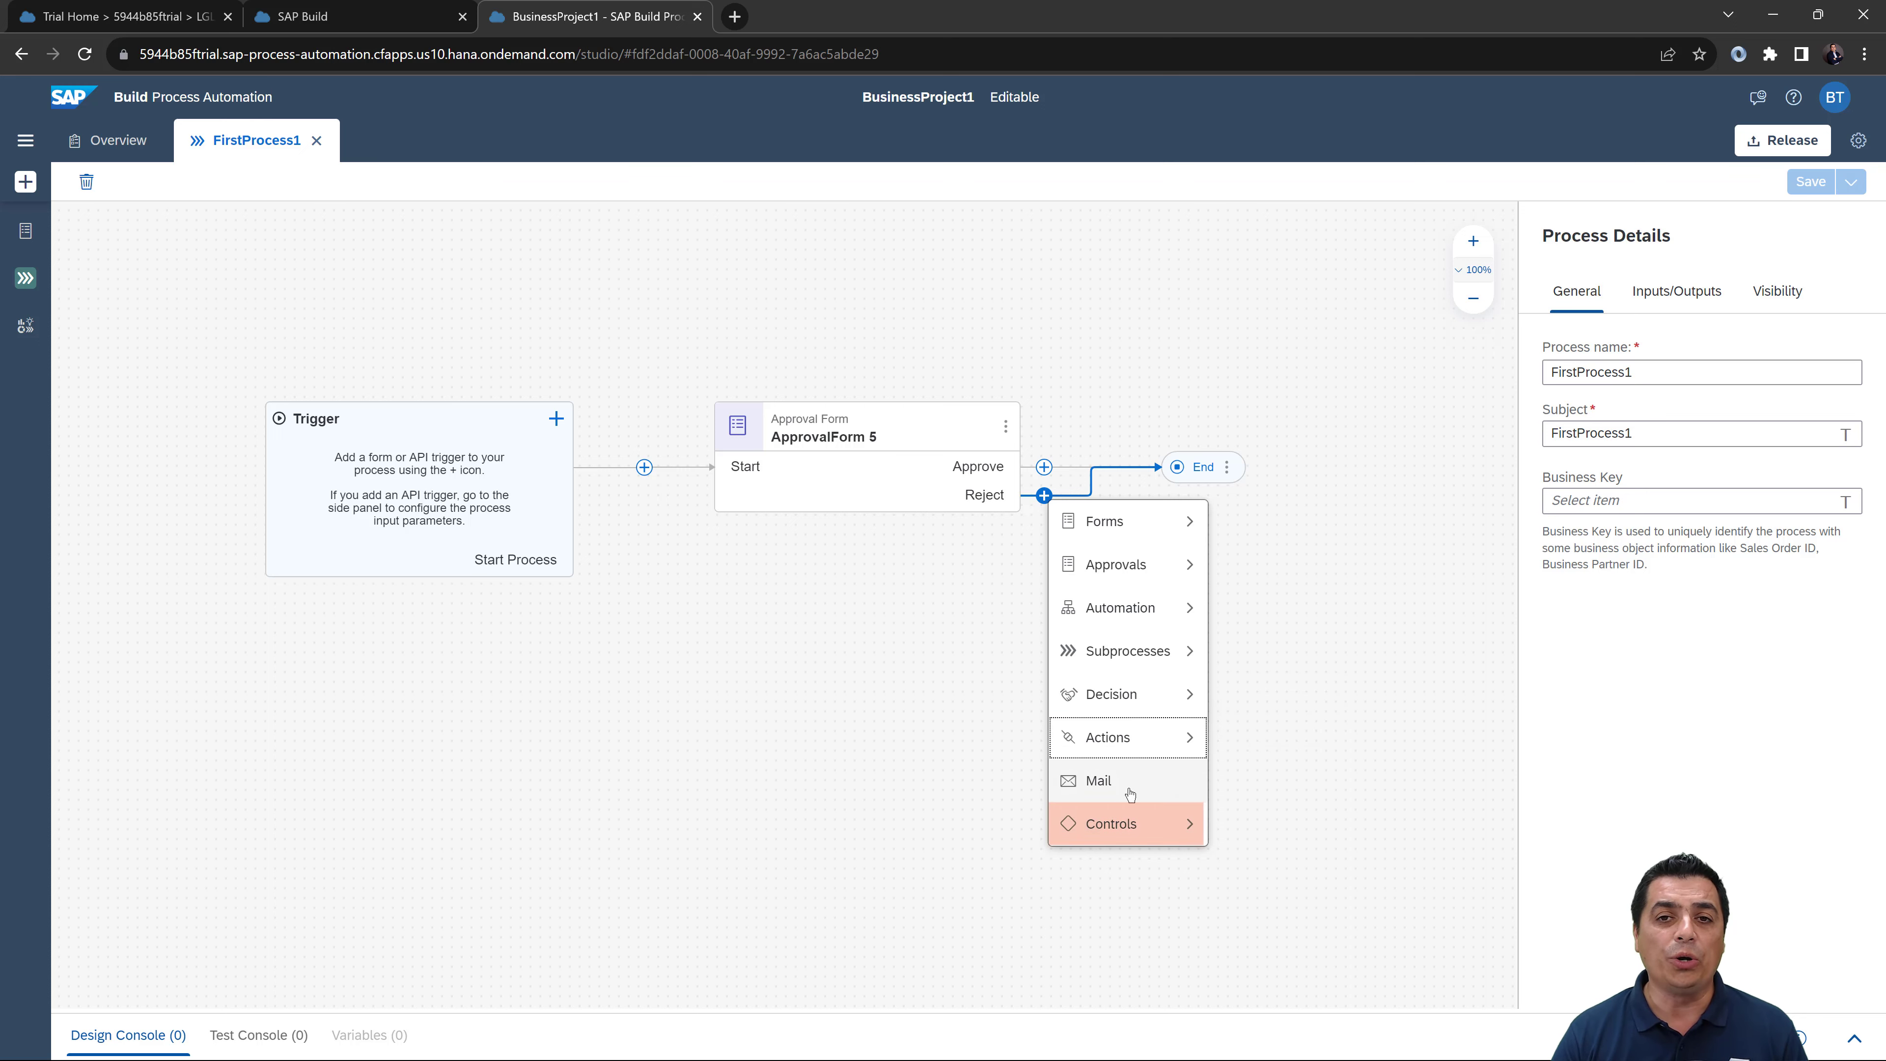
pyautogui.moveTo(1143, 819)
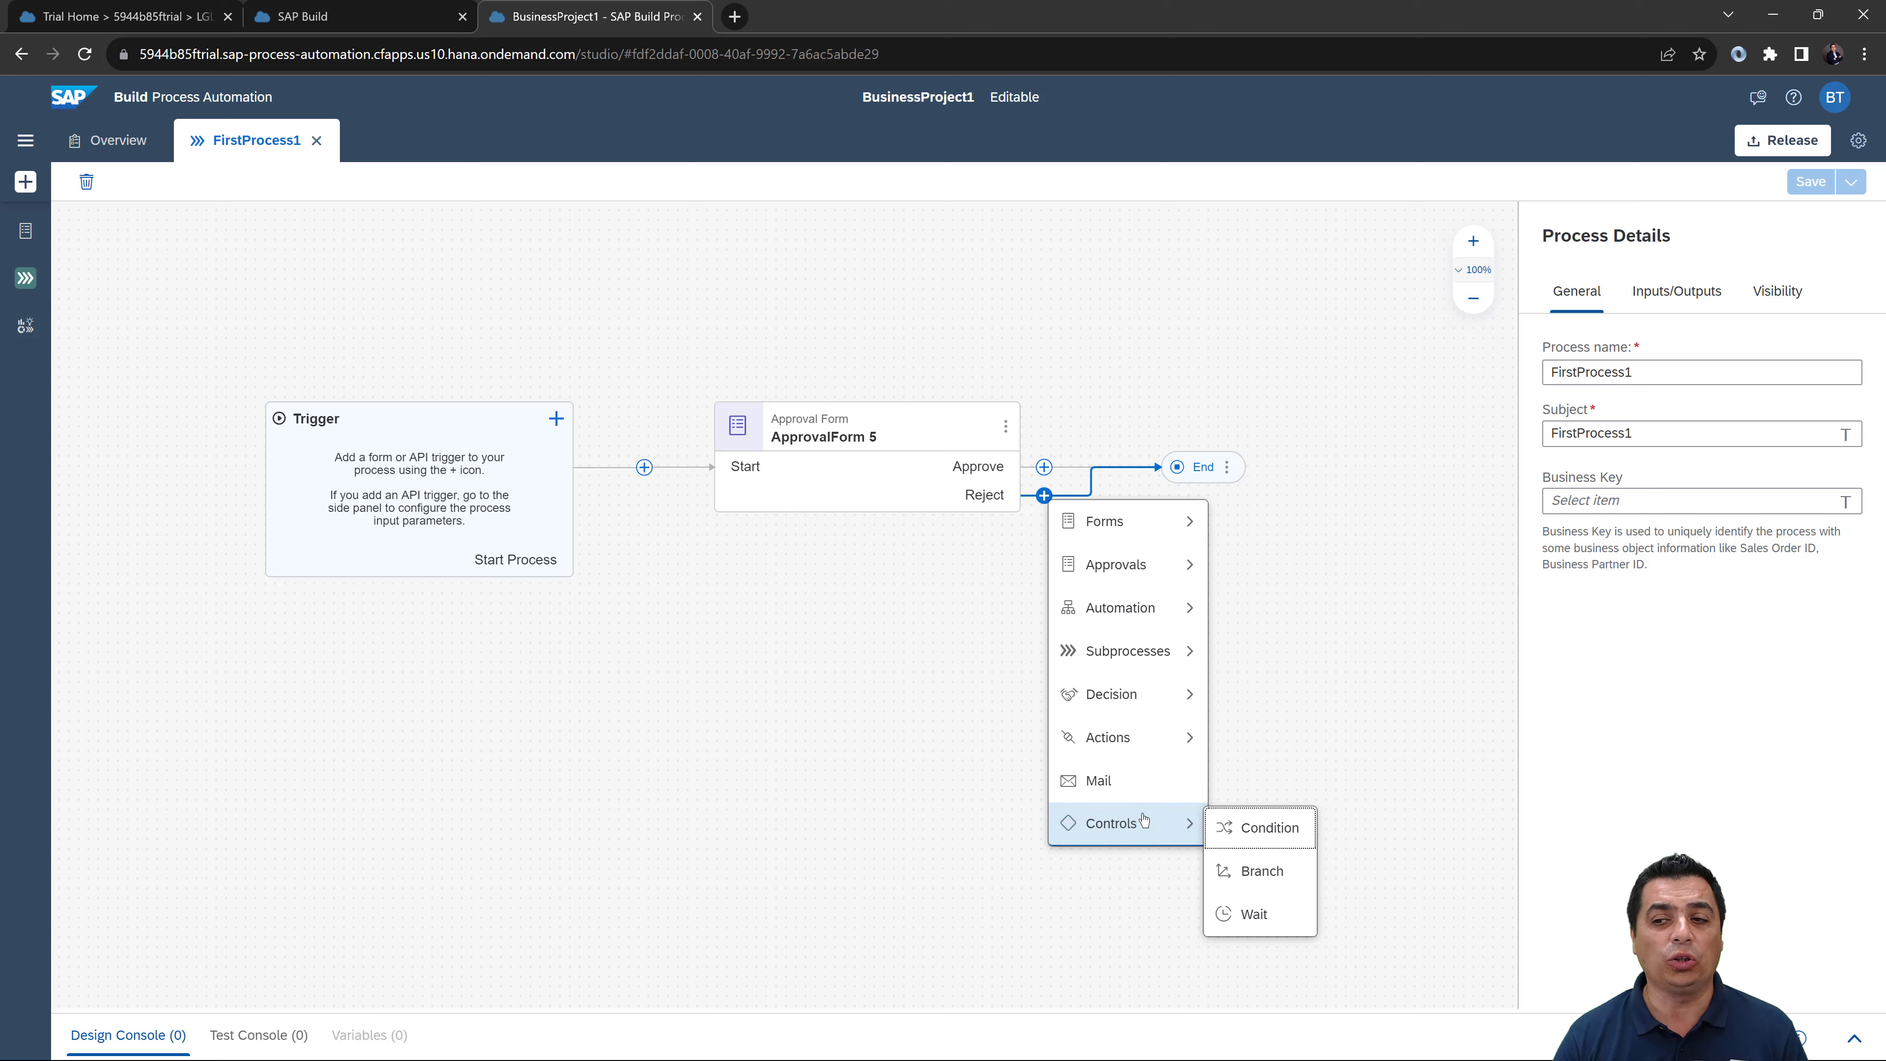
pyautogui.click(1241, 826)
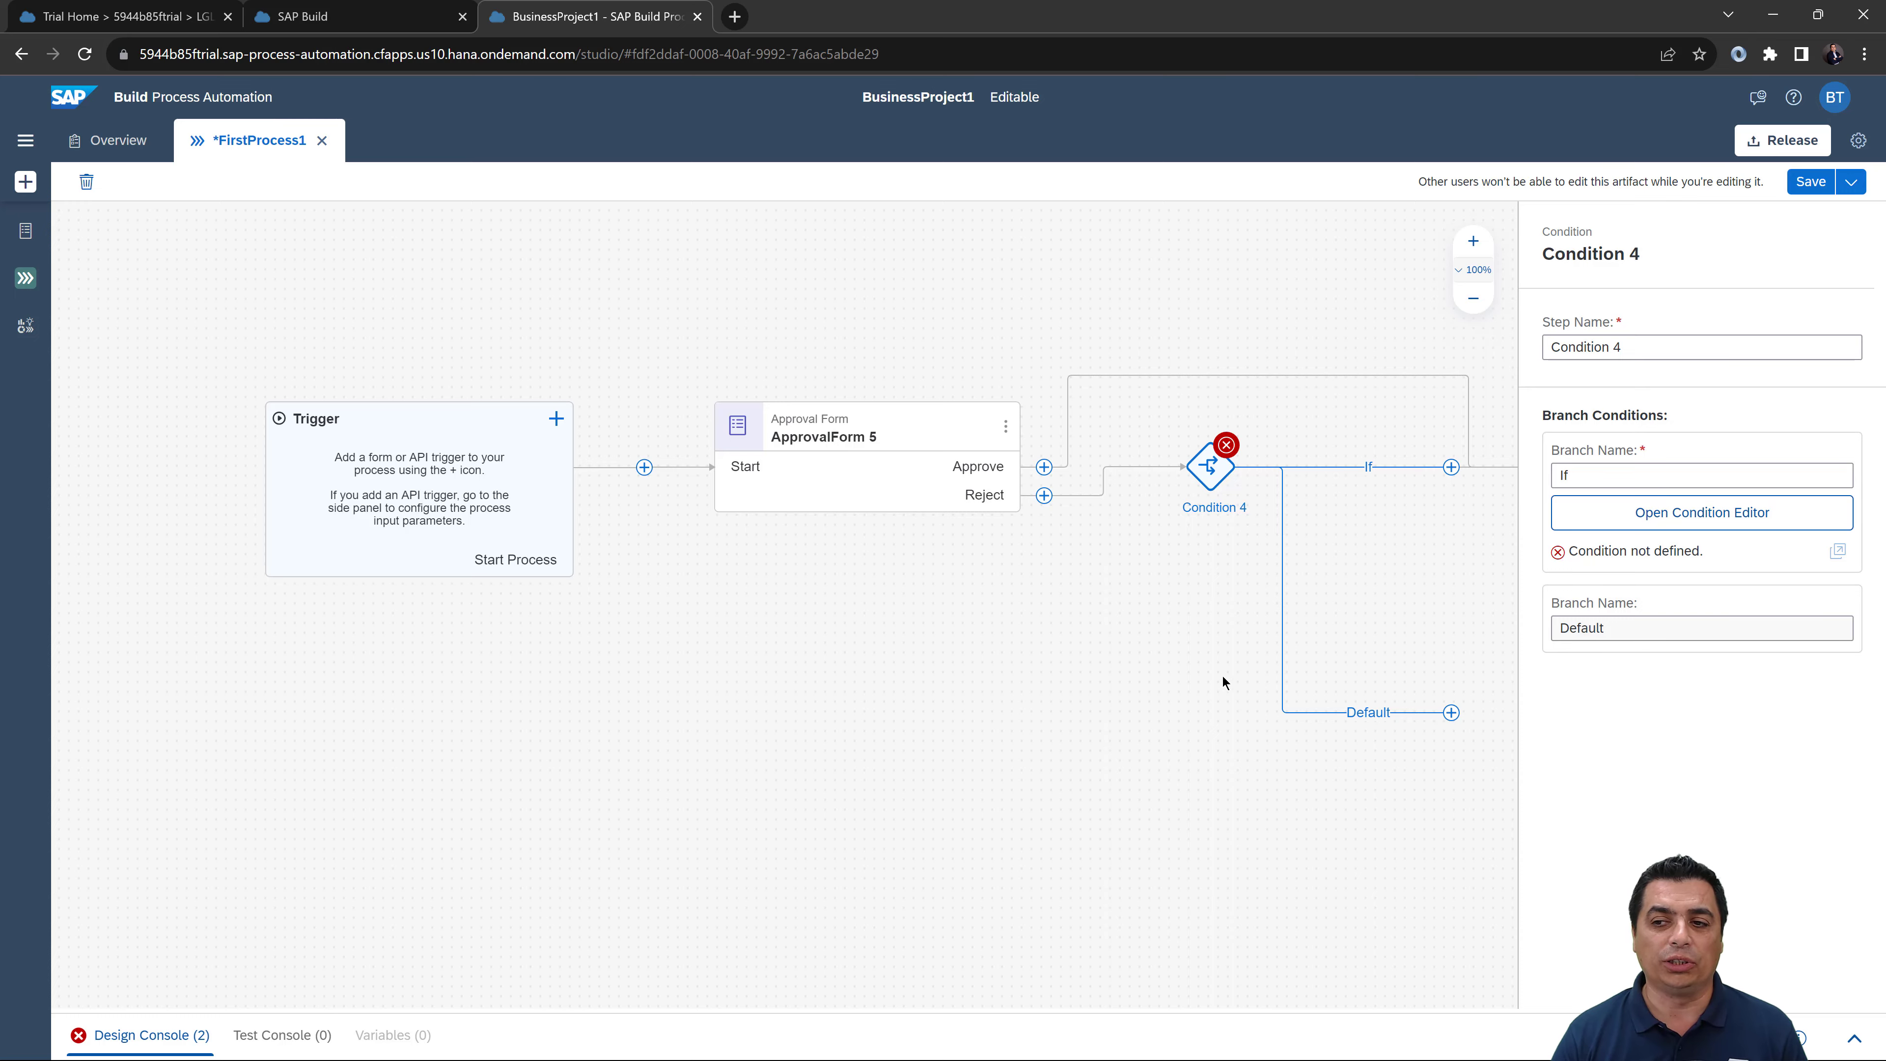
pyautogui.moveTo(1143, 684); pyautogui.dragTo(916, 661)
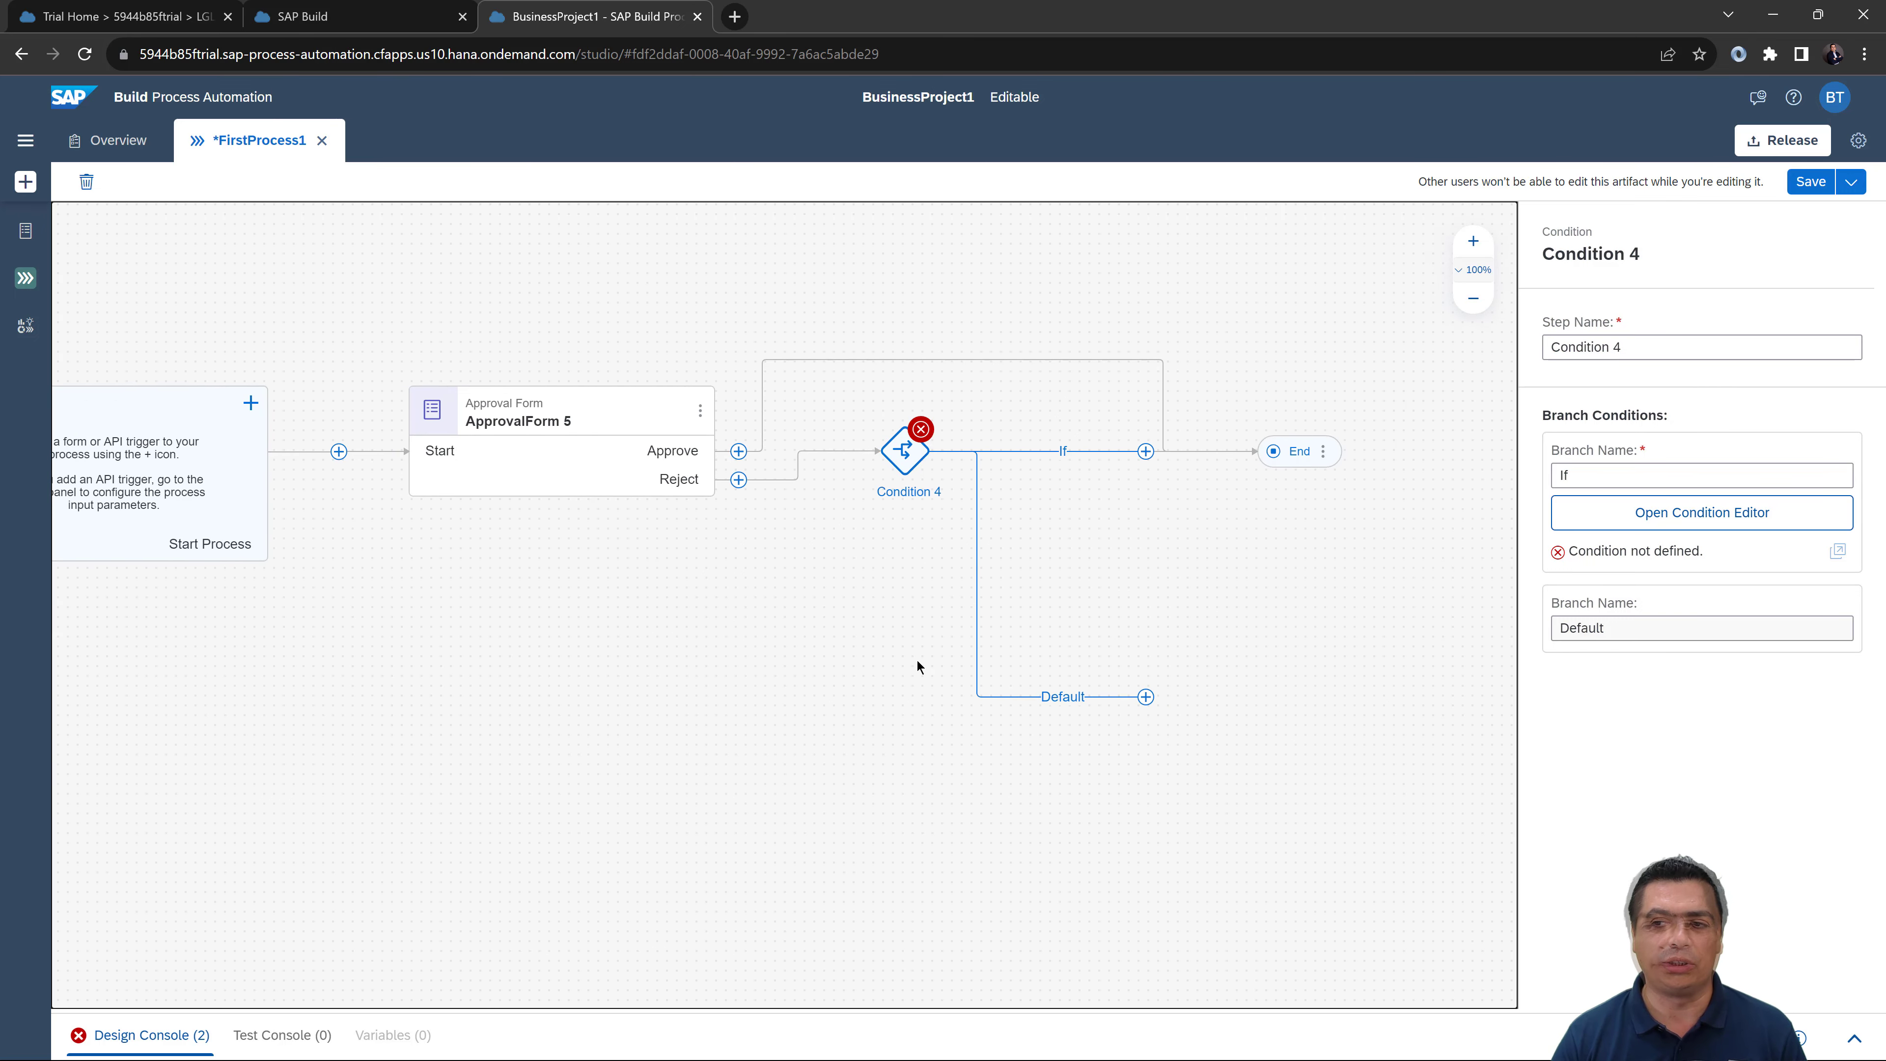
pyautogui.moveTo(911, 578); pyautogui.dragTo(885, 575)
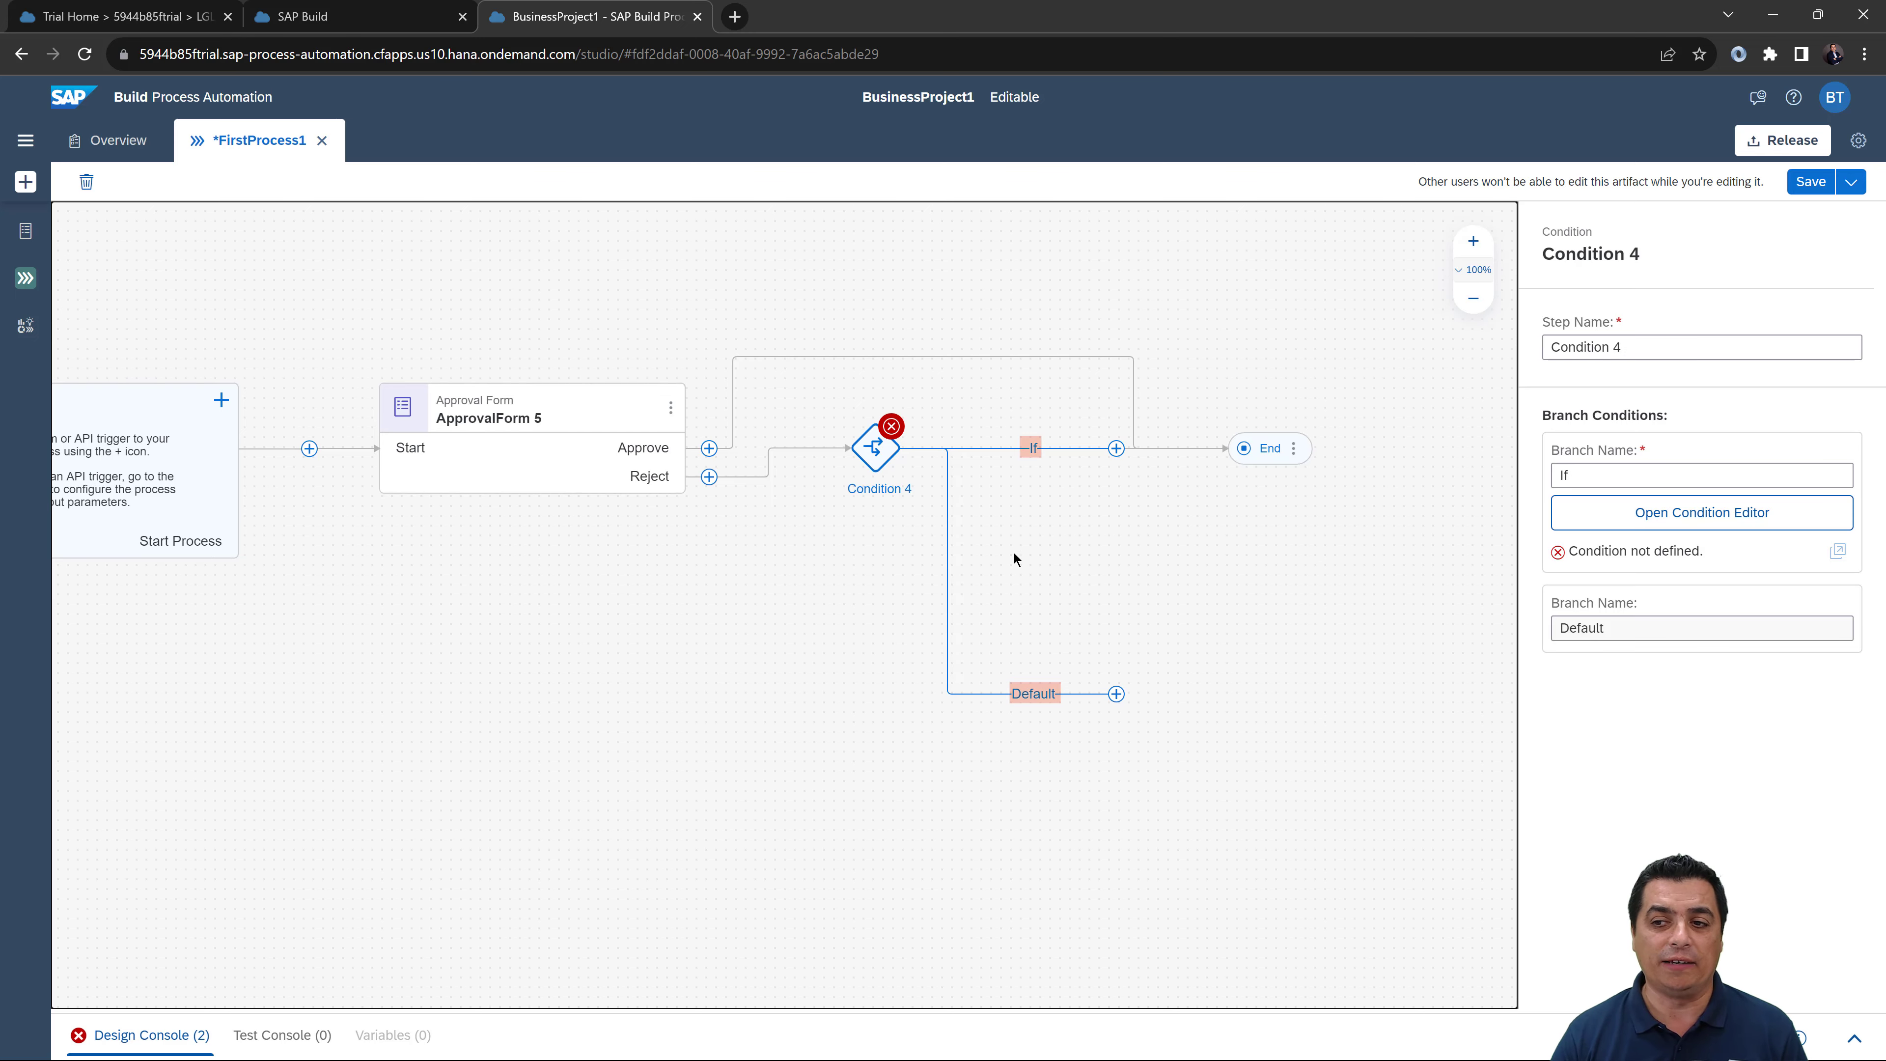
# Step: Add a nested Condition 5 on Condition 4's Default branch
pyautogui.click(1116, 692)
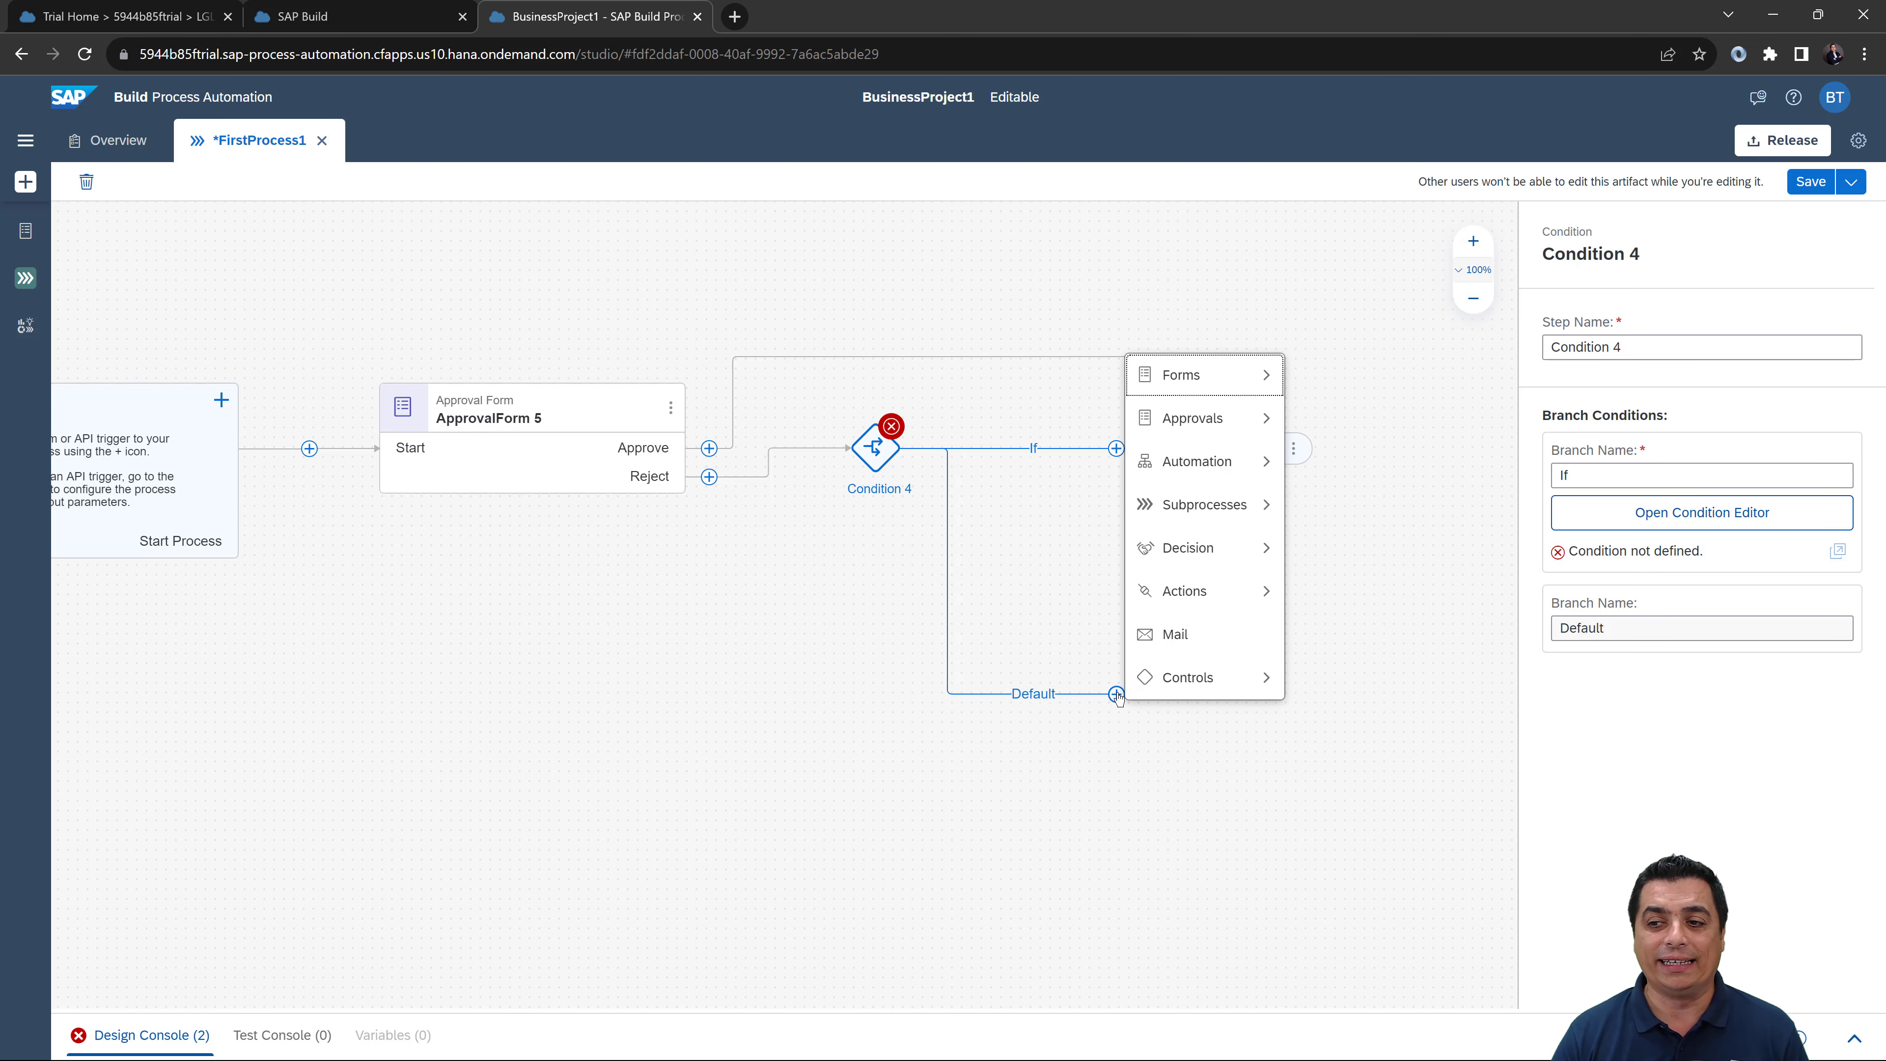
pyautogui.moveTo(1180, 678)
pyautogui.click(1345, 681)
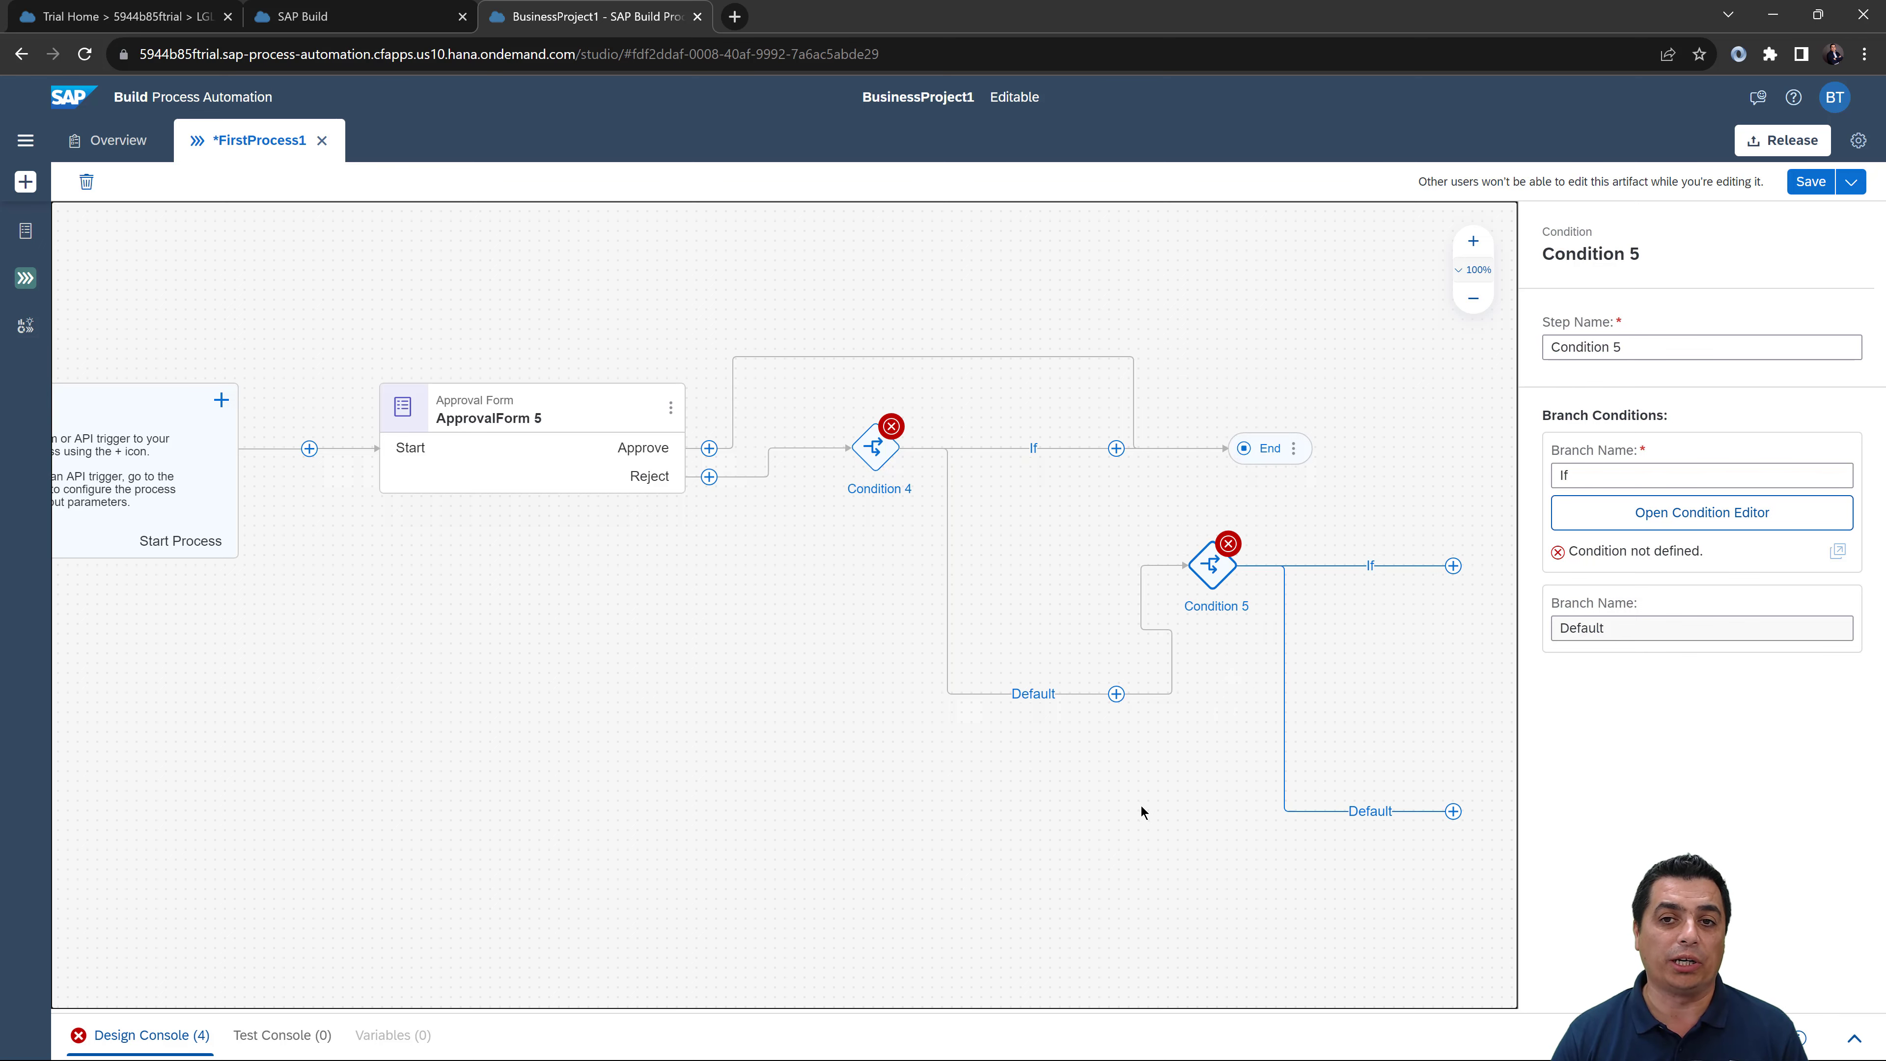
pyautogui.moveTo(1140, 806); pyautogui.dragTo(753, 790)
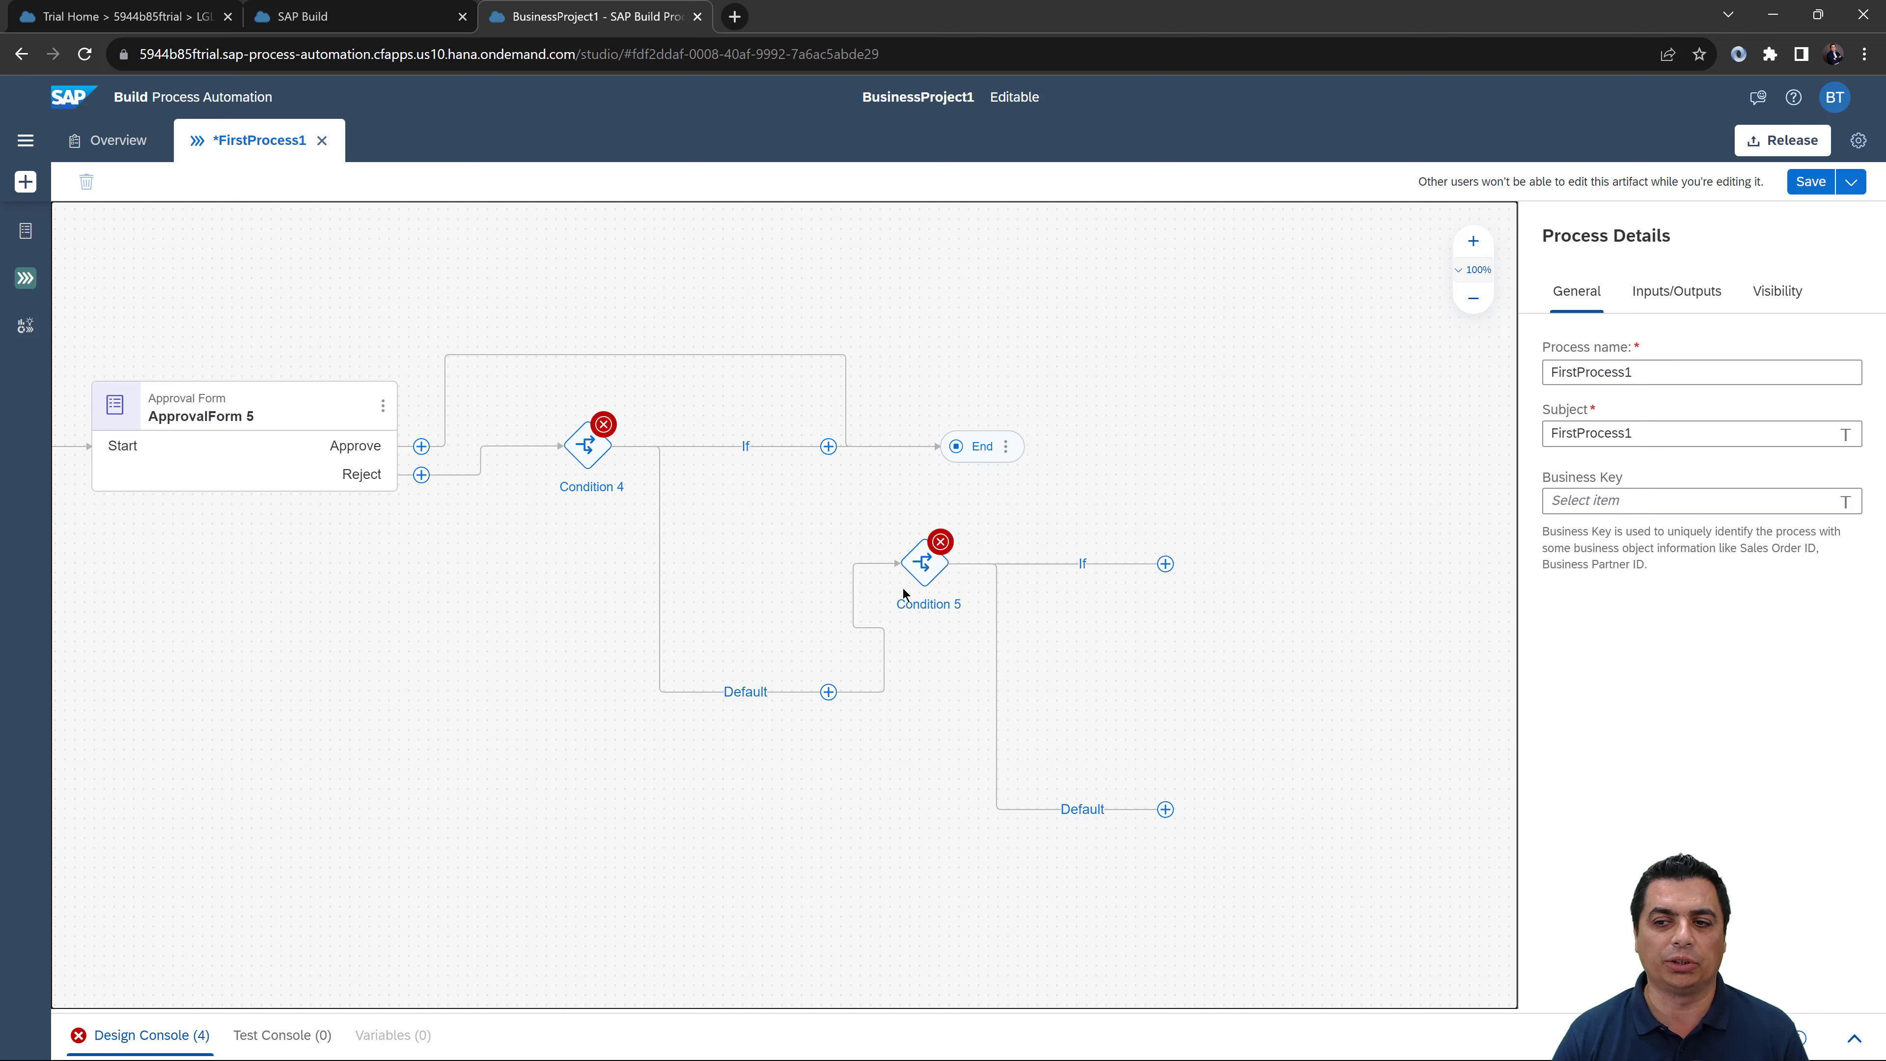
# Step: Delete Condition 5 and then Condition 4, restoring the direct path to End
pyautogui.click(918, 566)
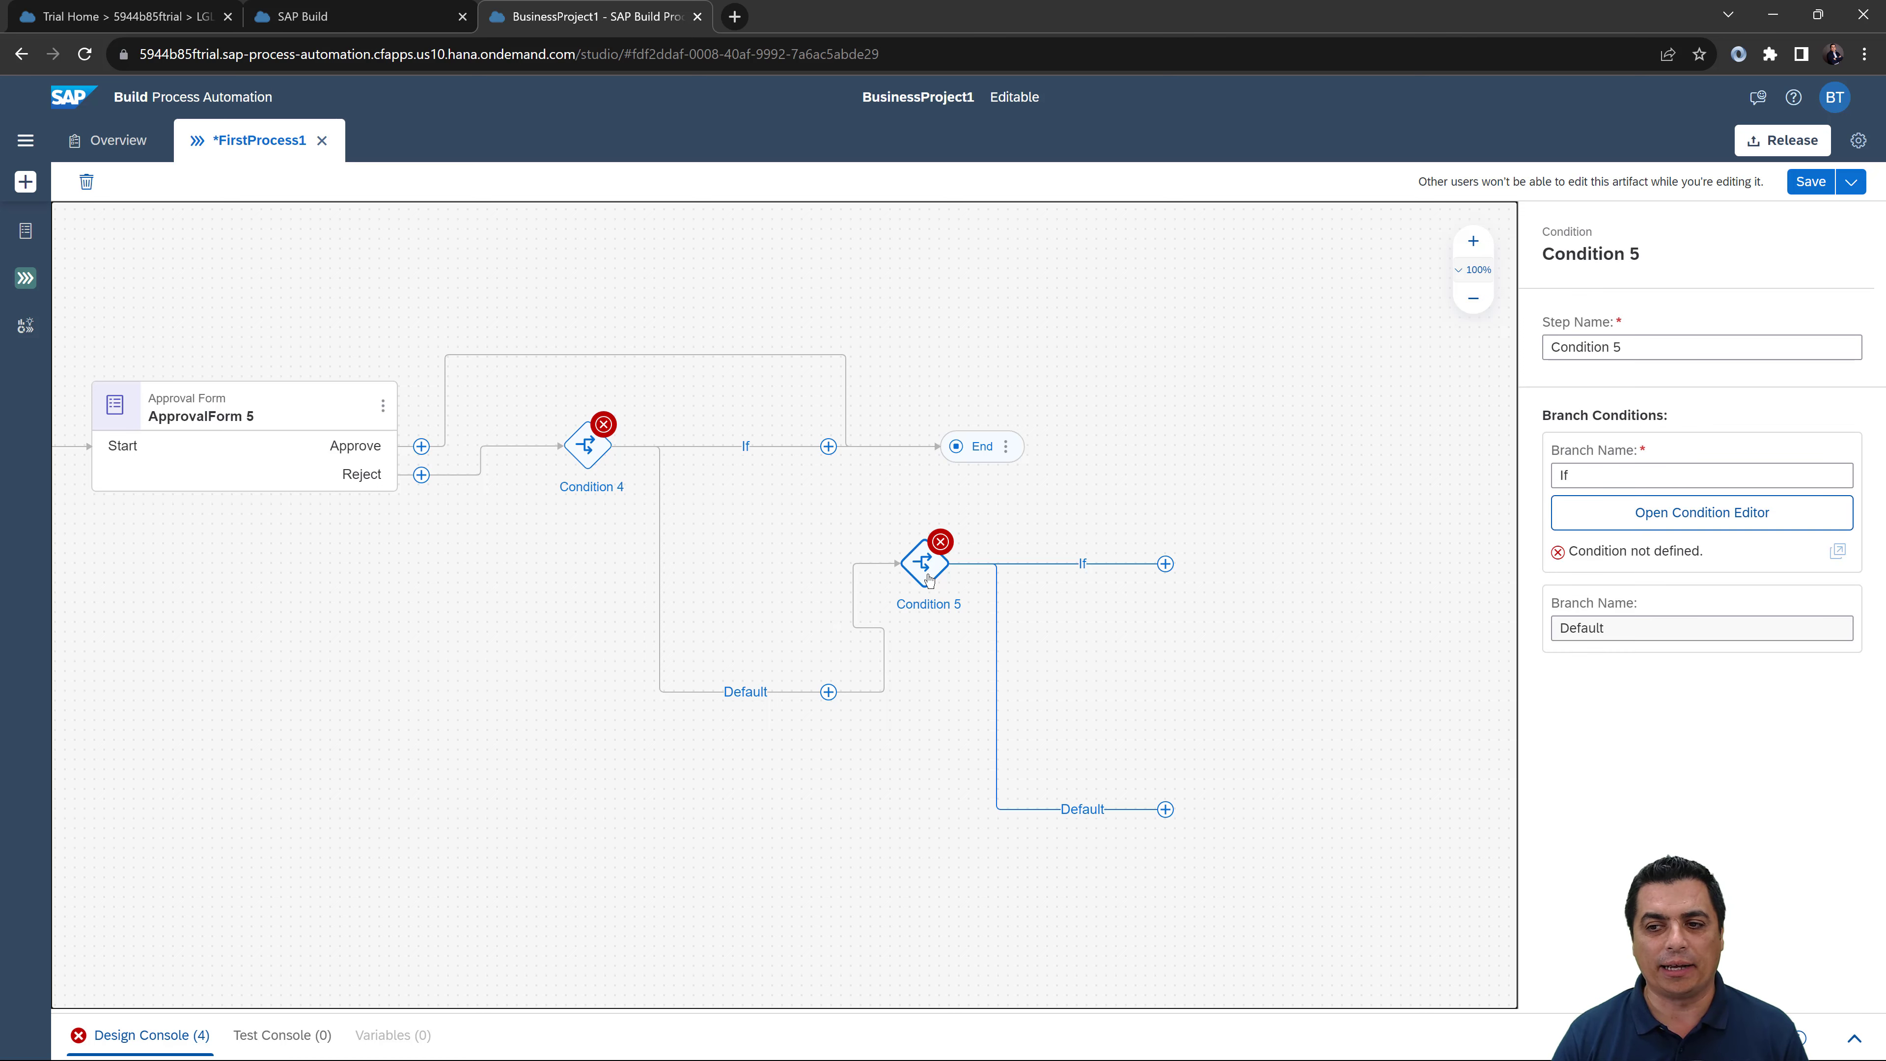
pyautogui.click(86, 181)
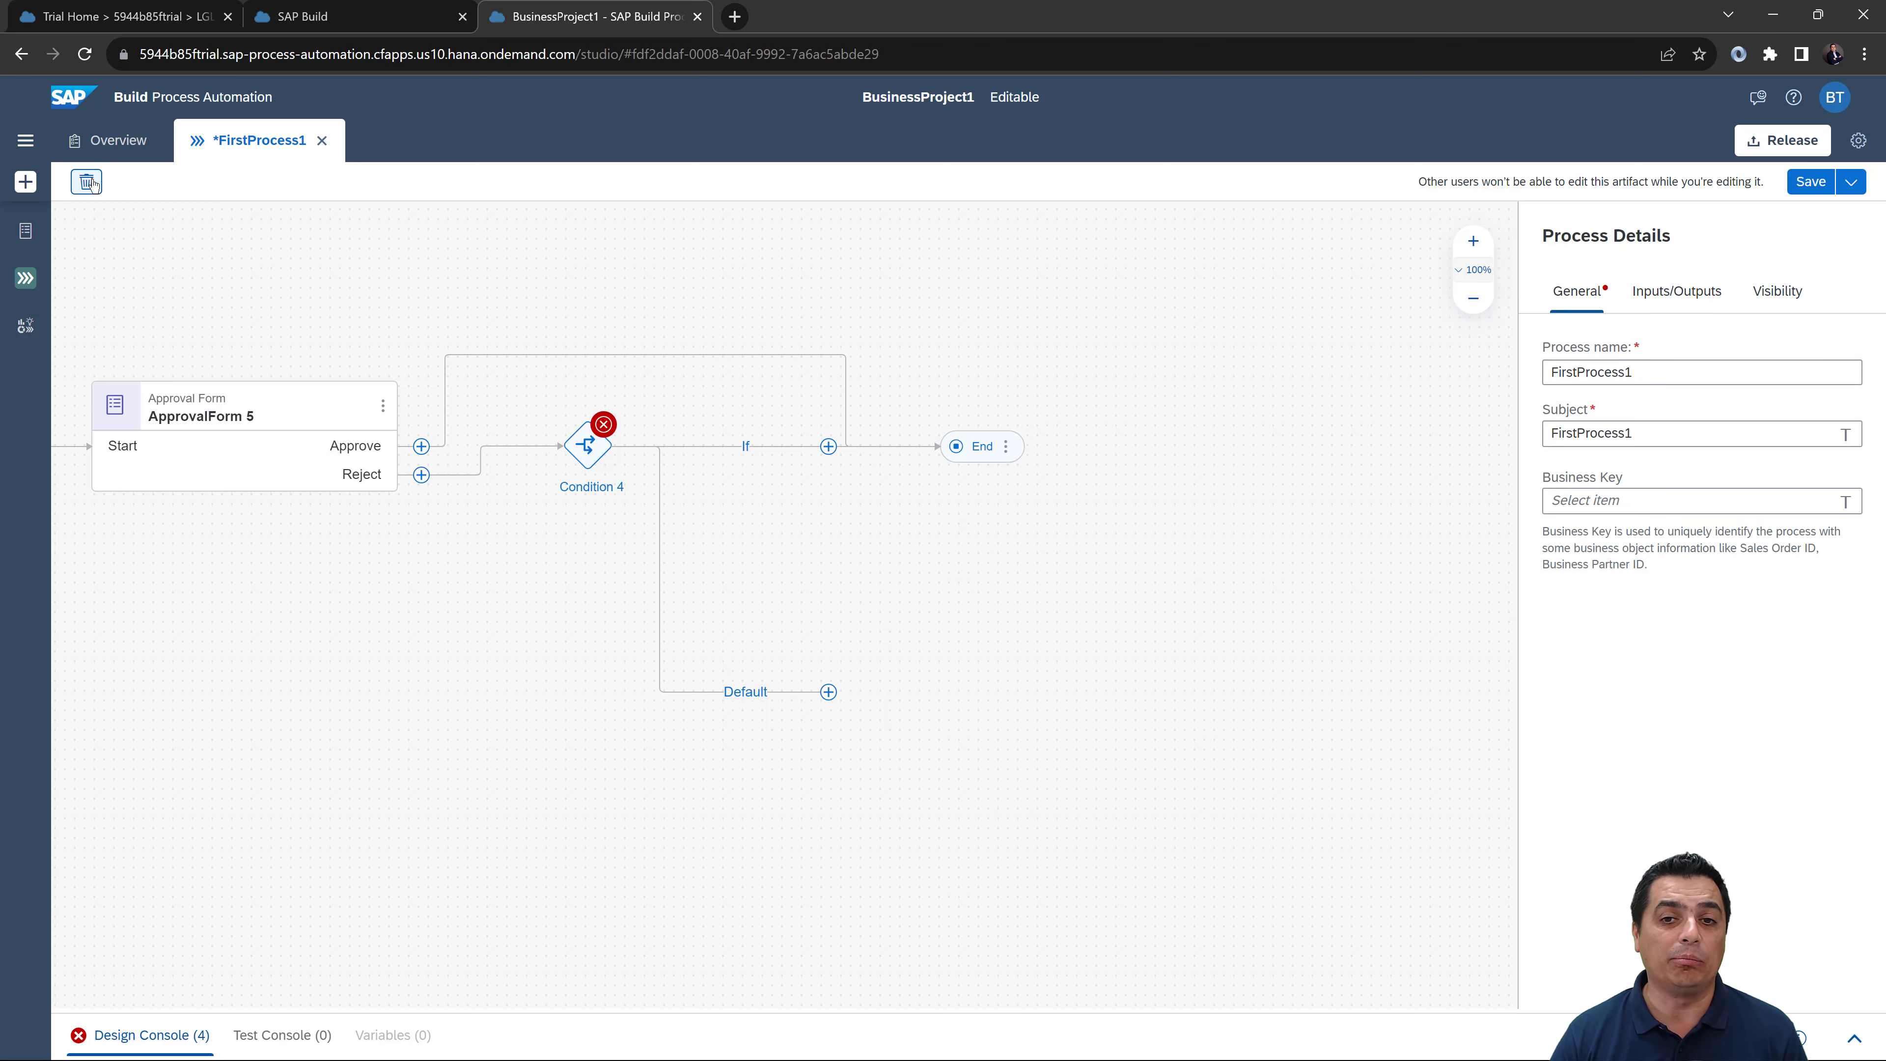
pyautogui.click(588, 470)
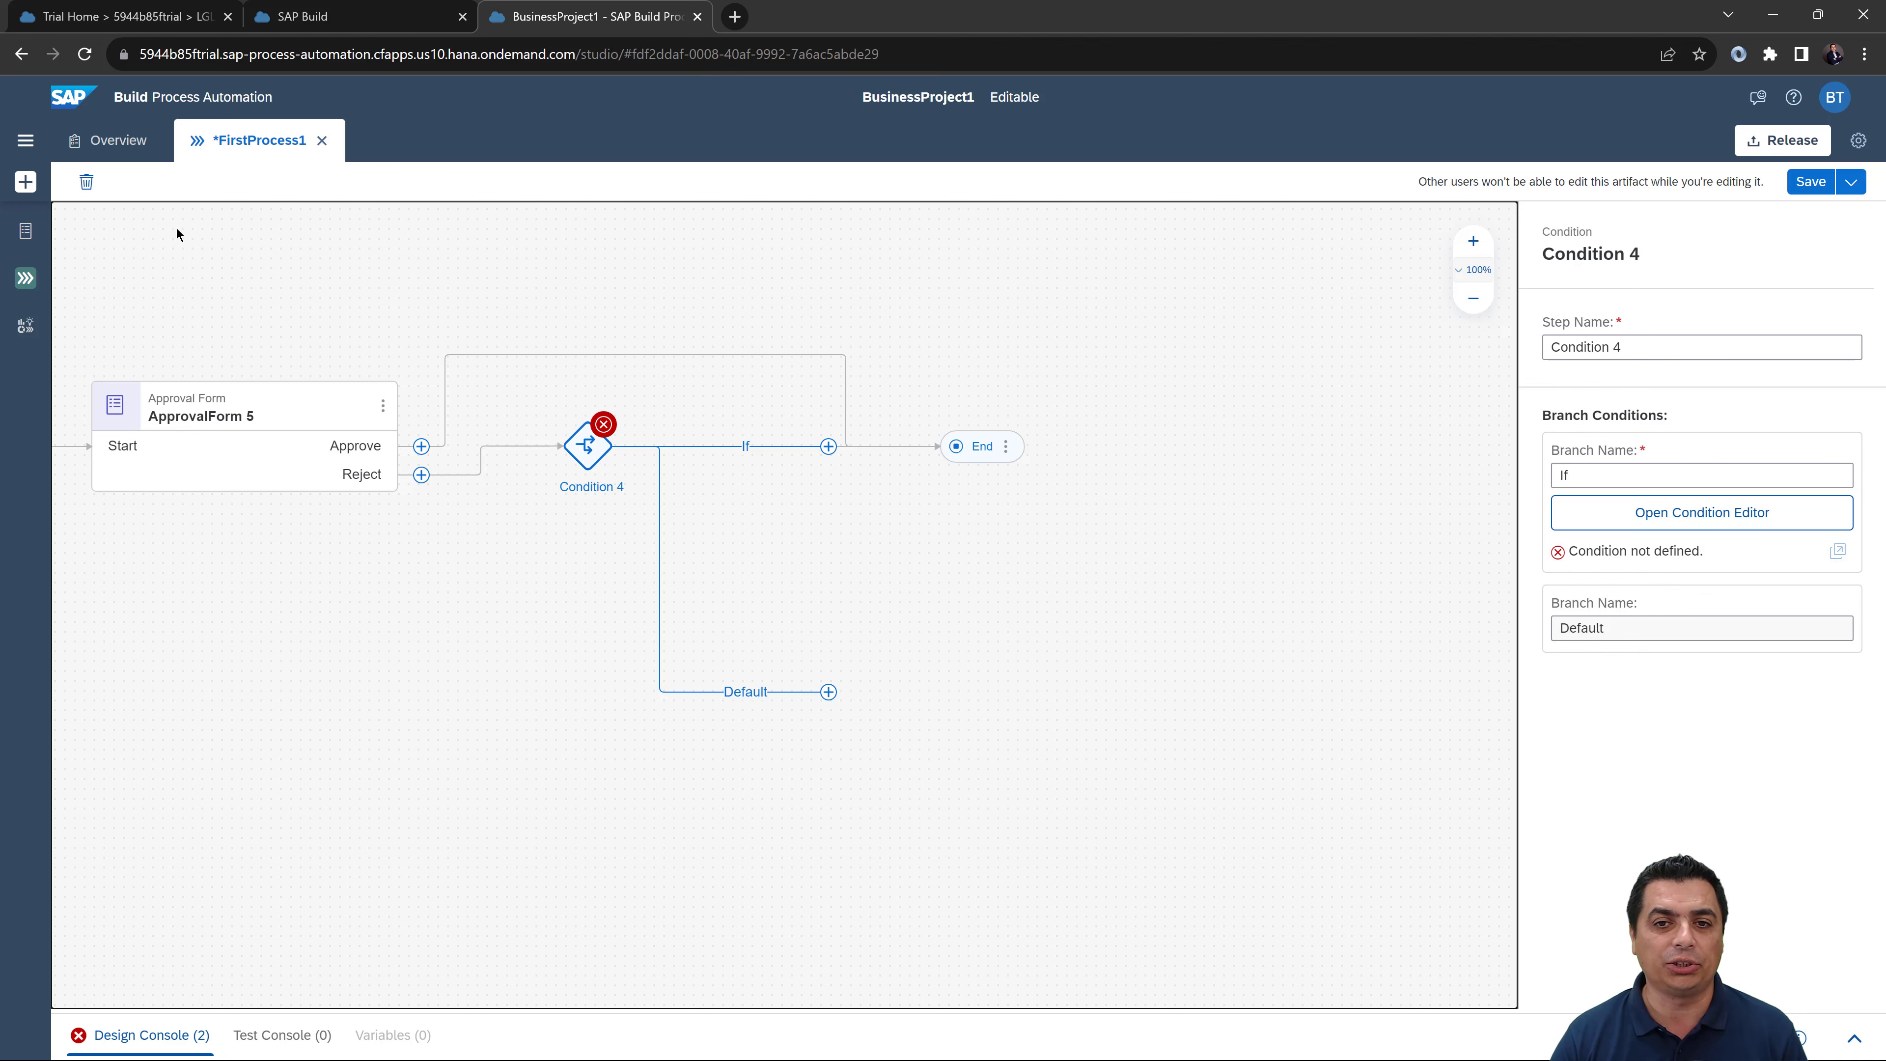
pyautogui.click(86, 181)
pyautogui.moveTo(218, 271); pyautogui.dragTo(755, 333)
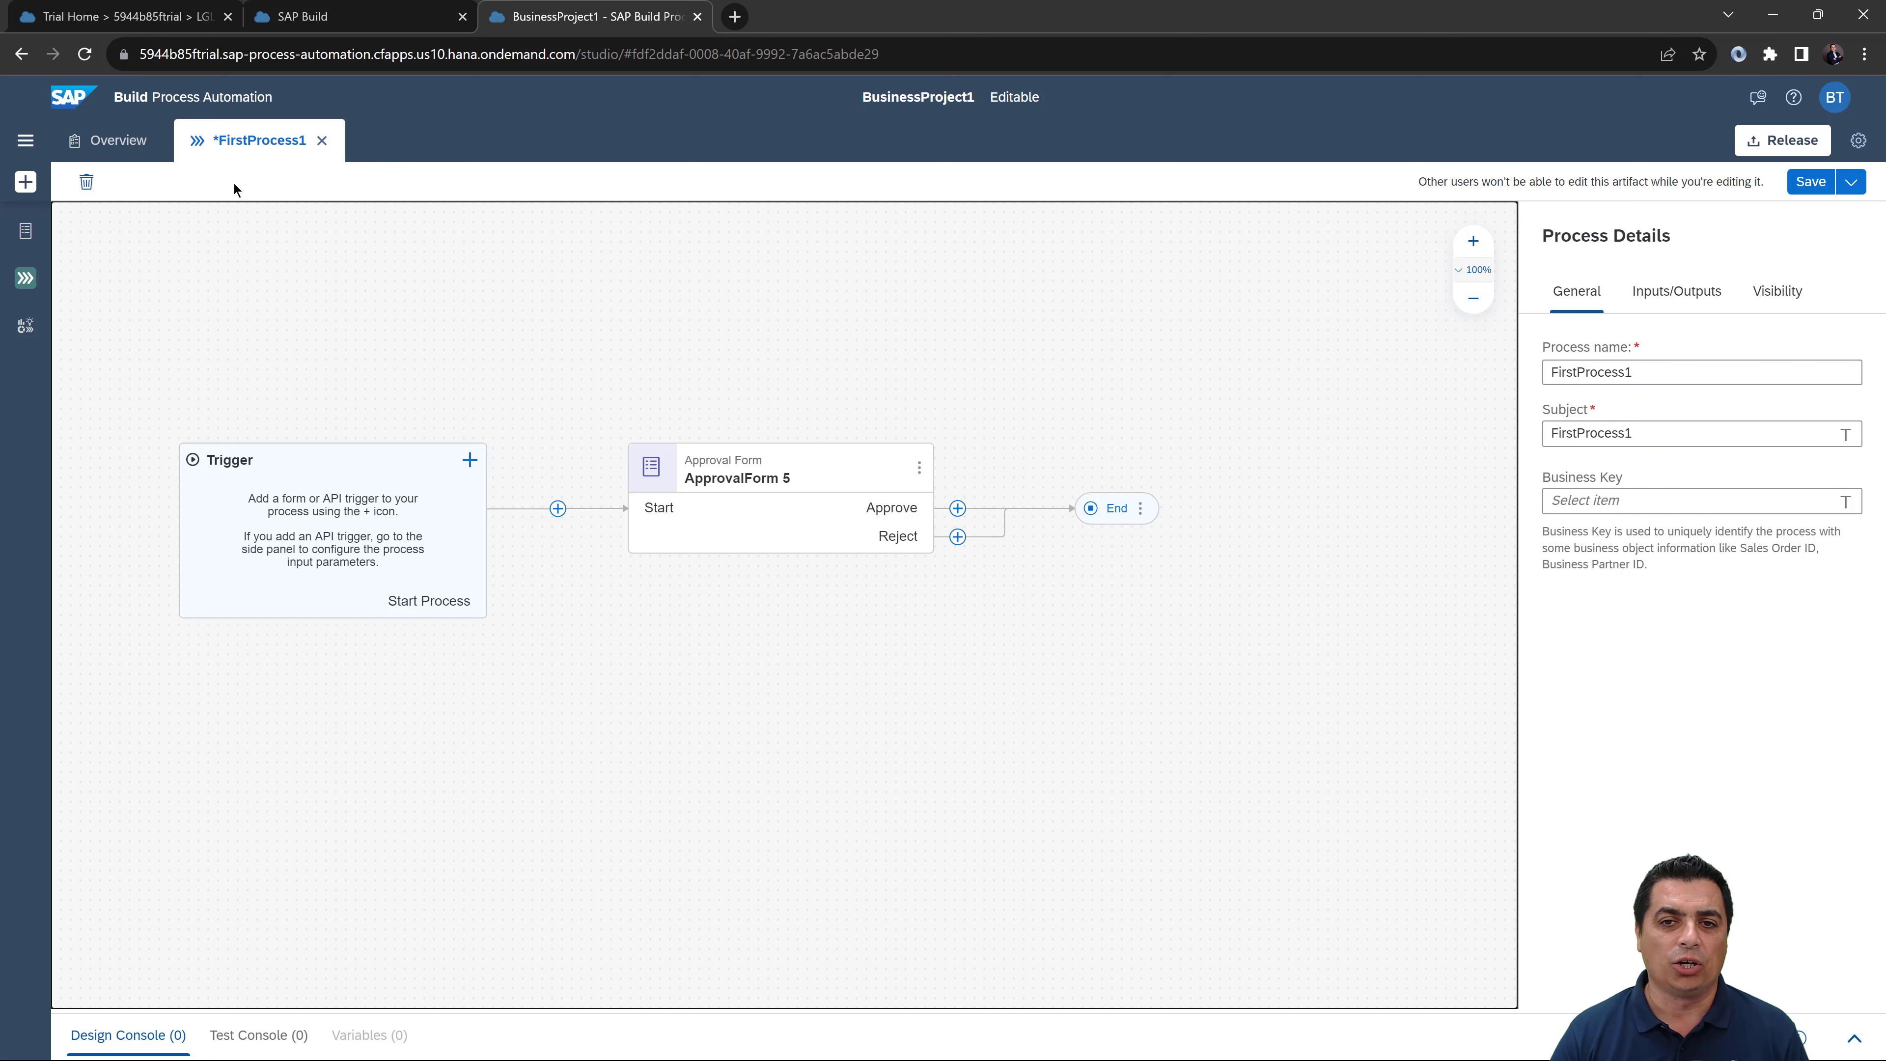
# Step: Check the overview's Create menu, then save FirstProcess1 and return to the BusinessProject1 overview
pyautogui.click(117, 140)
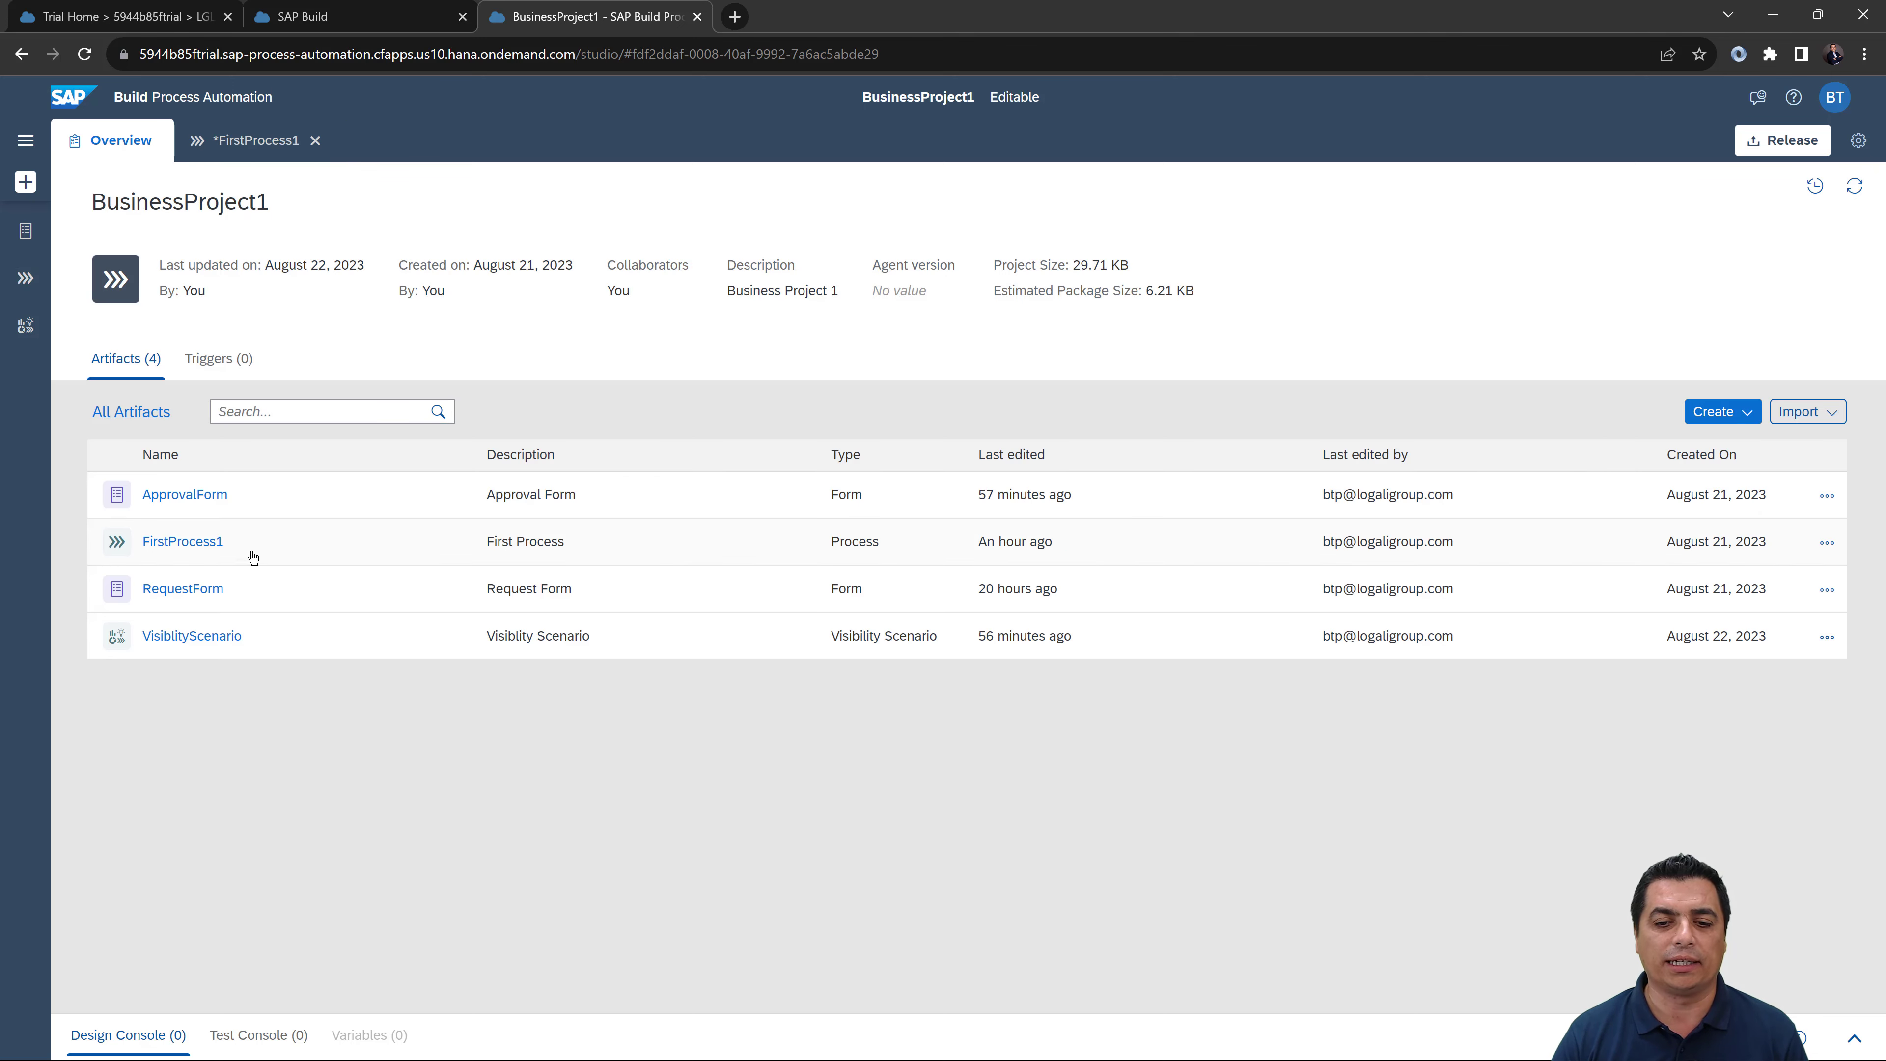
pyautogui.click(1730, 411)
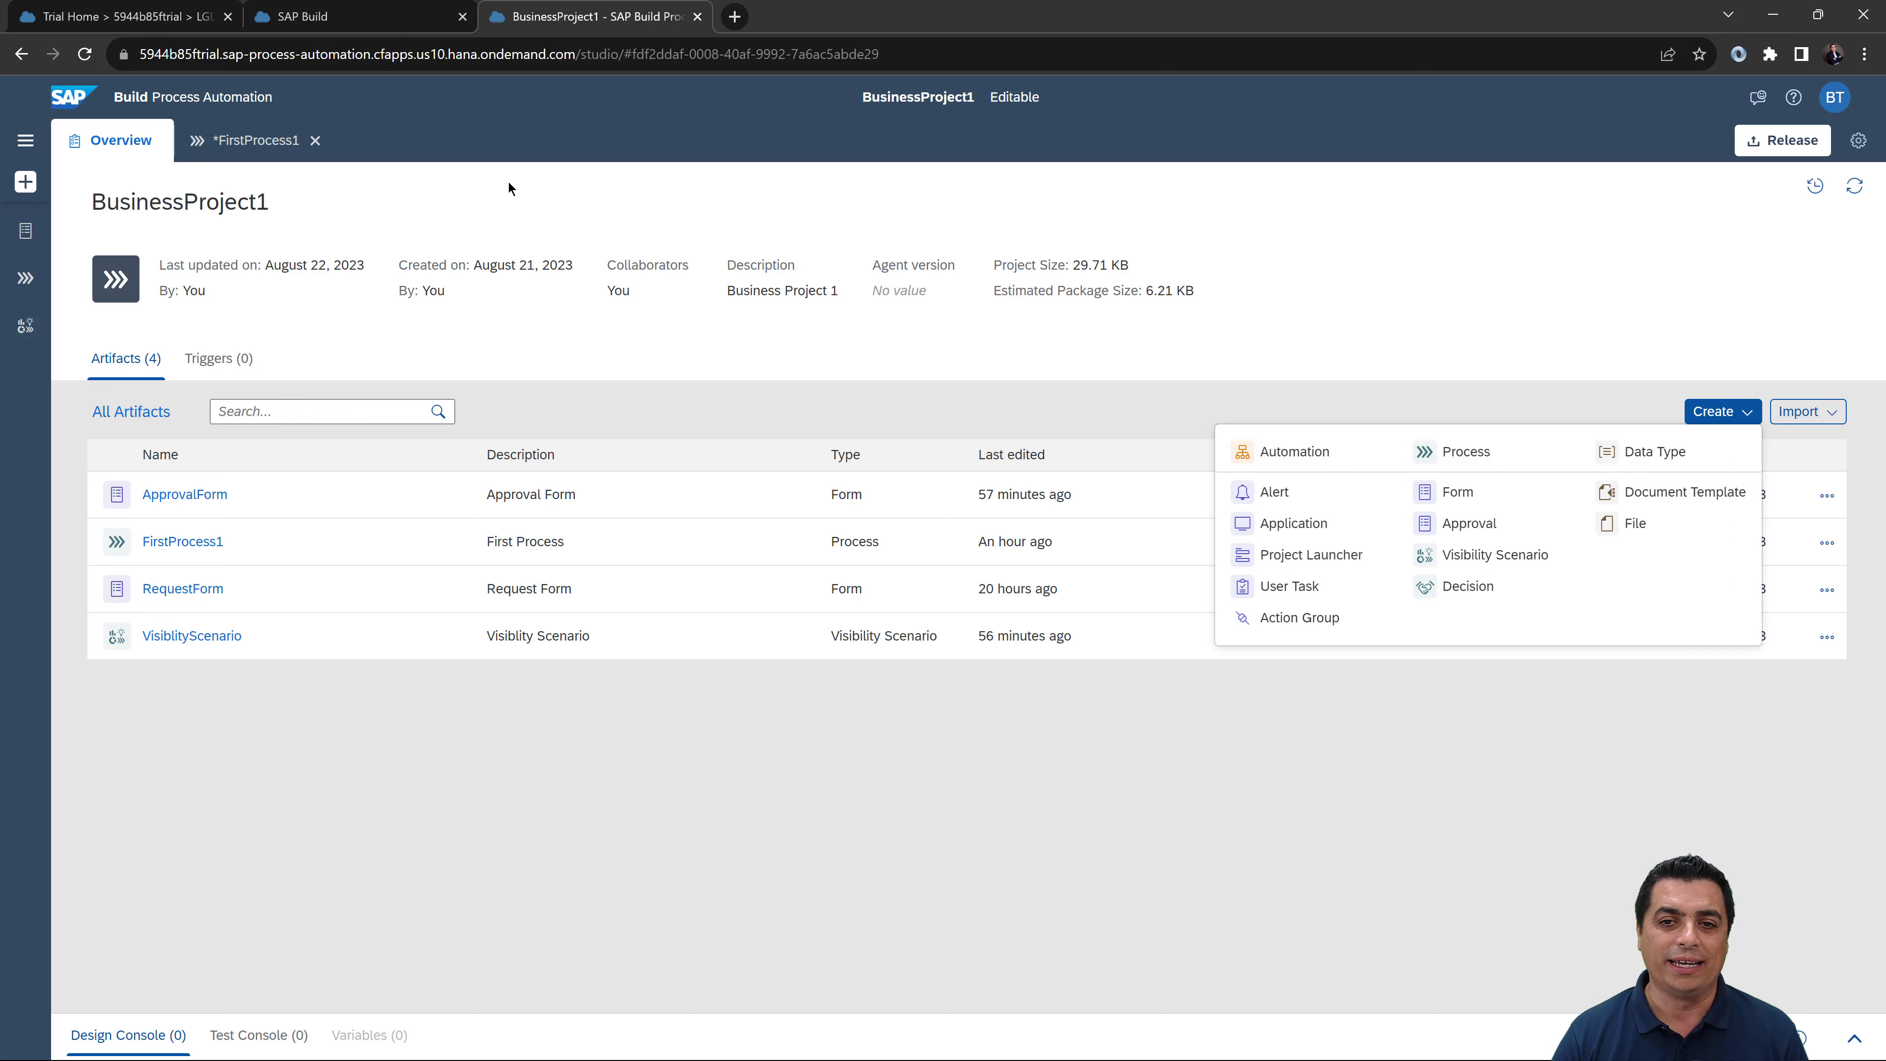
pyautogui.click(236, 156)
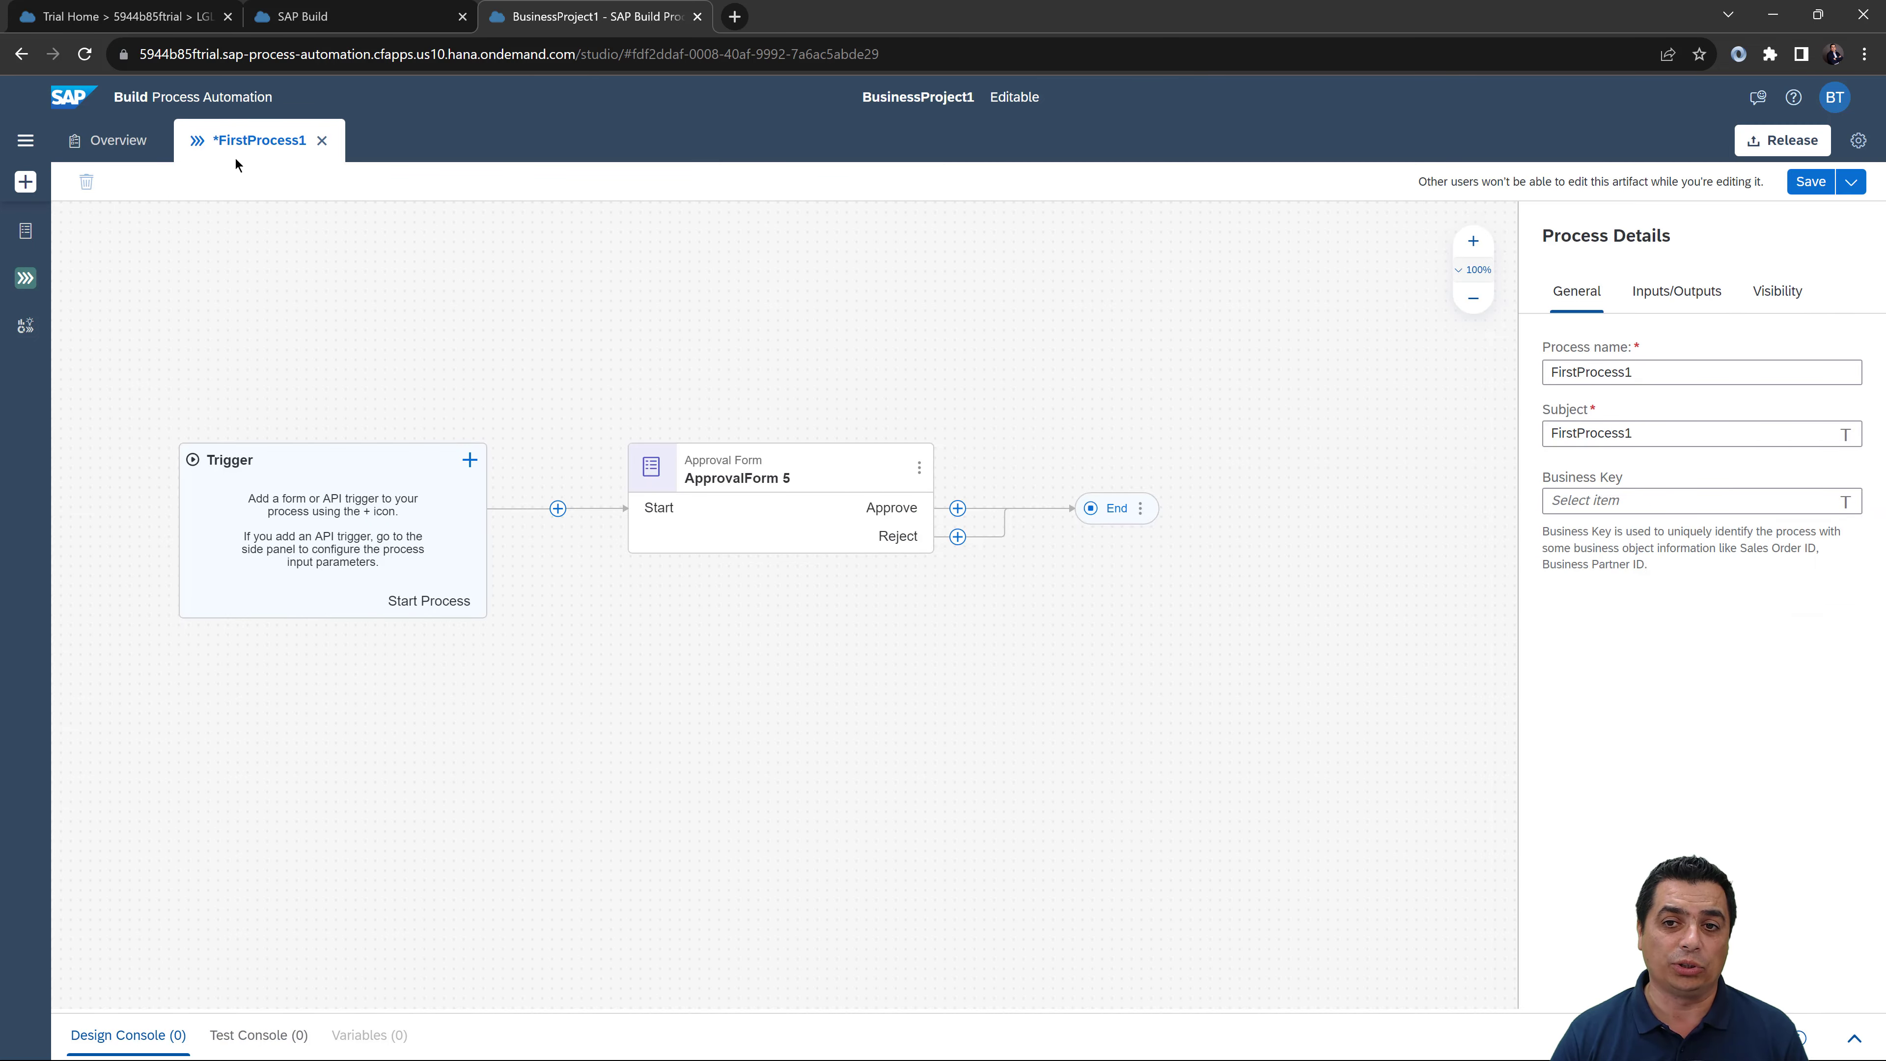
pyautogui.click(1818, 192)
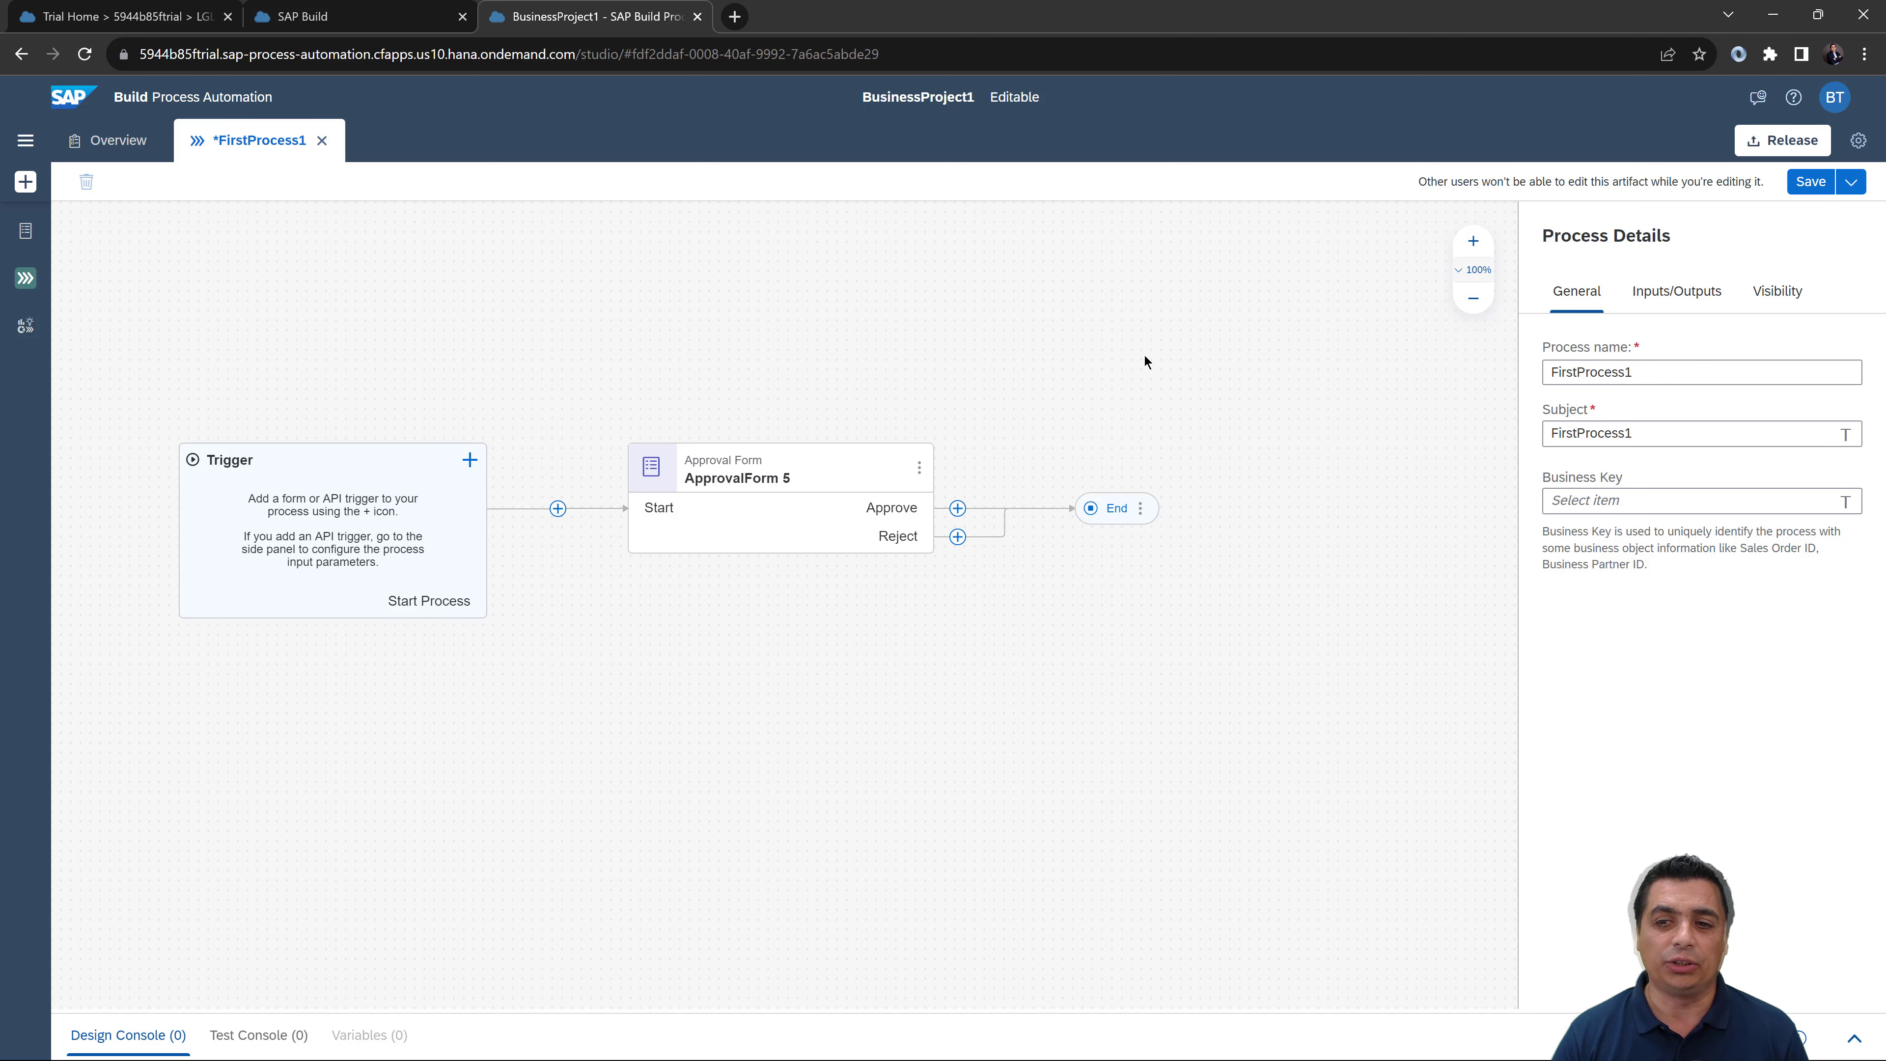
pyautogui.click(122, 142)
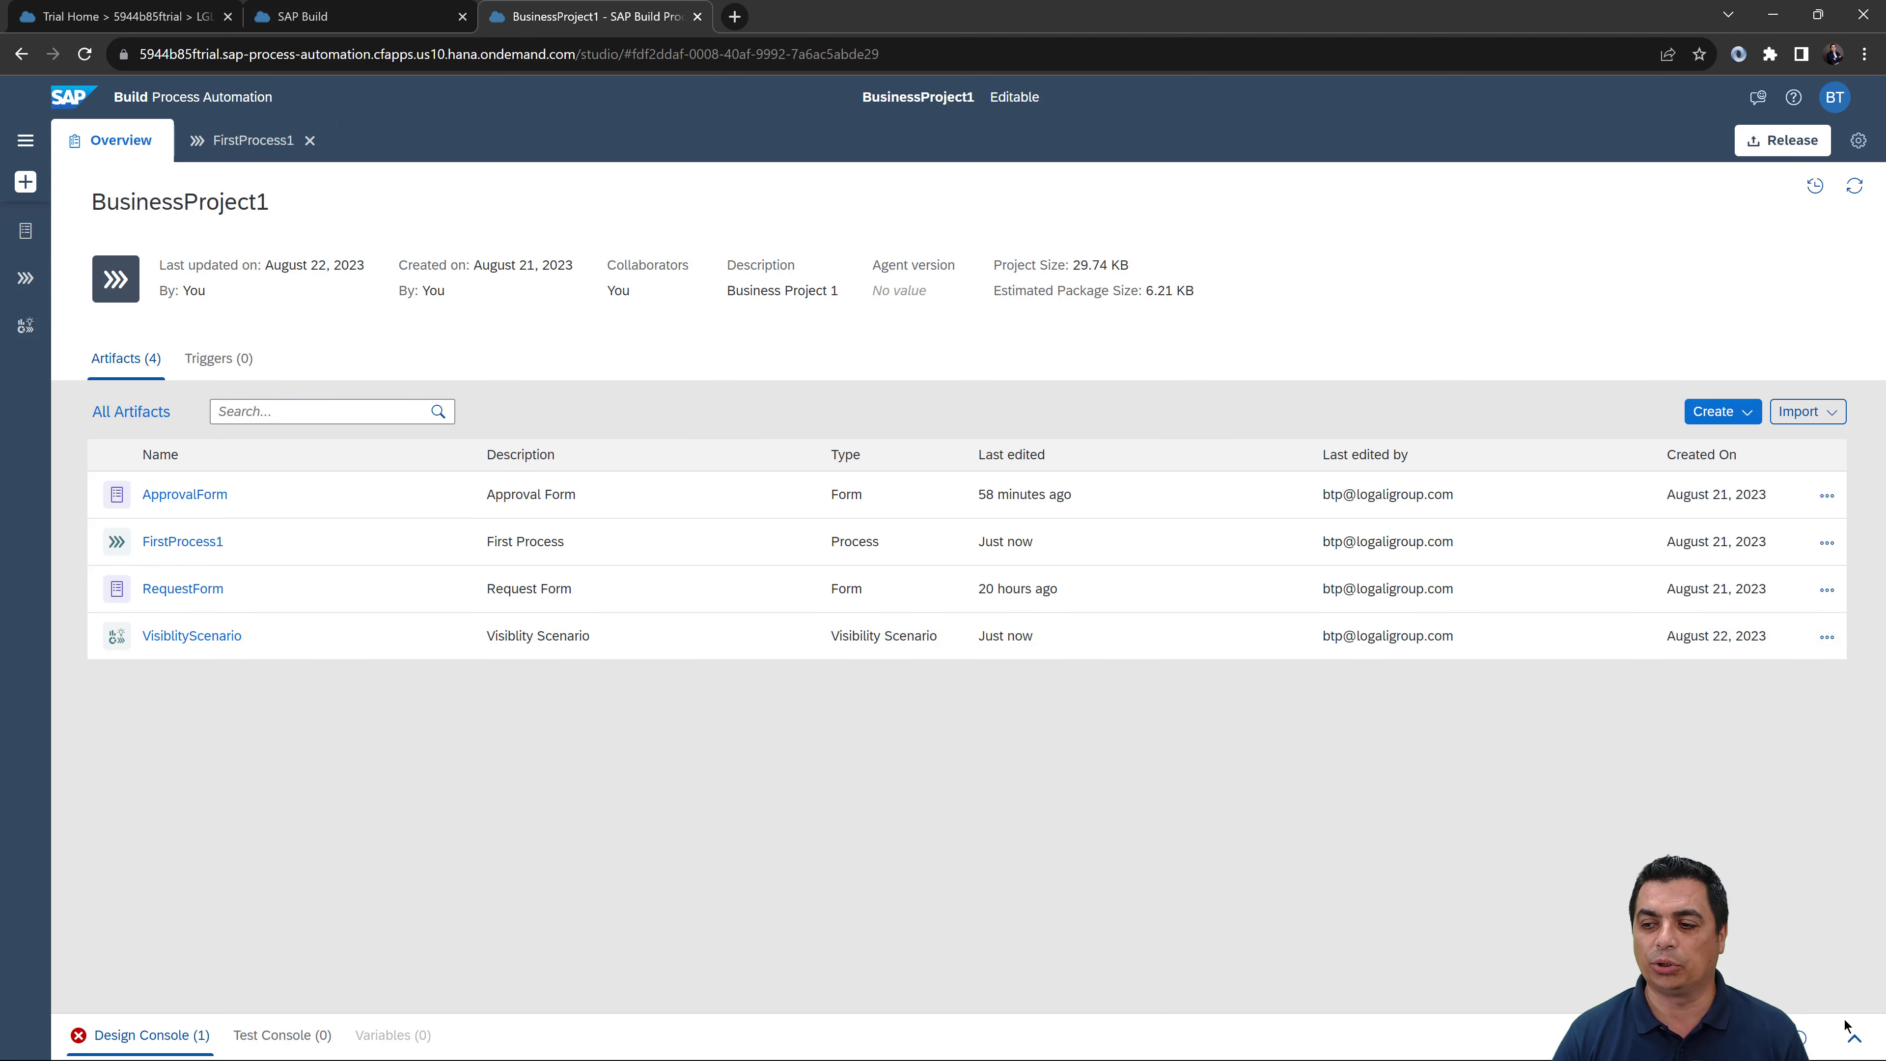
# Step: Review the design errors and inspect VisiblityScenario's Order Data context under Processes
pyautogui.click(1854, 1037)
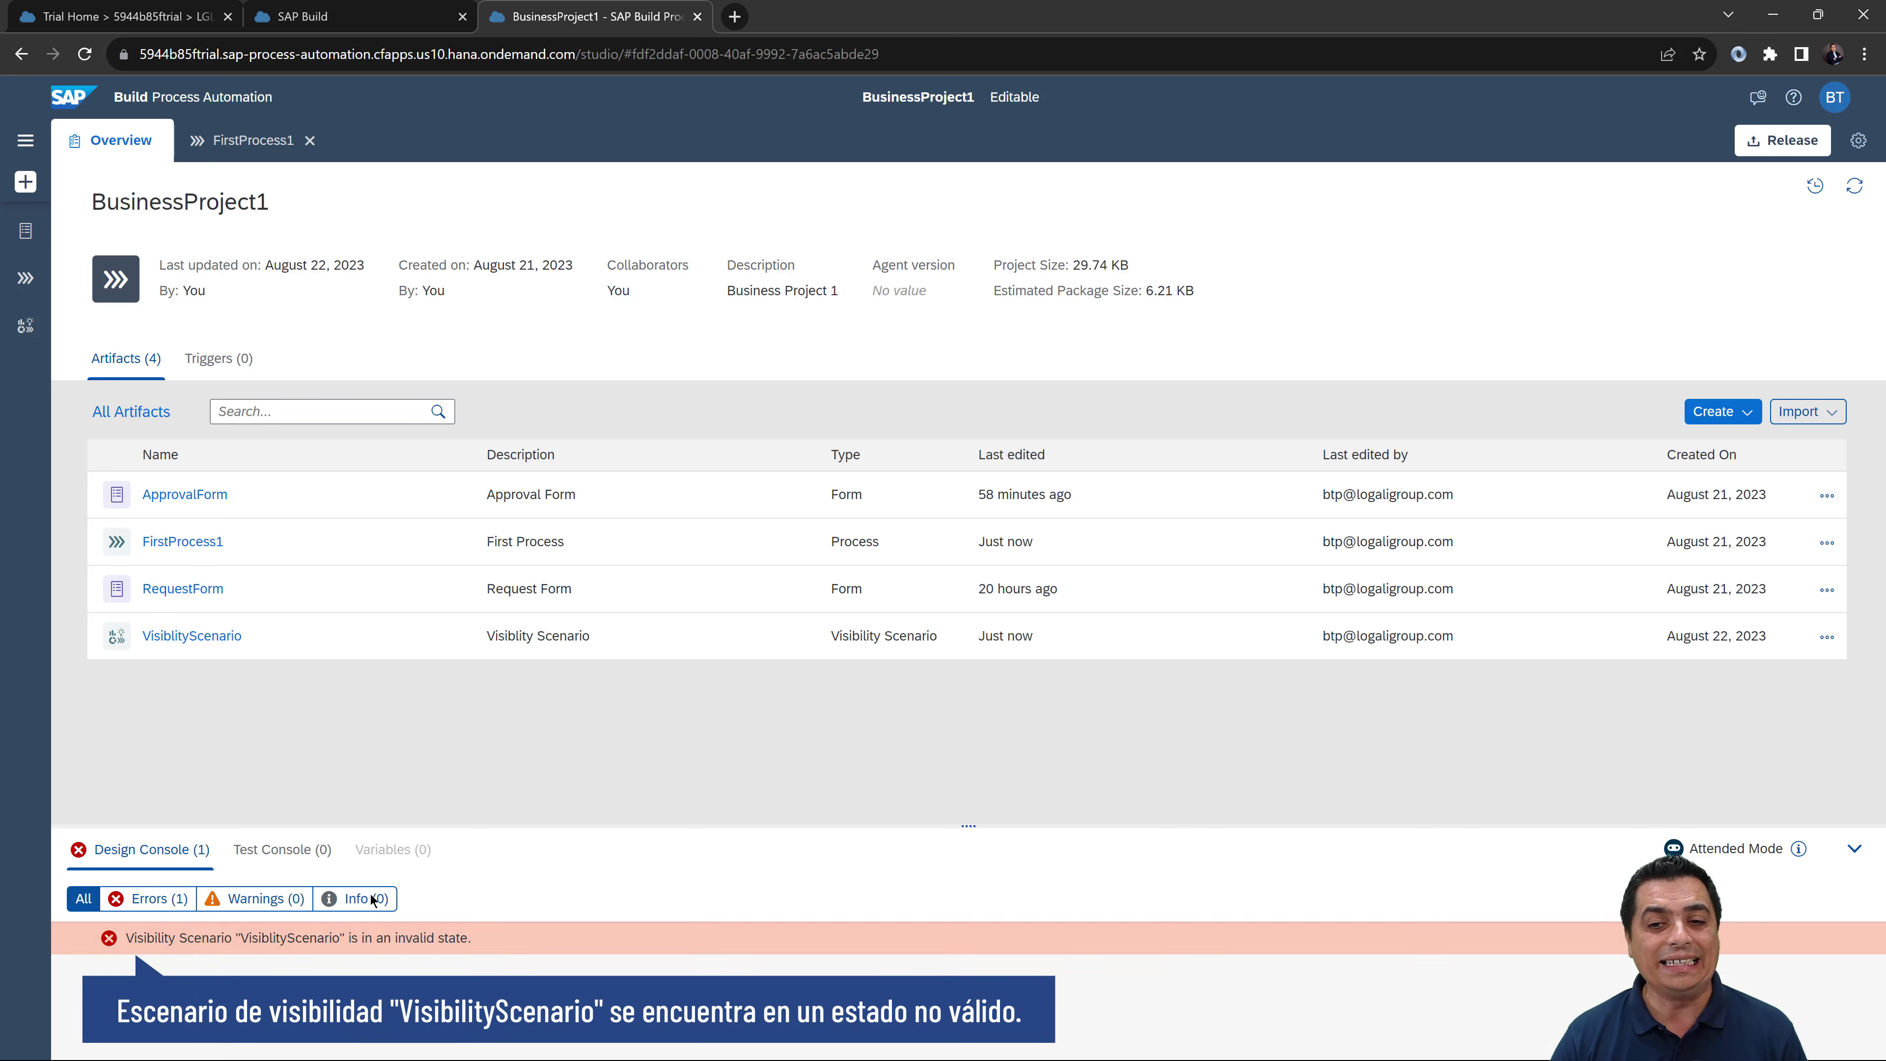
pyautogui.click(213, 639)
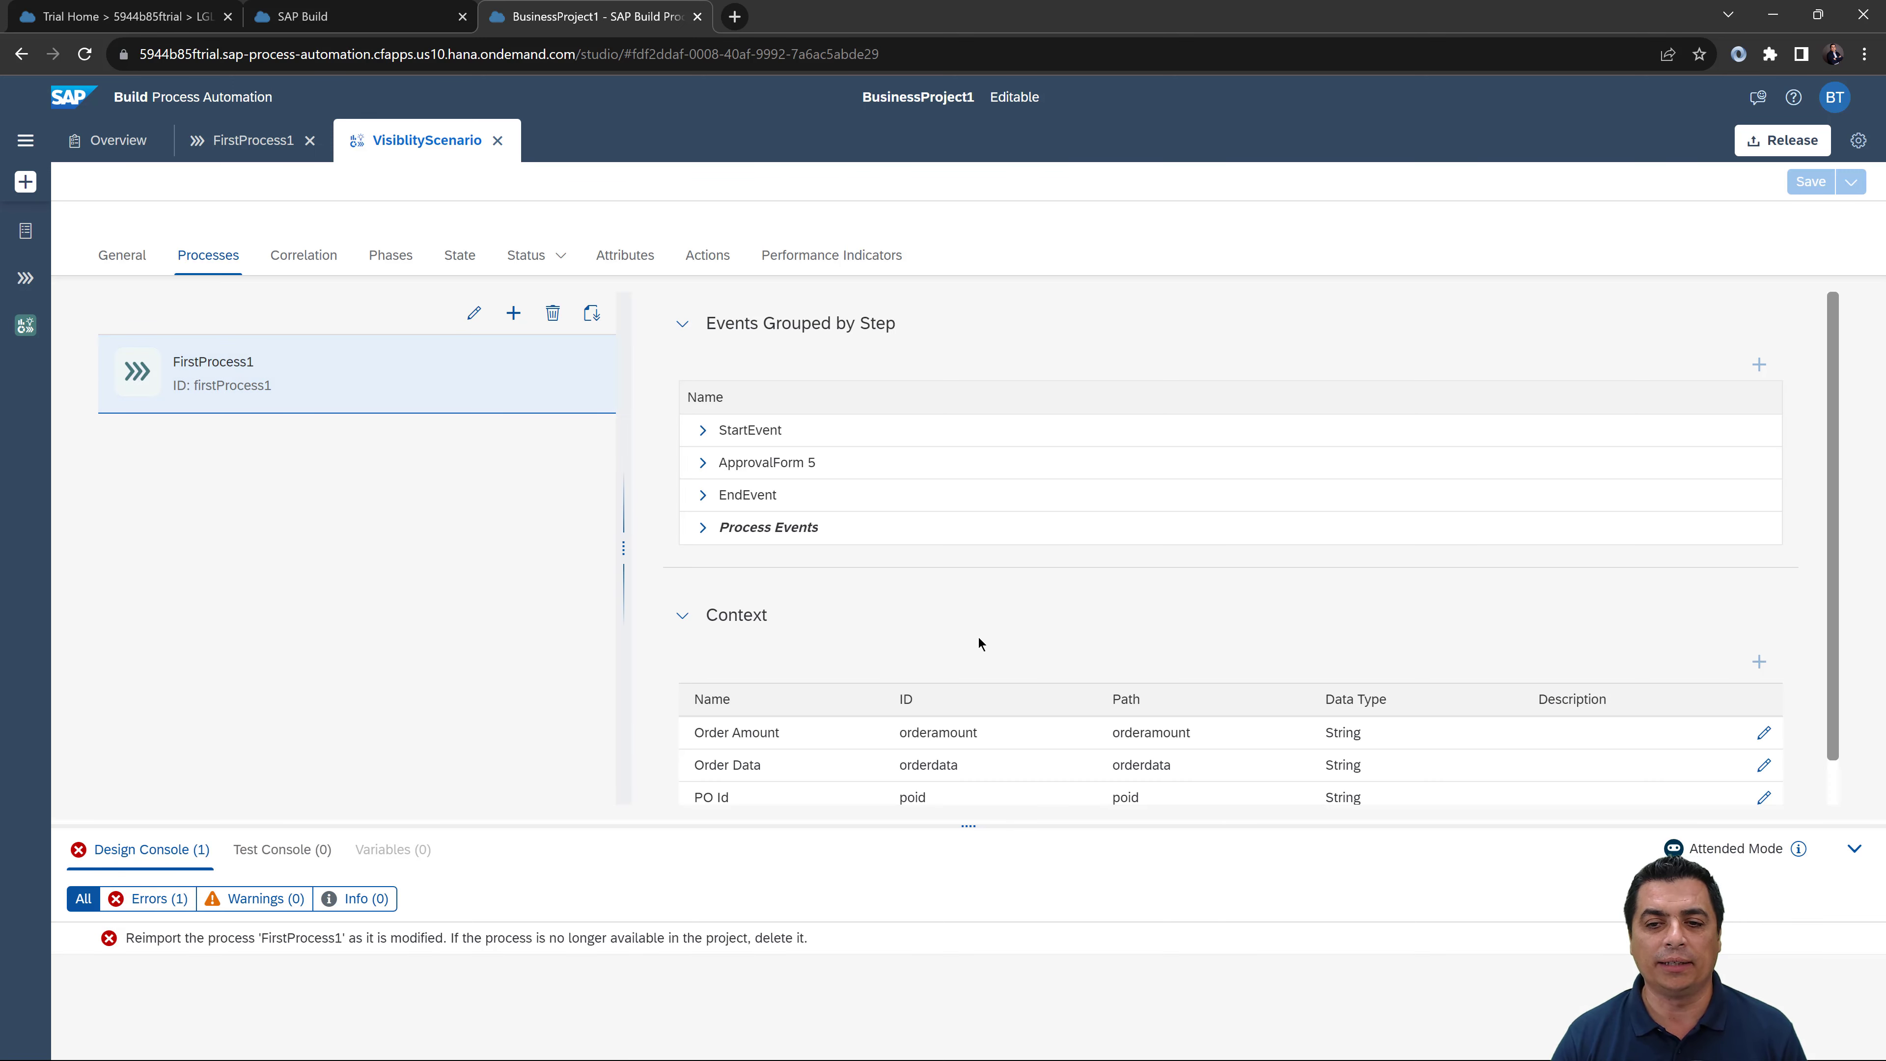
pyautogui.scroll(-1, 910, 653)
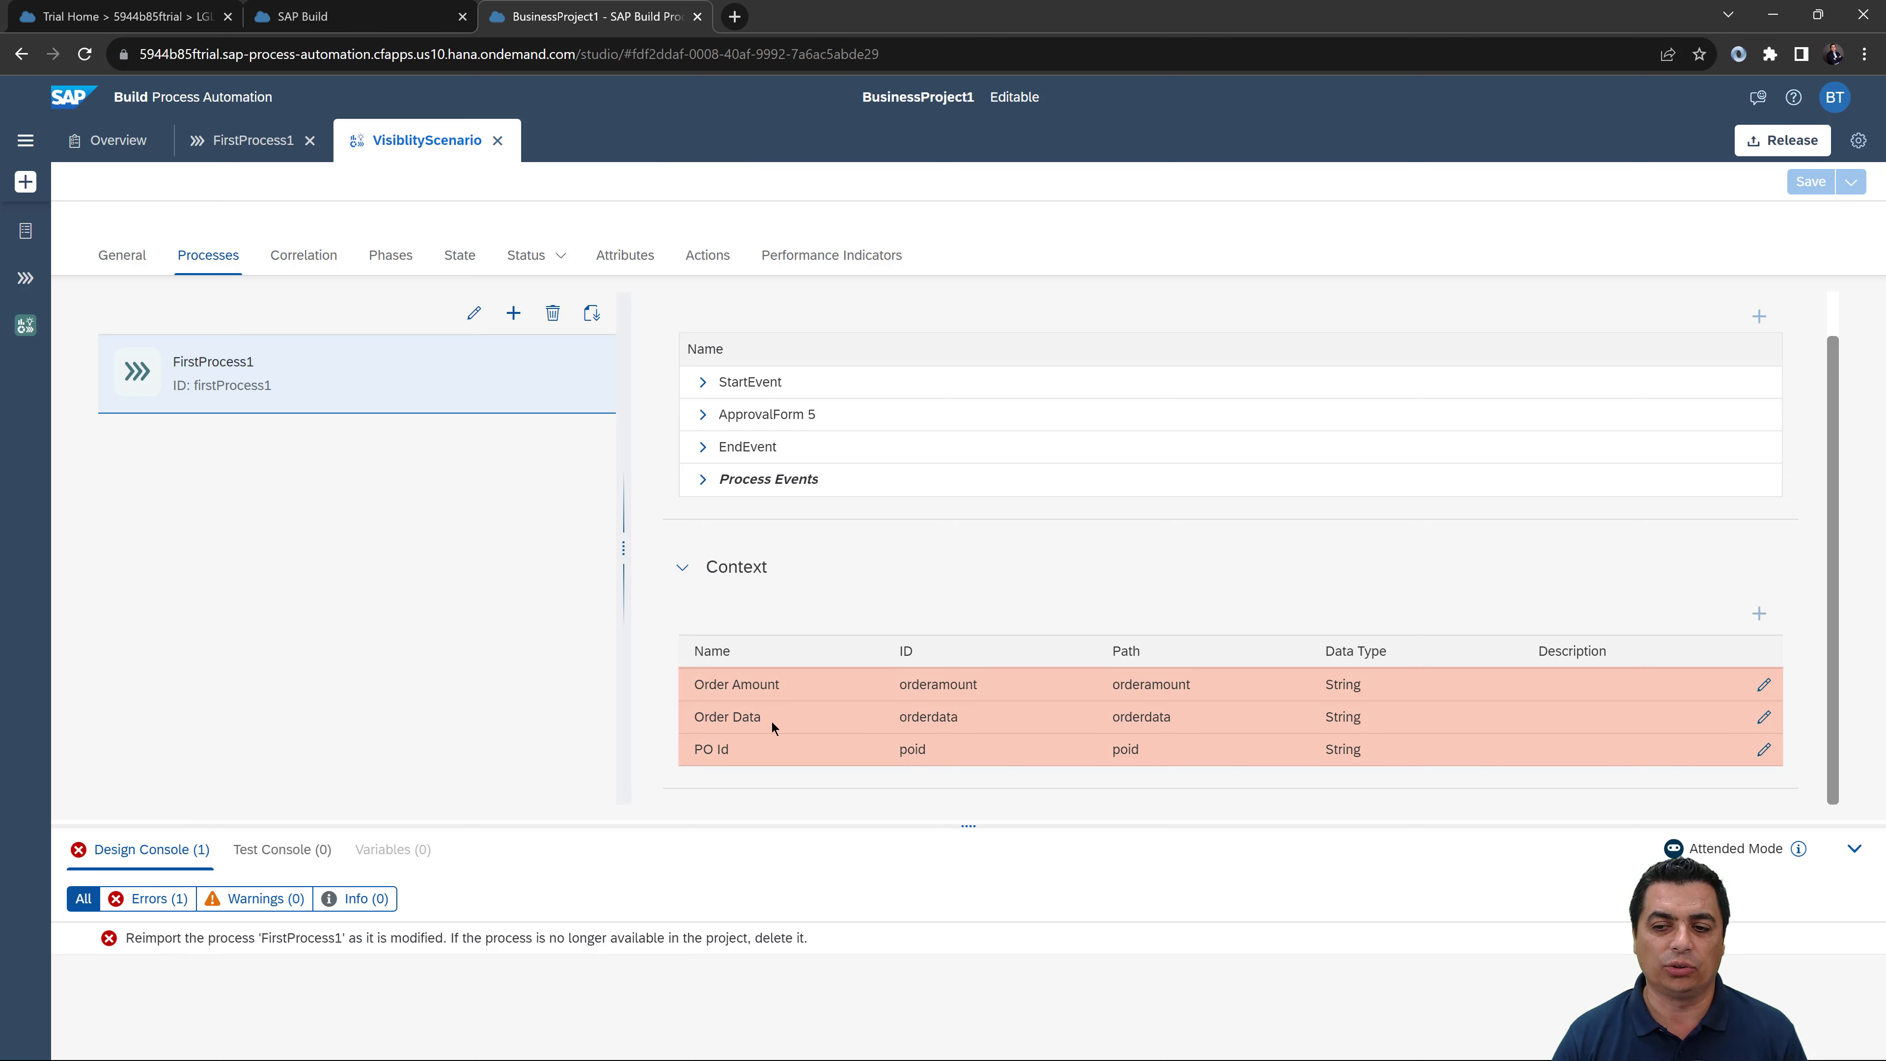
pyautogui.moveTo(763, 716); pyautogui.dragTo(687, 719)
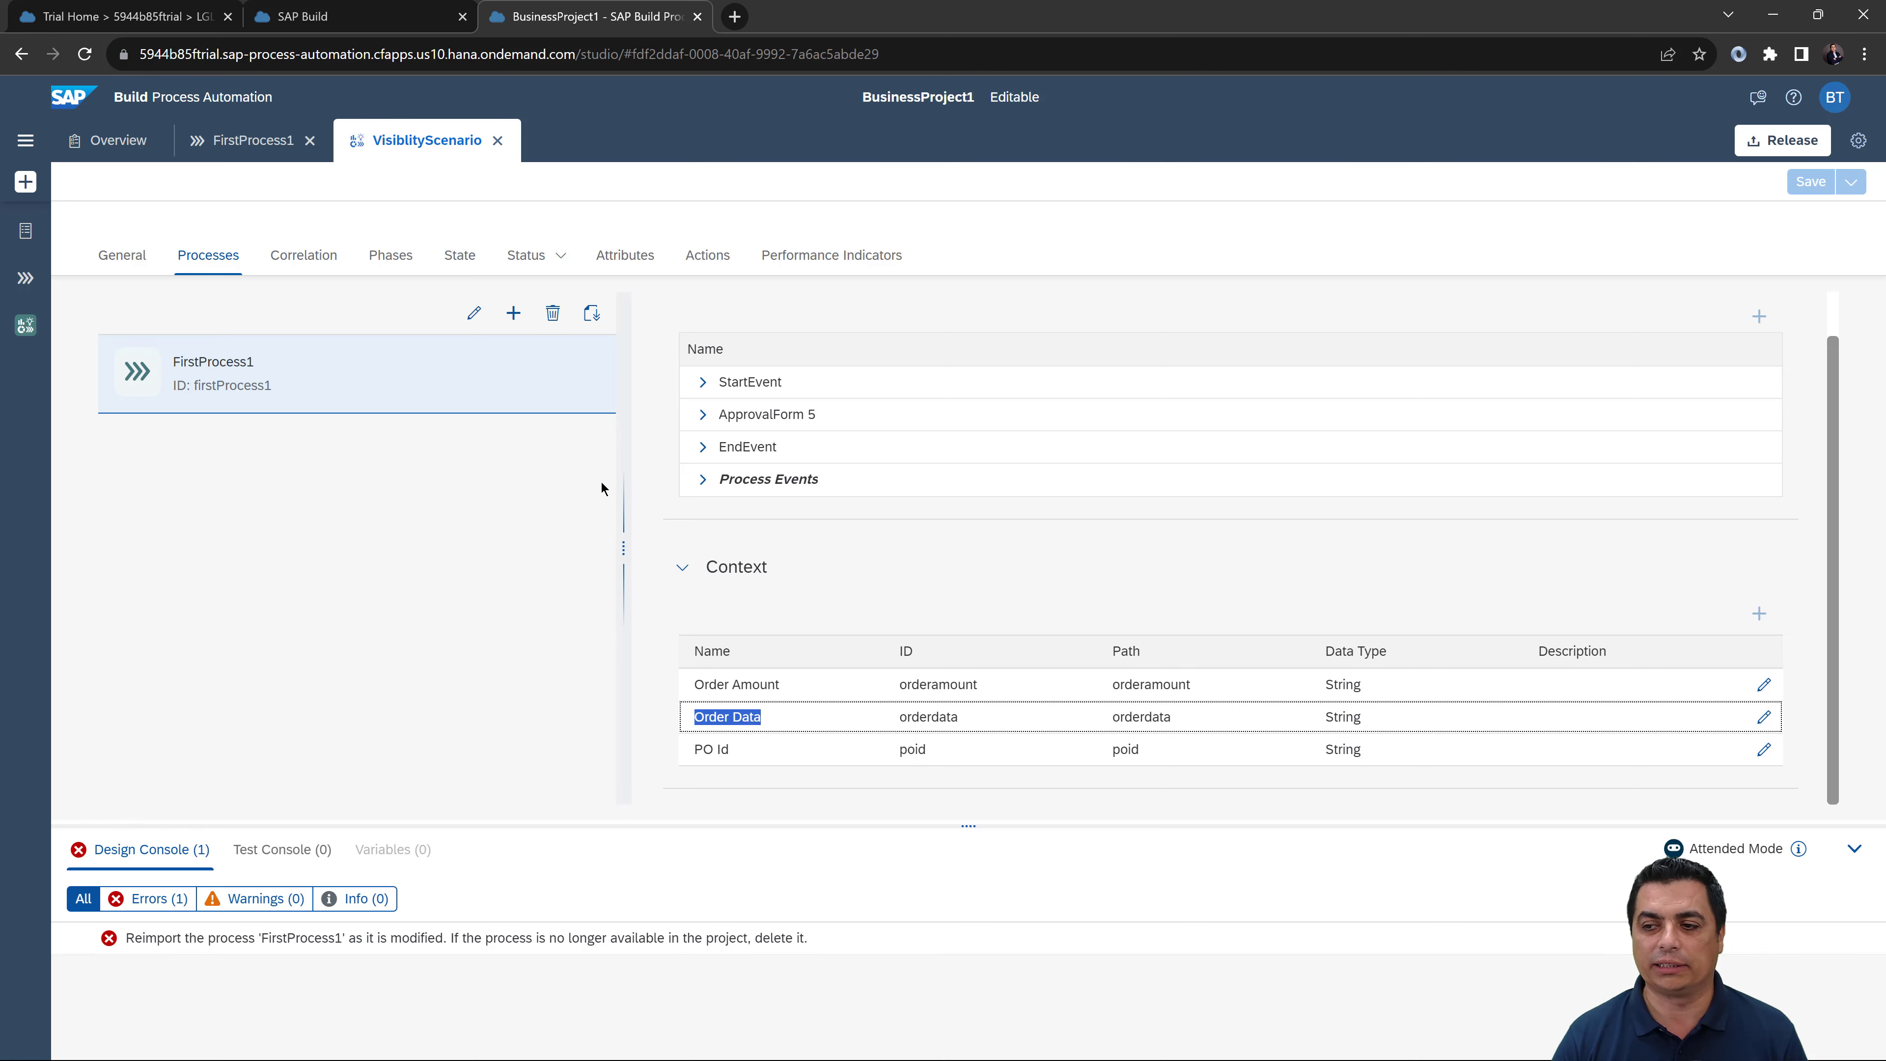
pyautogui.click(229, 259)
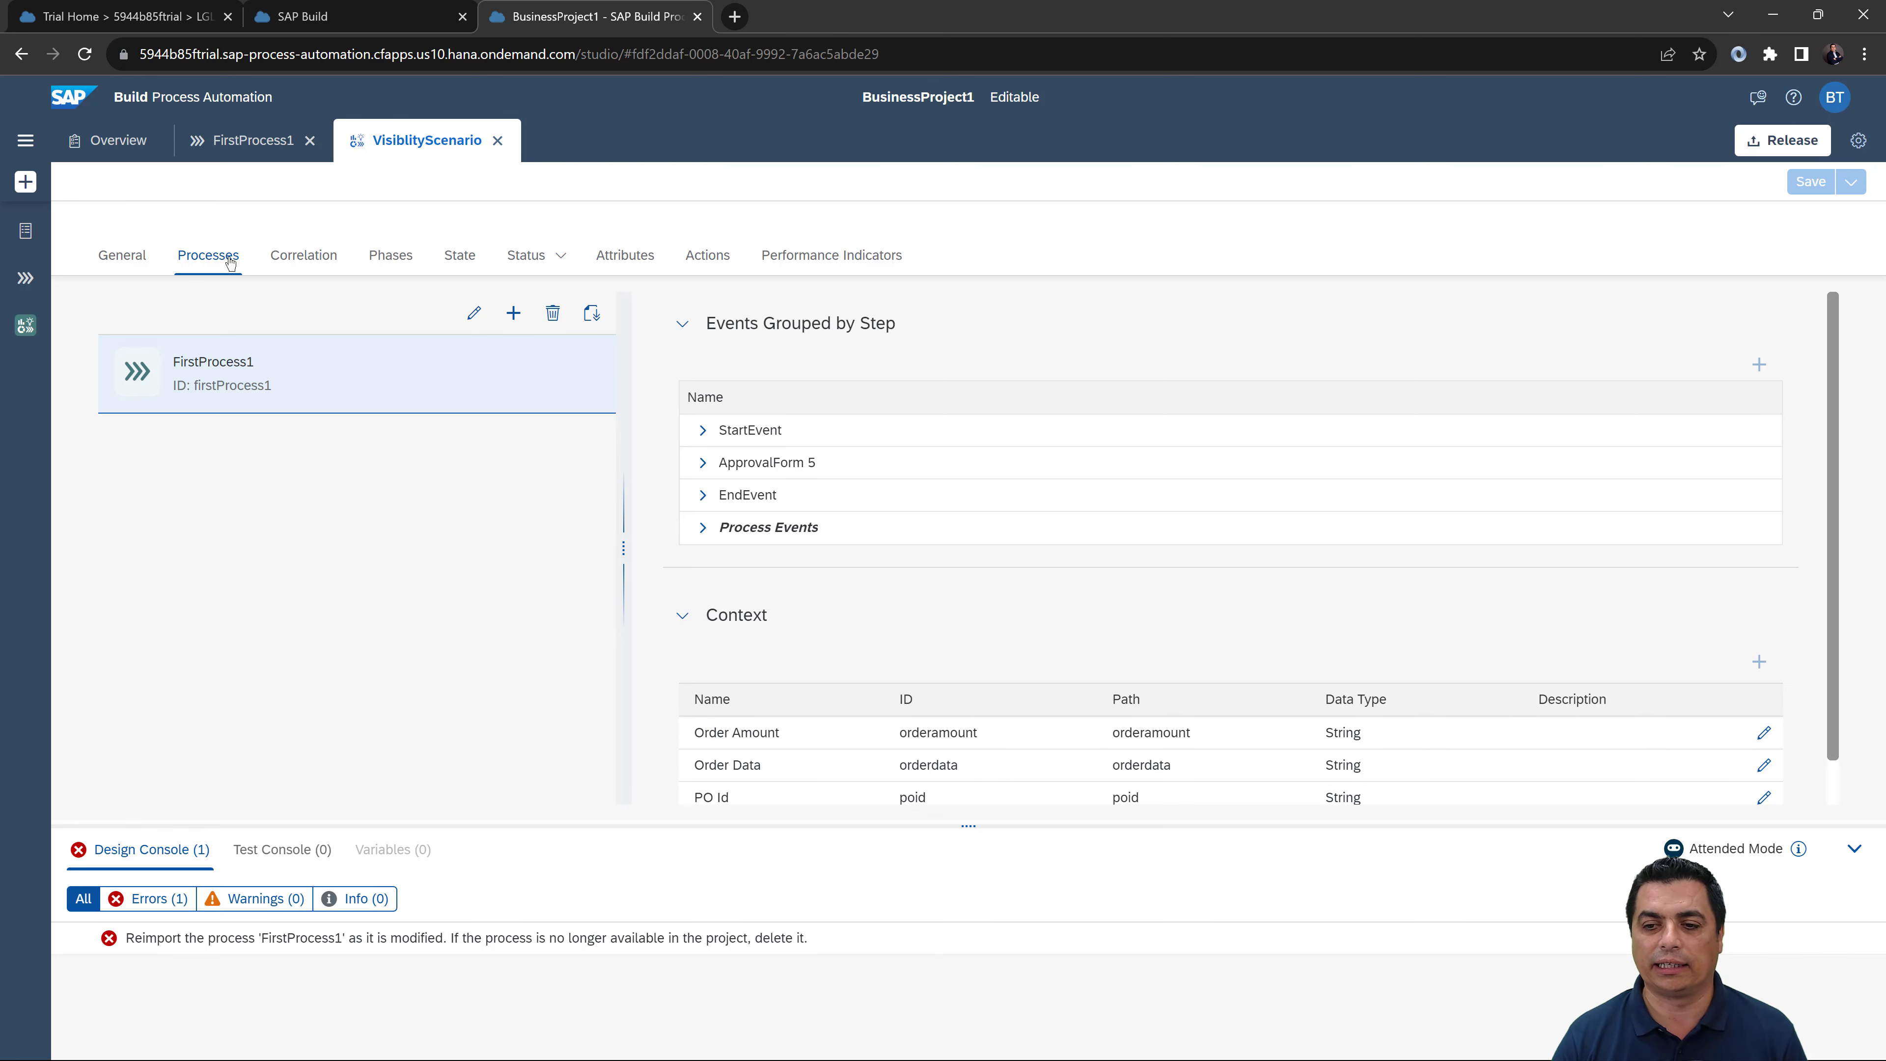
pyautogui.click(121, 144)
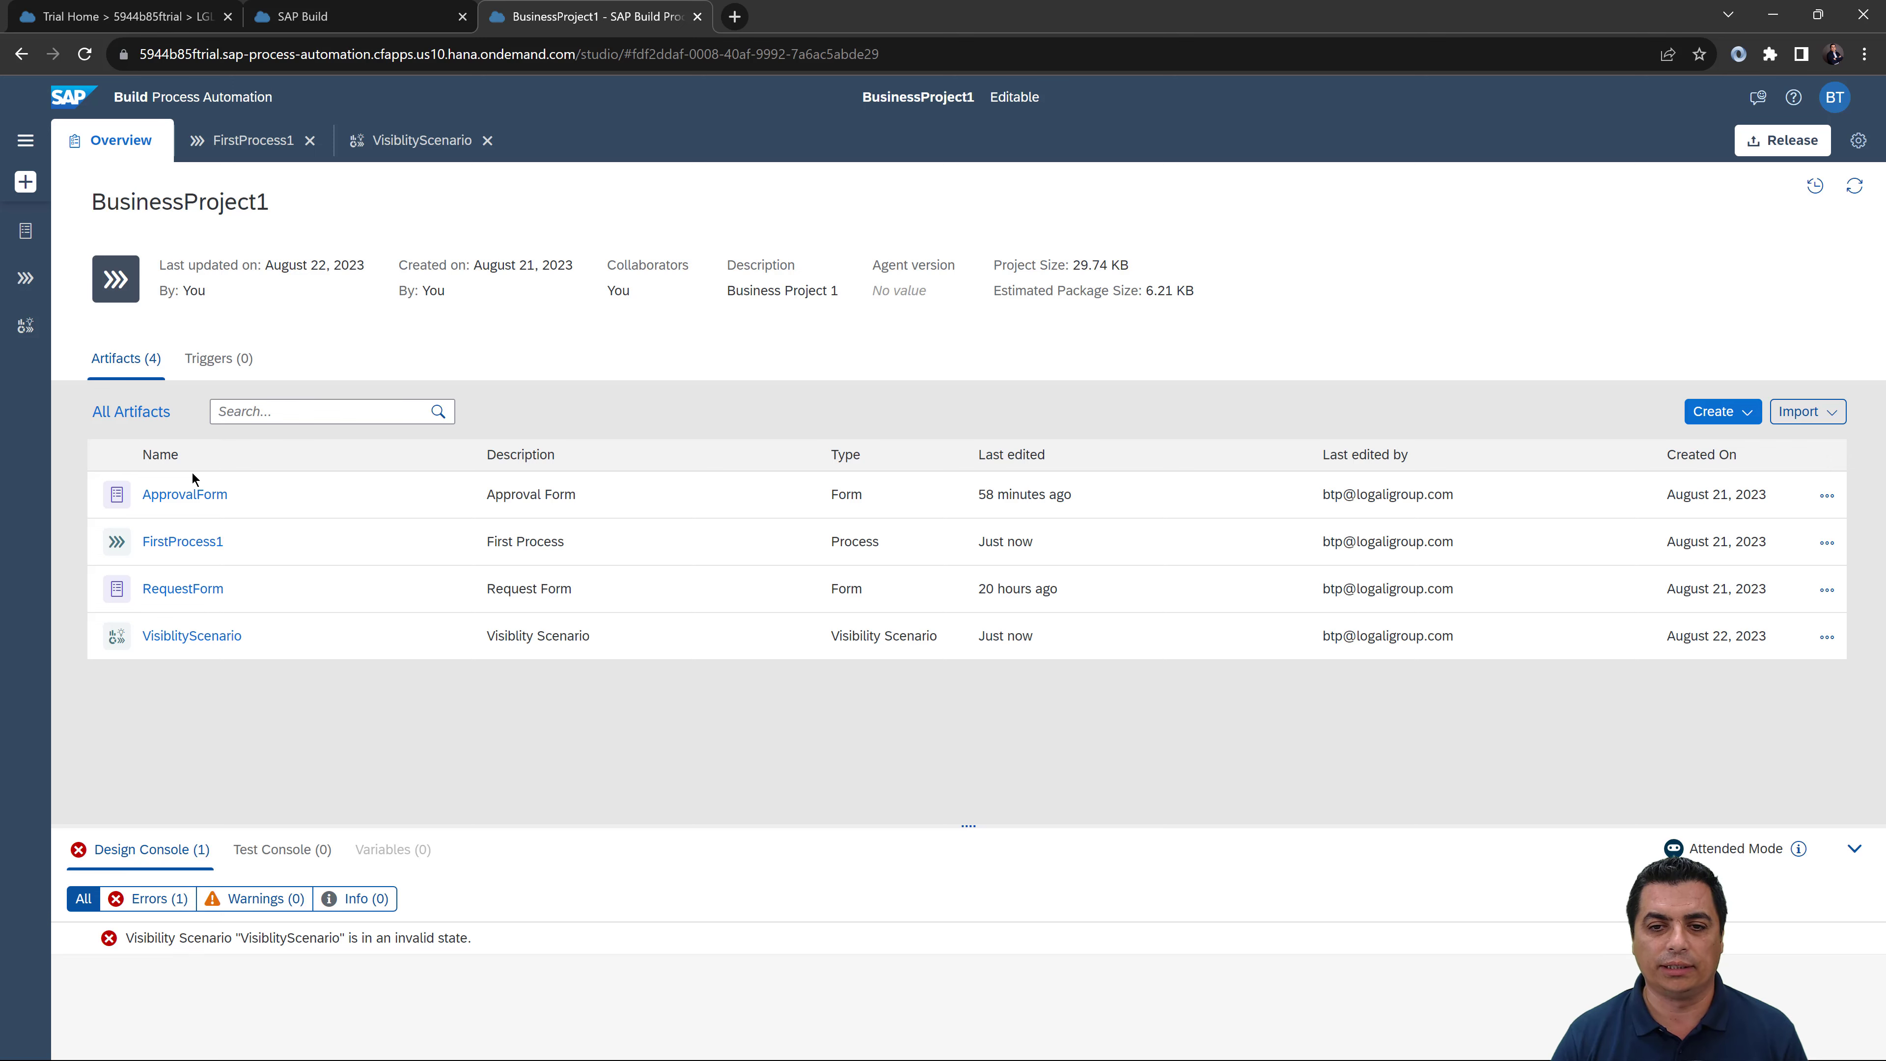
# Step: Rename ApprovalForm's Order Data field to 'Order Date', save, and close the form
pyautogui.click(191, 495)
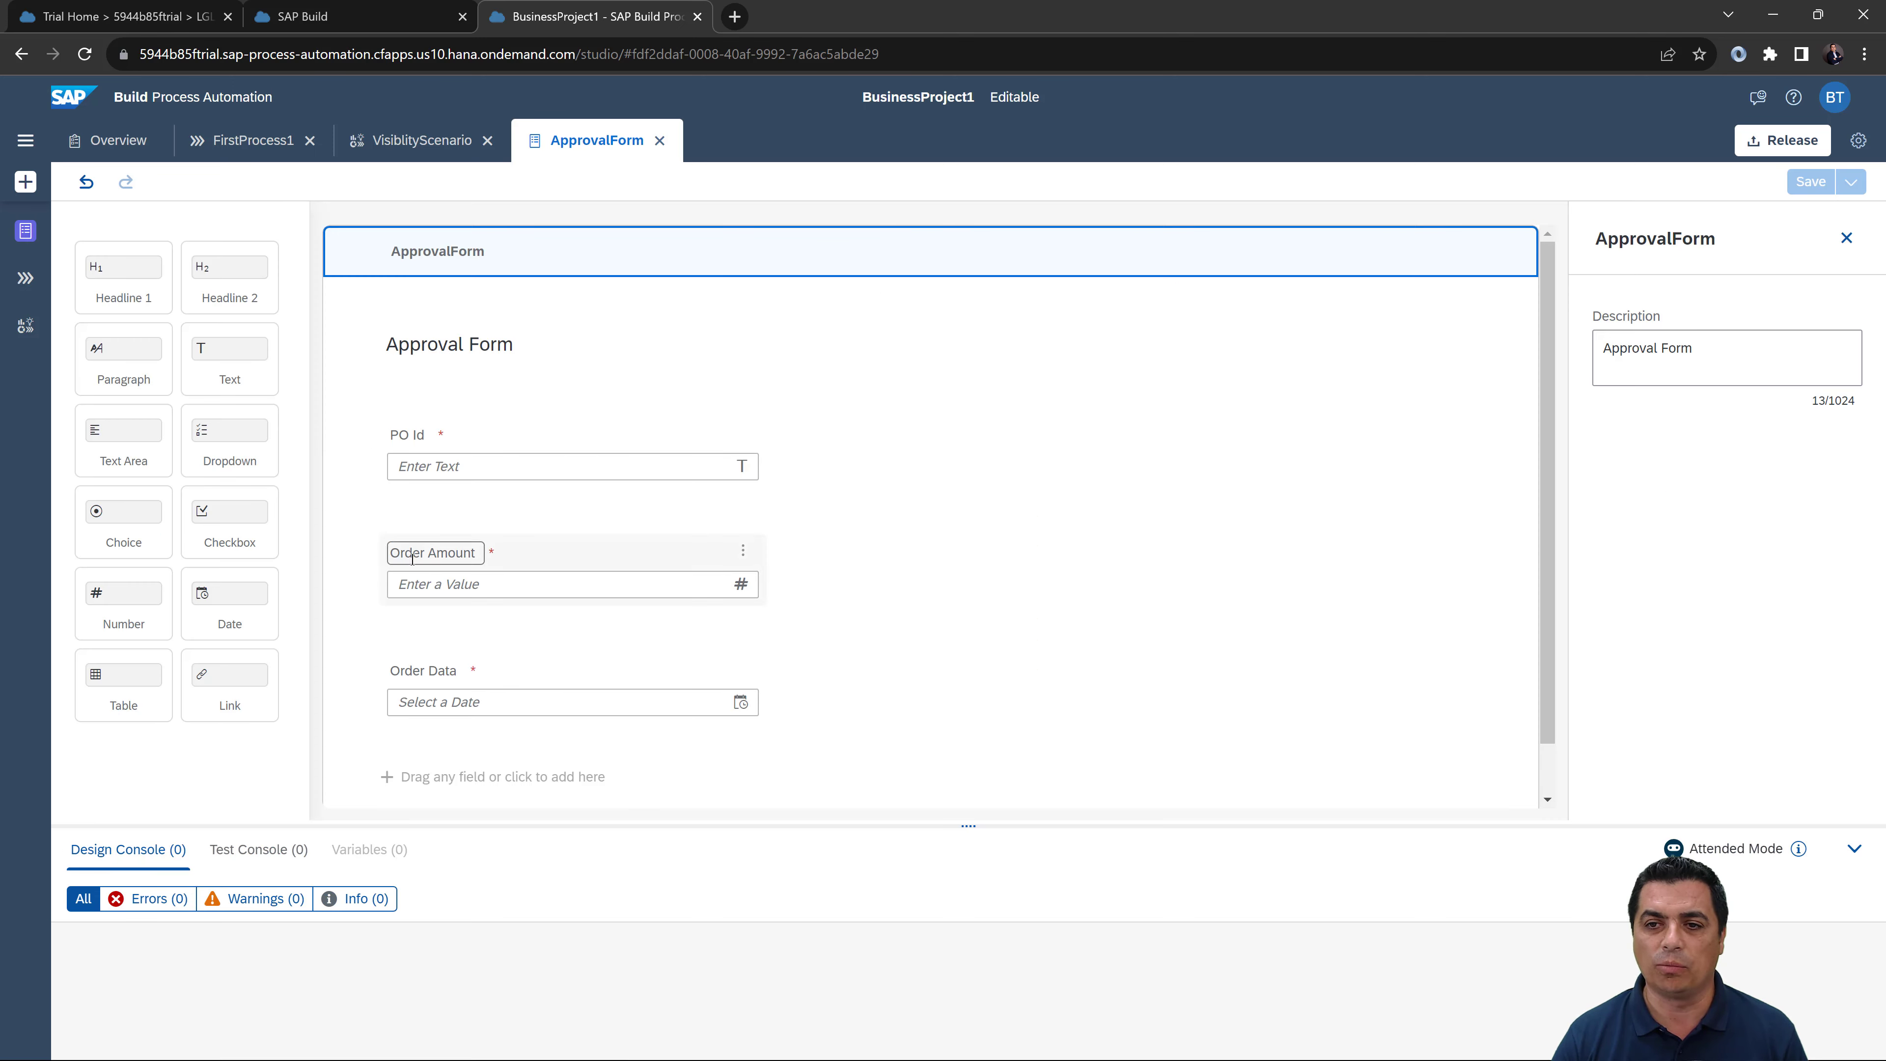
pyautogui.click(455, 668)
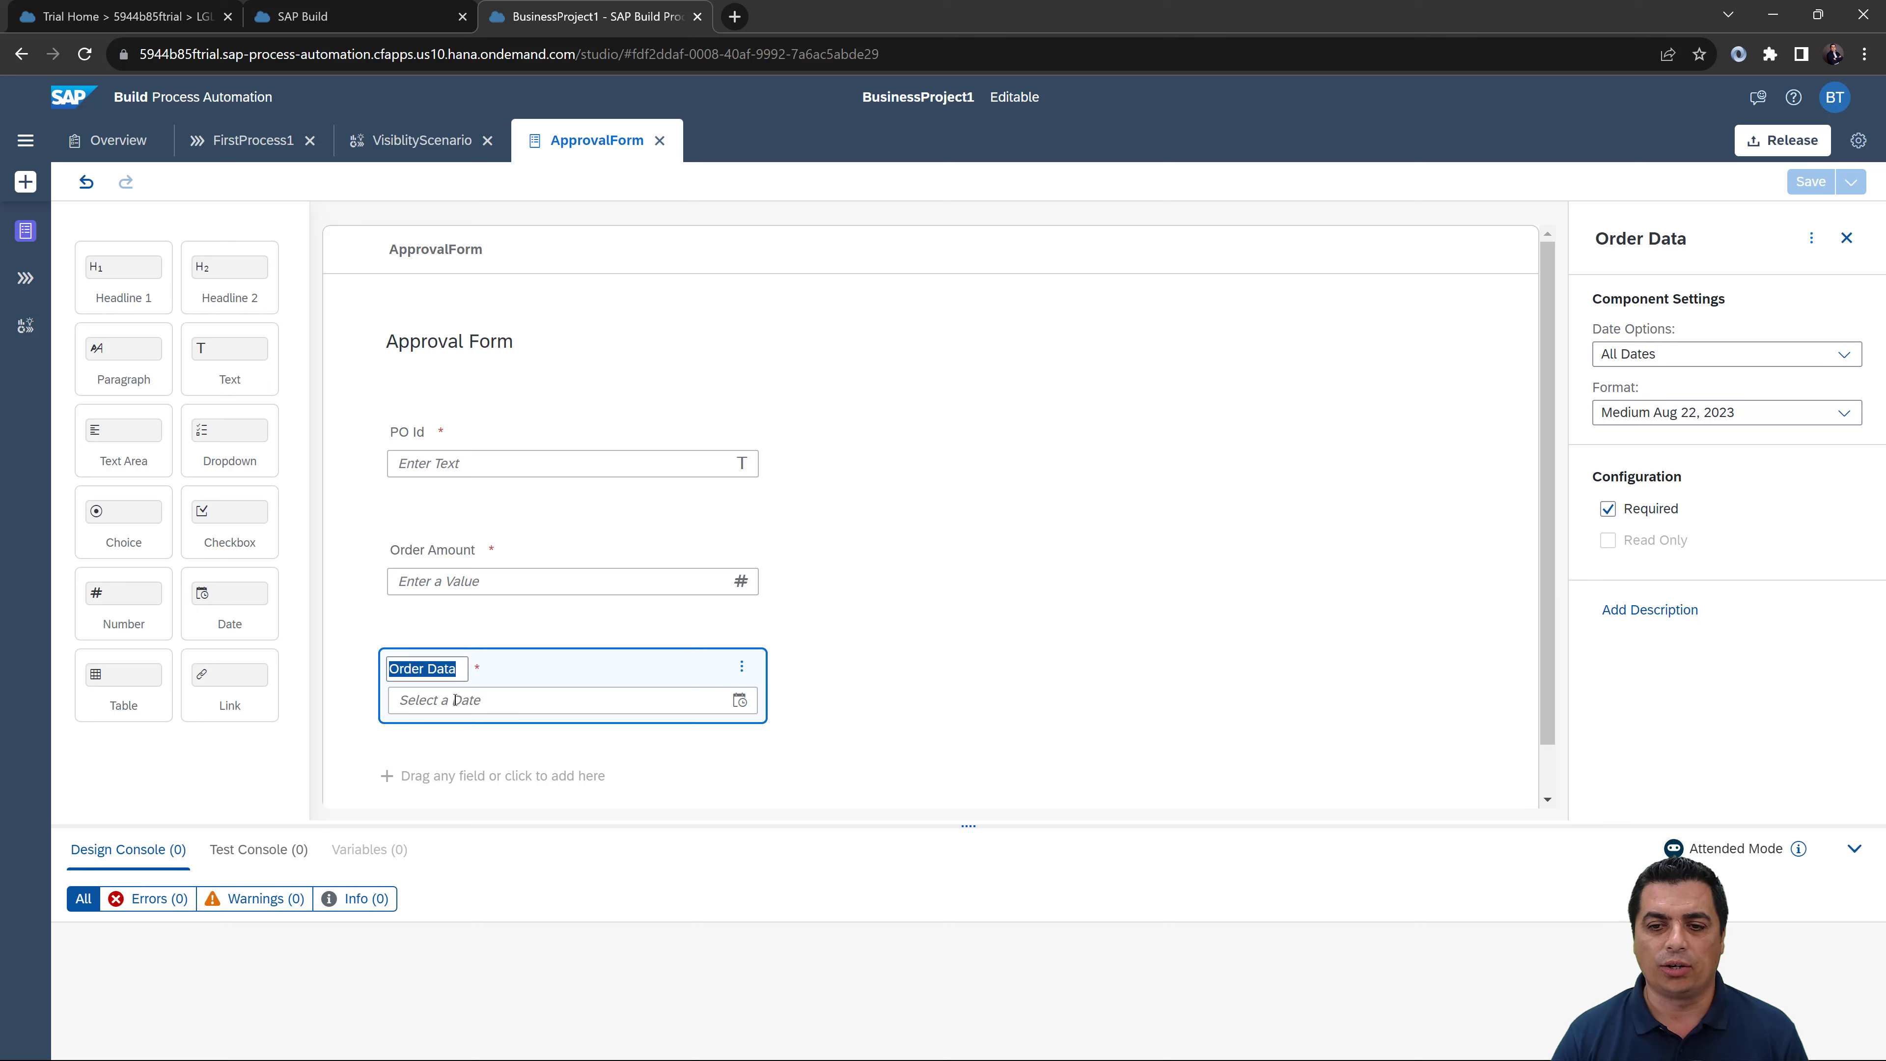
pyautogui.write('Order Date')
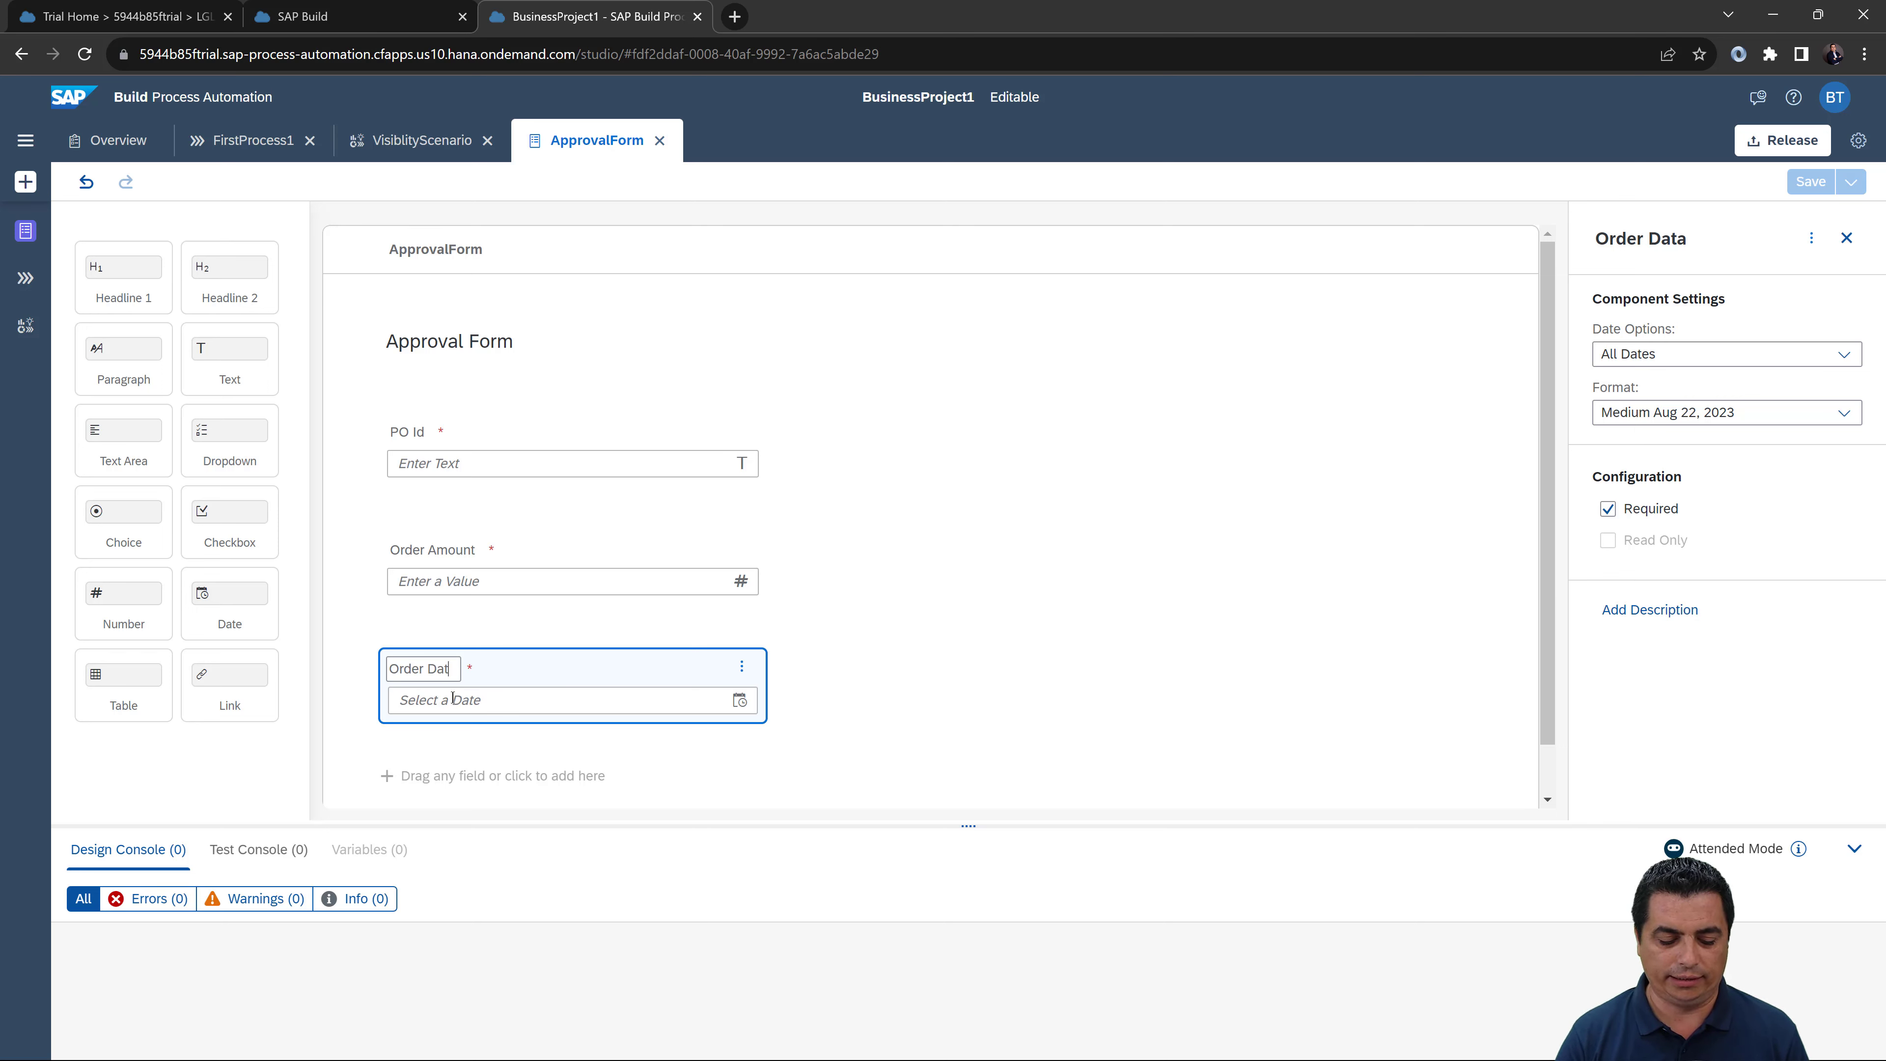
pyautogui.click(969, 572)
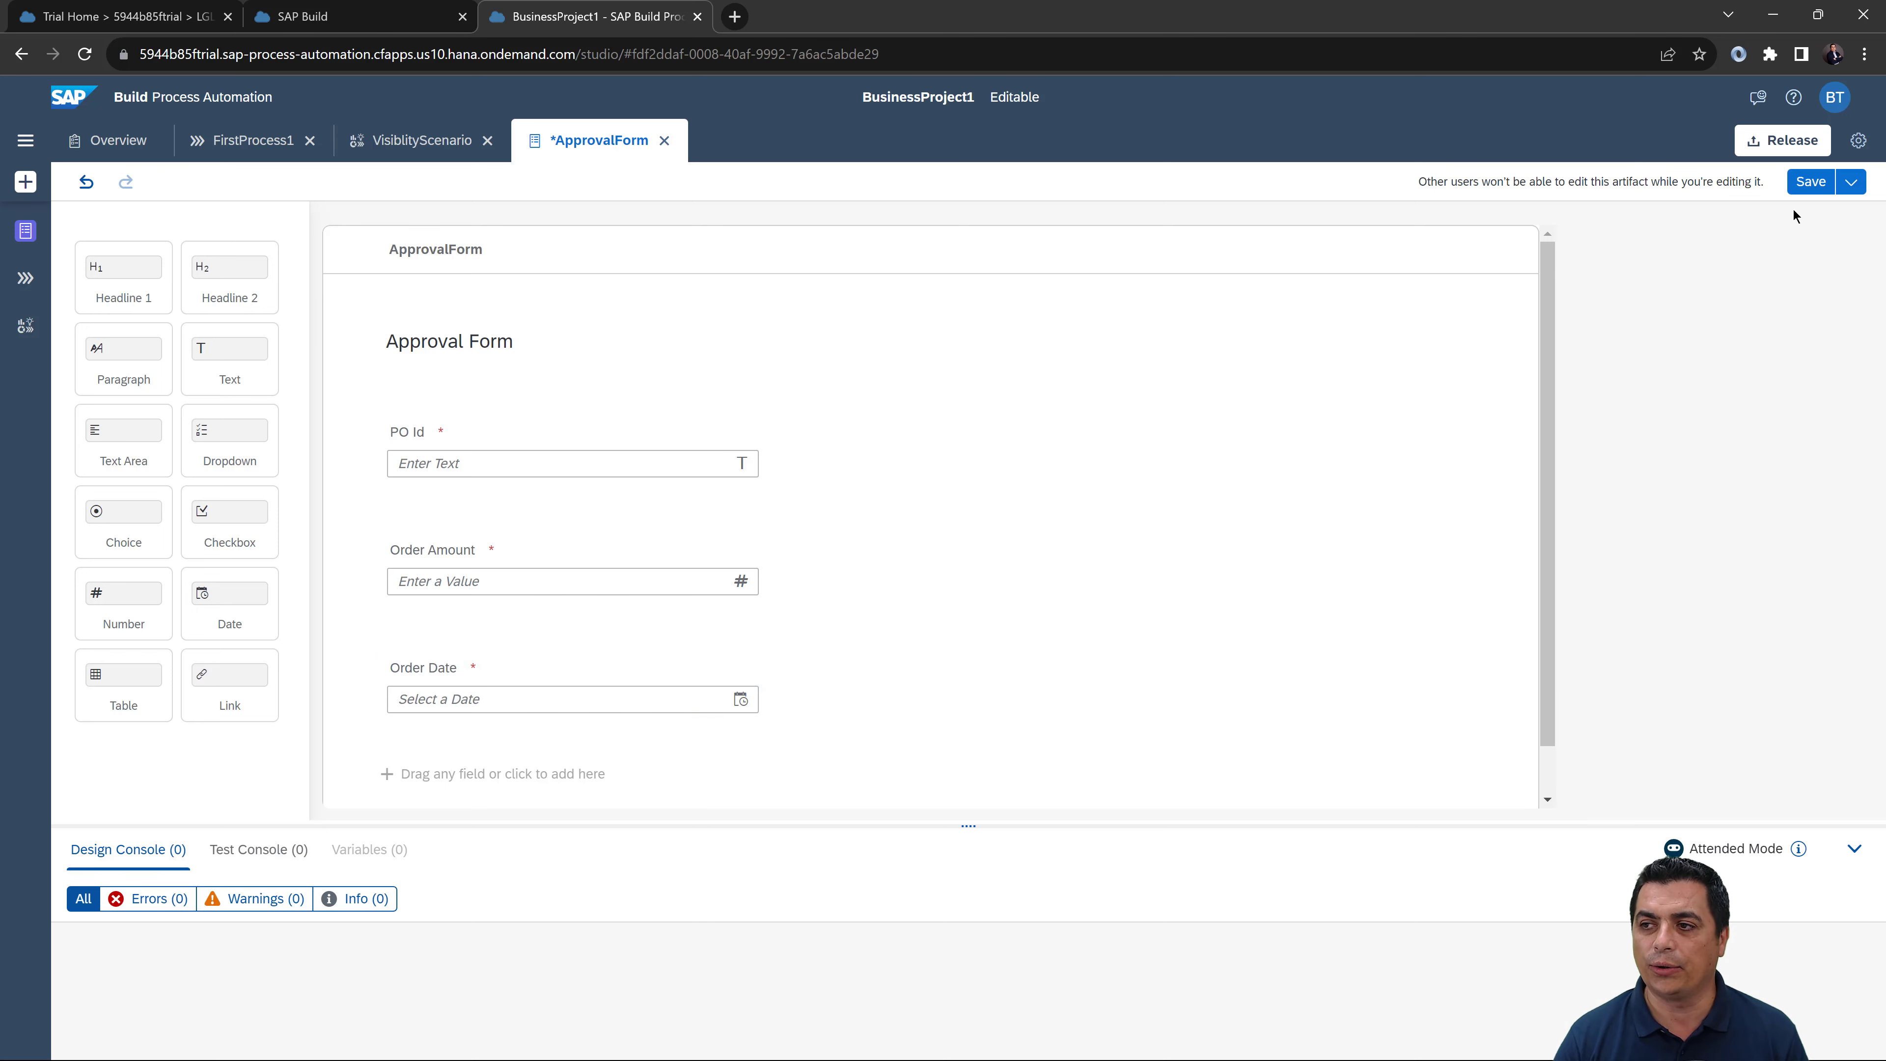
pyautogui.hotkey('ctrl', 's')
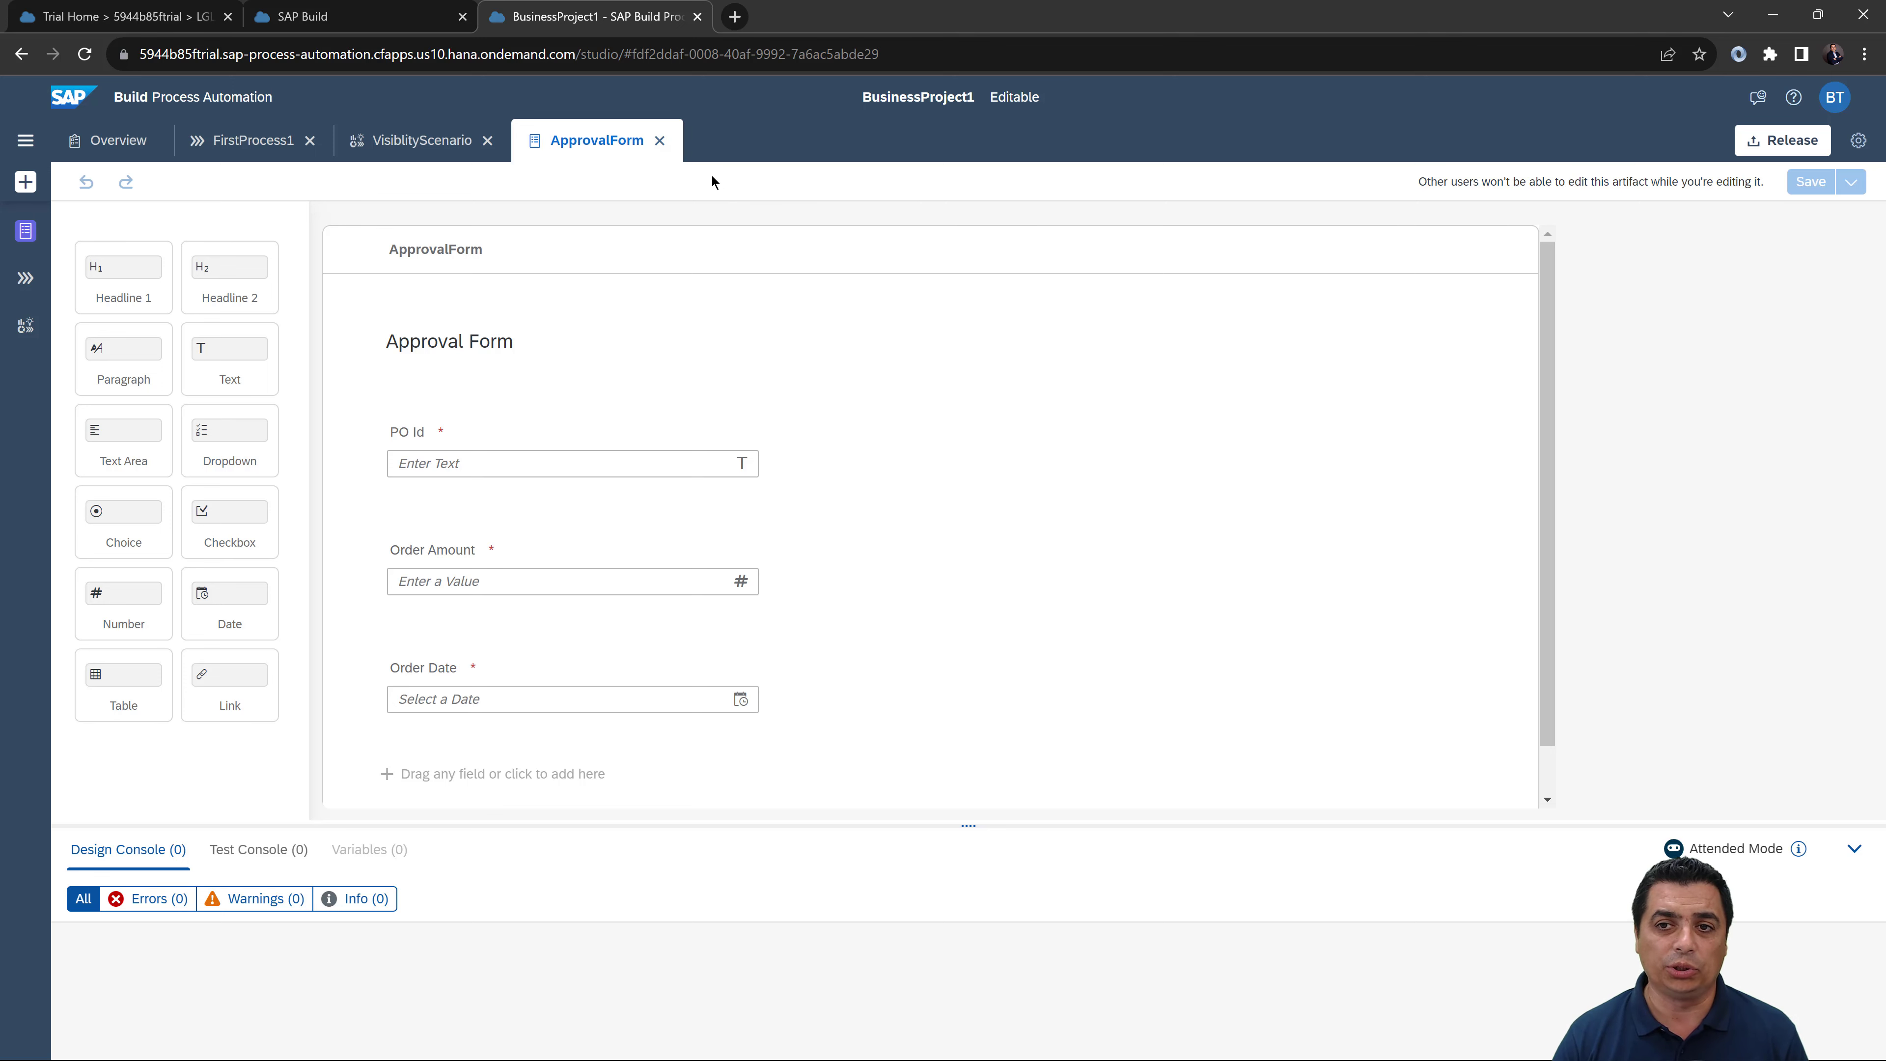
pyautogui.click(659, 141)
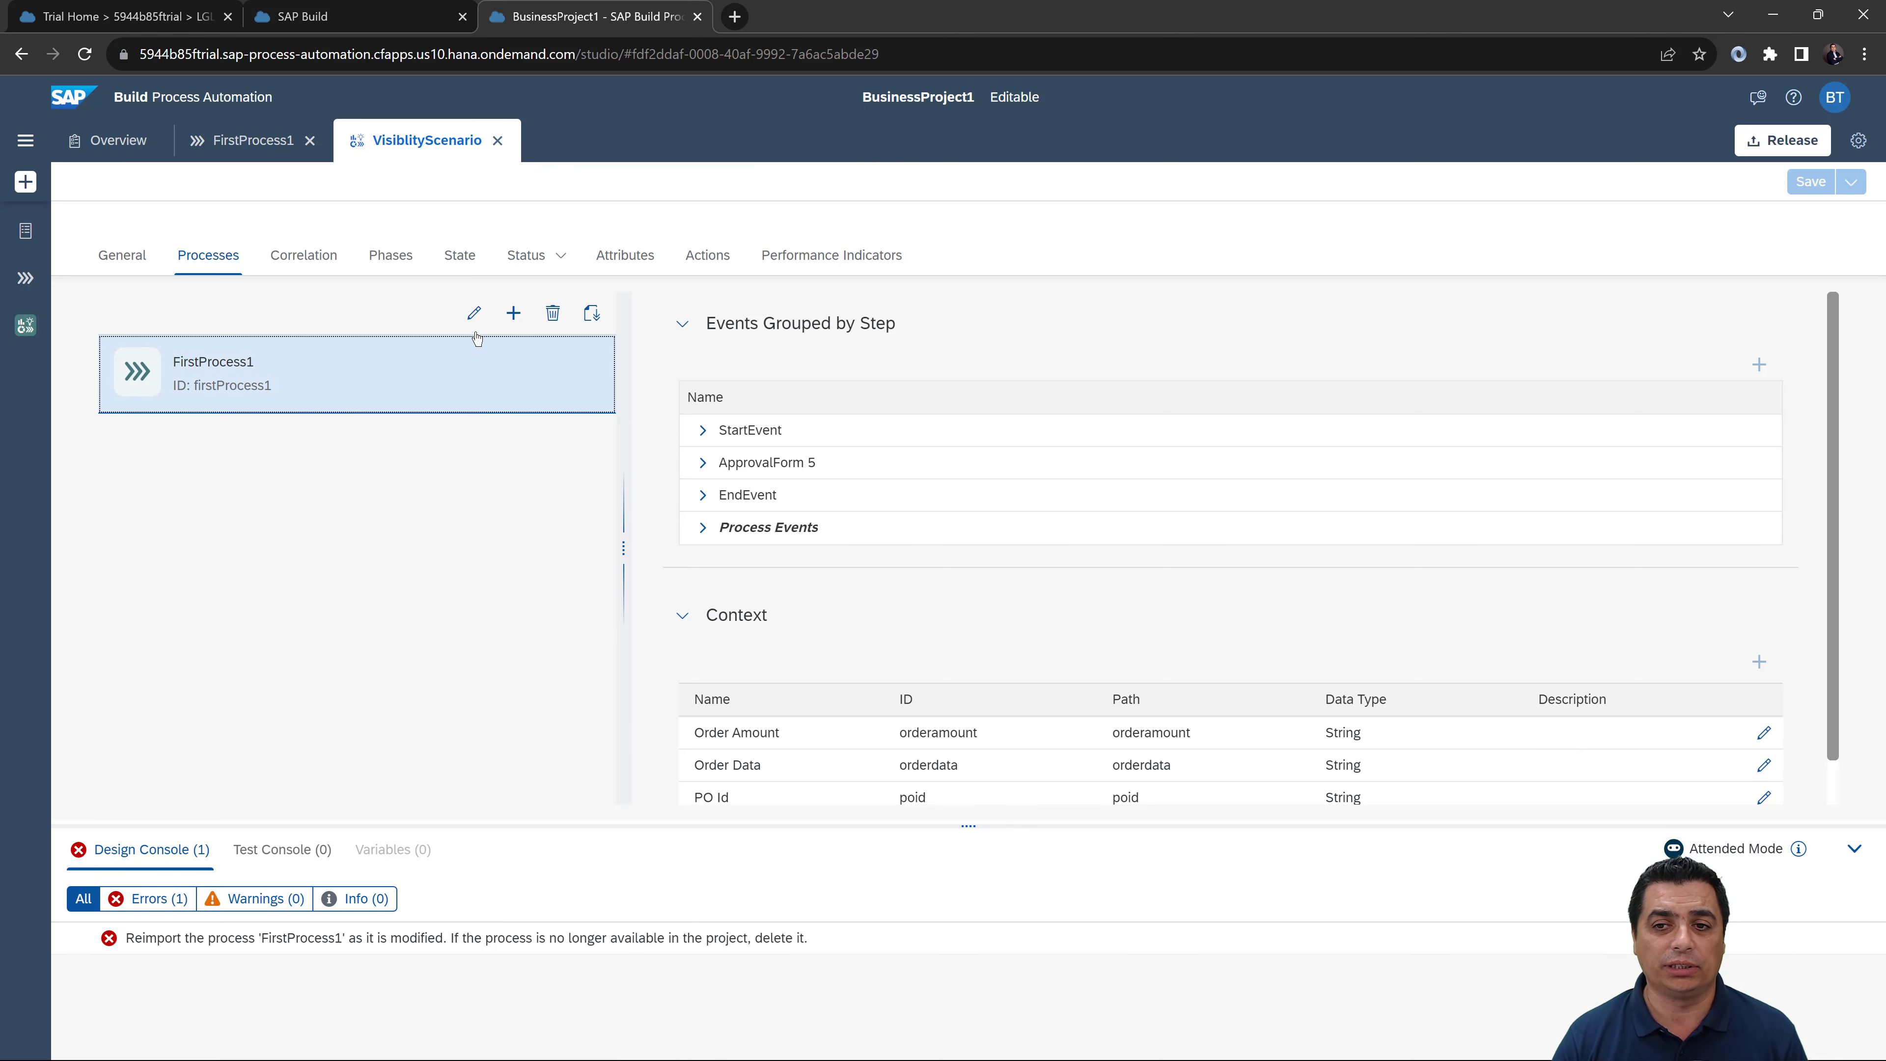
# Step: Remove and re-add FirstProcess1 in VisiblityScenario's Processes, then save the scenario
pyautogui.click(476, 315)
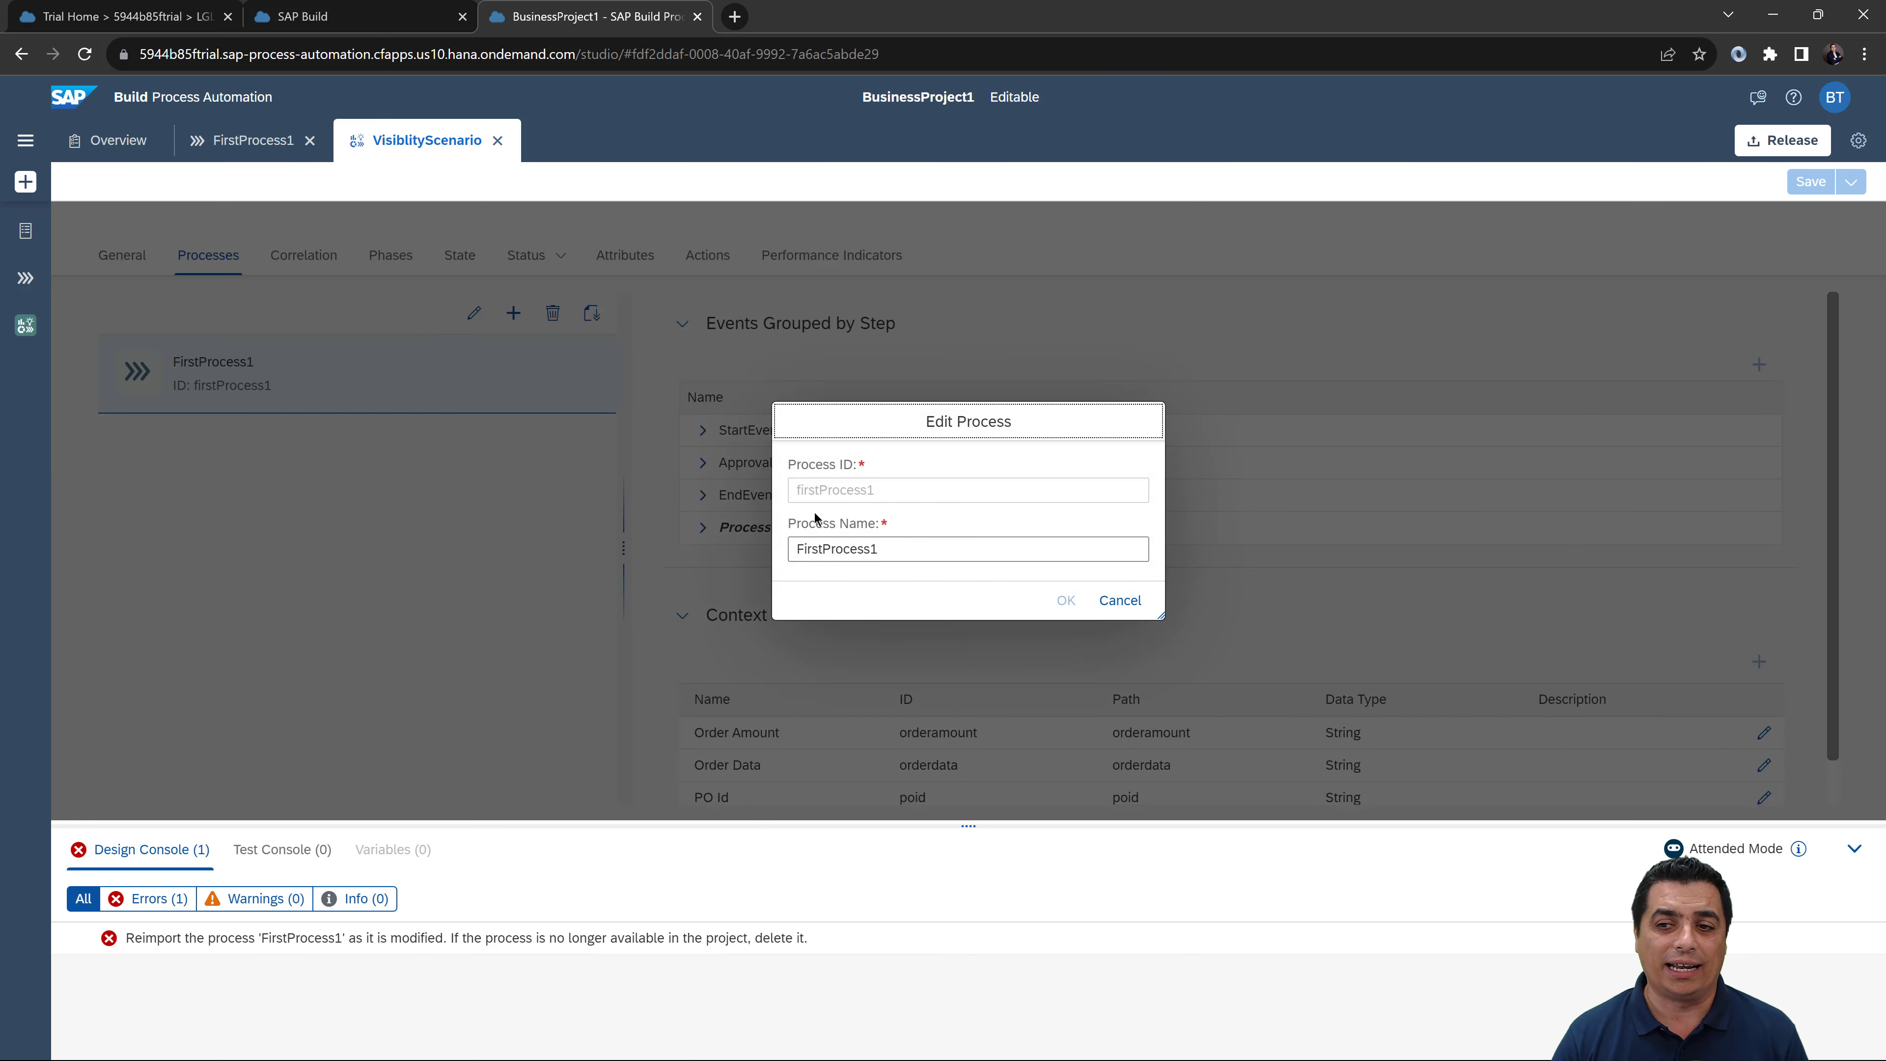
pyautogui.click(1119, 600)
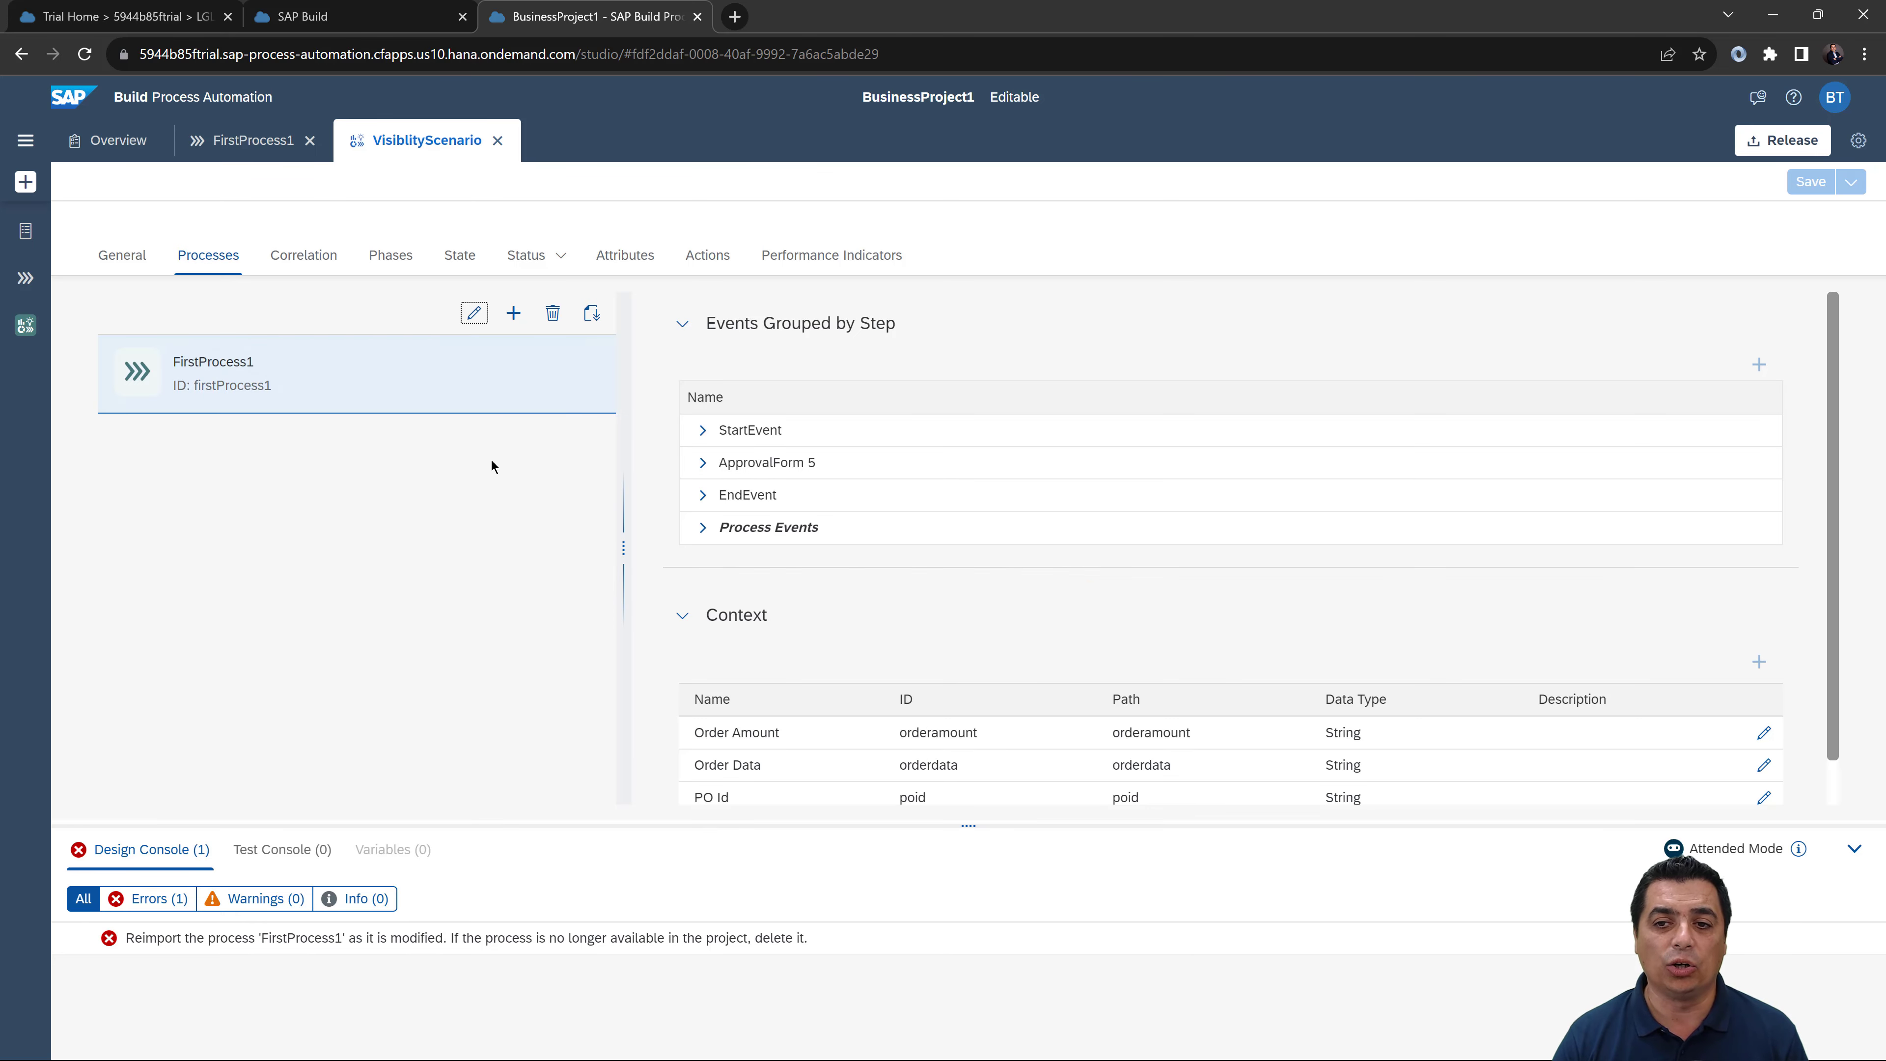
pyautogui.click(553, 313)
pyautogui.click(1021, 555)
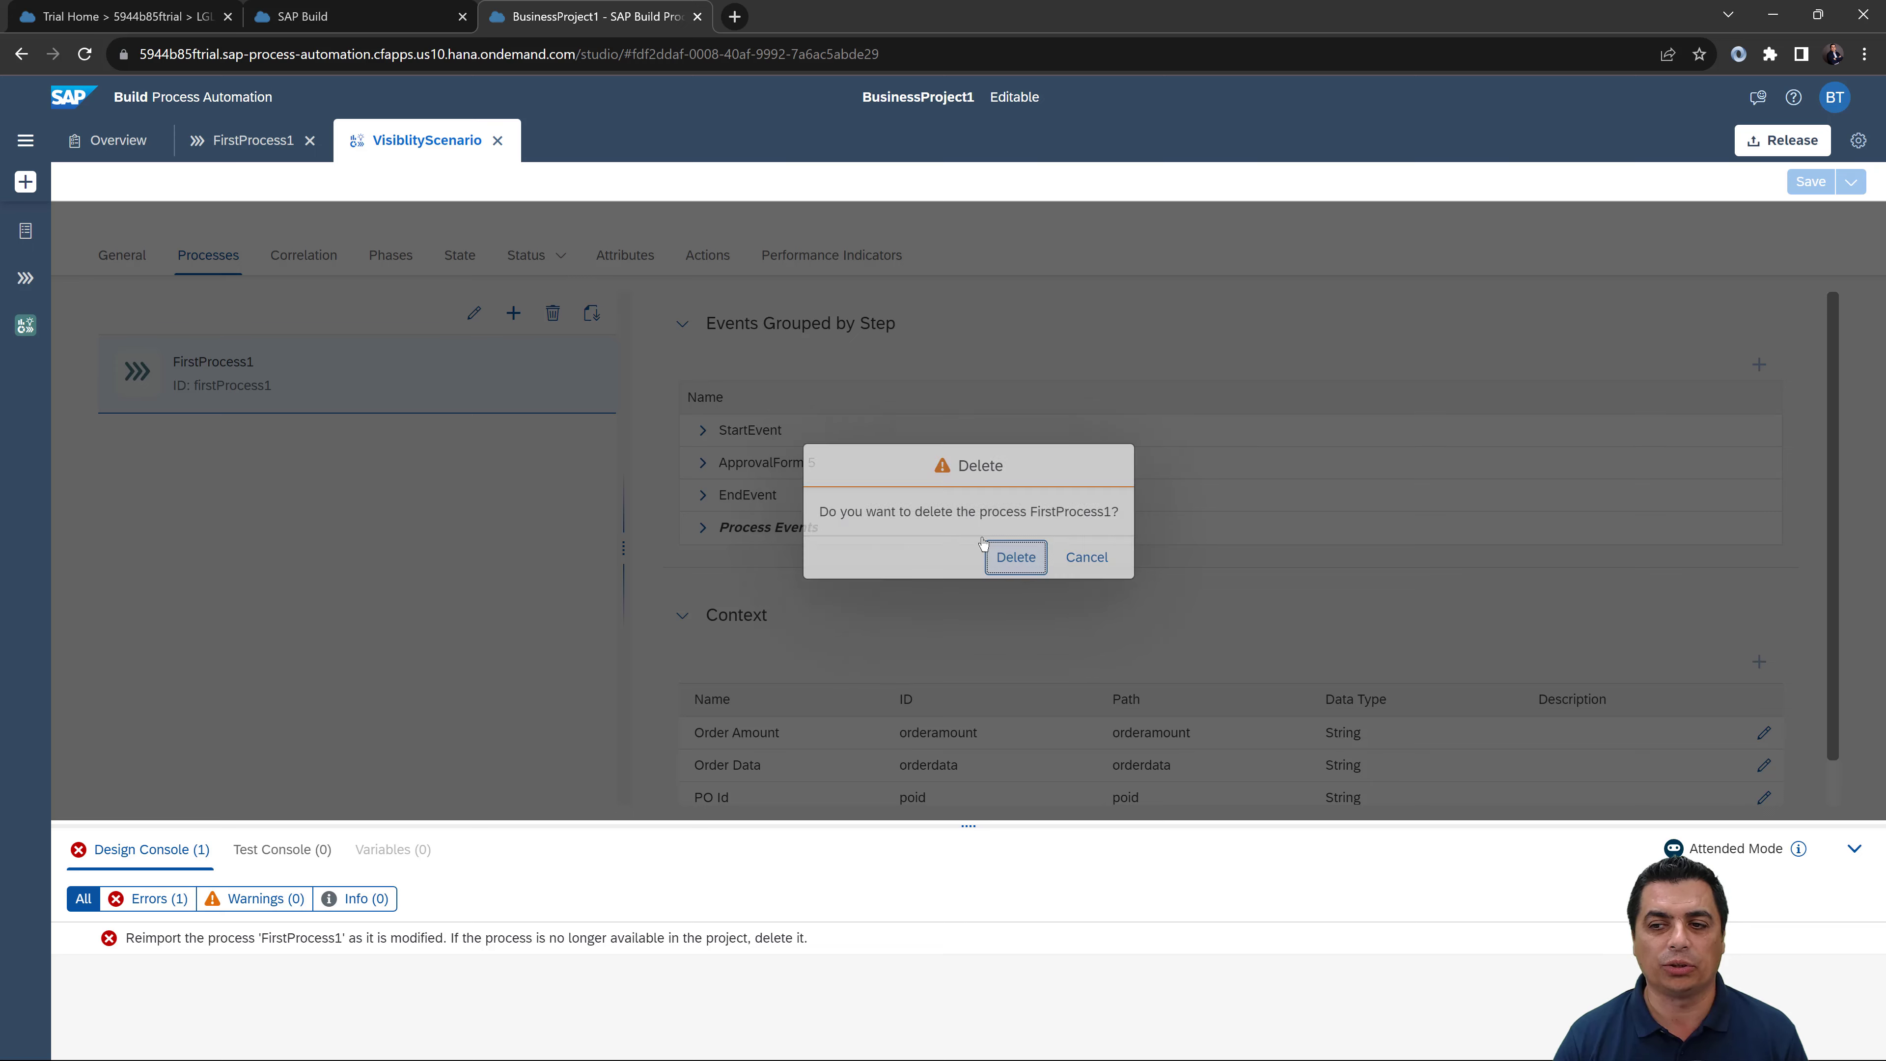
pyautogui.click(513, 313)
pyautogui.click(490, 352)
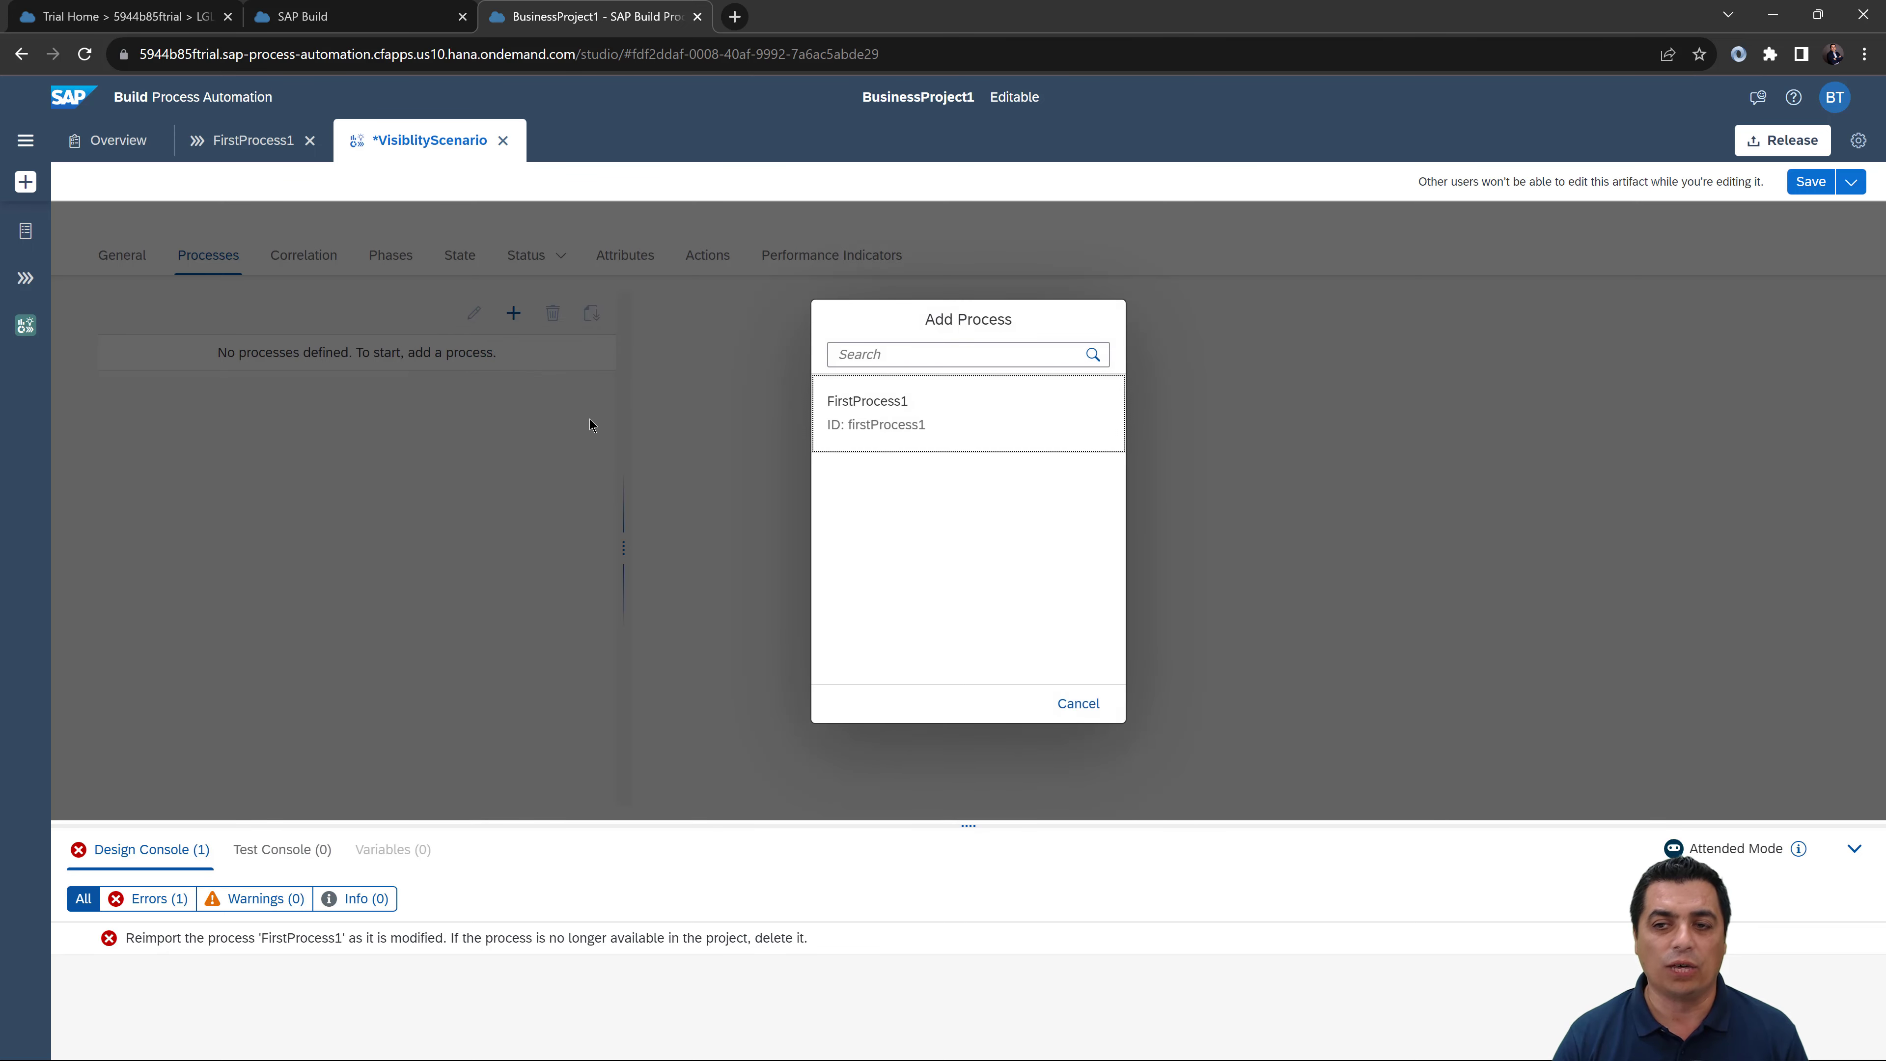
pyautogui.click(937, 431)
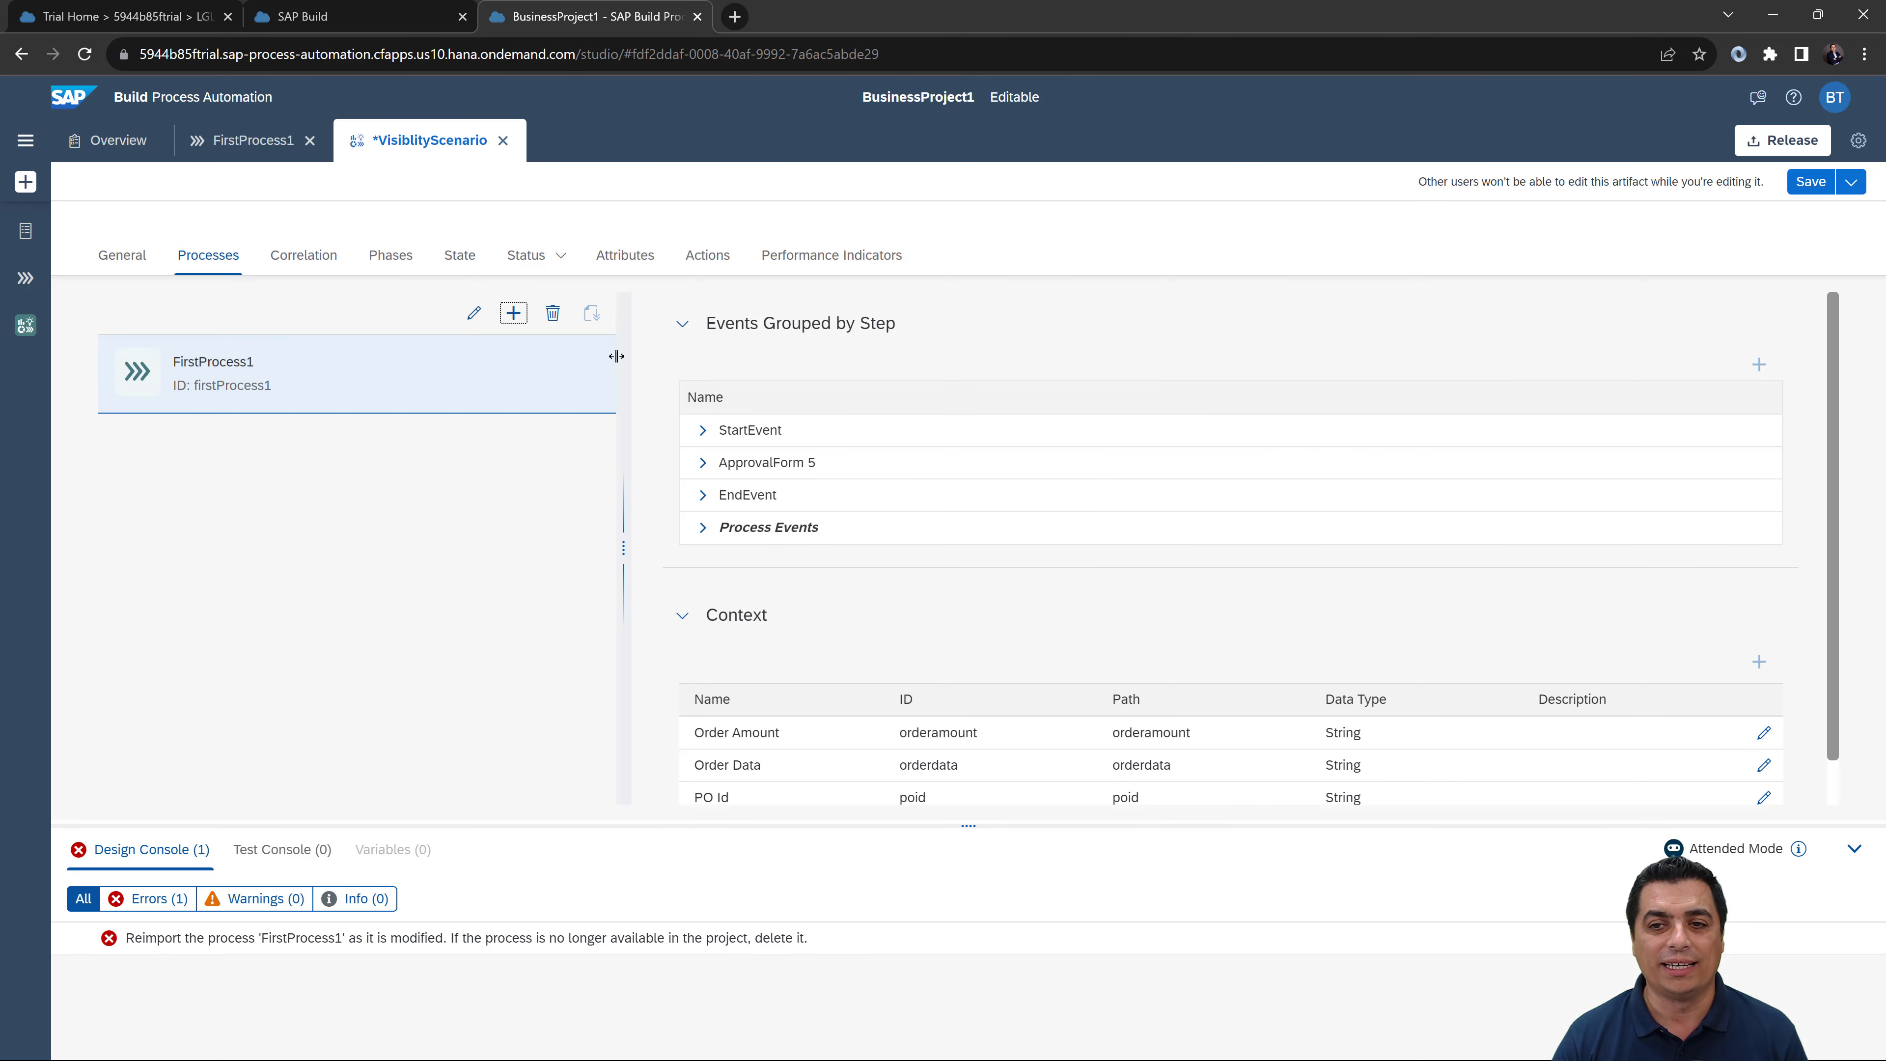
pyautogui.click(512, 272)
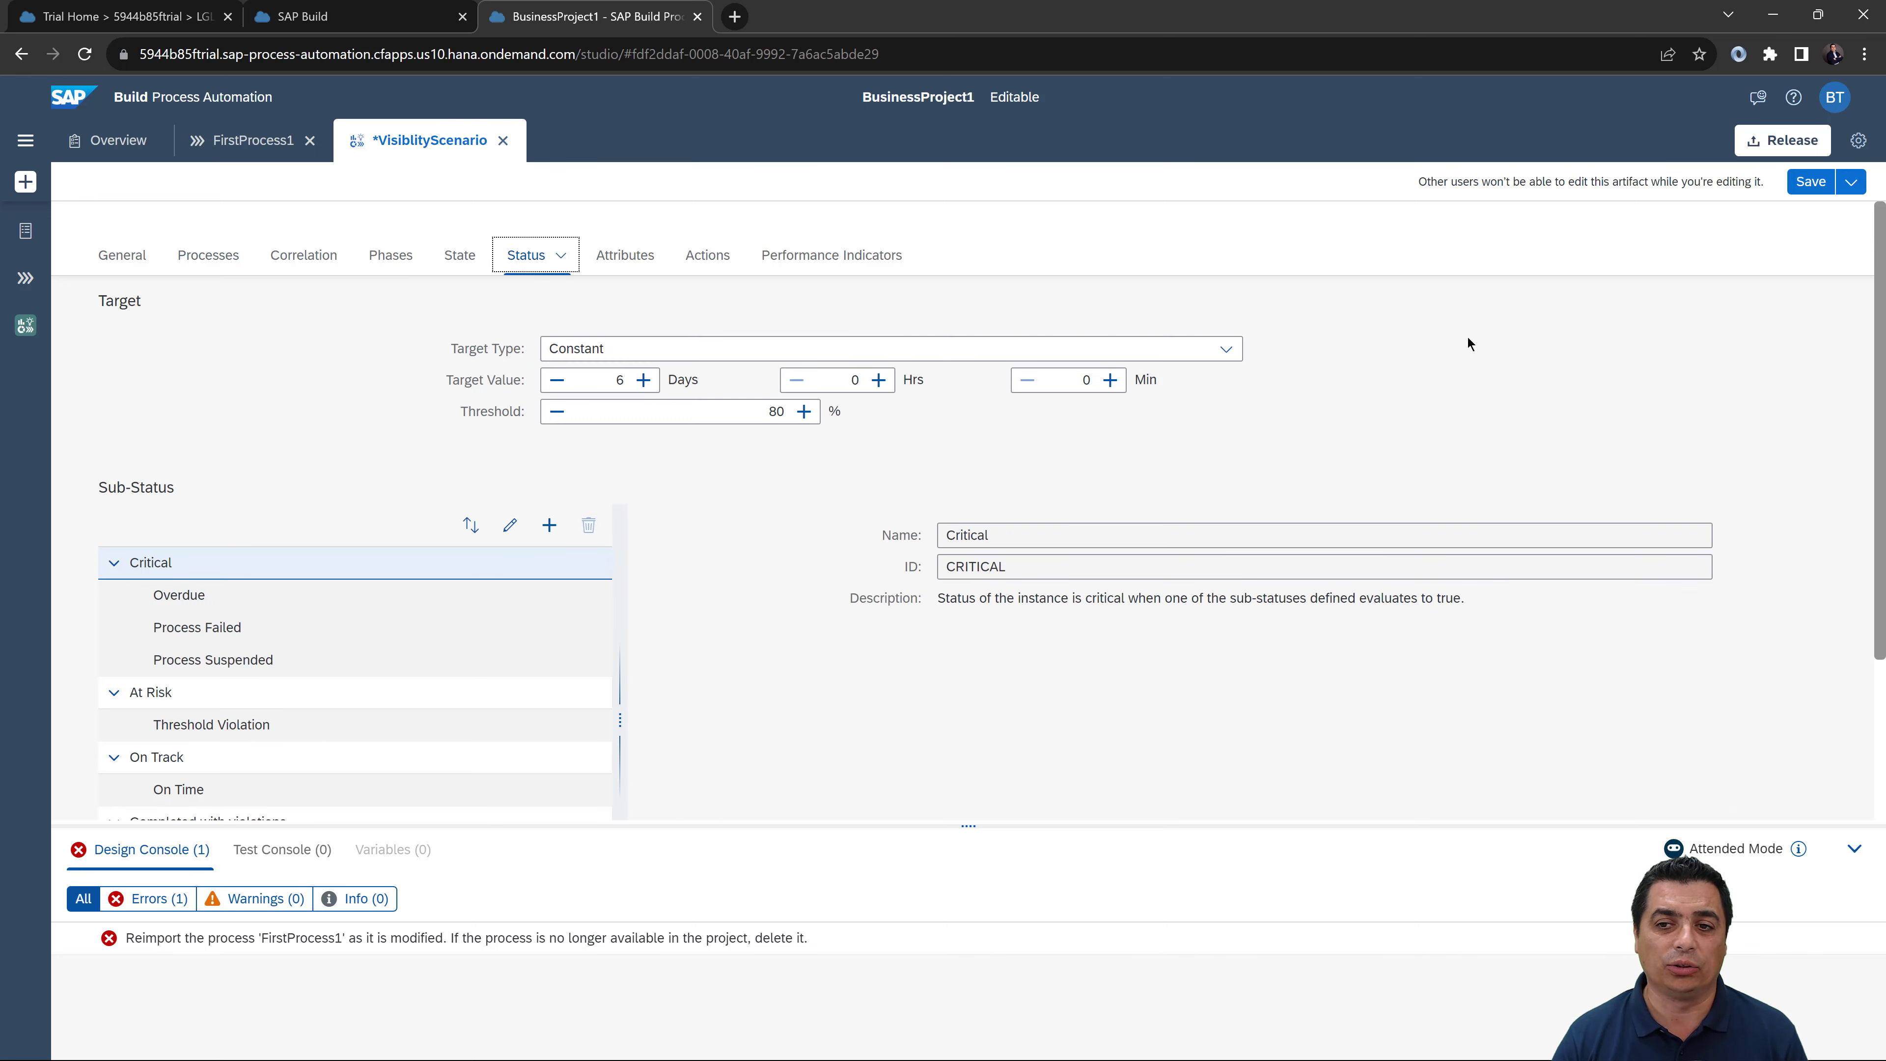
pyautogui.click(1821, 181)
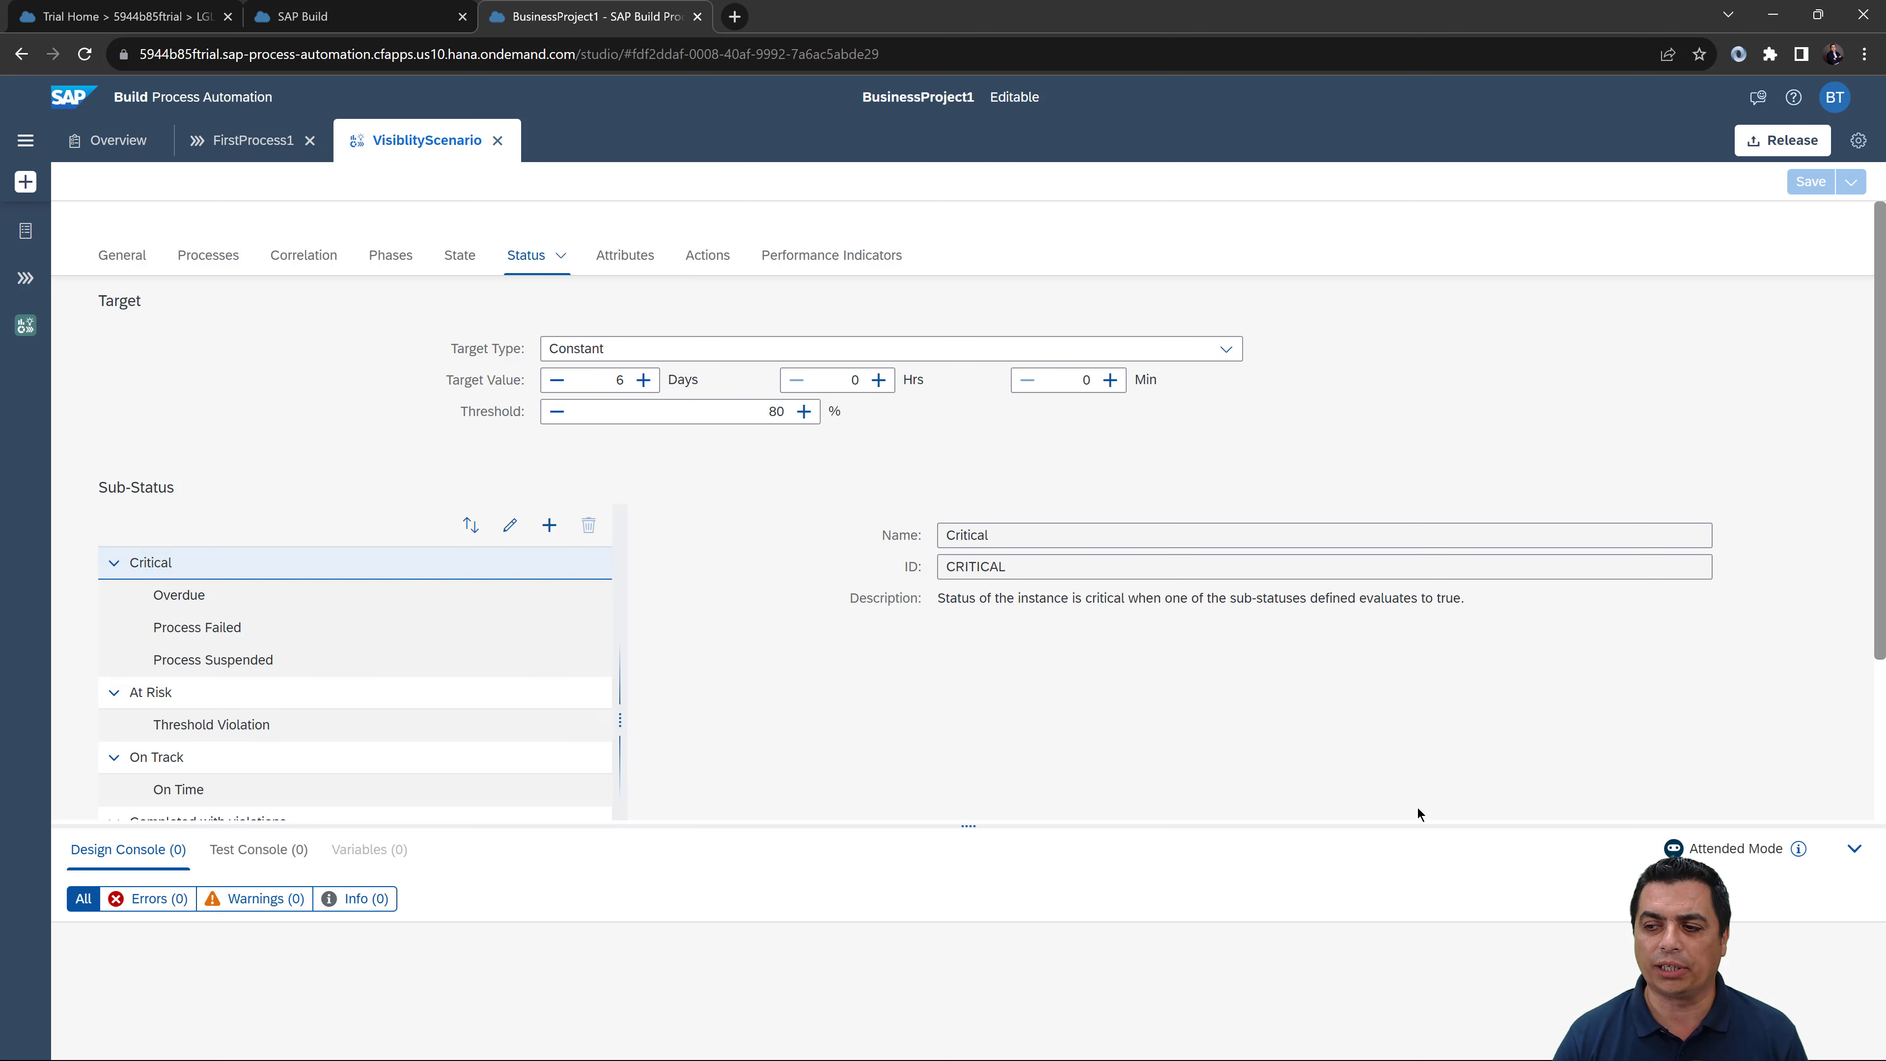
# Step: Collapse the Design Console and go from FirstProcess1 back to the project overview
pyautogui.click(1854, 848)
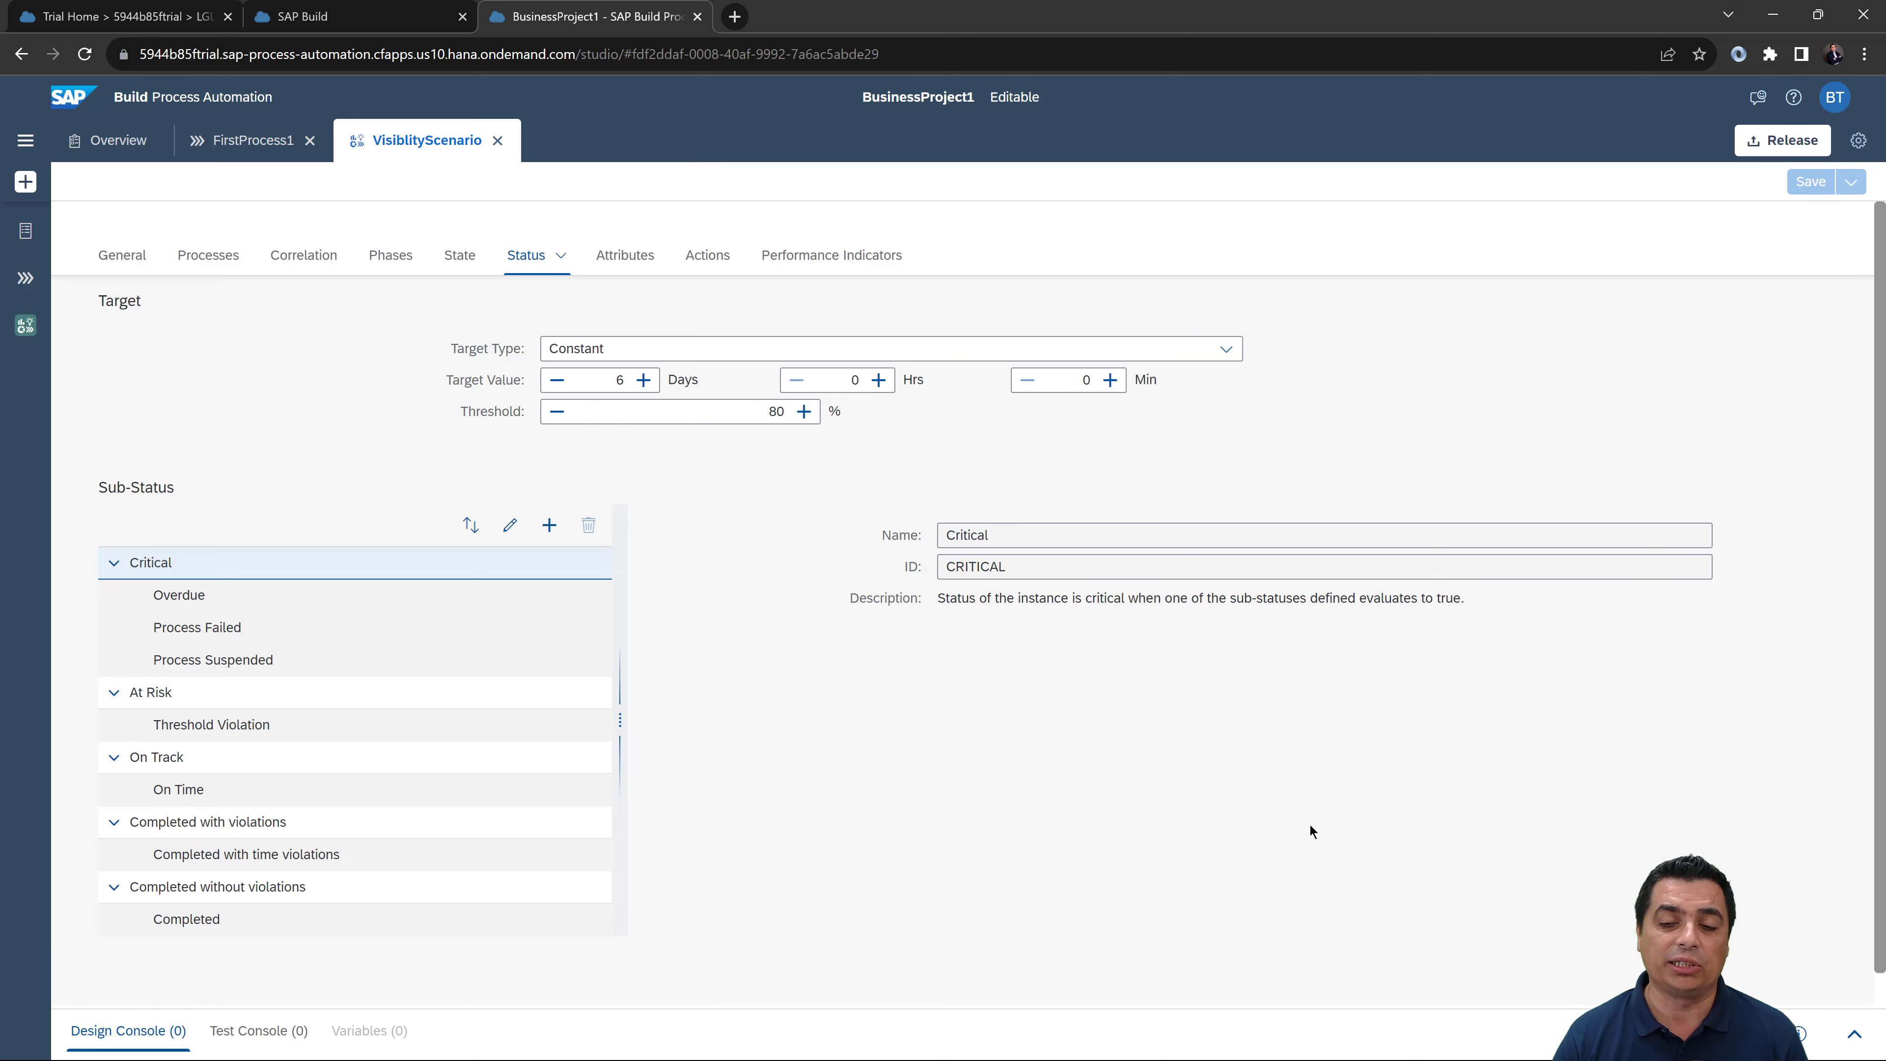
pyautogui.click(259, 142)
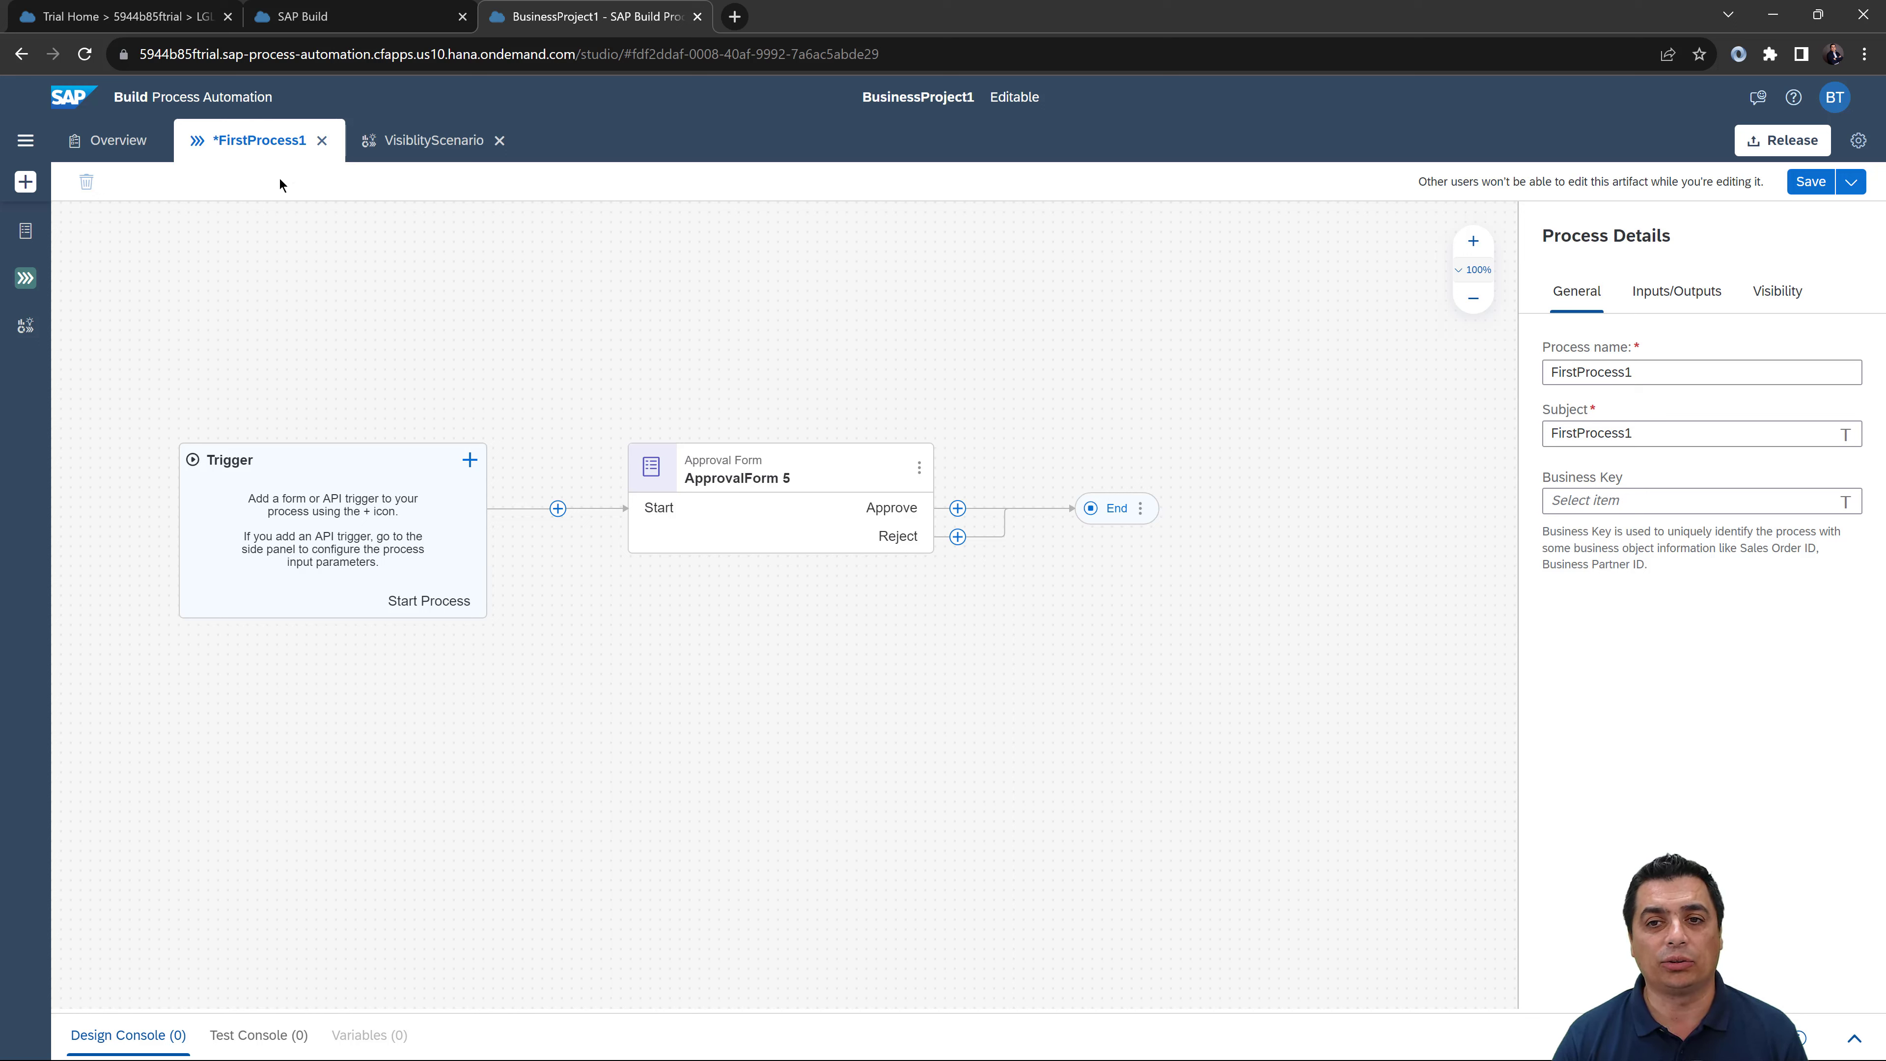
pyautogui.click(138, 157)
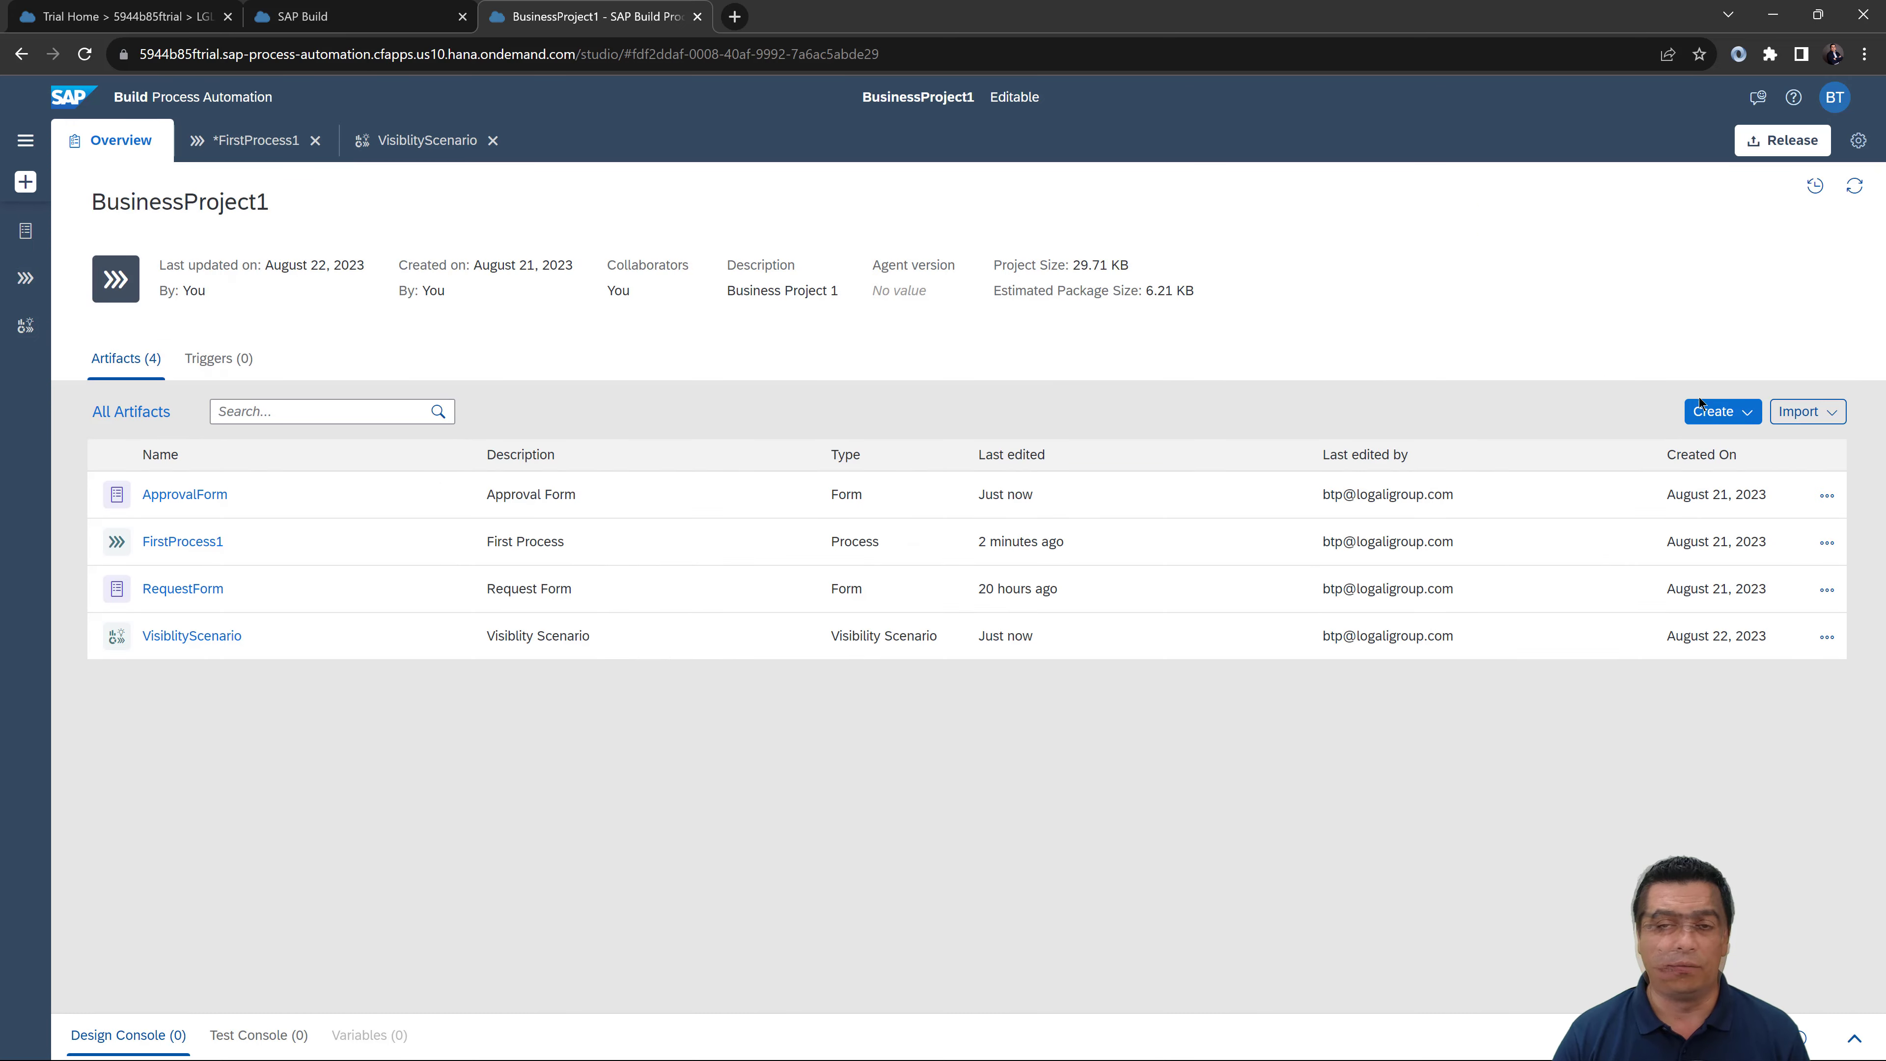
# Step: Create a decision named 'Decision' with description 'Decision'
pyautogui.click(1732, 413)
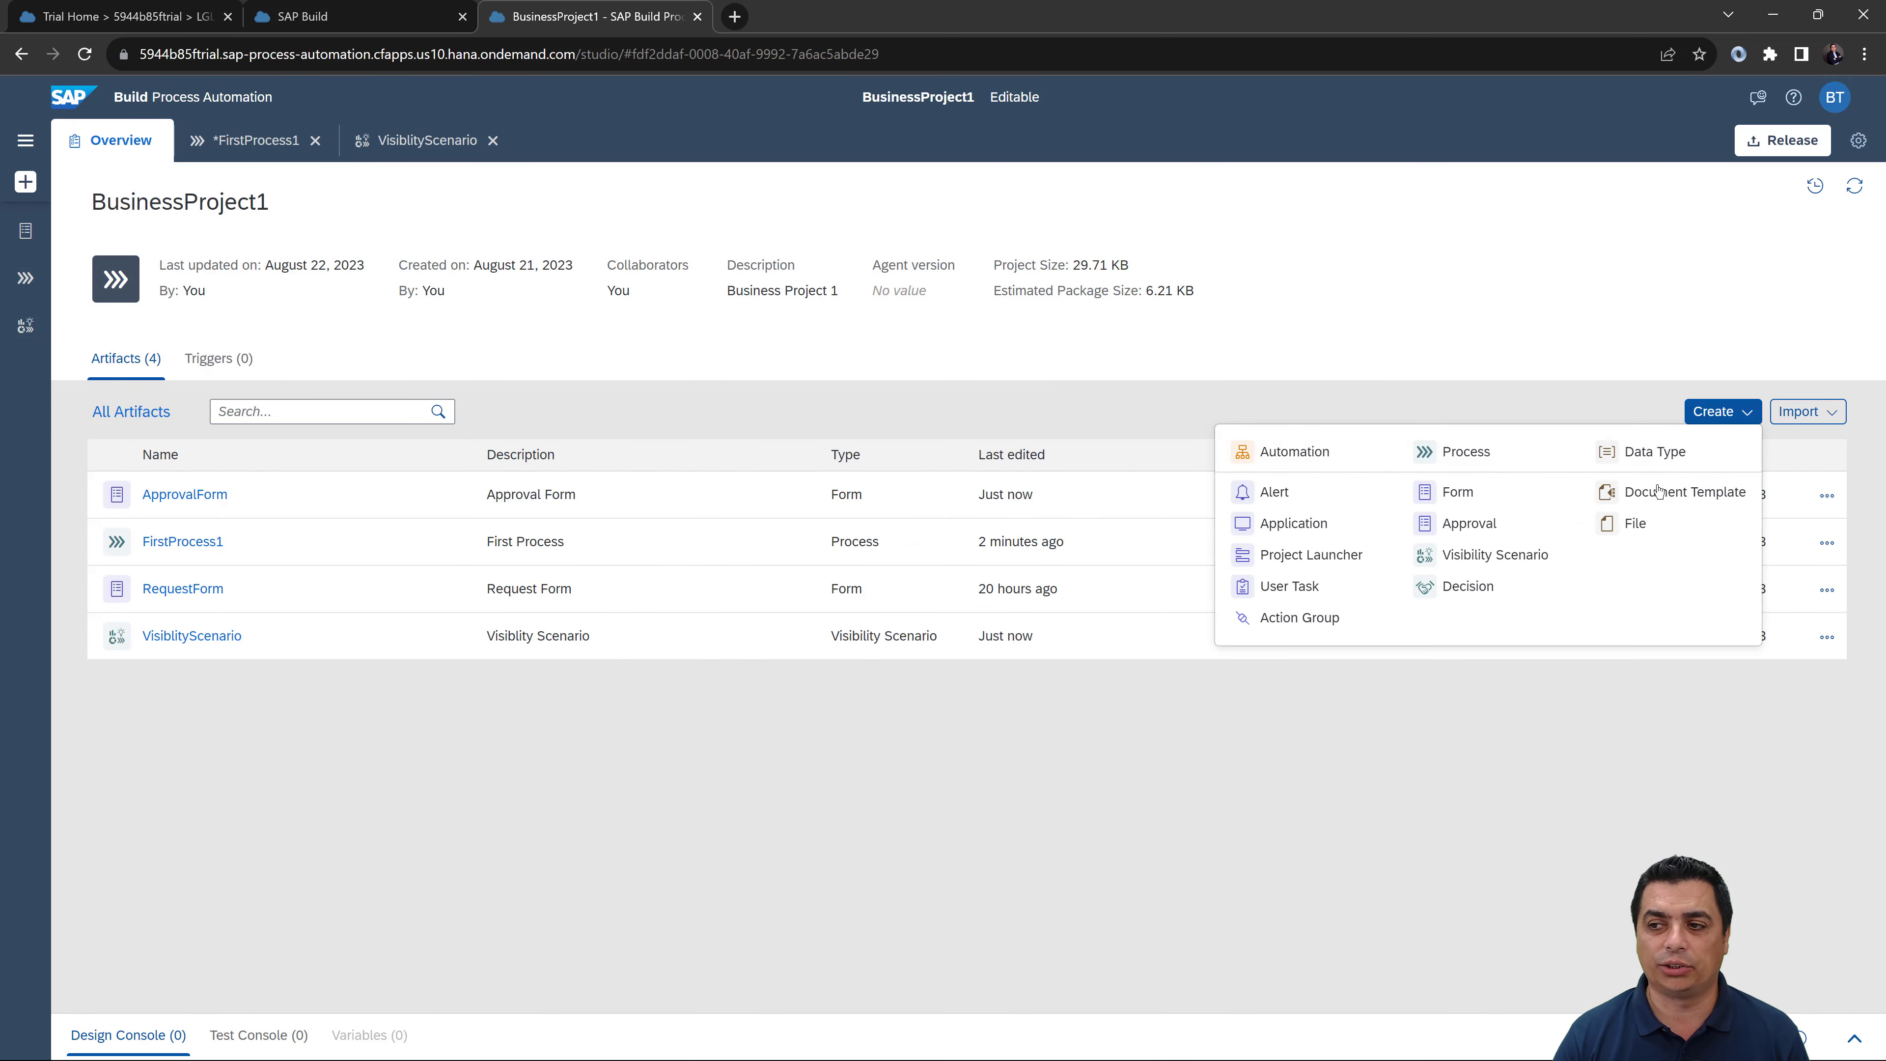
pyautogui.click(1466, 591)
pyautogui.click(790, 520)
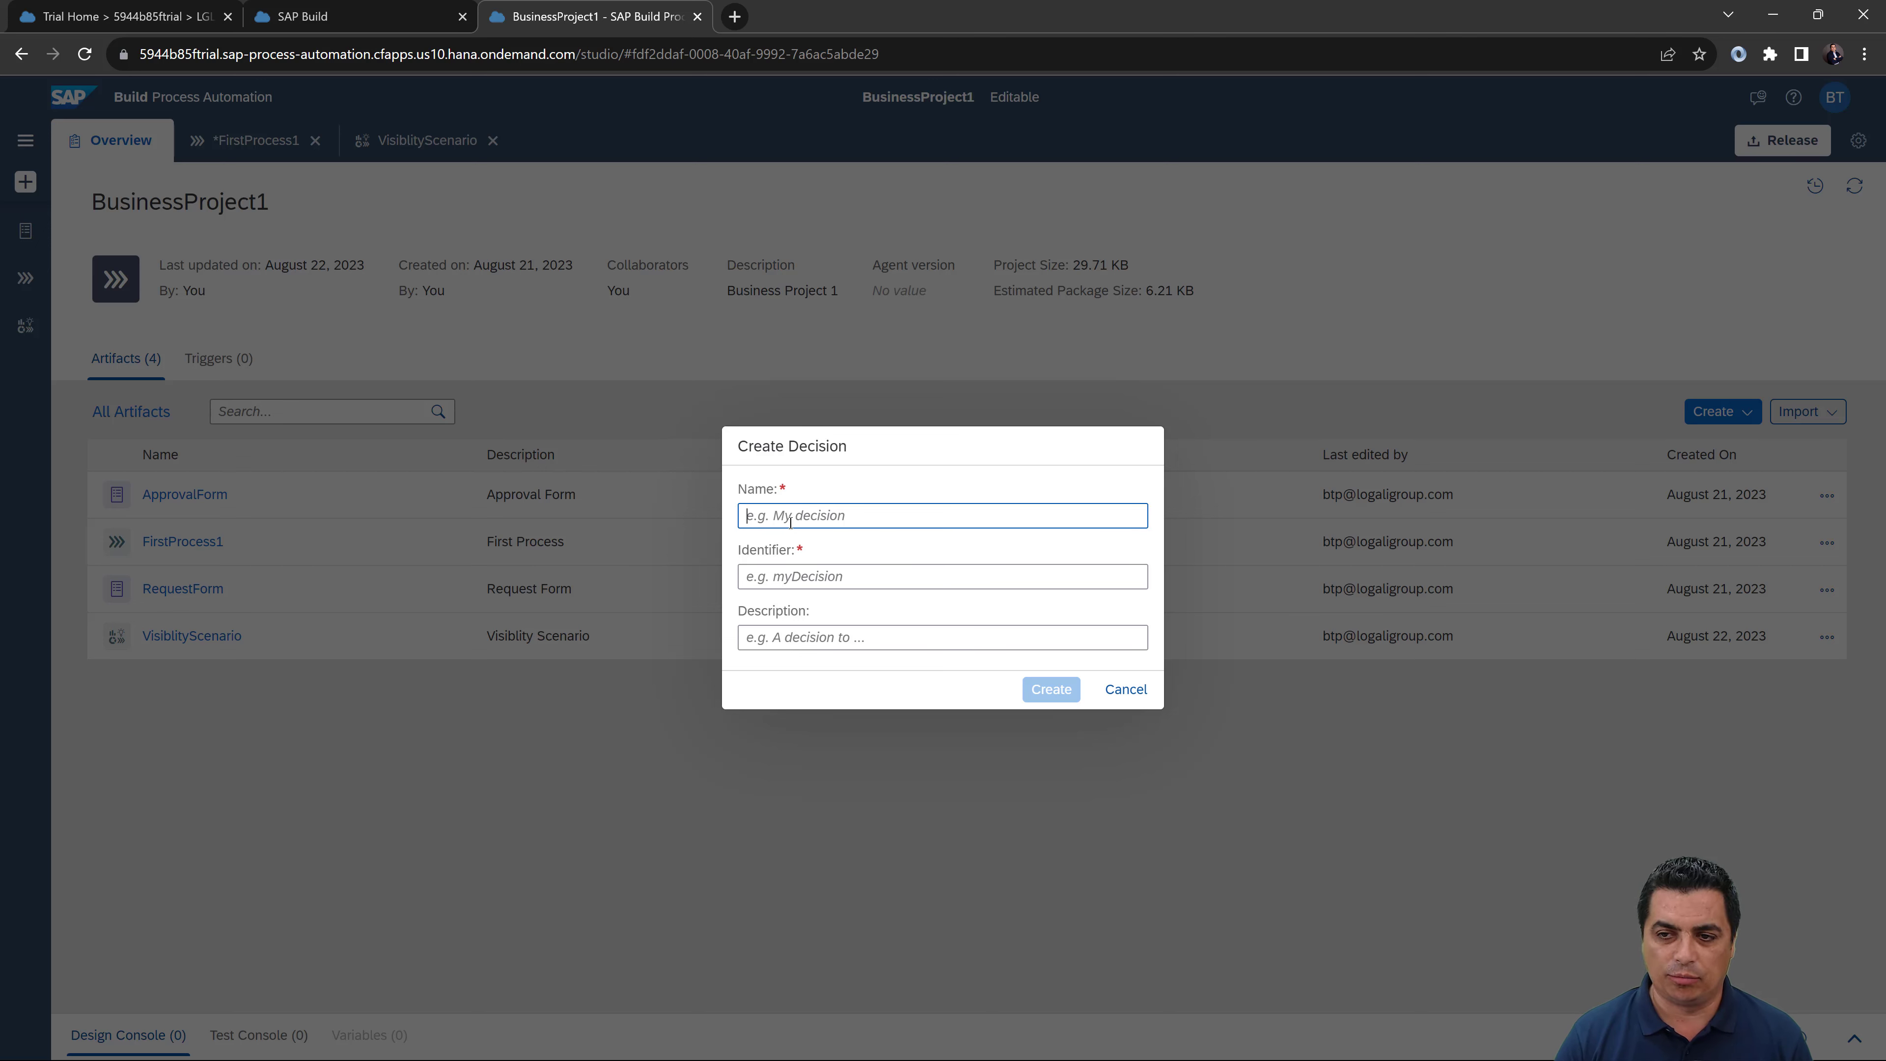
pyautogui.write('Decision')
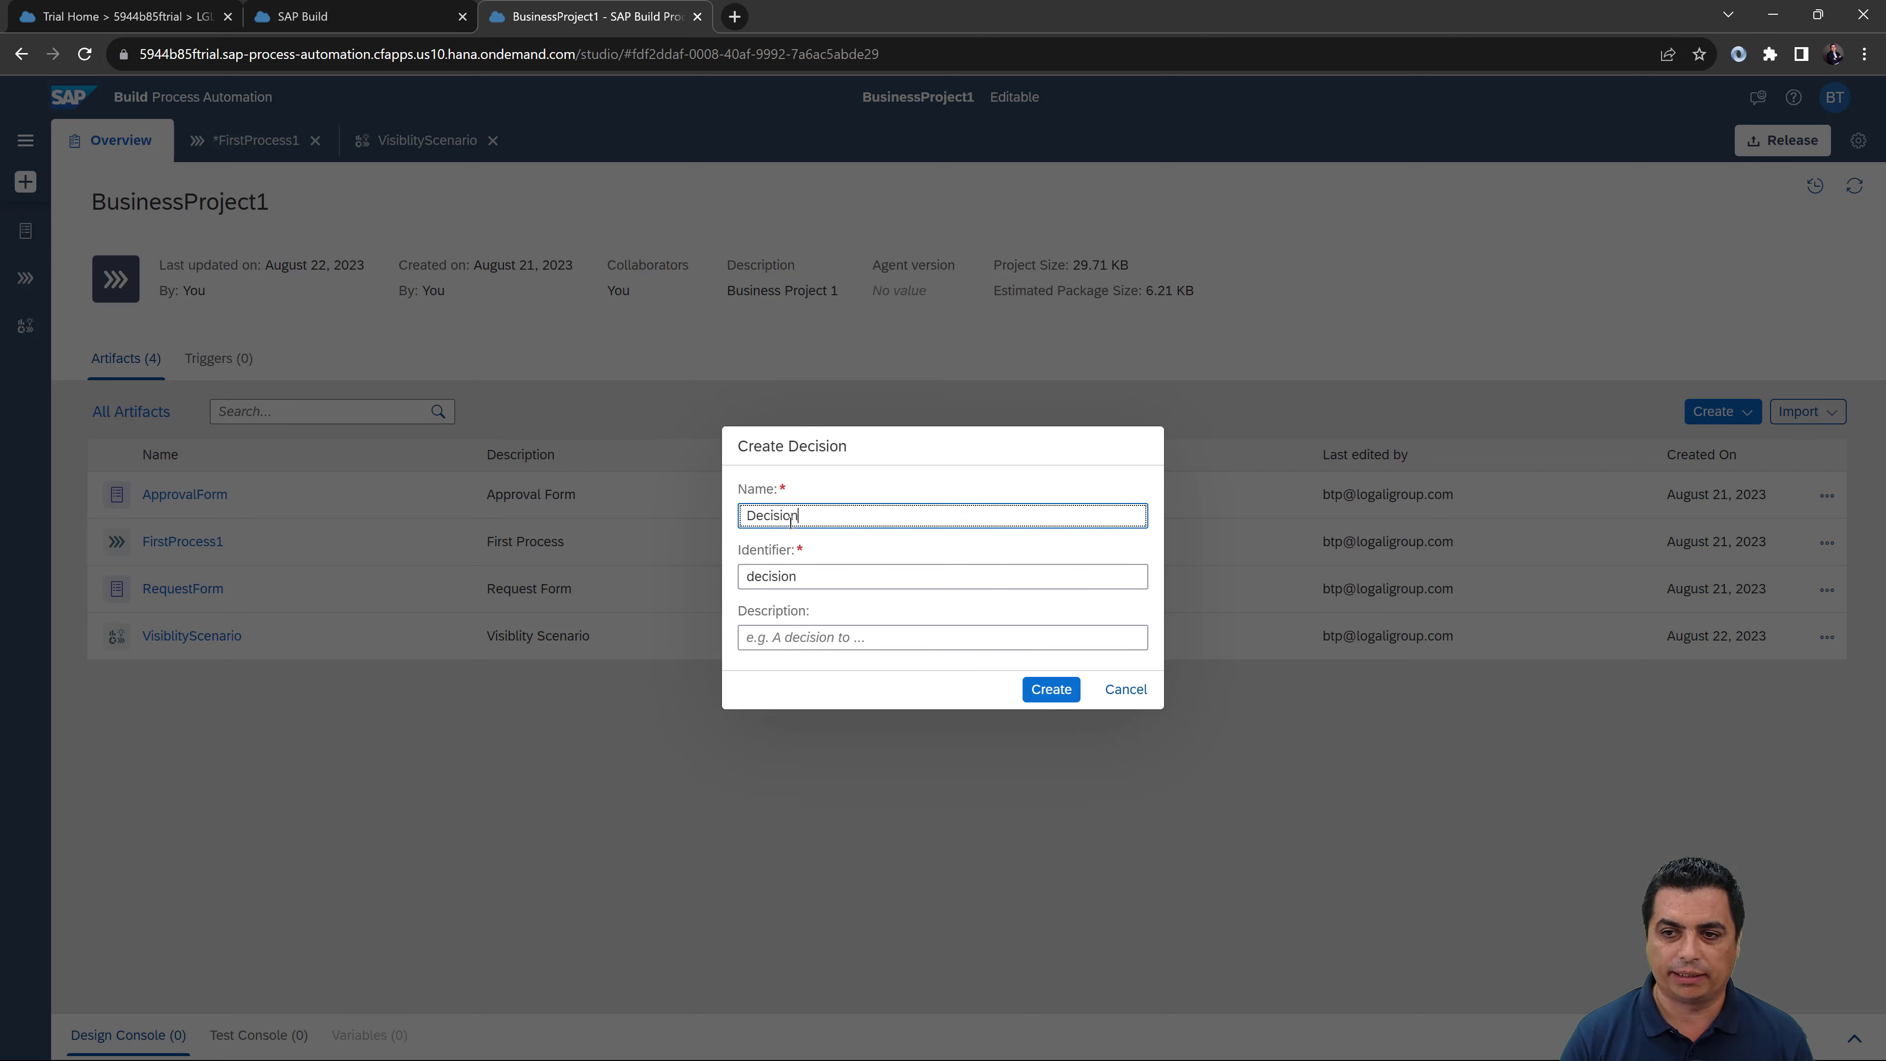
pyautogui.hotkey('ctrl', 'a')
pyautogui.hotkey('ctrl', 'c')
pyautogui.click(965, 638)
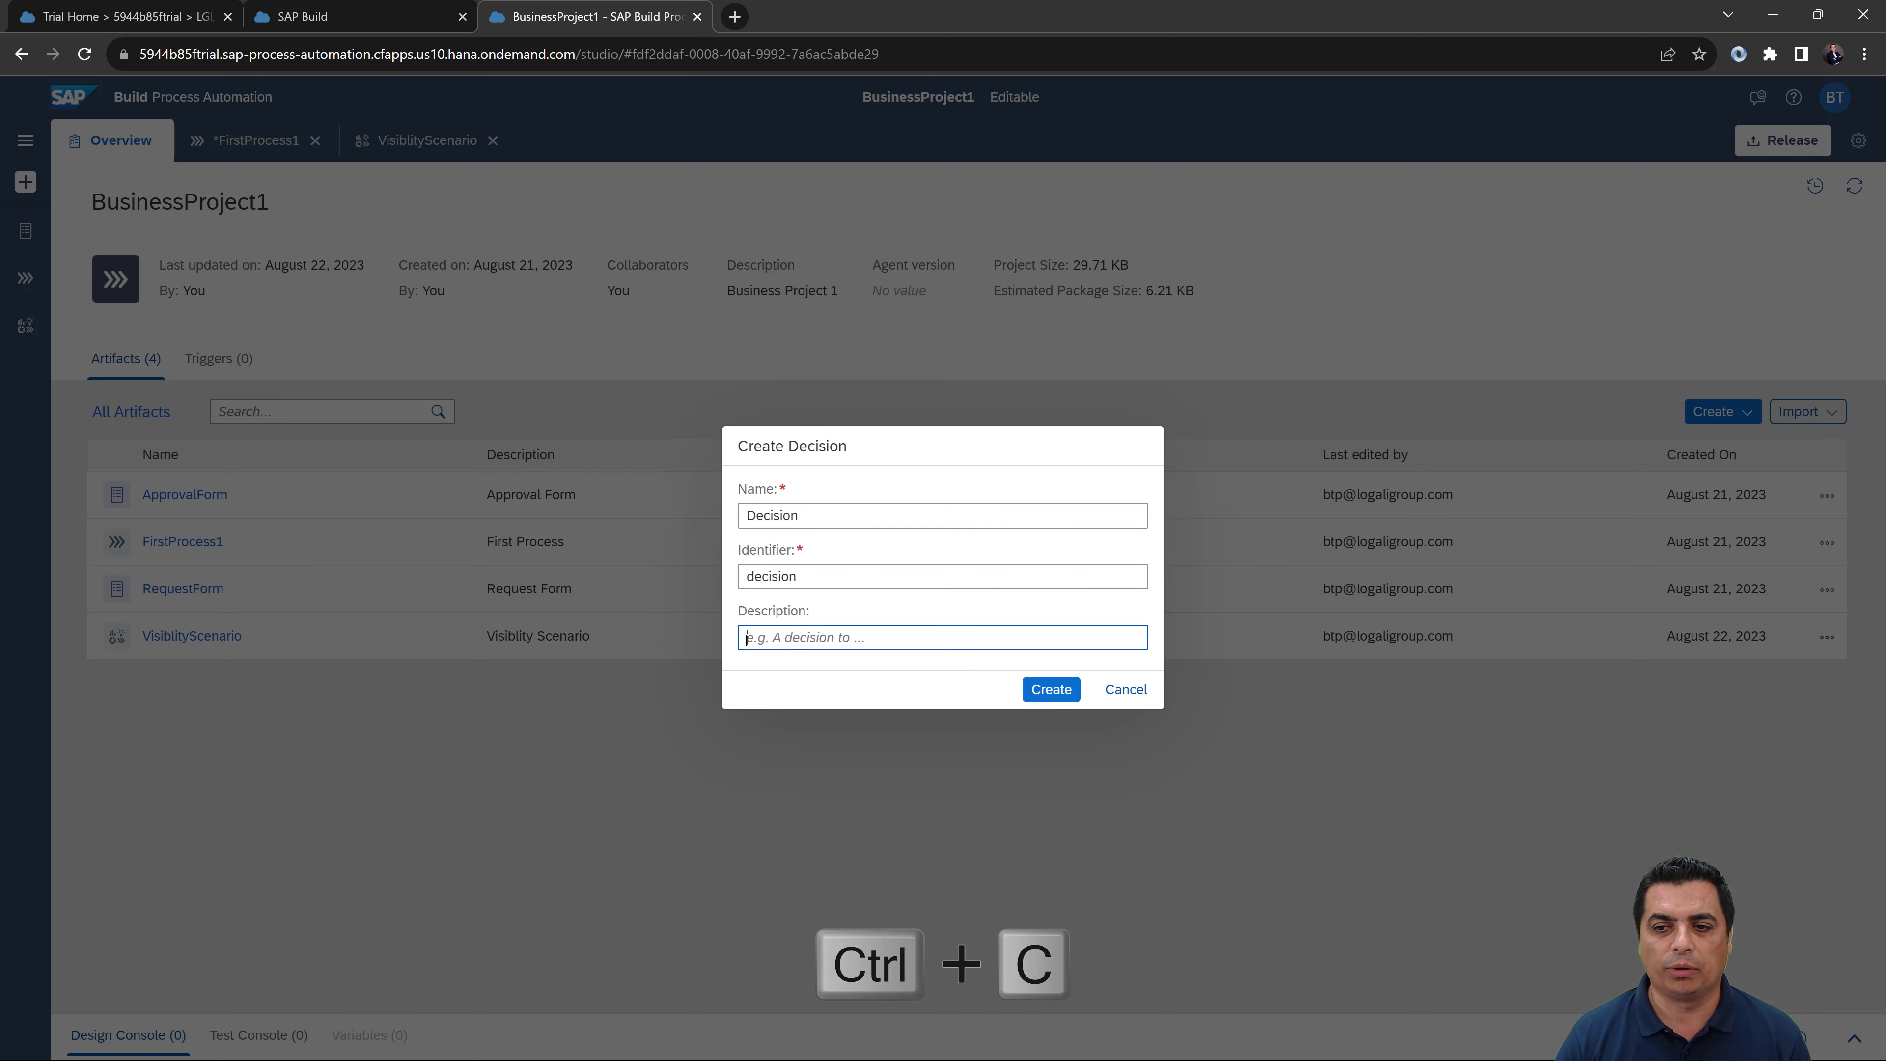
pyautogui.hotkey('ctrl', 'v')
pyautogui.click(1042, 696)
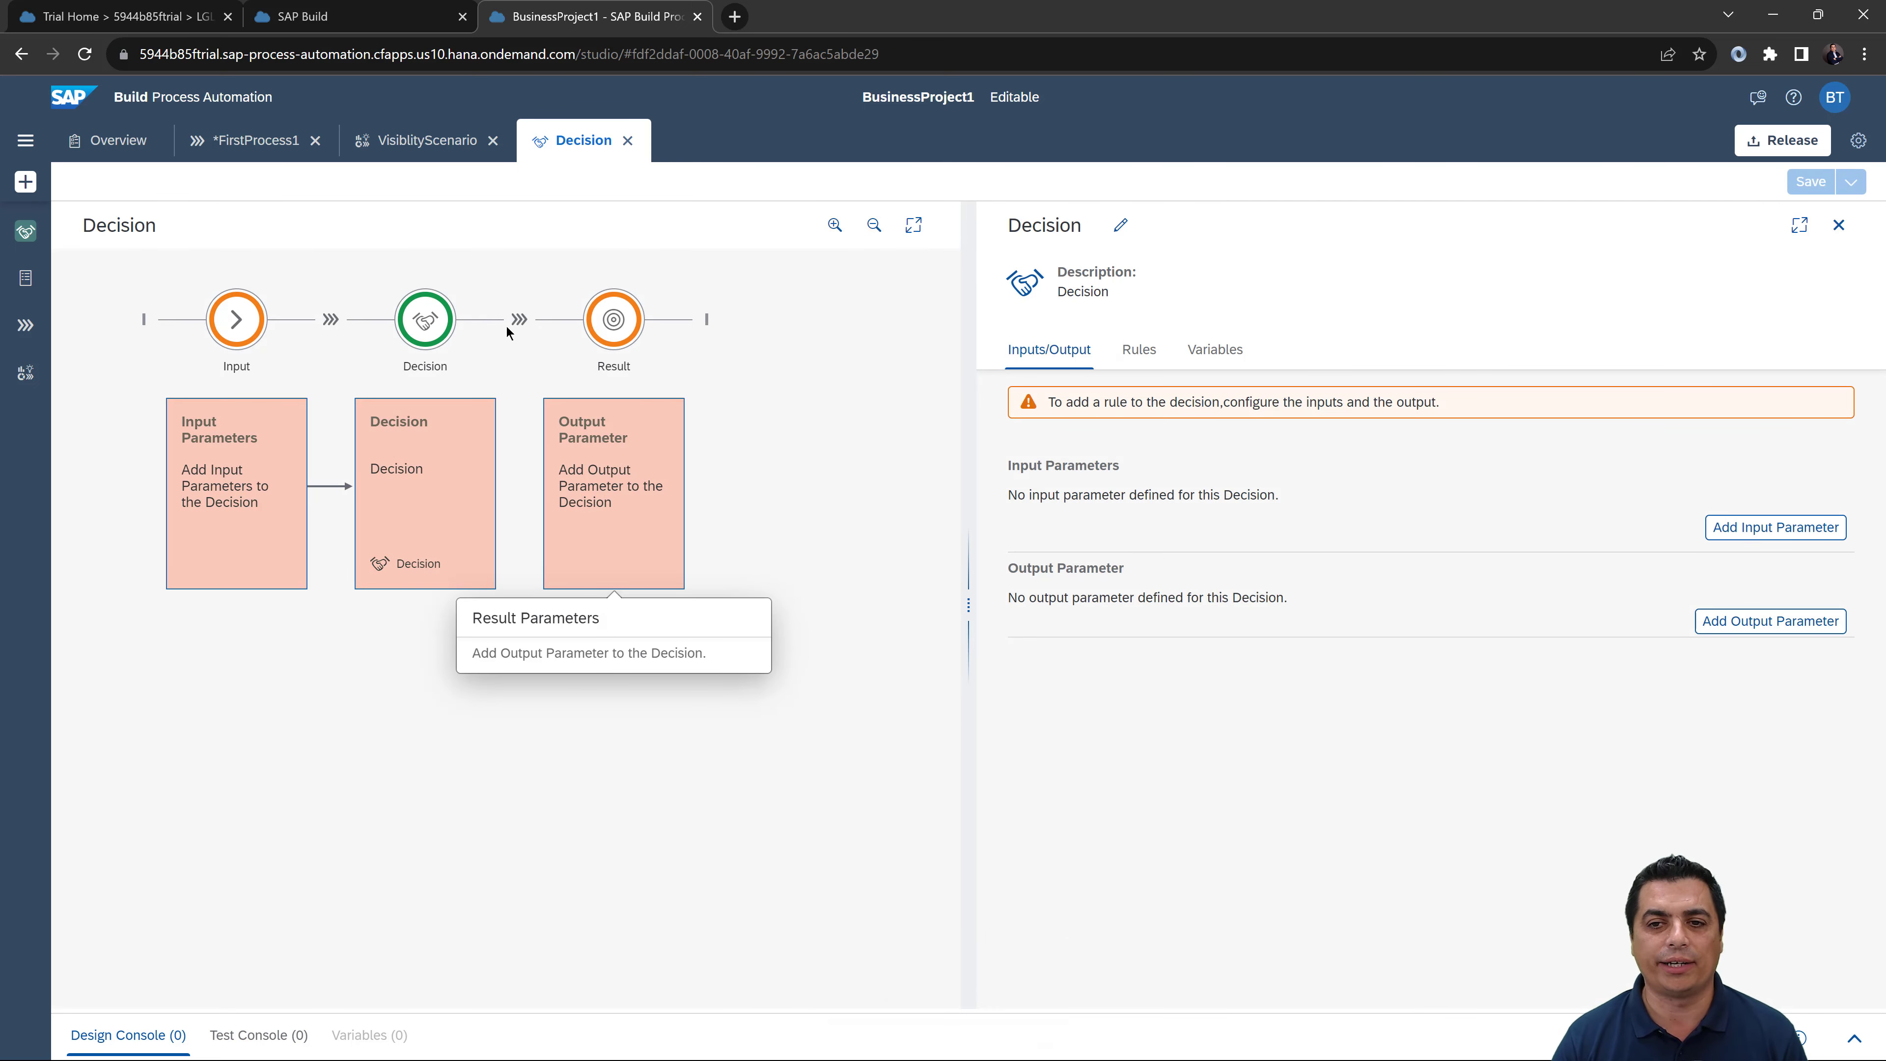
# Step: Inspect the Decision's input, output and logic parts, plus its Rules and Variables tabs
pyautogui.click(205, 450)
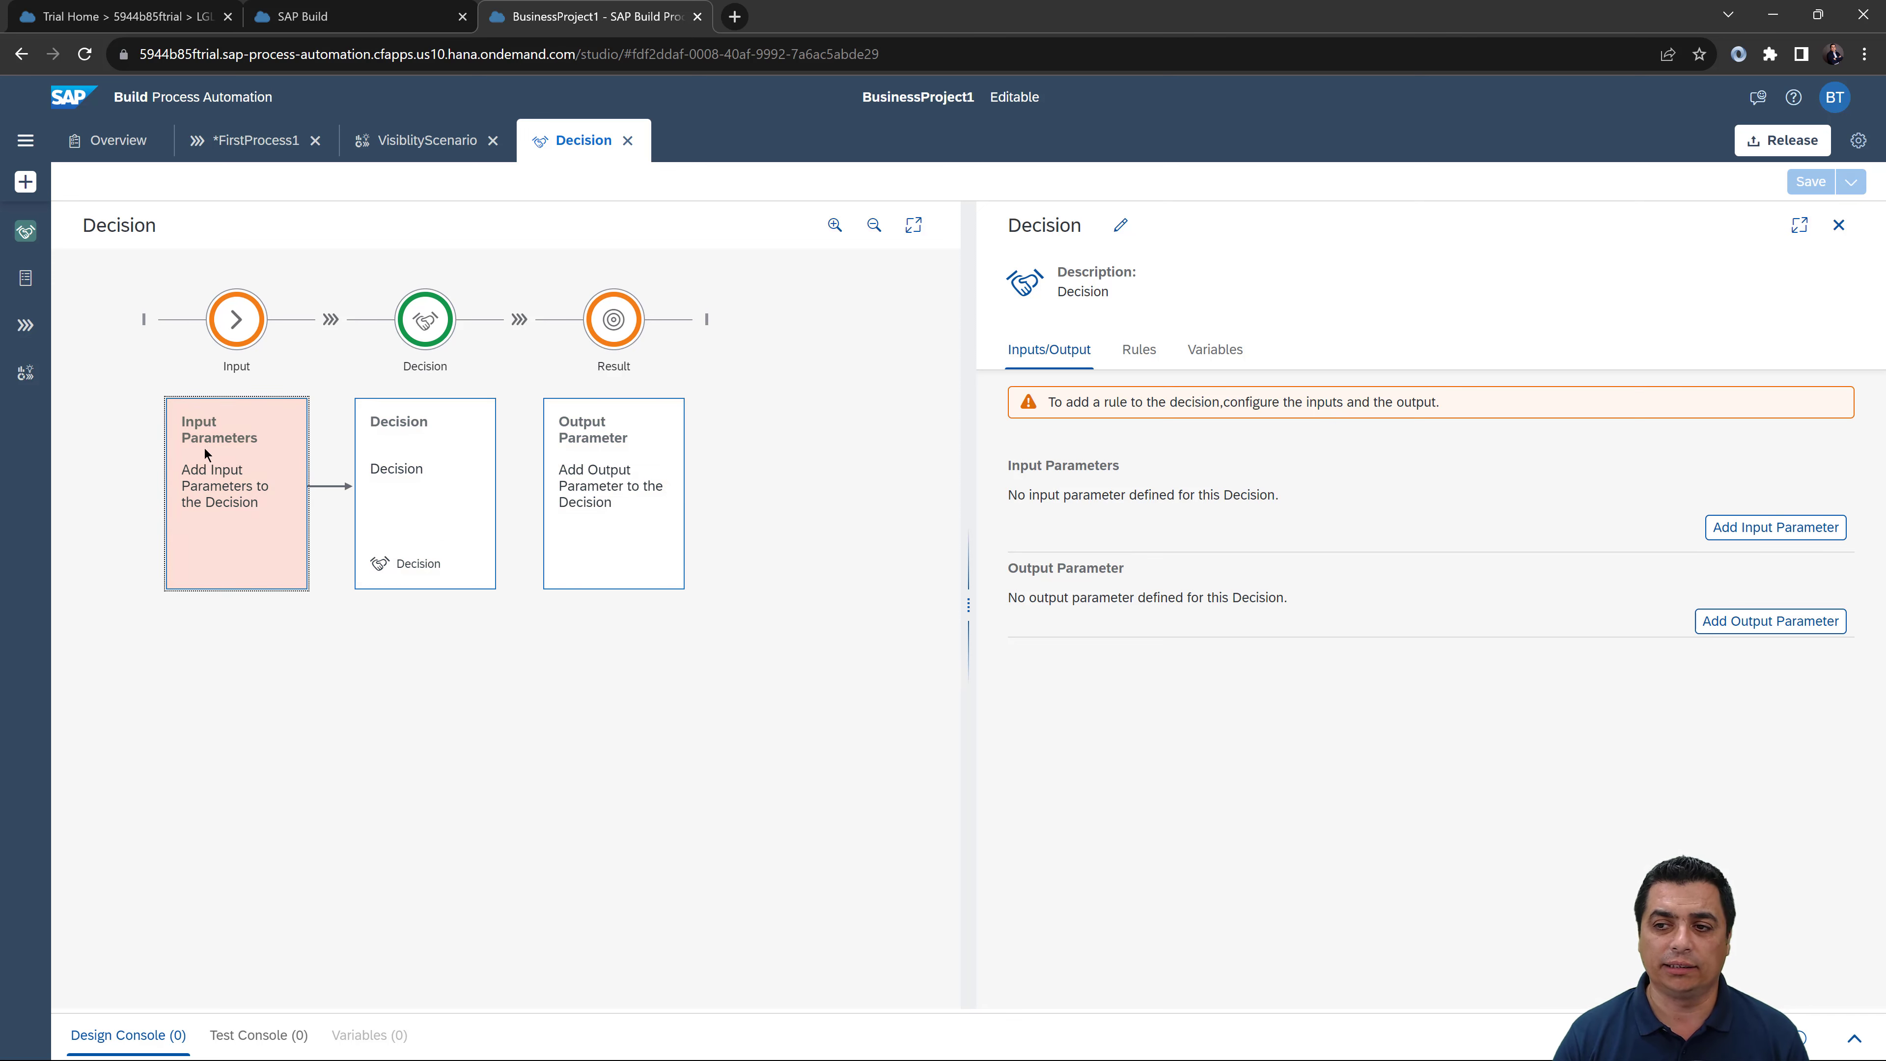
pyautogui.click(630, 446)
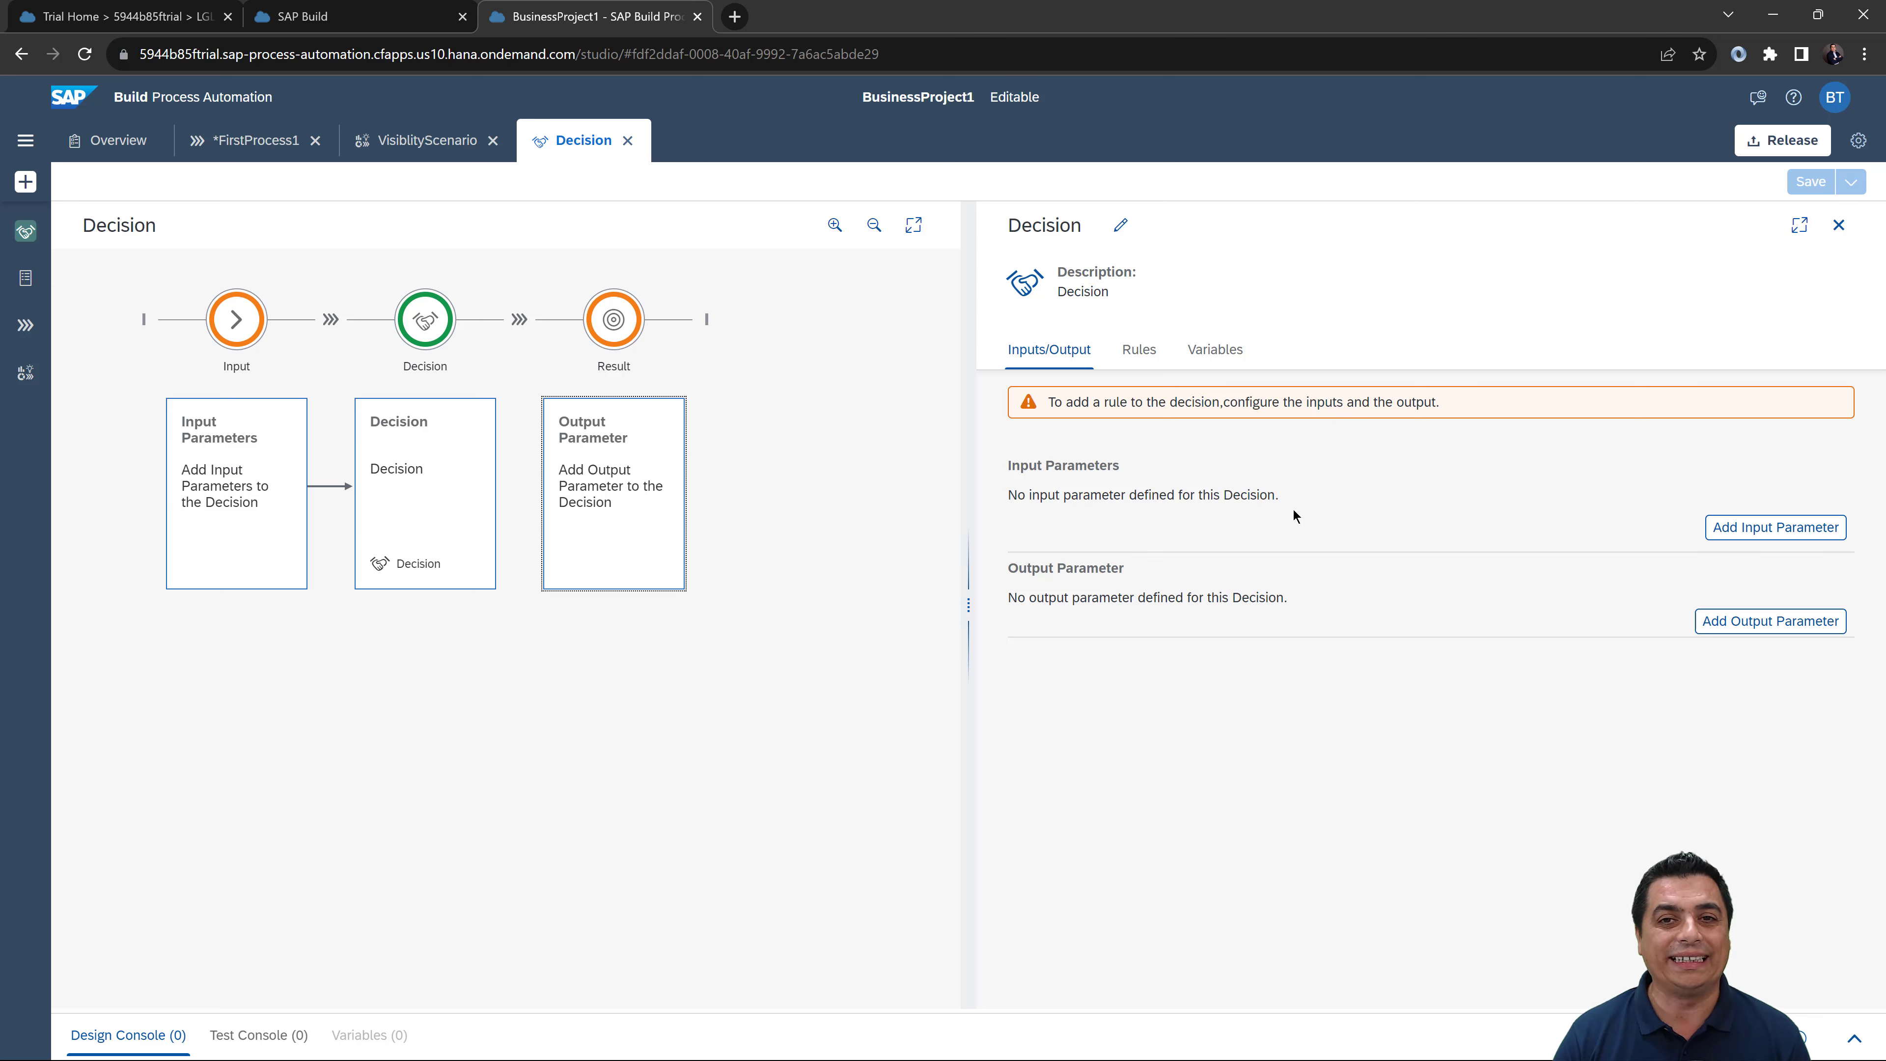
pyautogui.click(473, 469)
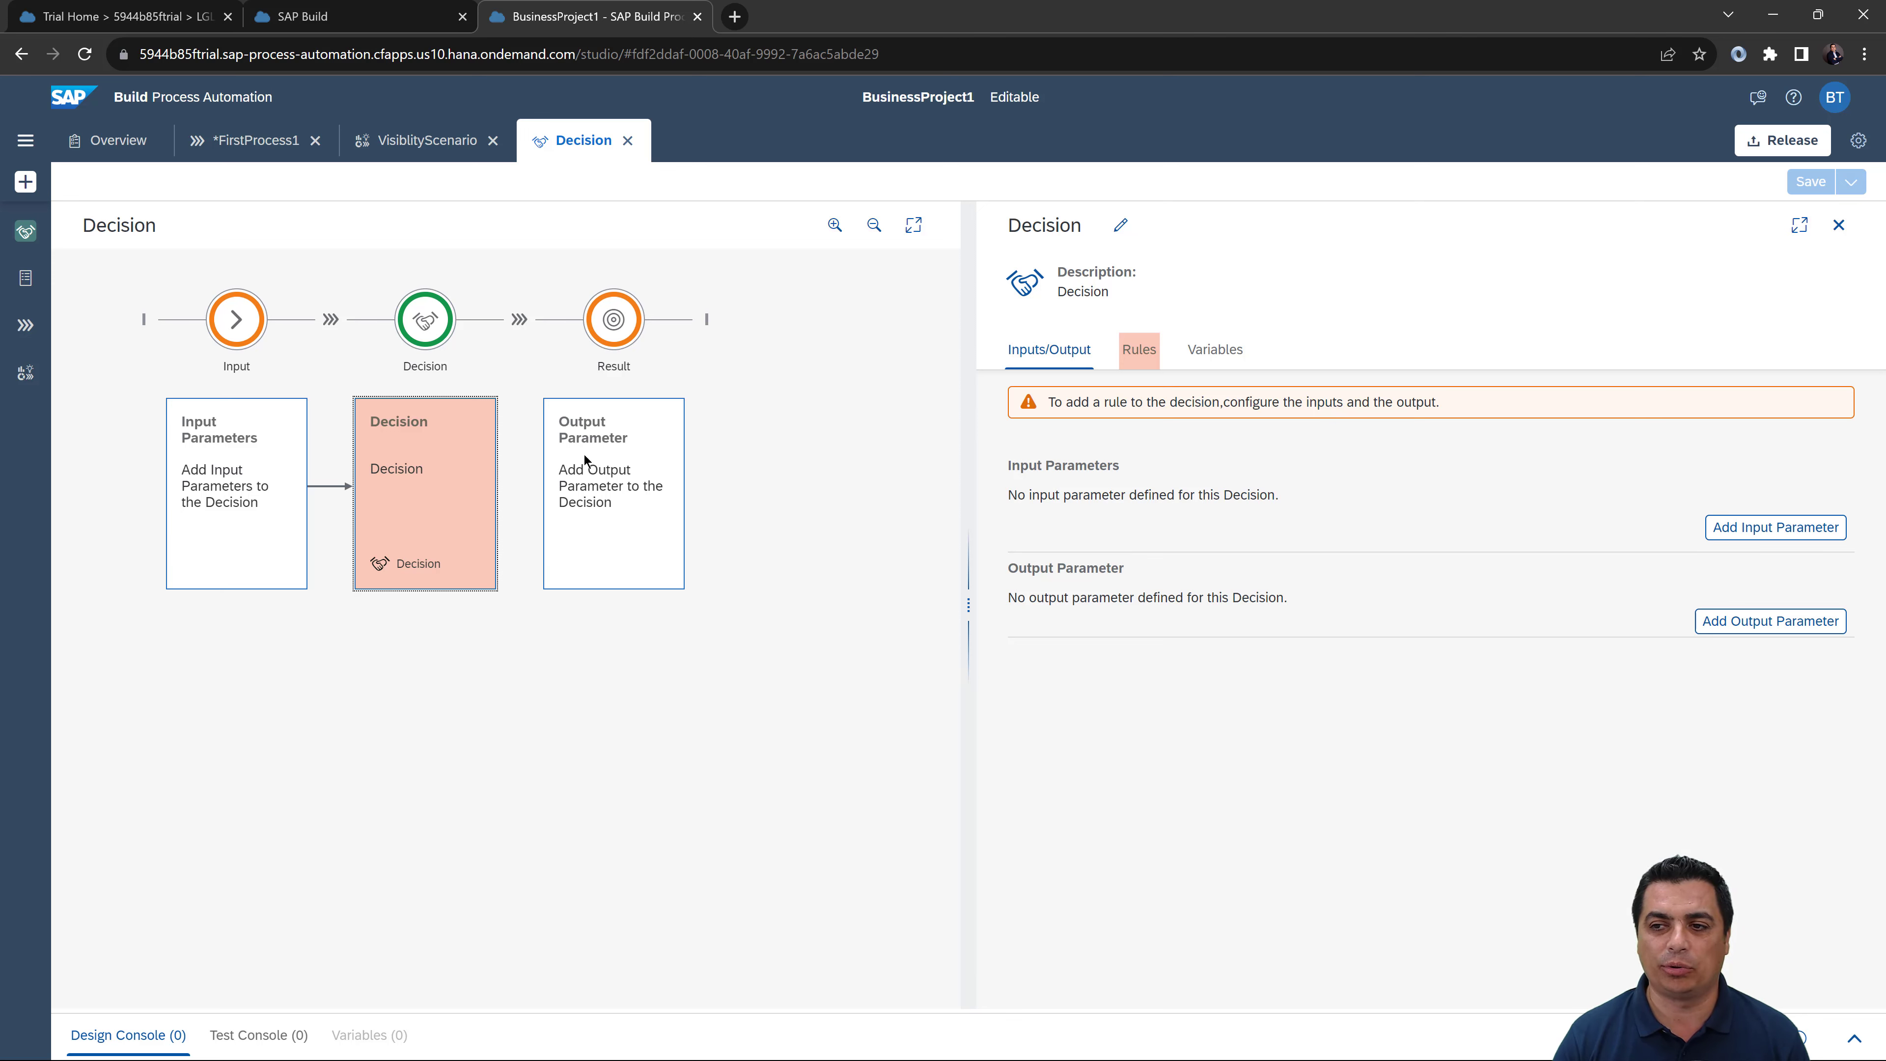
pyautogui.click(1150, 362)
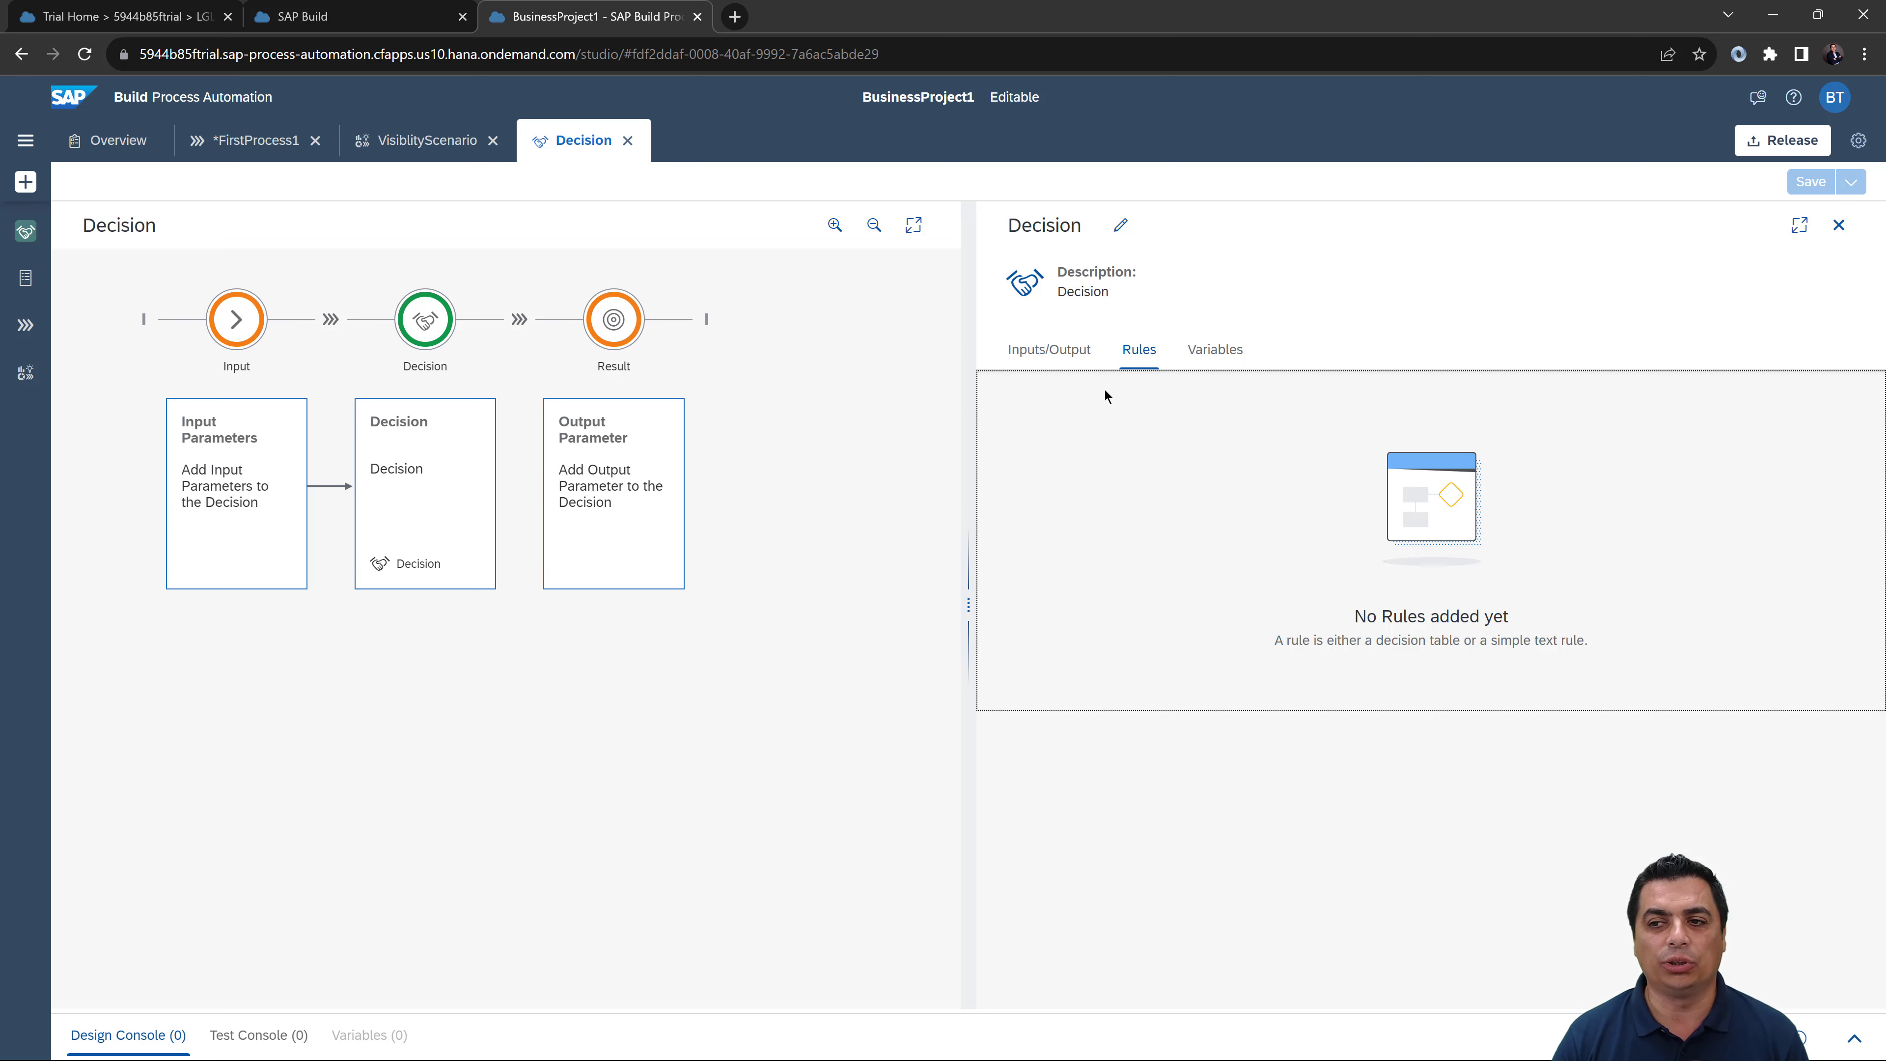
pyautogui.click(1206, 362)
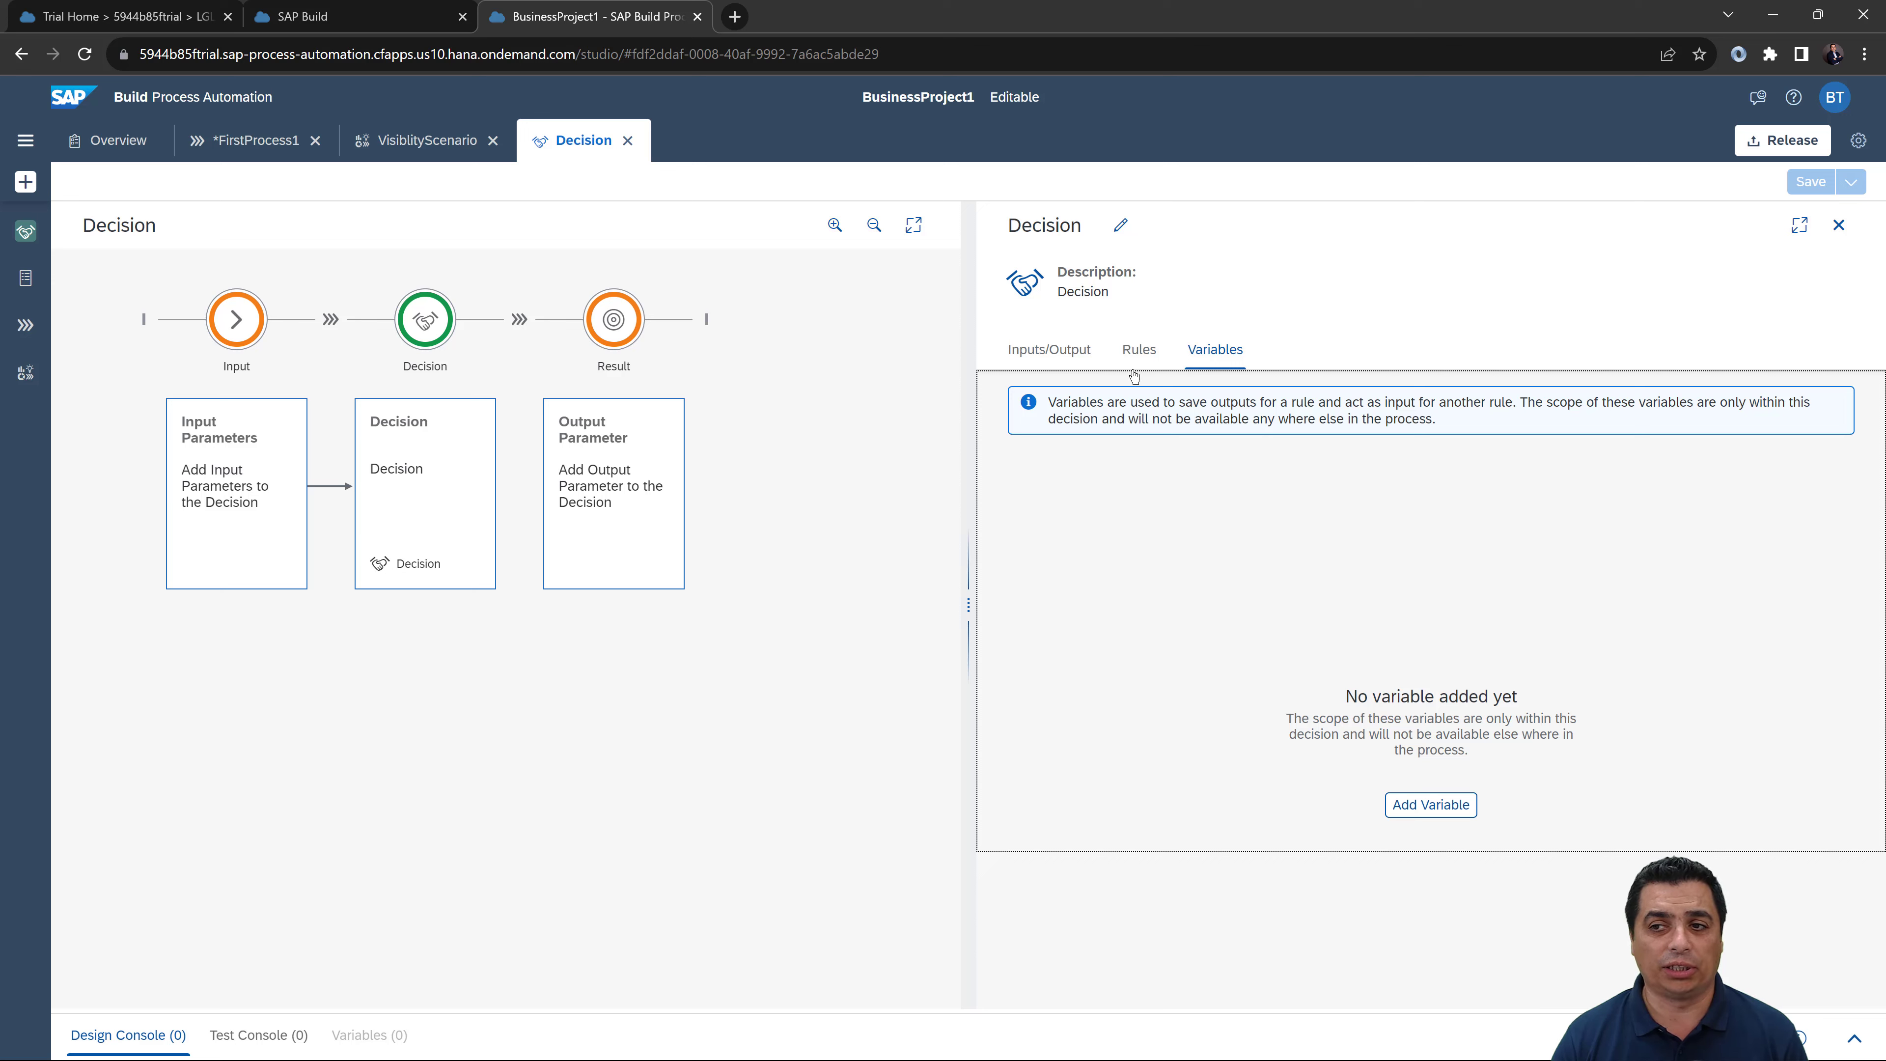
pyautogui.click(1069, 356)
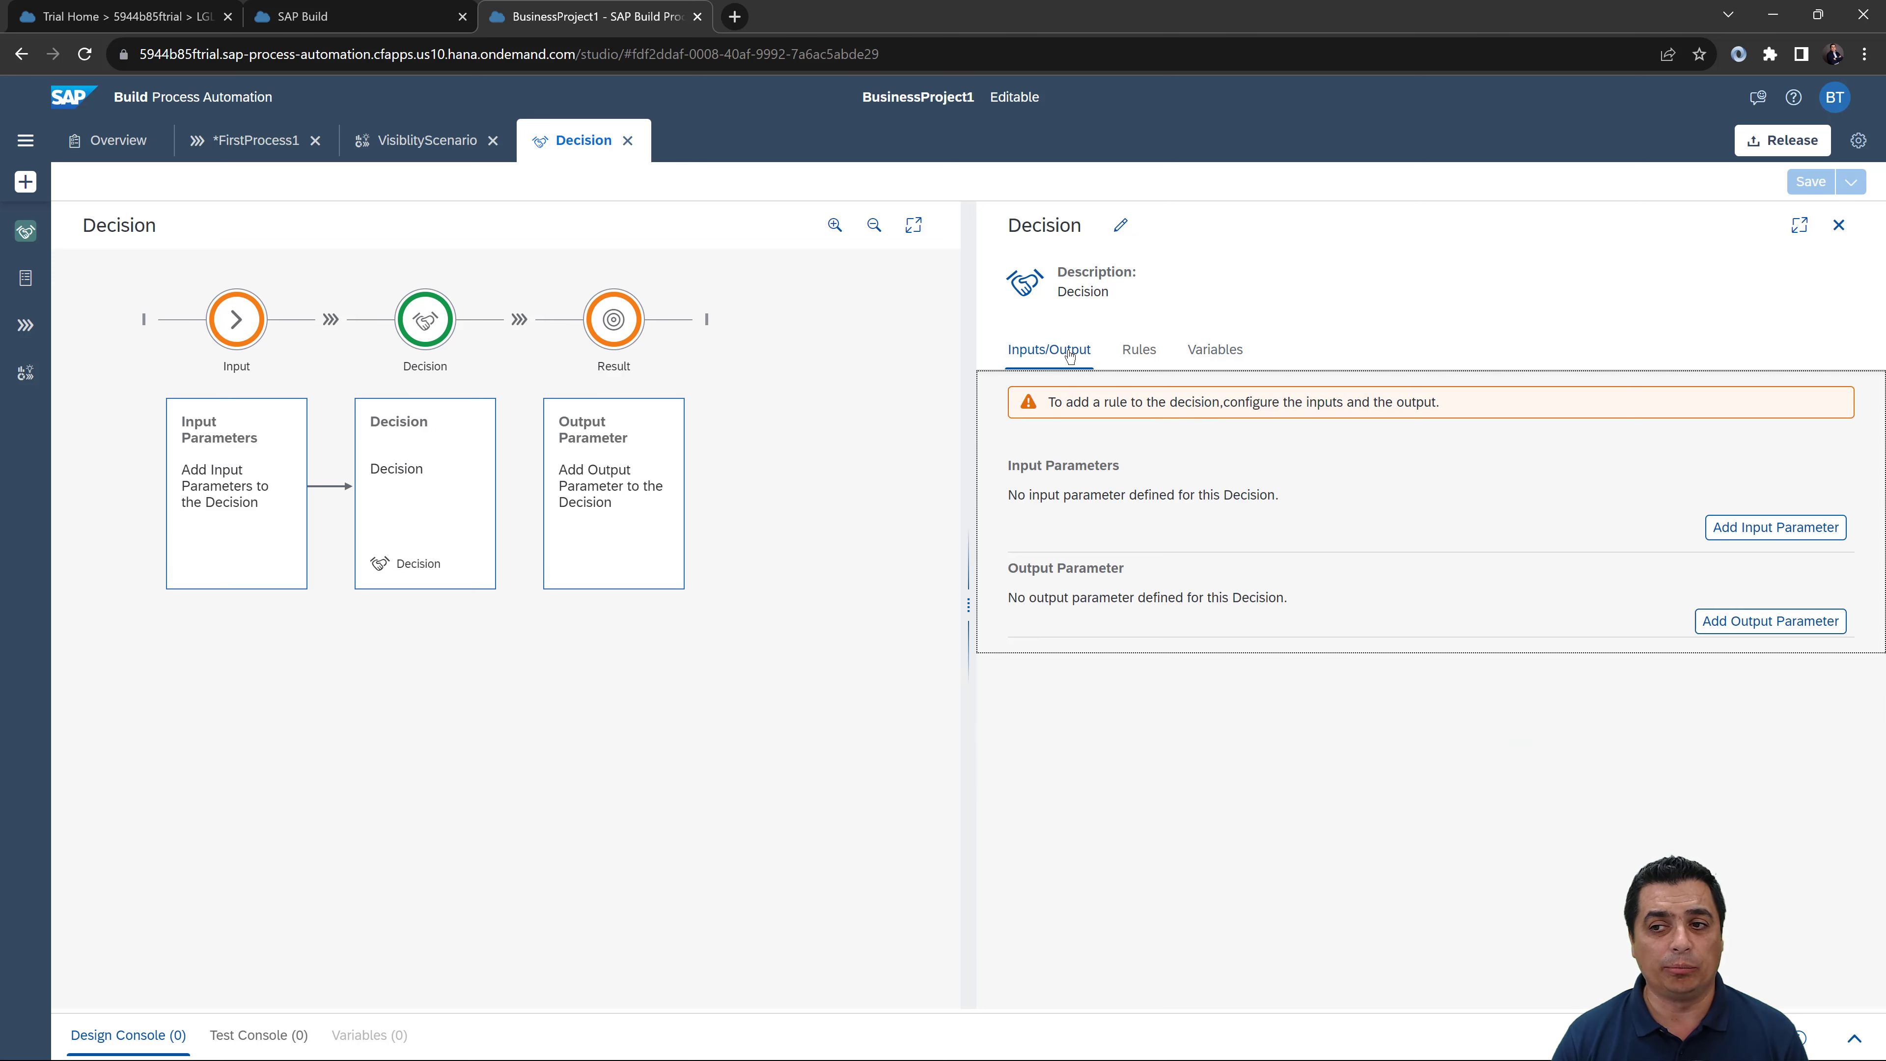
# Step: Add a String input parameter 'Company' described 'Company Code', plus an empty second input row
pyautogui.click(1766, 529)
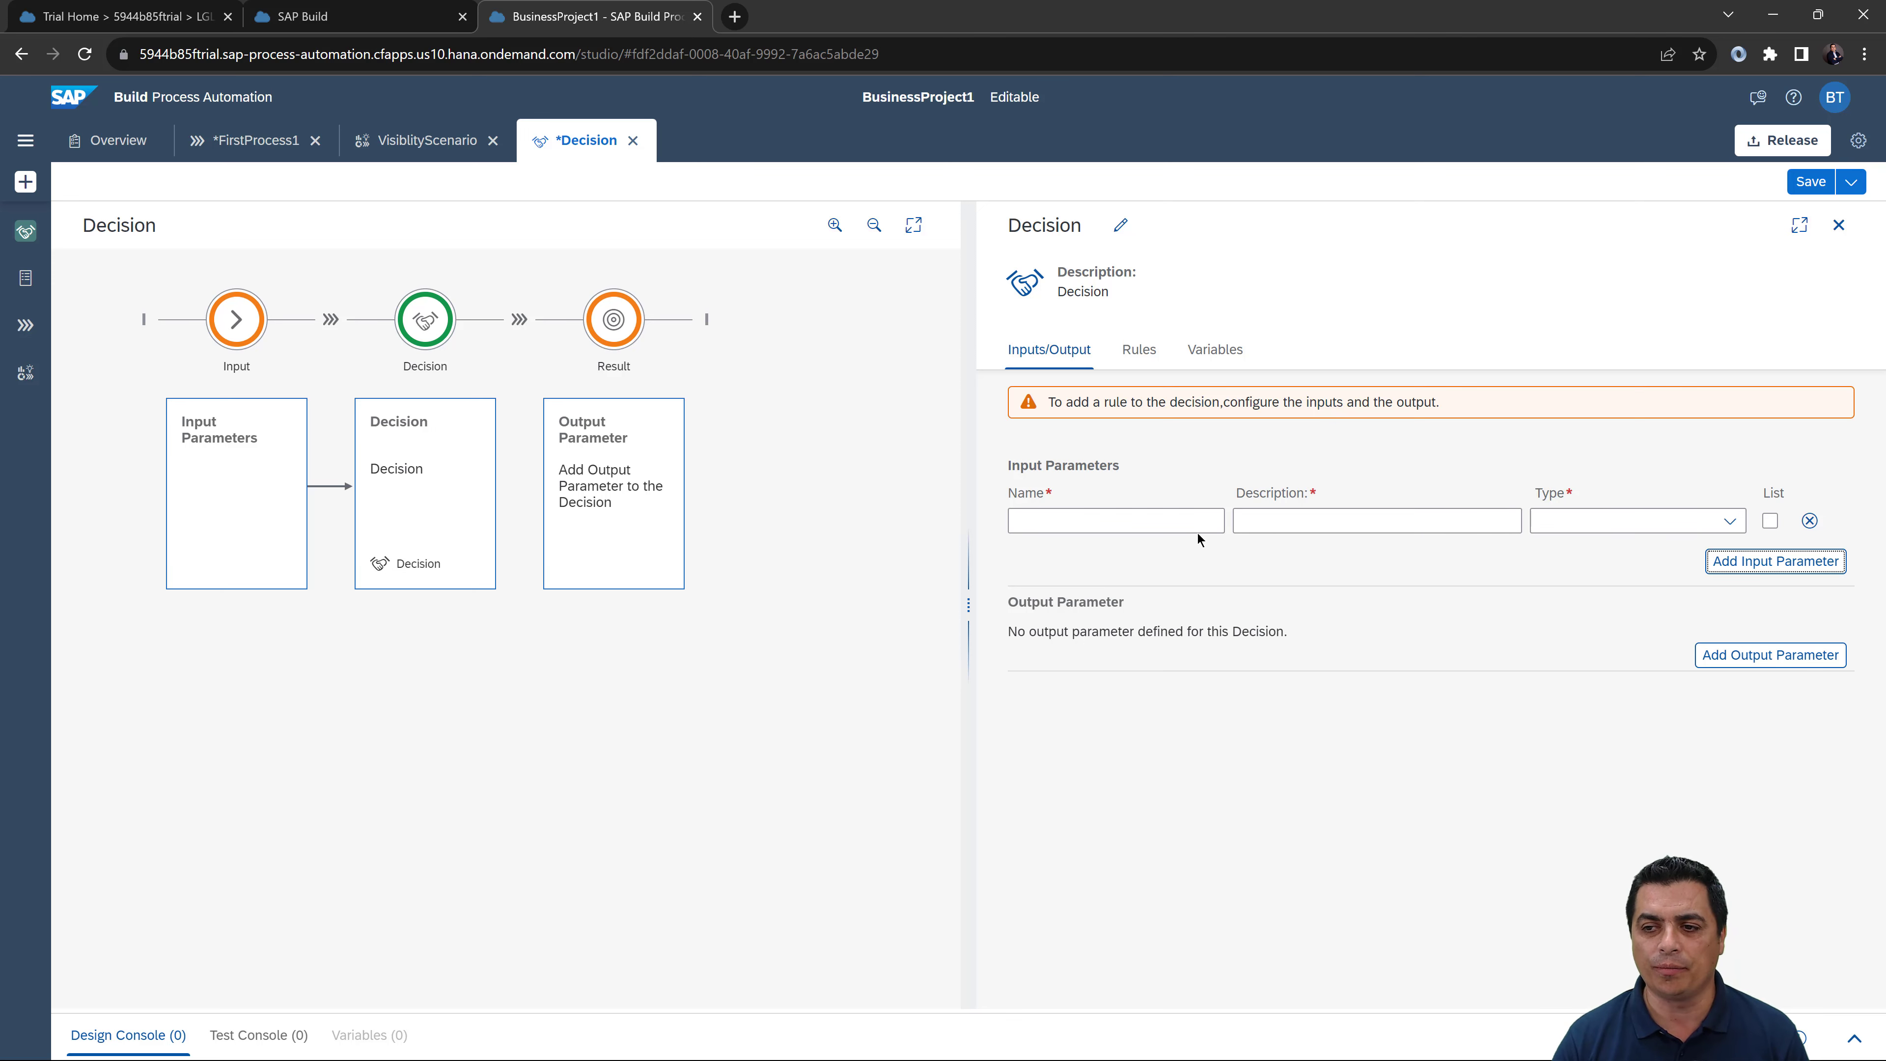
pyautogui.click(1176, 520)
pyautogui.write('Company')
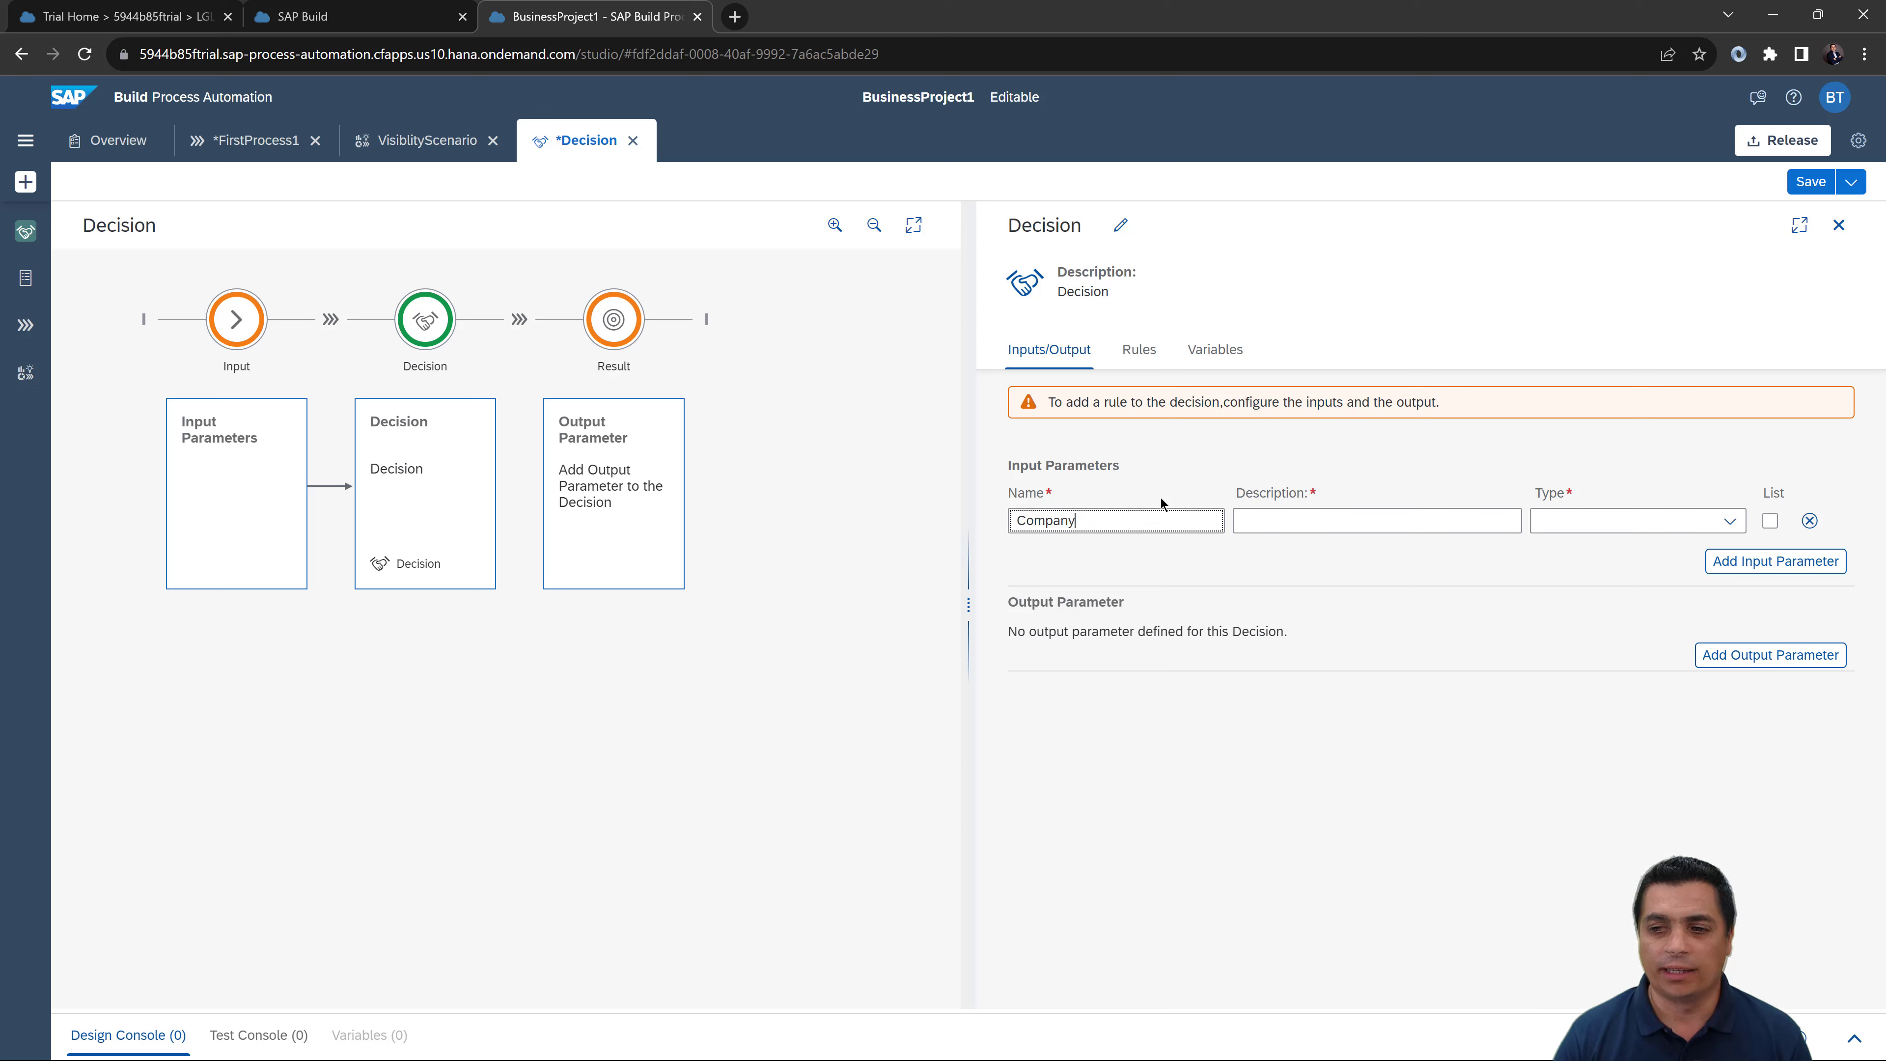
pyautogui.hotkey('ctrl', 'a')
pyautogui.hotkey('ctrl', 'c')
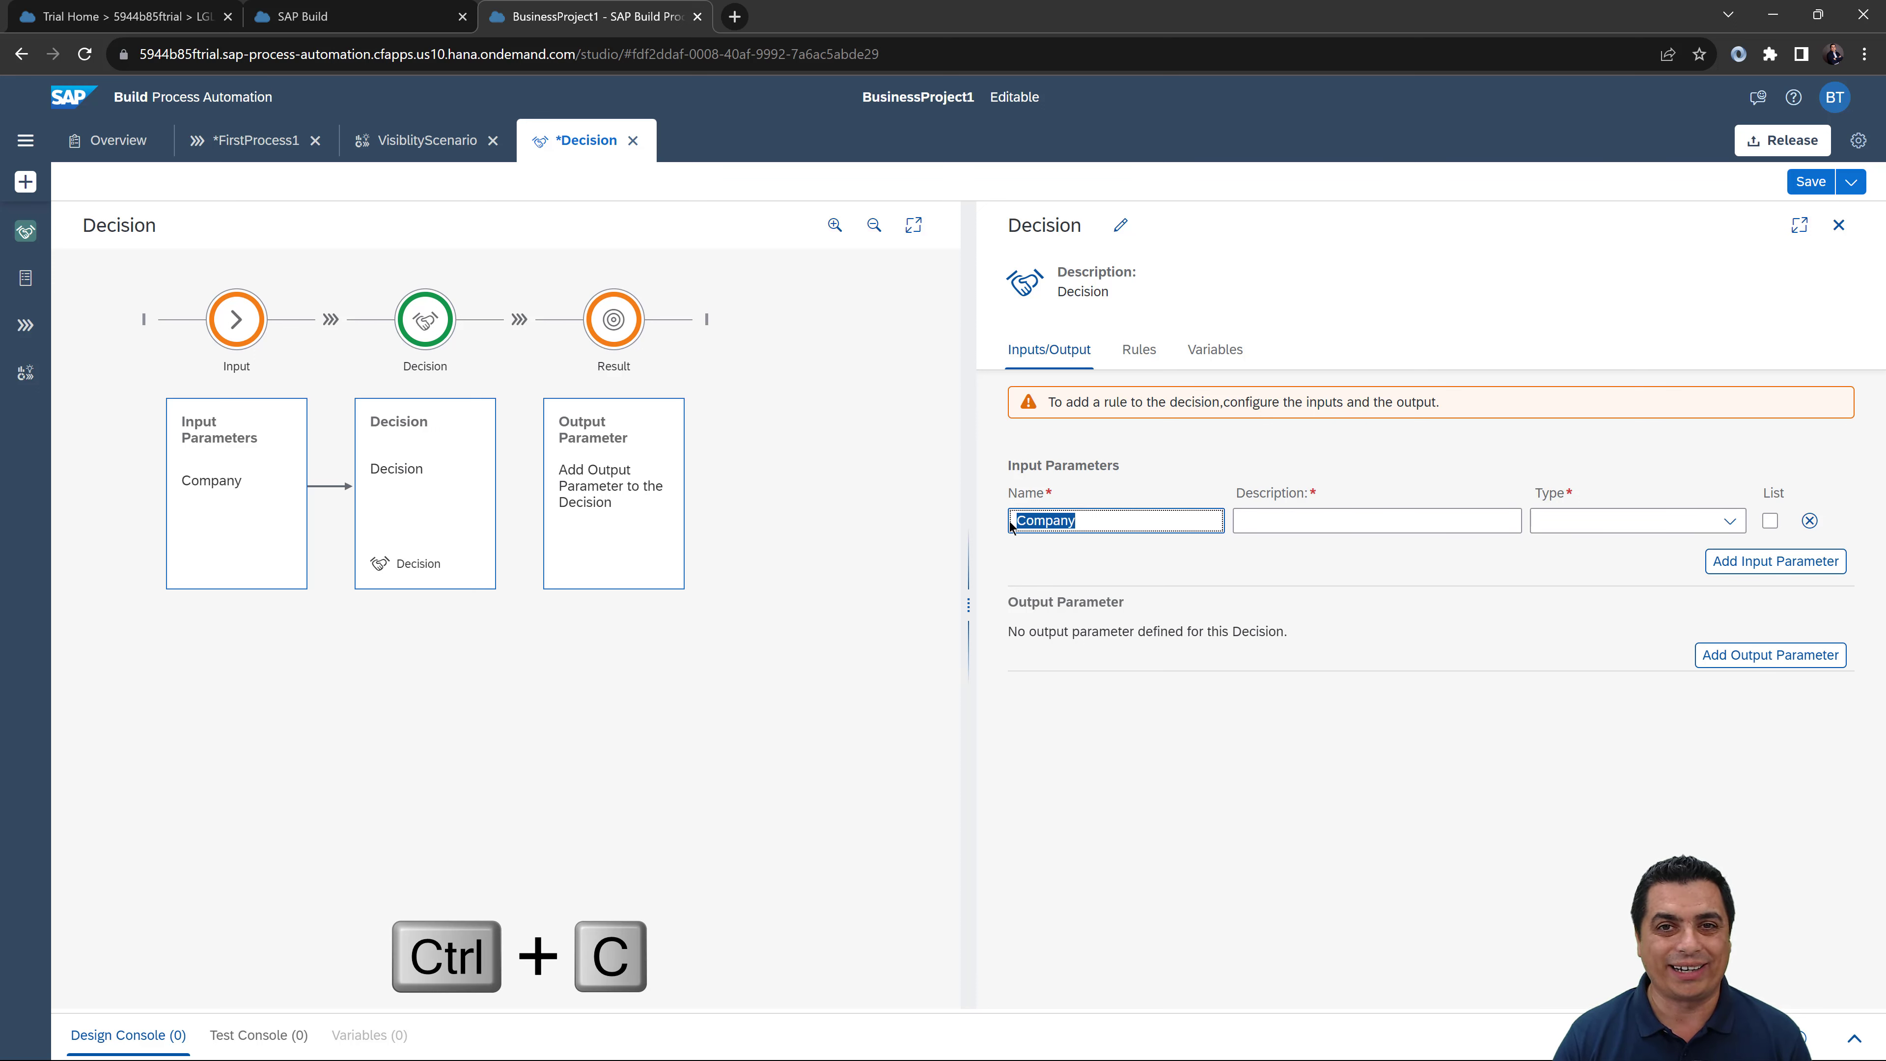
pyautogui.click(1271, 523)
pyautogui.hotkey('ctrl', 'v')
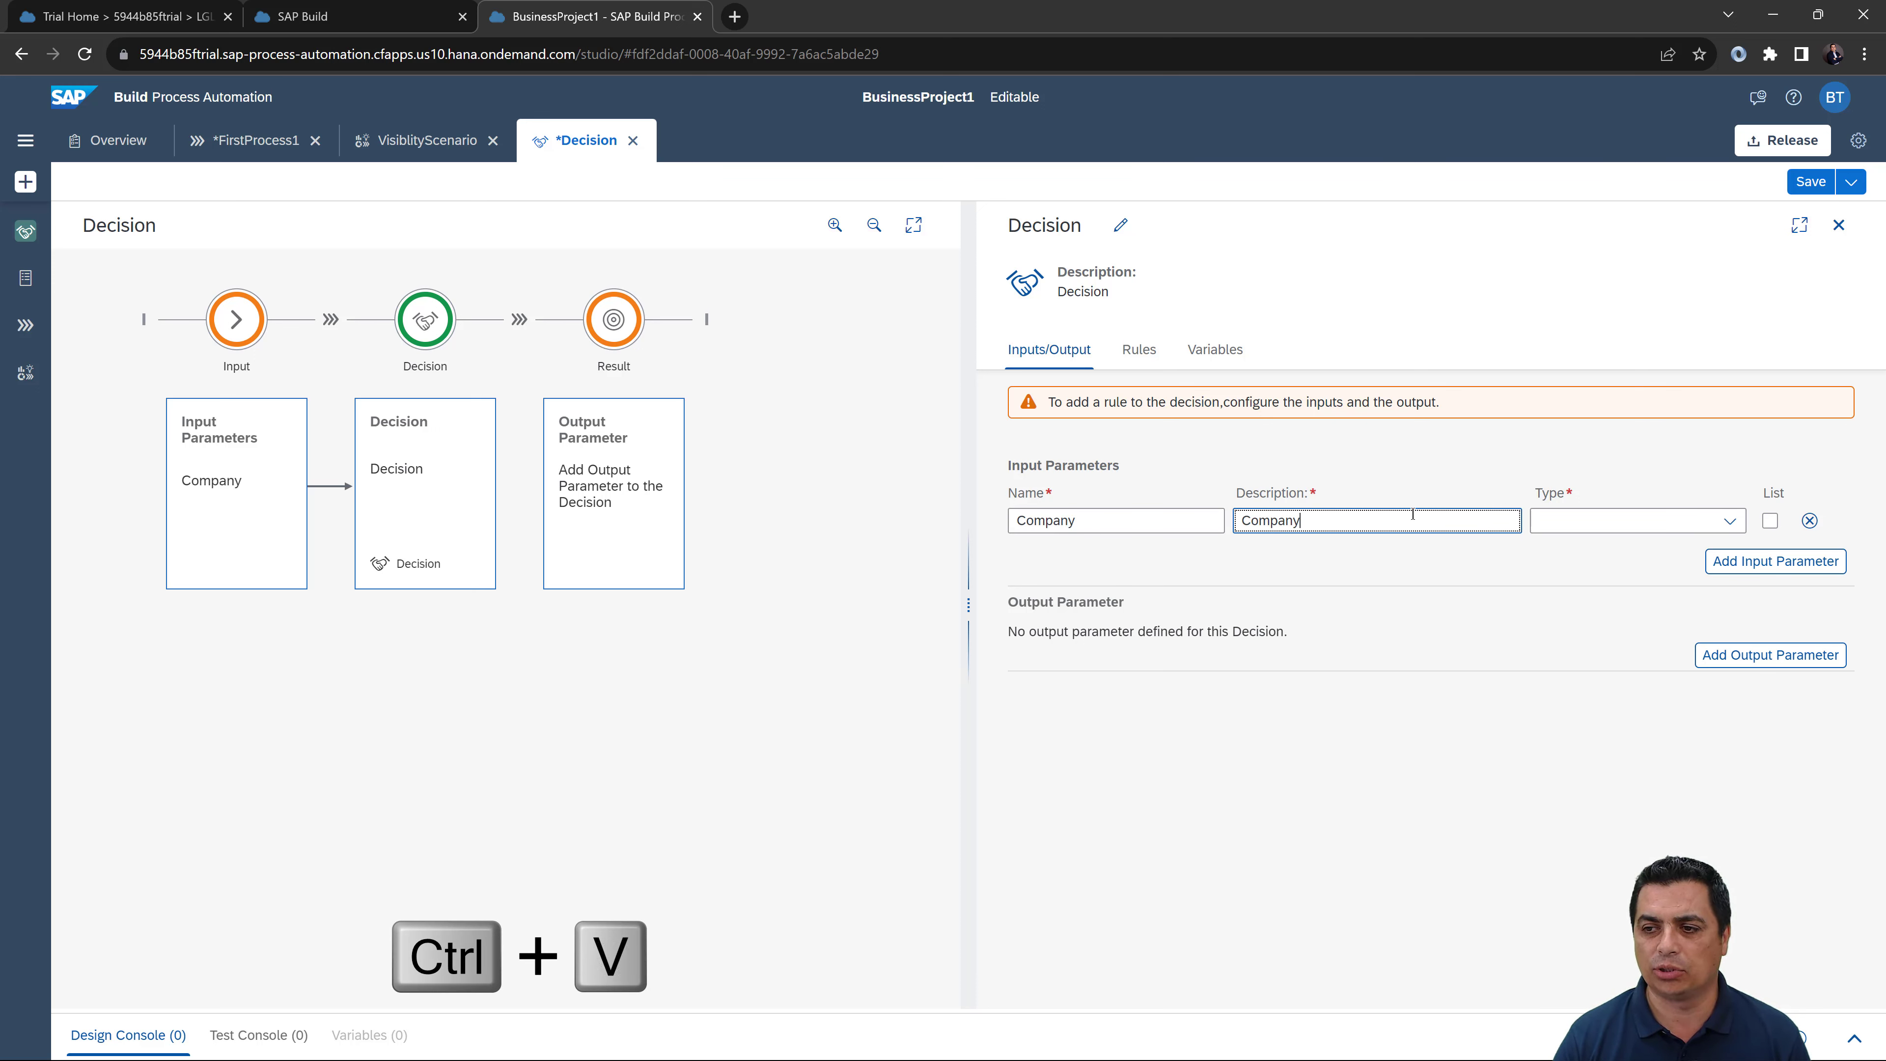
pyautogui.write('Code')
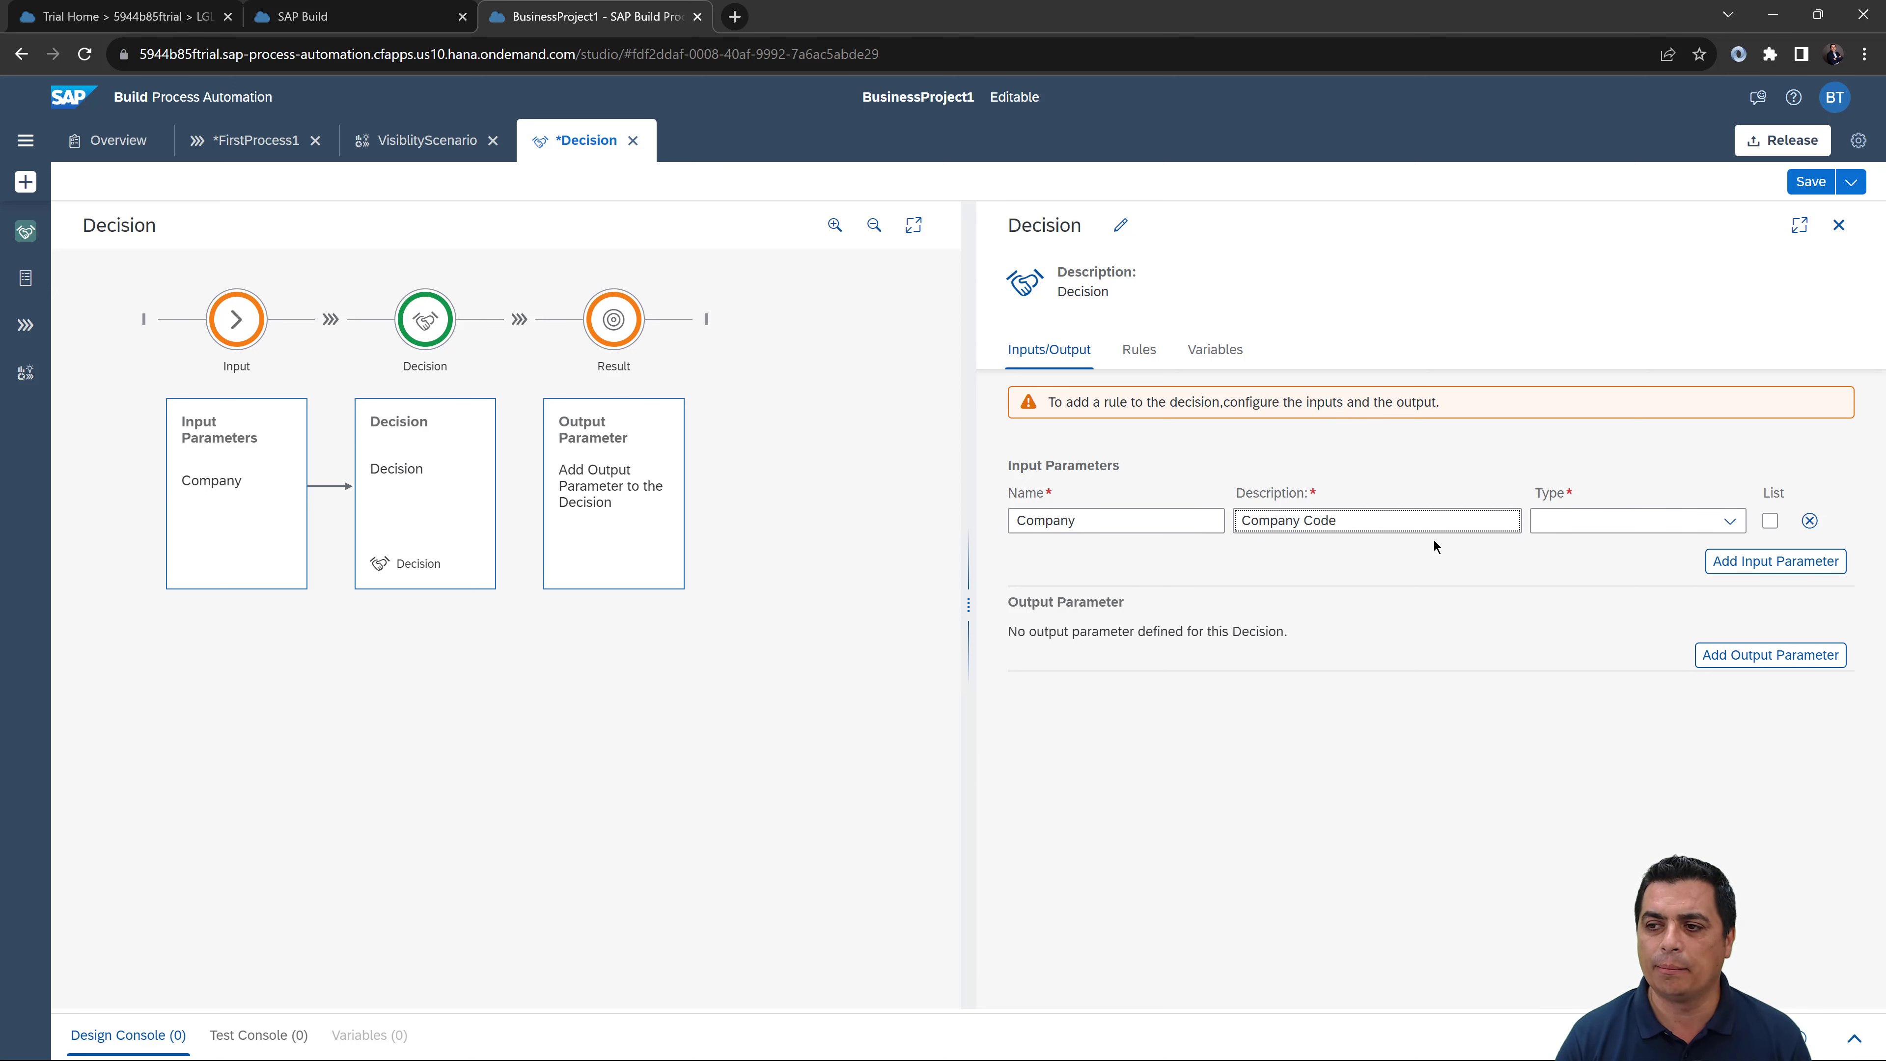
pyautogui.click(1729, 520)
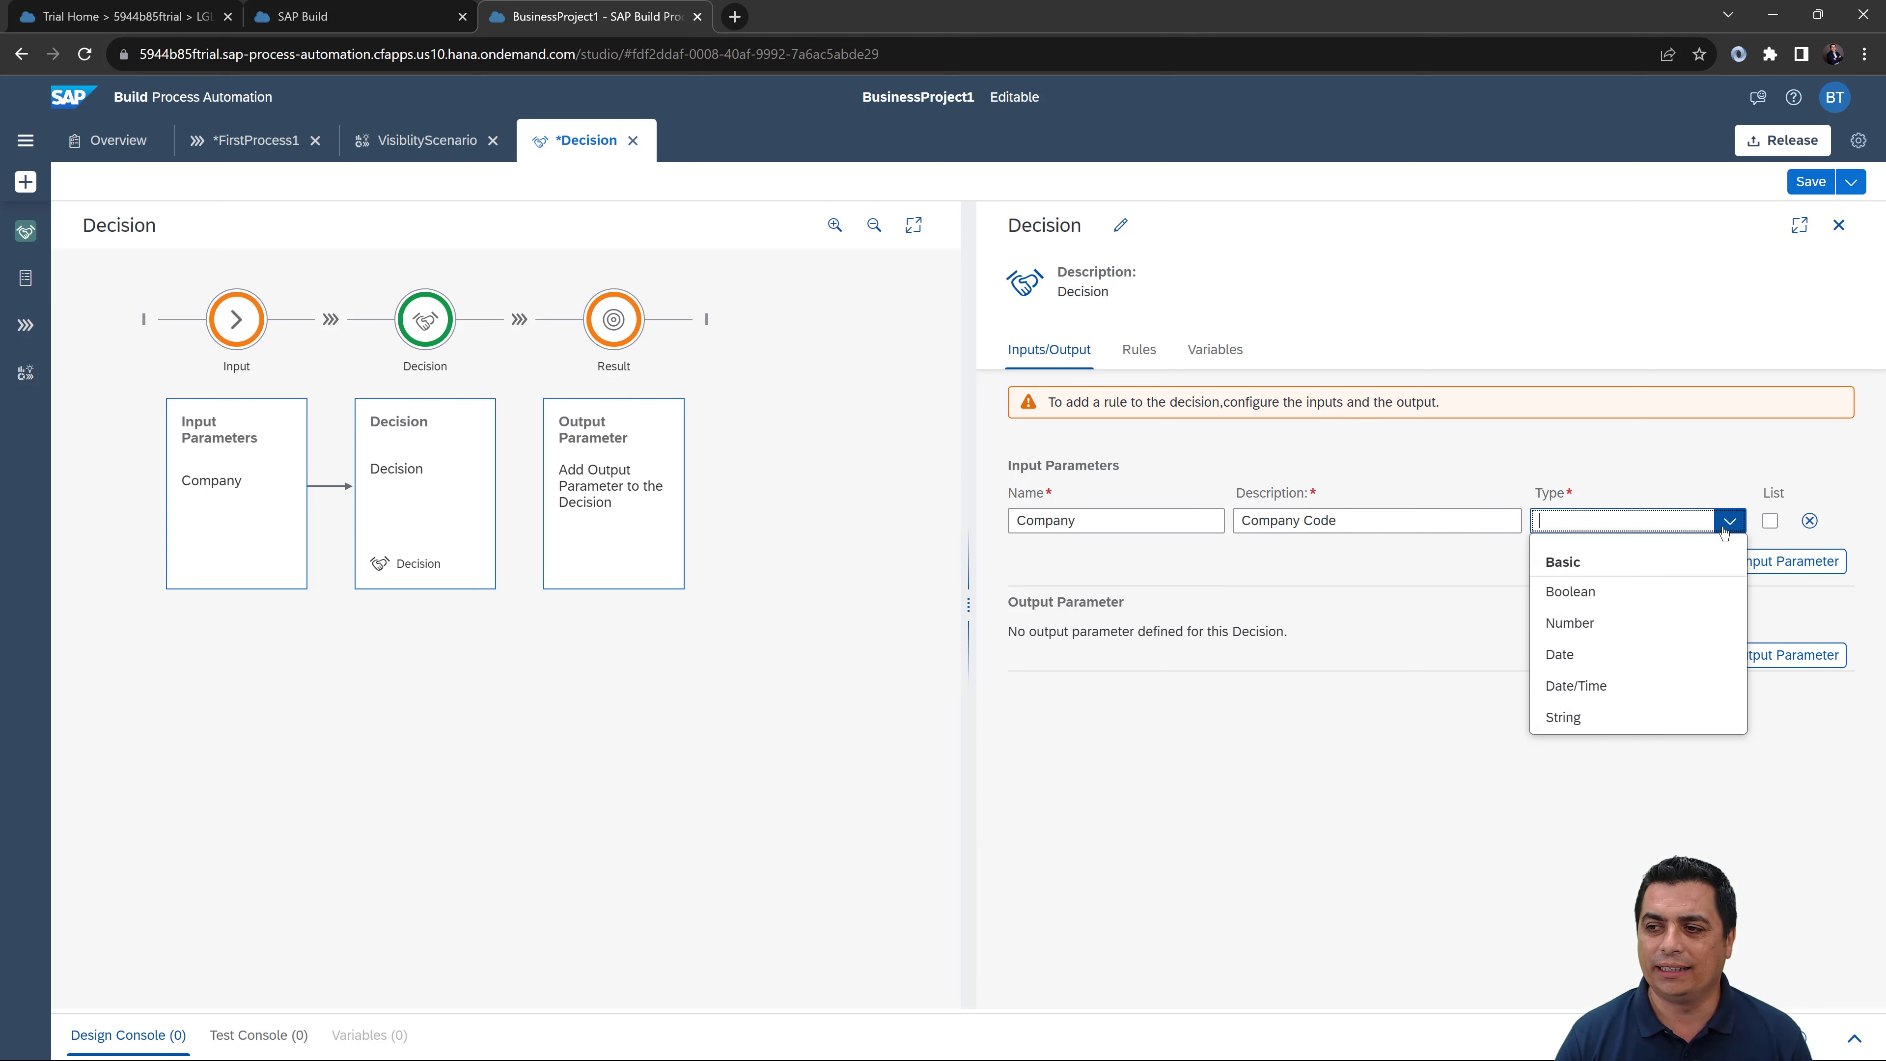
pyautogui.click(1574, 718)
pyautogui.click(1782, 562)
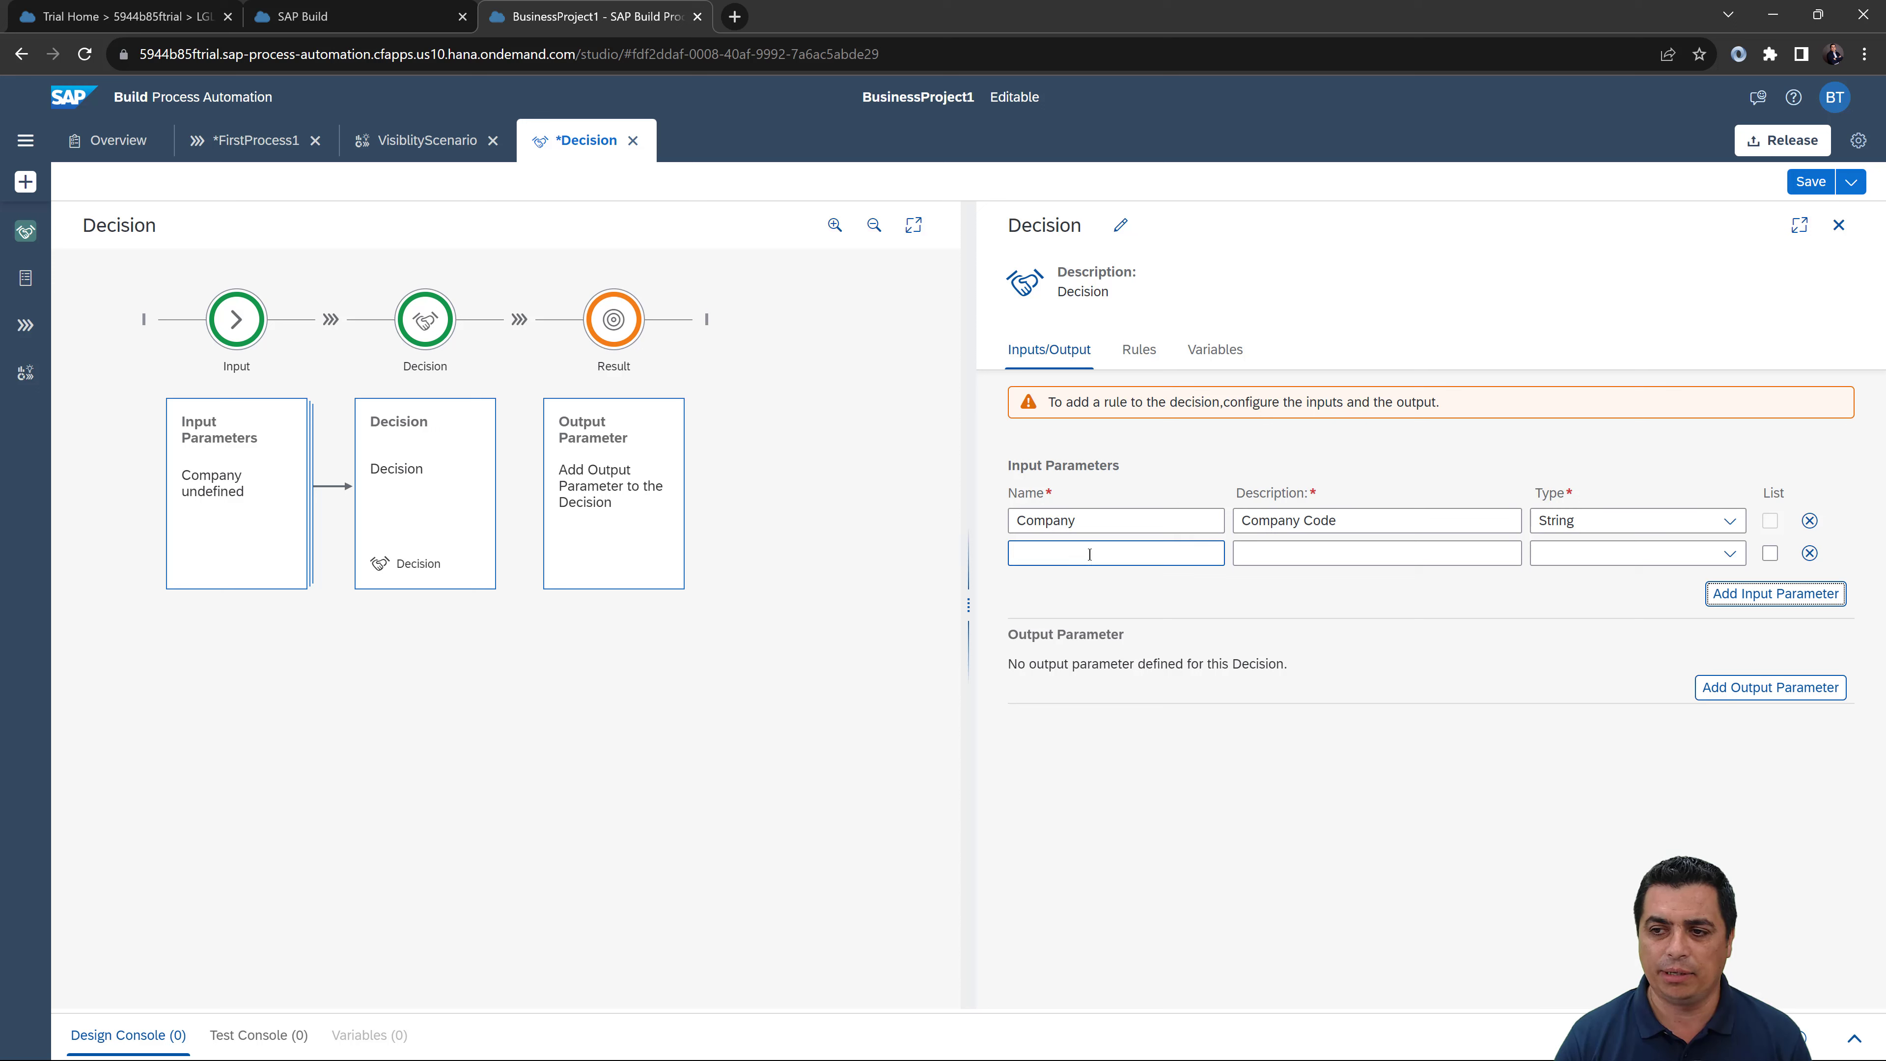
# Step: Name the second input parameter Plant, with description Plant
pyautogui.click(1090, 554)
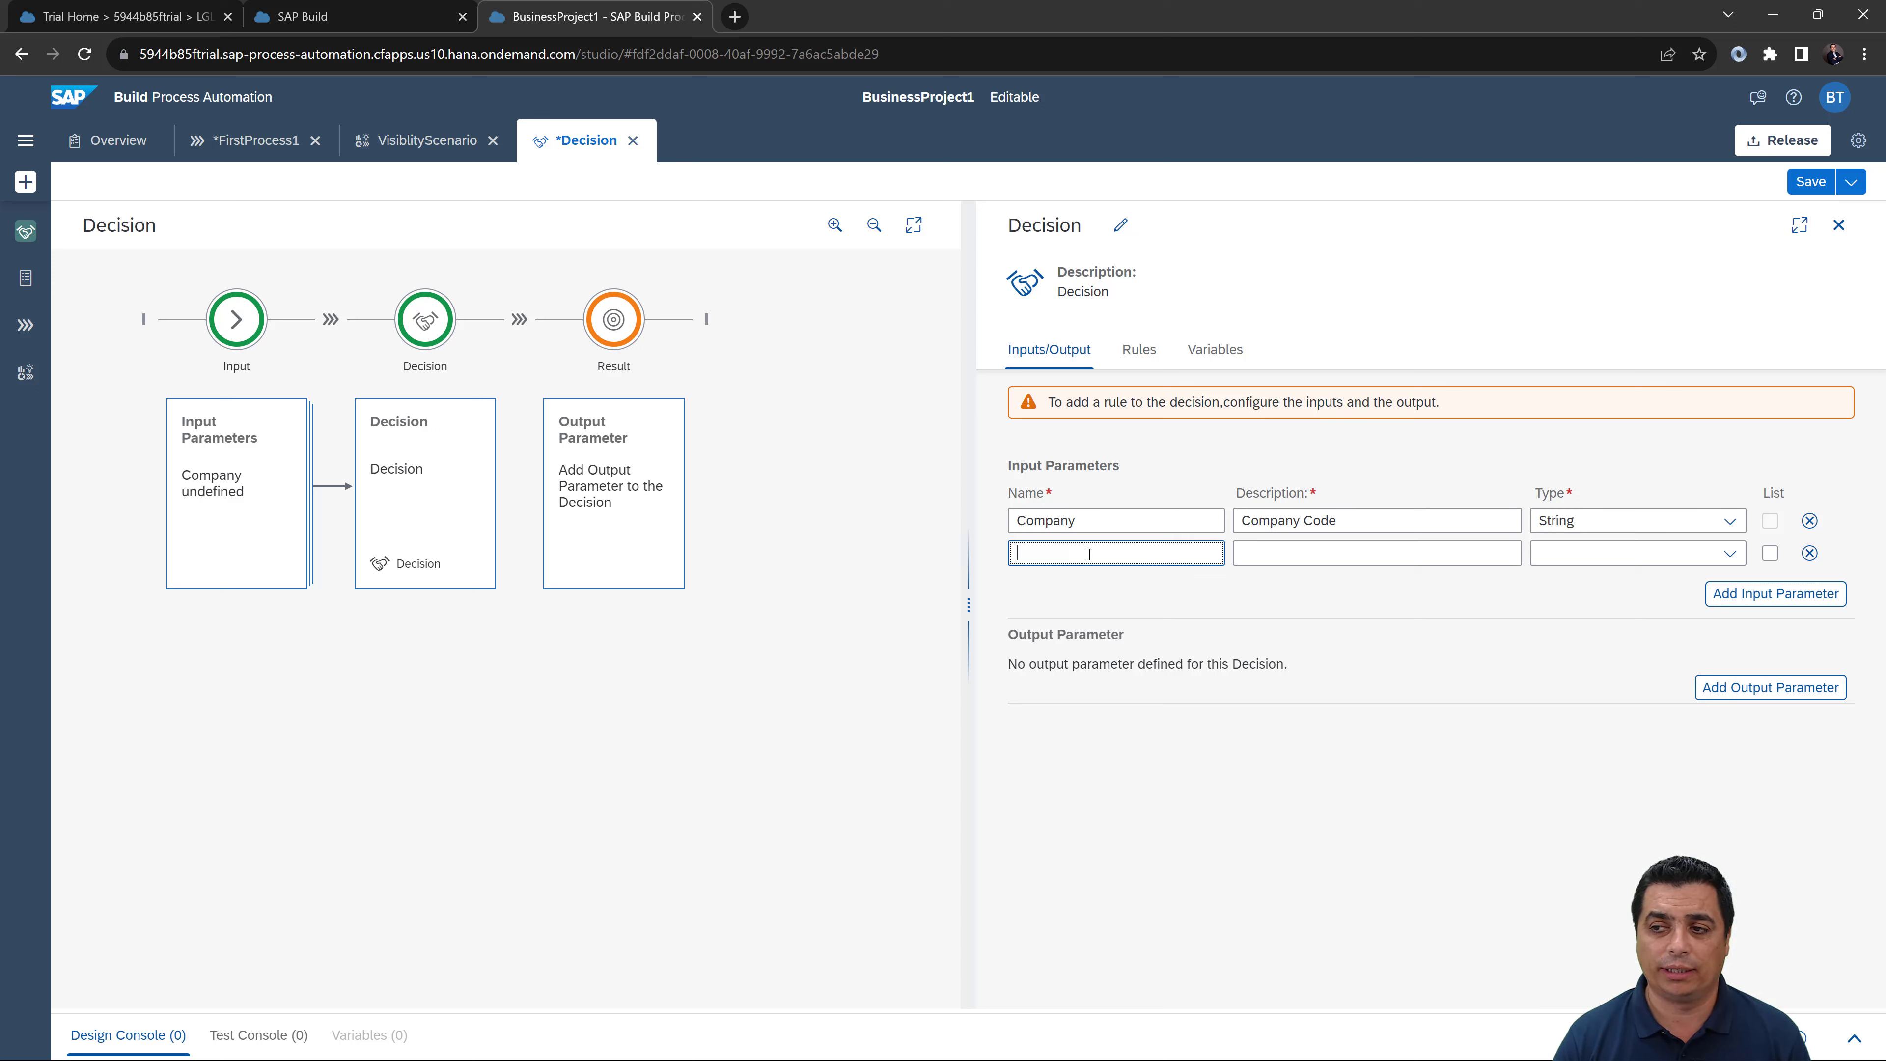
pyautogui.write('Plan')
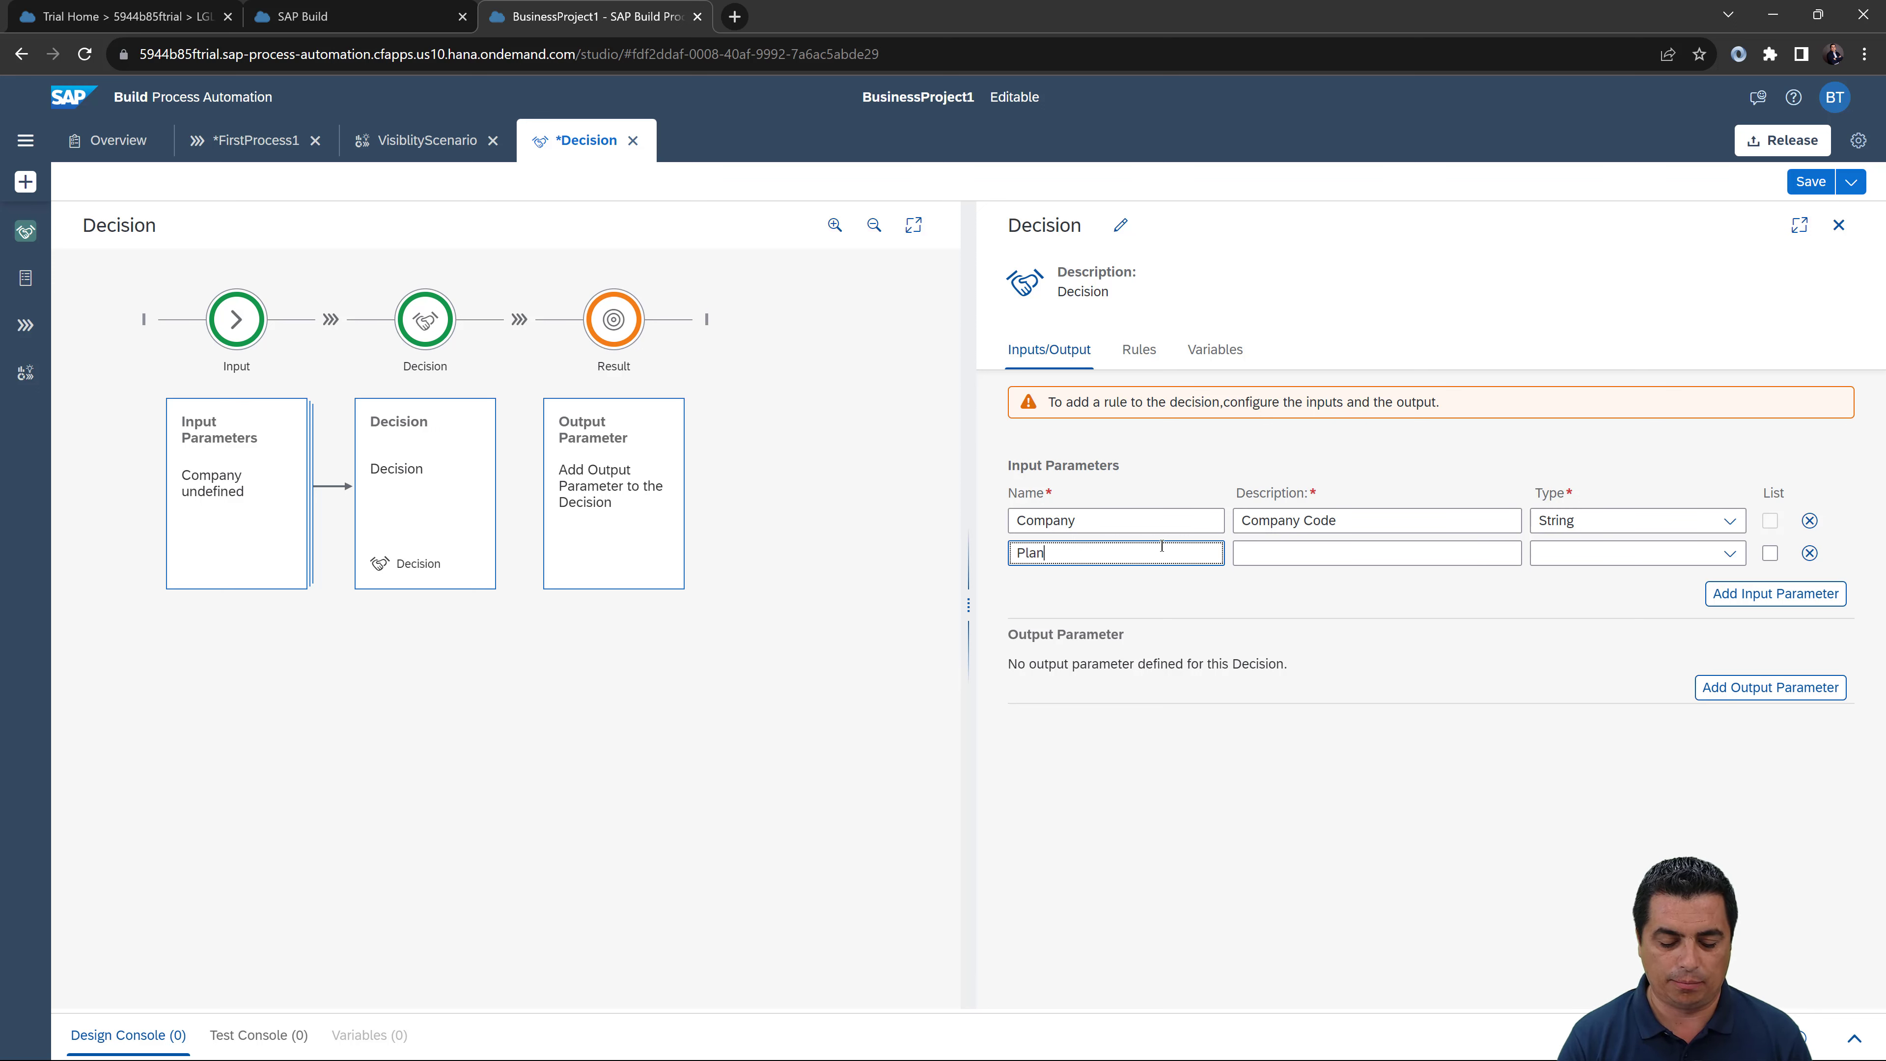
pyautogui.write('t')
pyautogui.press('Tab')
pyautogui.write('Plant')
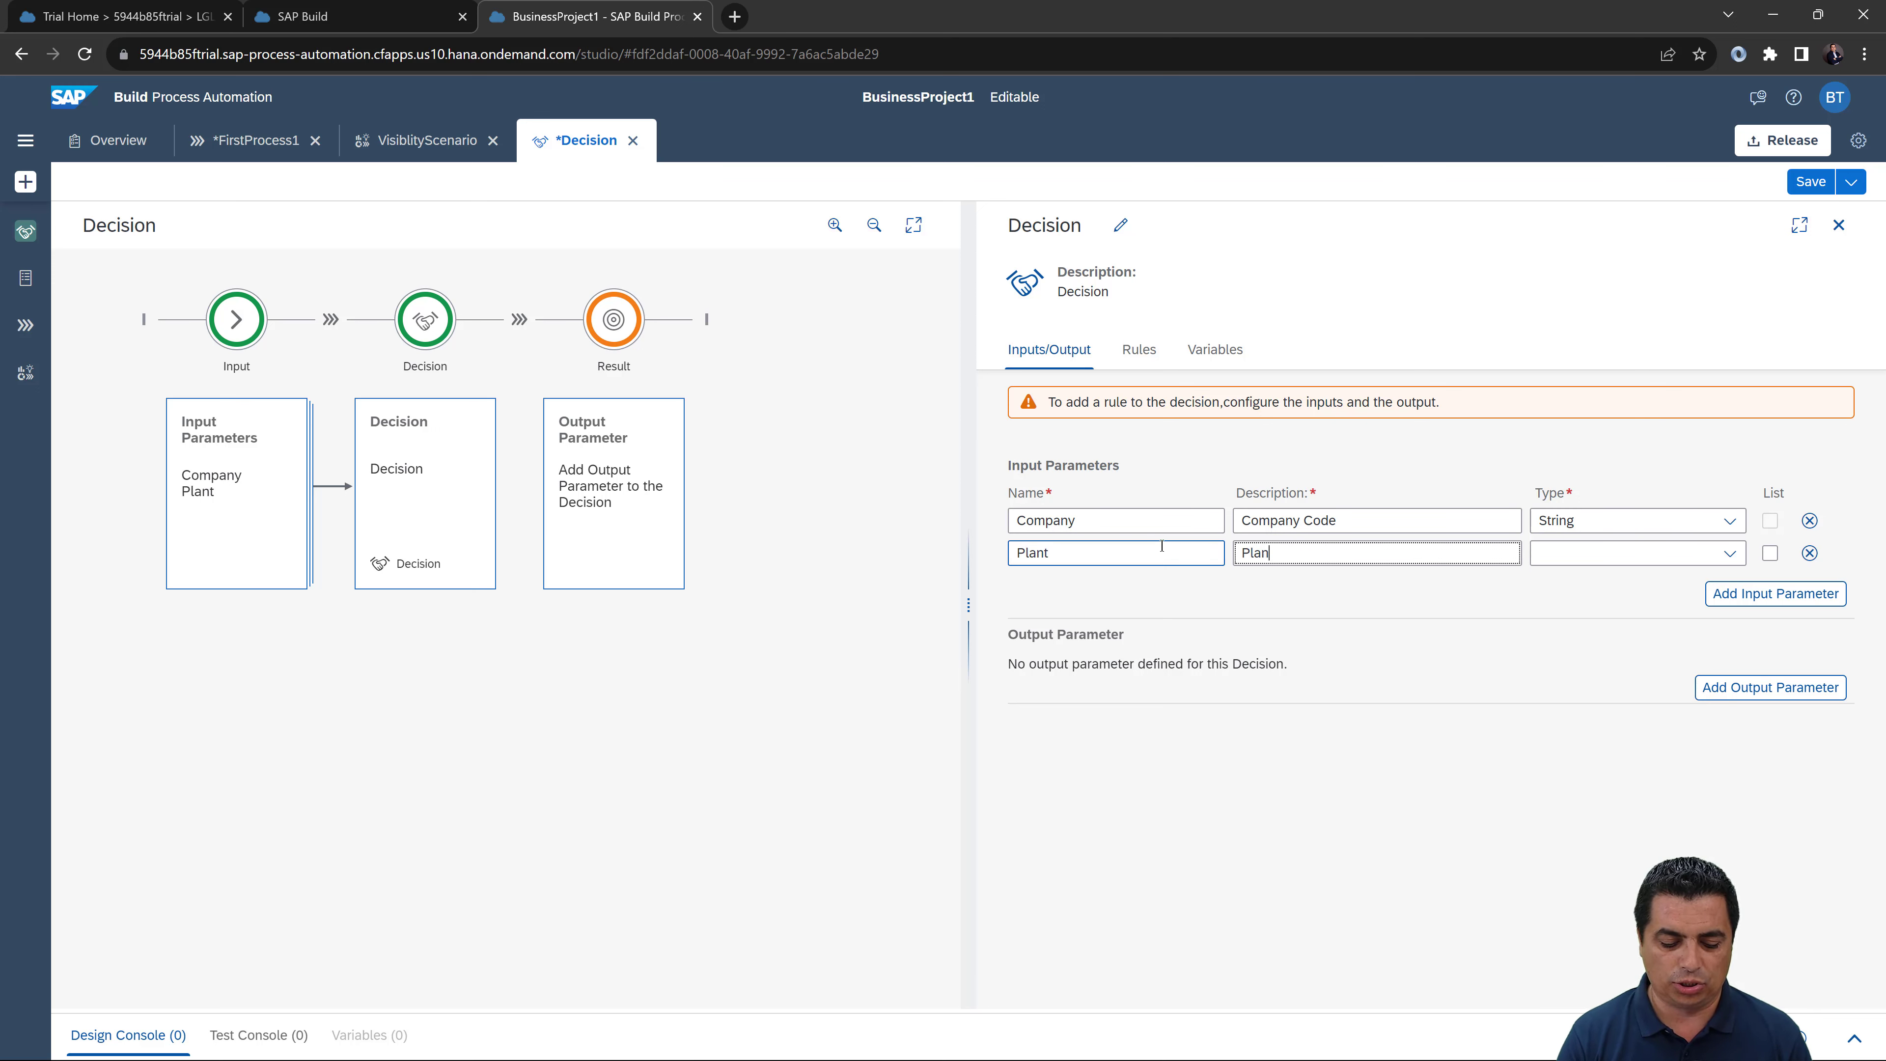
pyautogui.click(1145, 548)
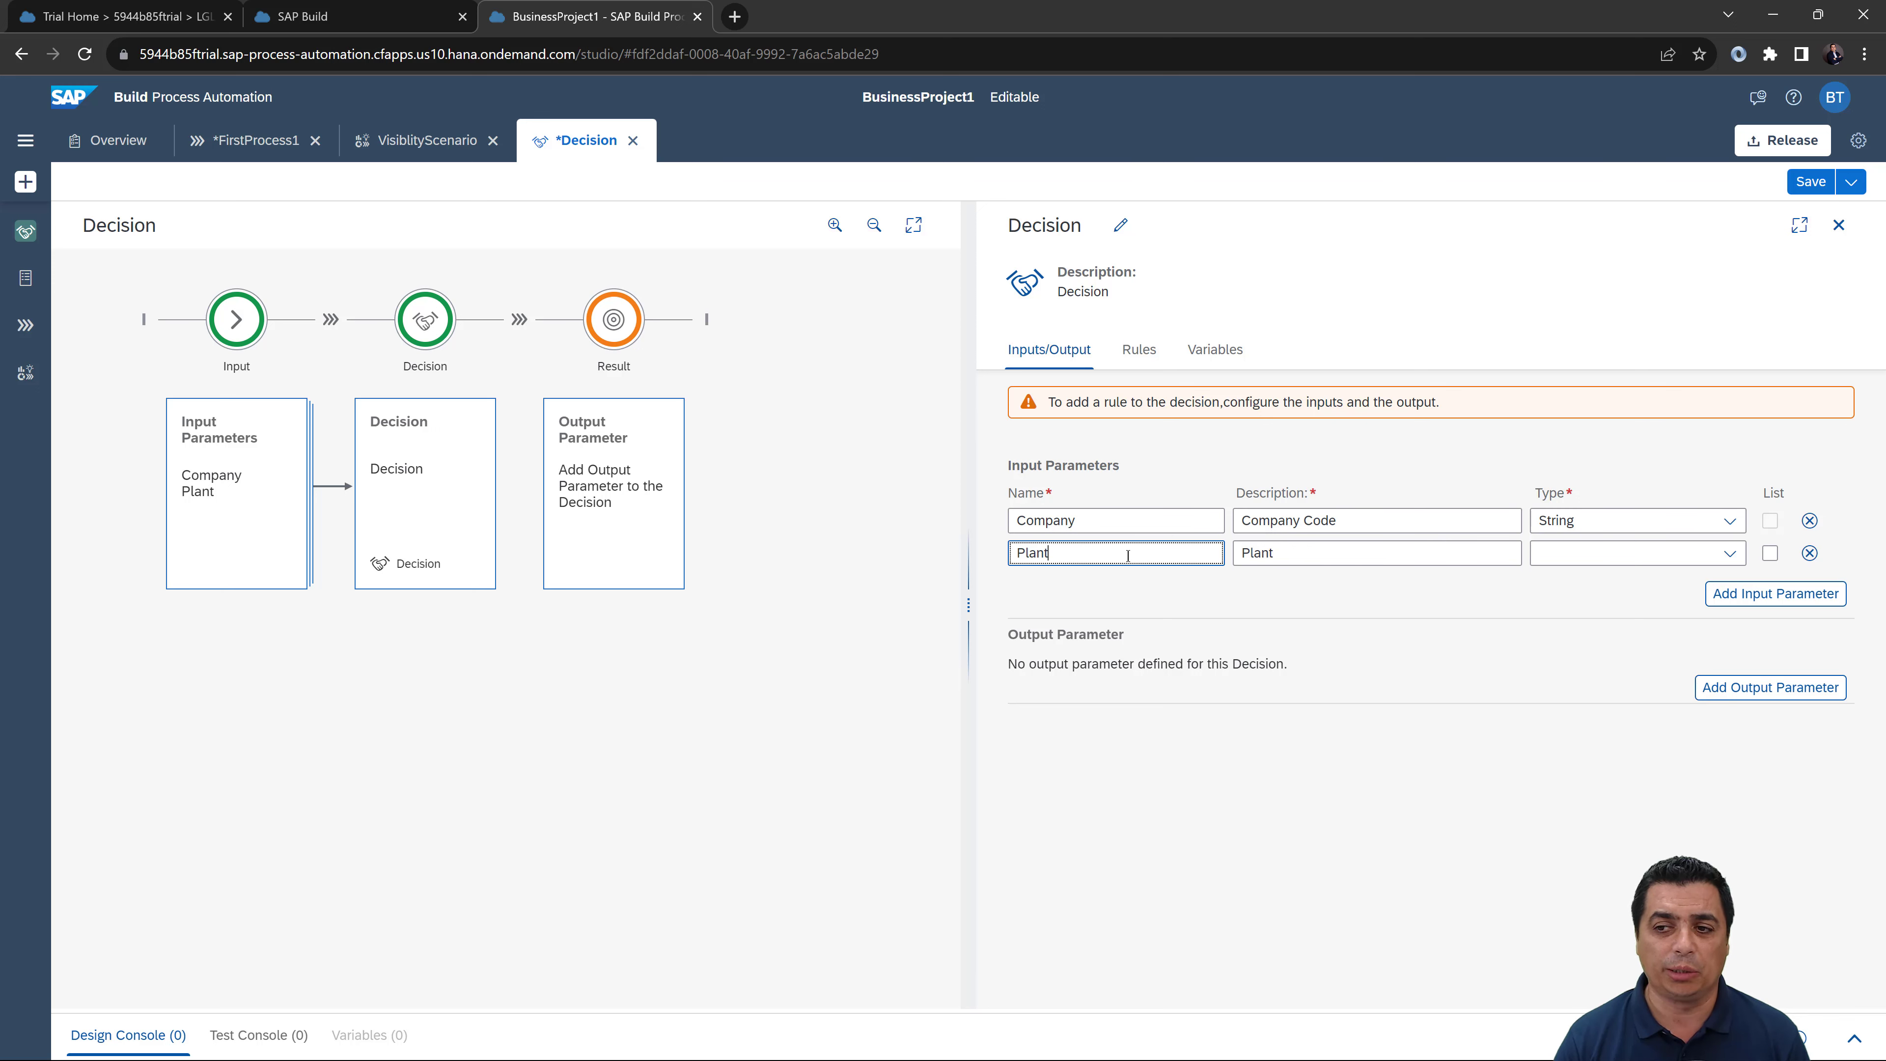
pyautogui.write('adssad')
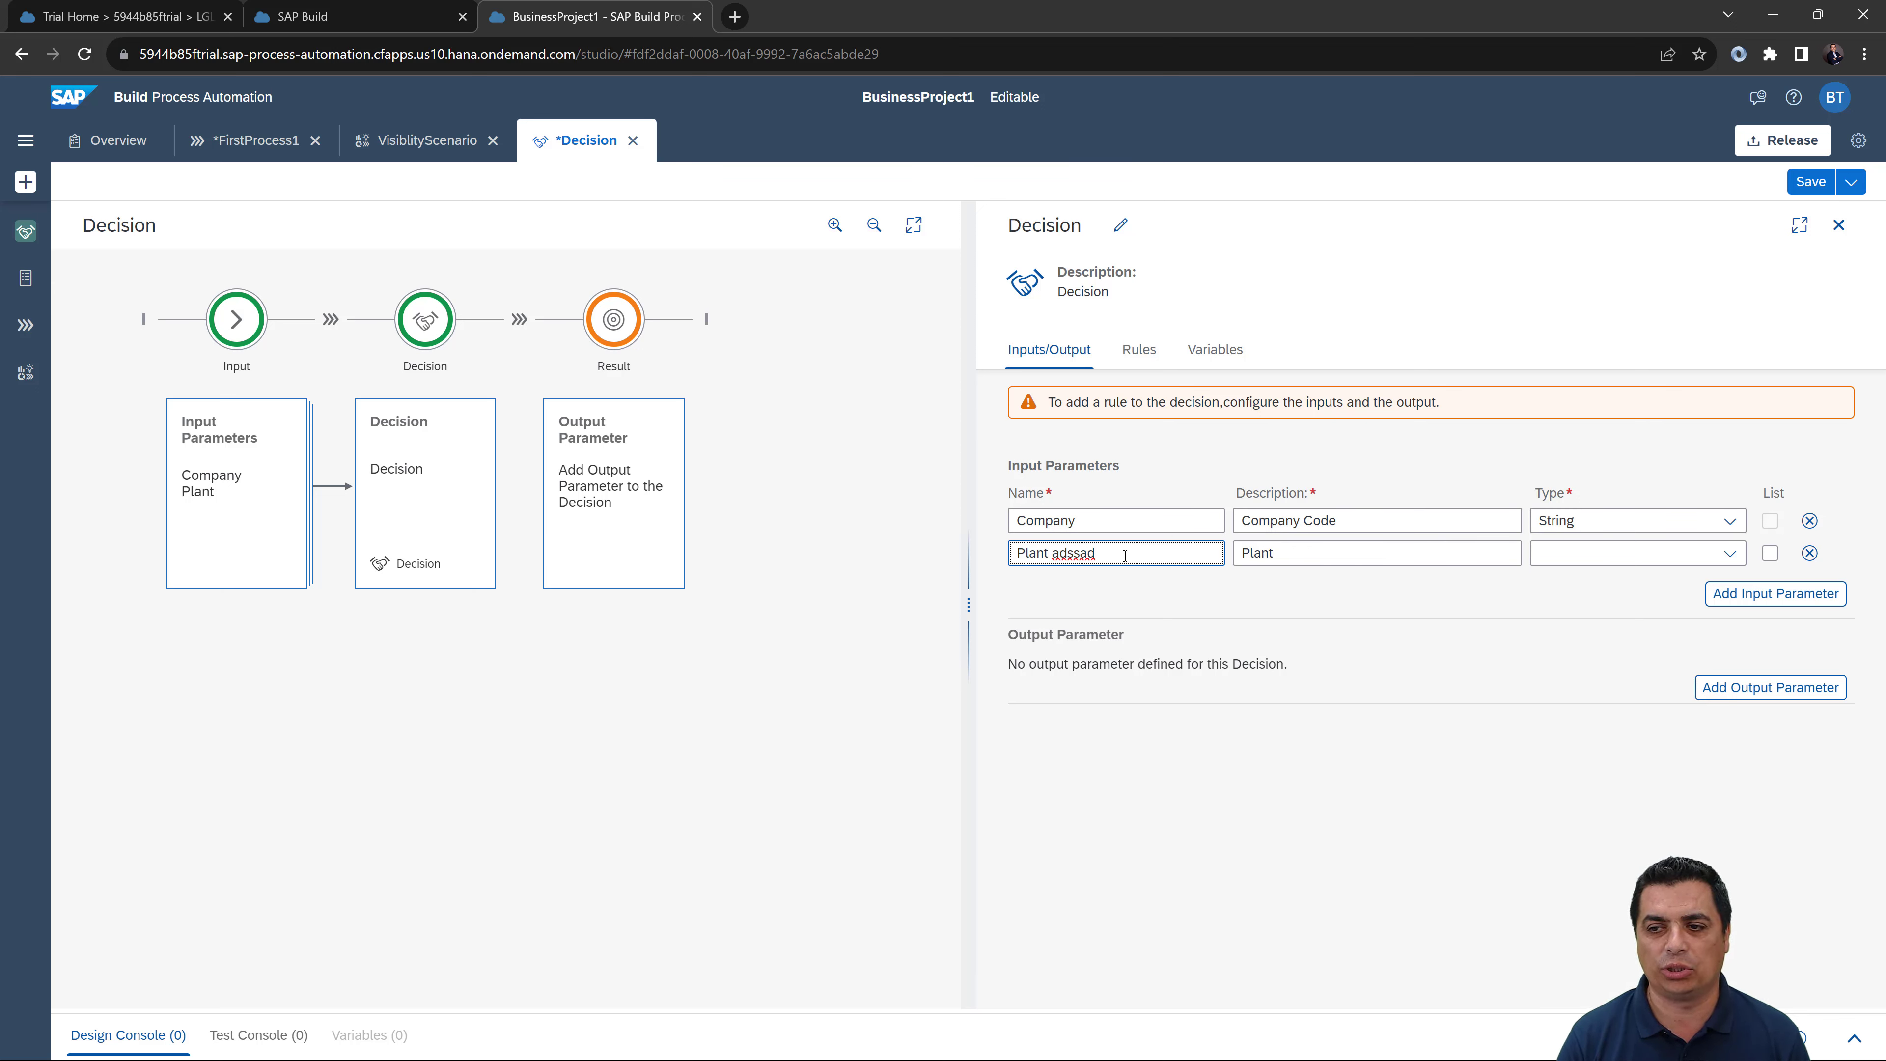
pyautogui.press('BackSpace')
pyautogui.press('BackSpace')
pyautogui.press('BackSpace')
pyautogui.press('BackSpace')
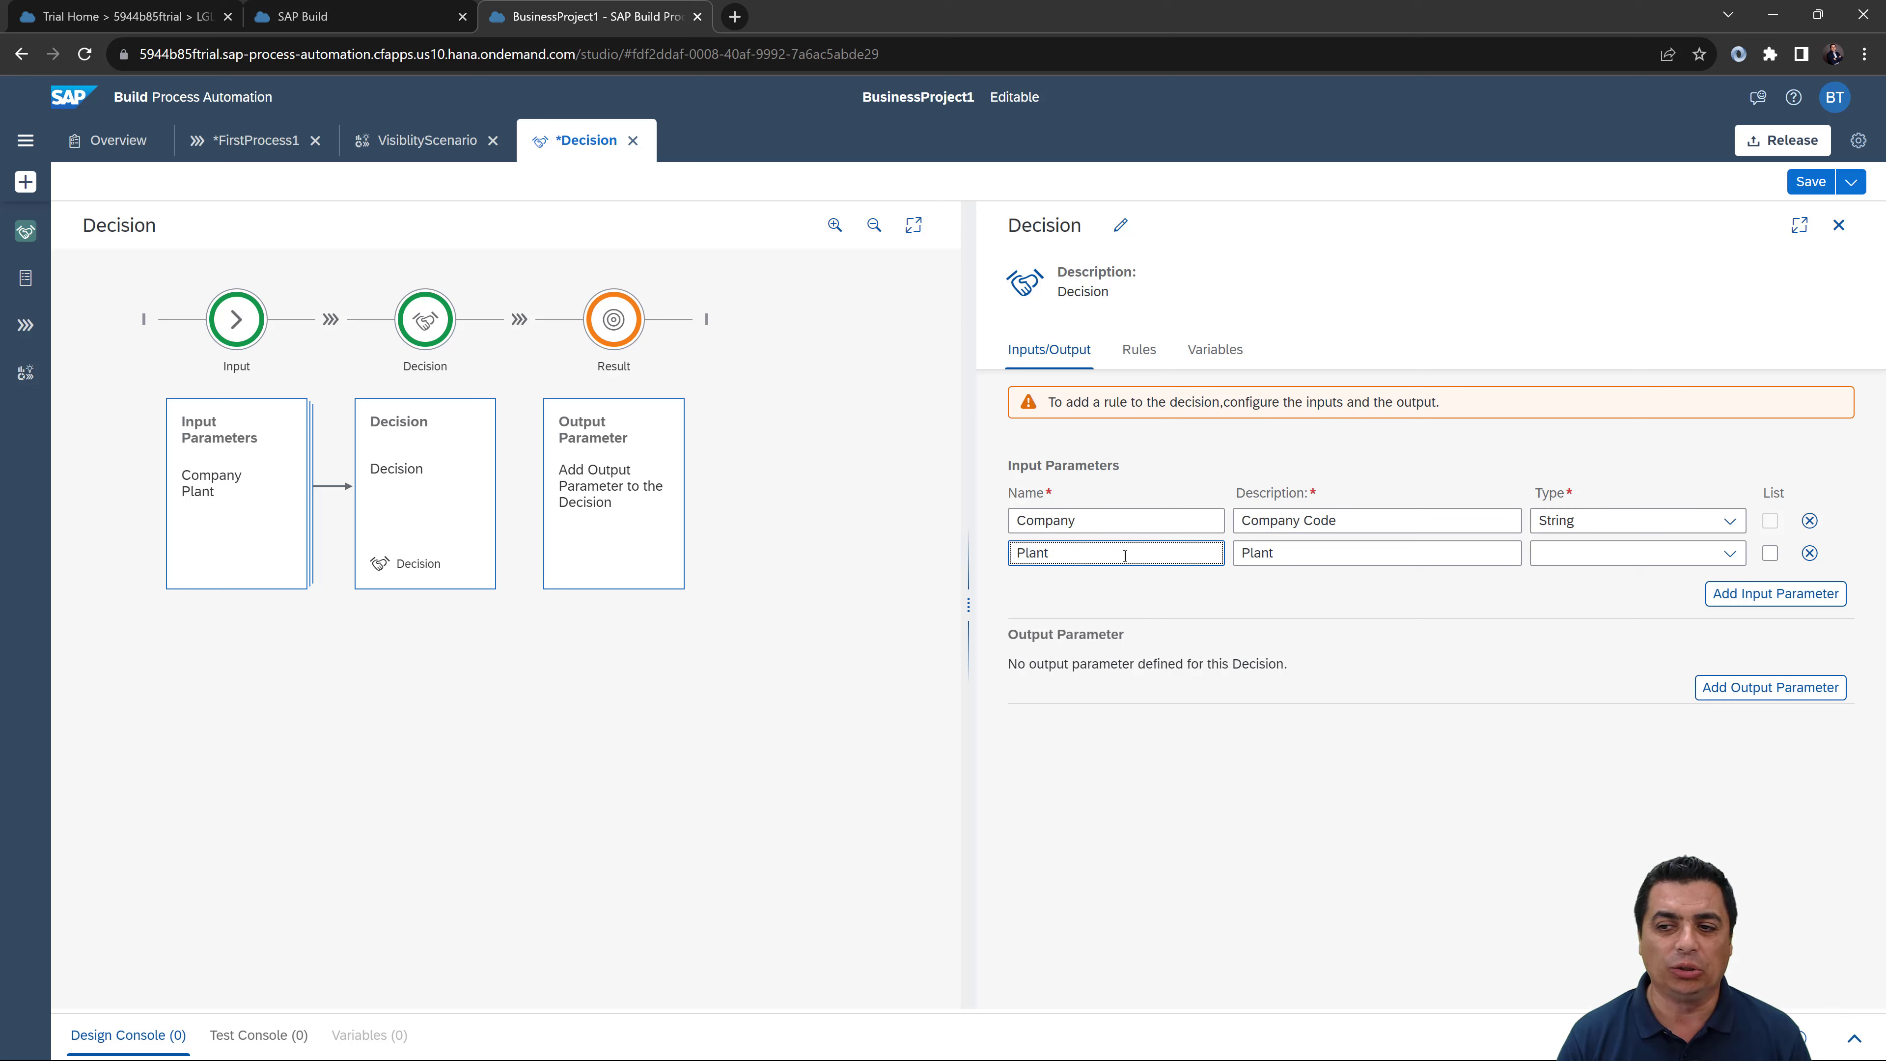
# Step: Revert the first parameter's name to Company and add a third input parameter row
pyautogui.click(1130, 520)
pyautogui.write('Cod')
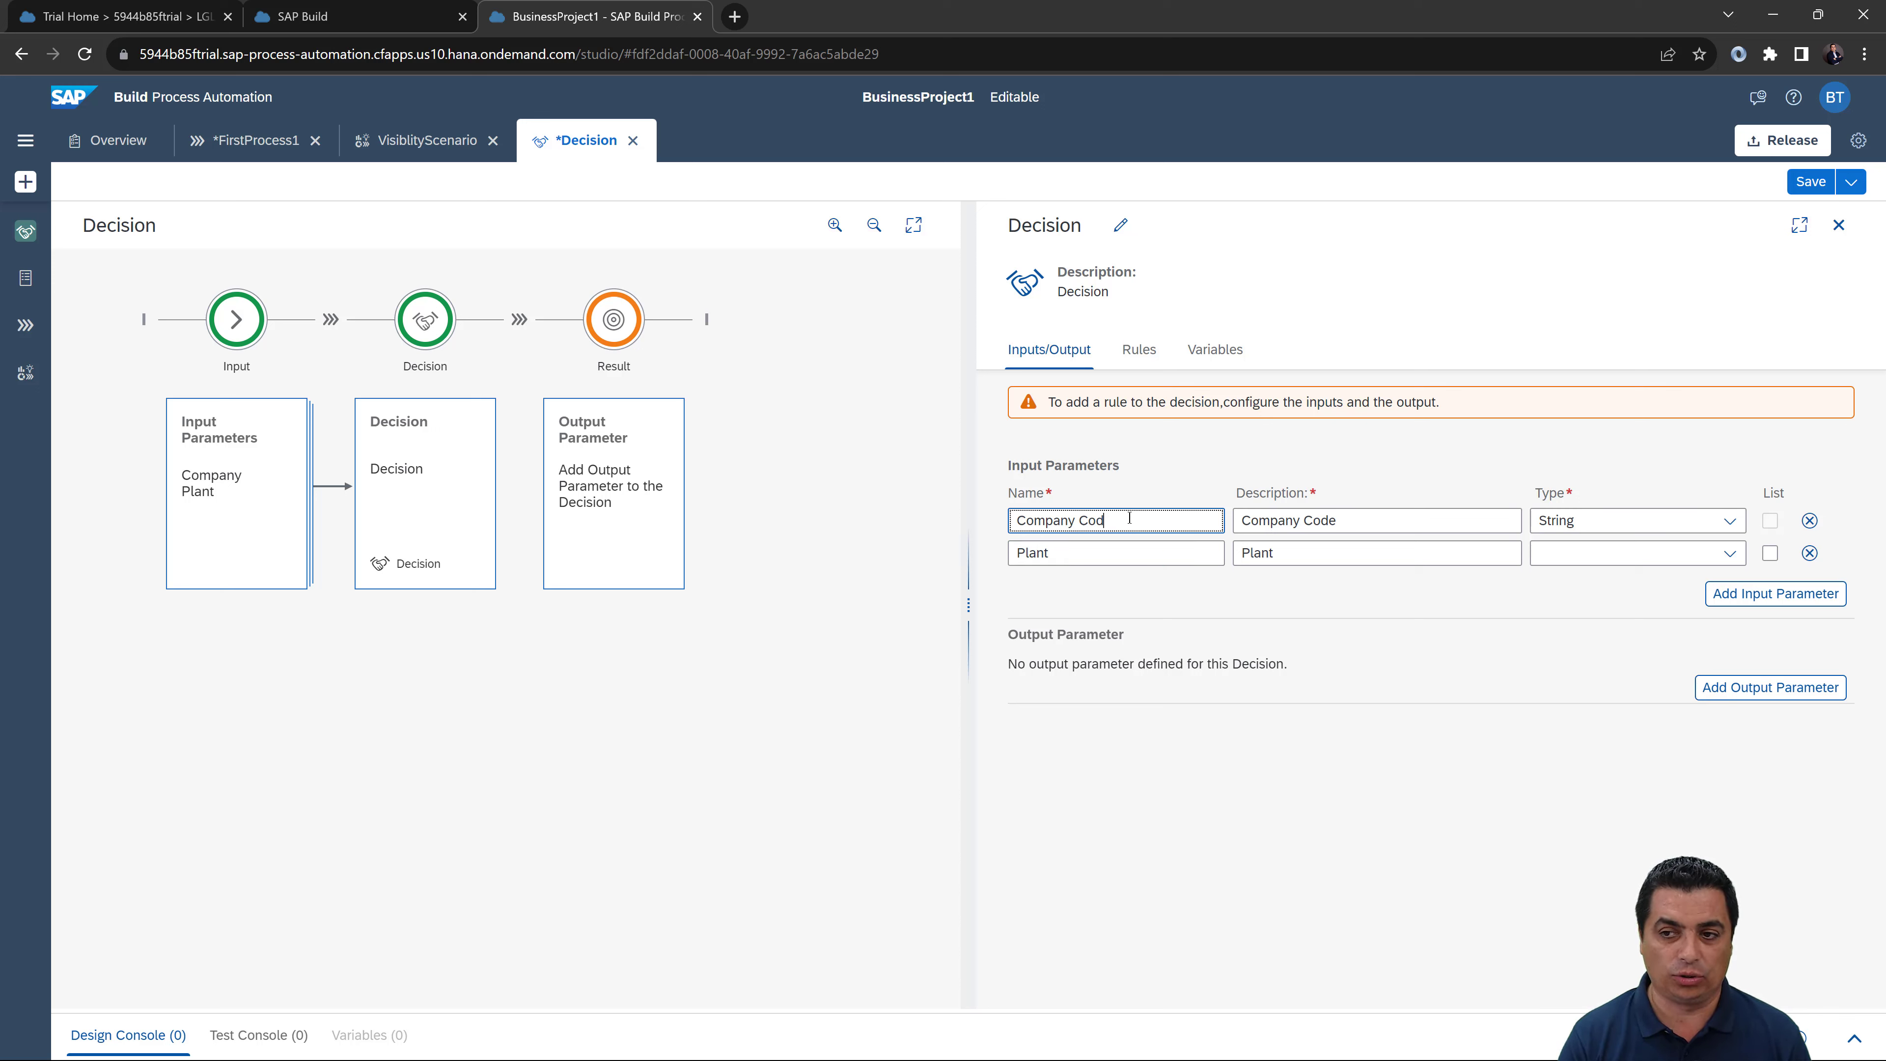
pyautogui.write('e')
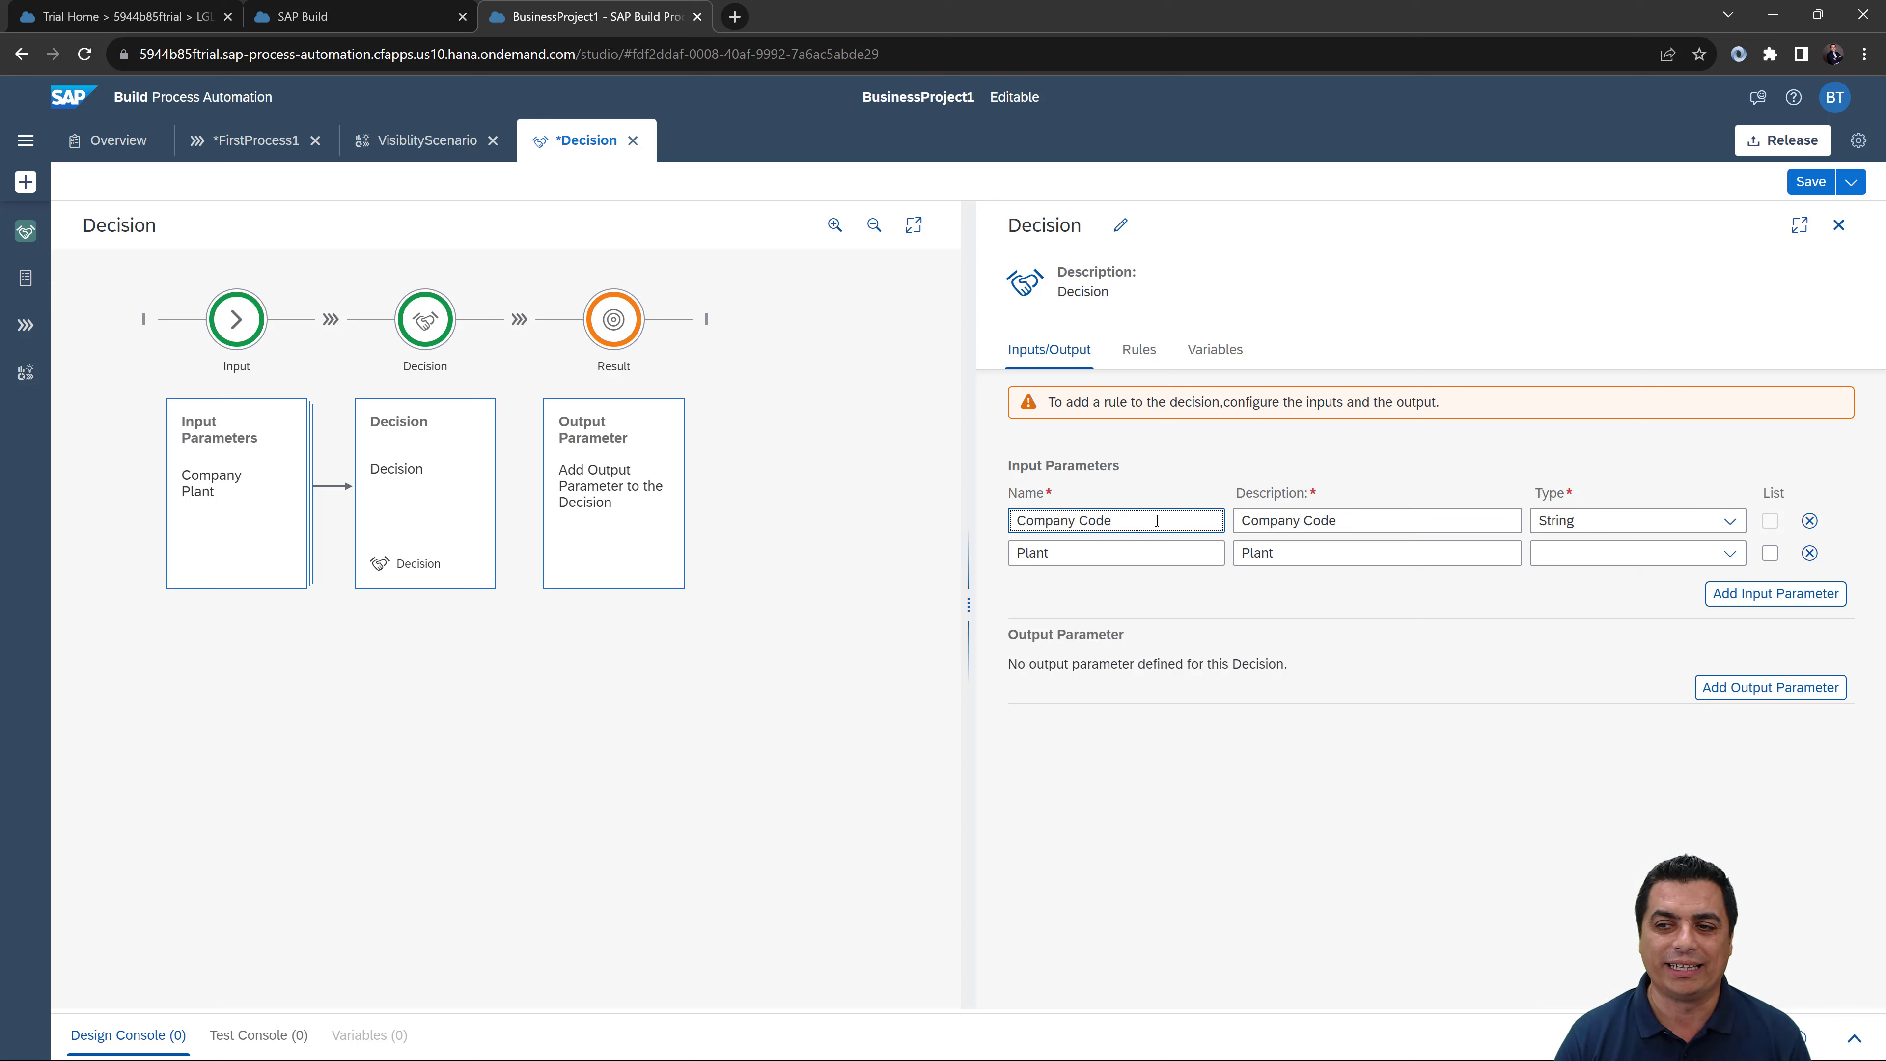
pyautogui.press('BackSpace')
pyautogui.press('BackSpace')
pyautogui.press('BackSpace')
pyautogui.press('BackSpace')
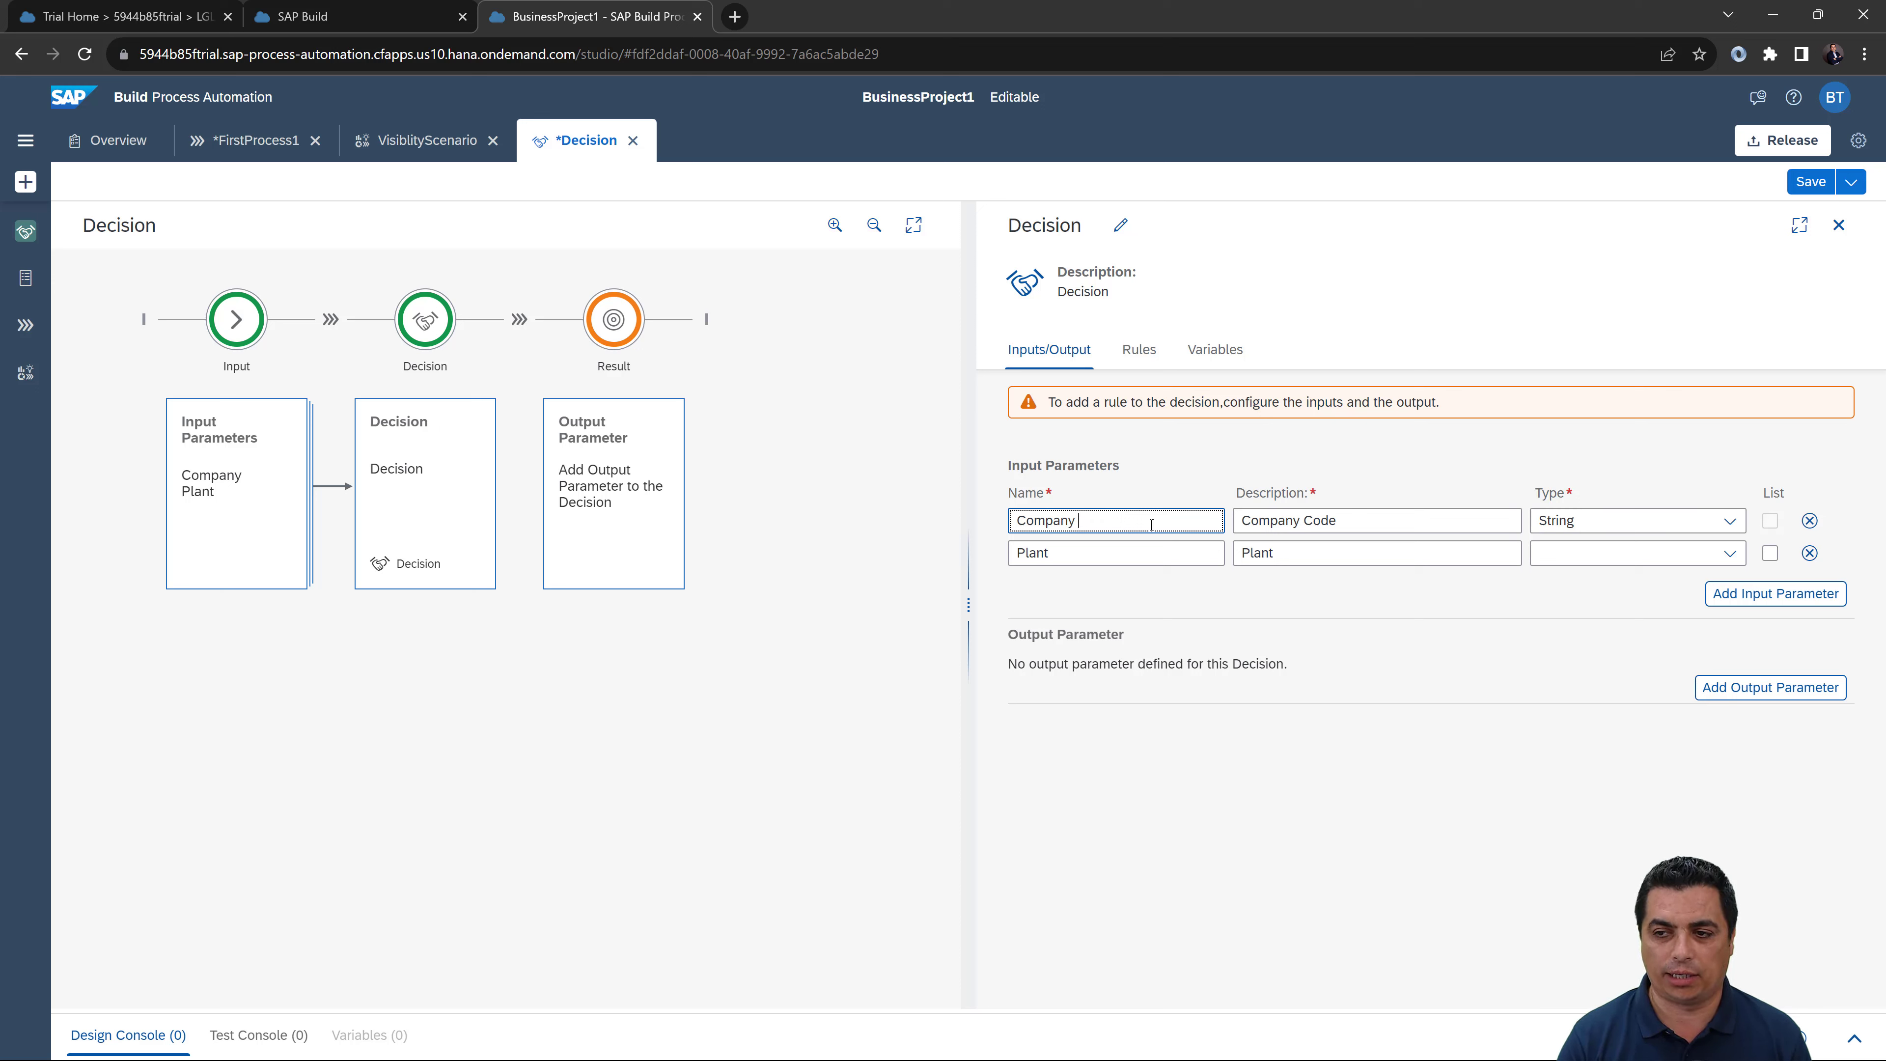
pyautogui.write('COde')
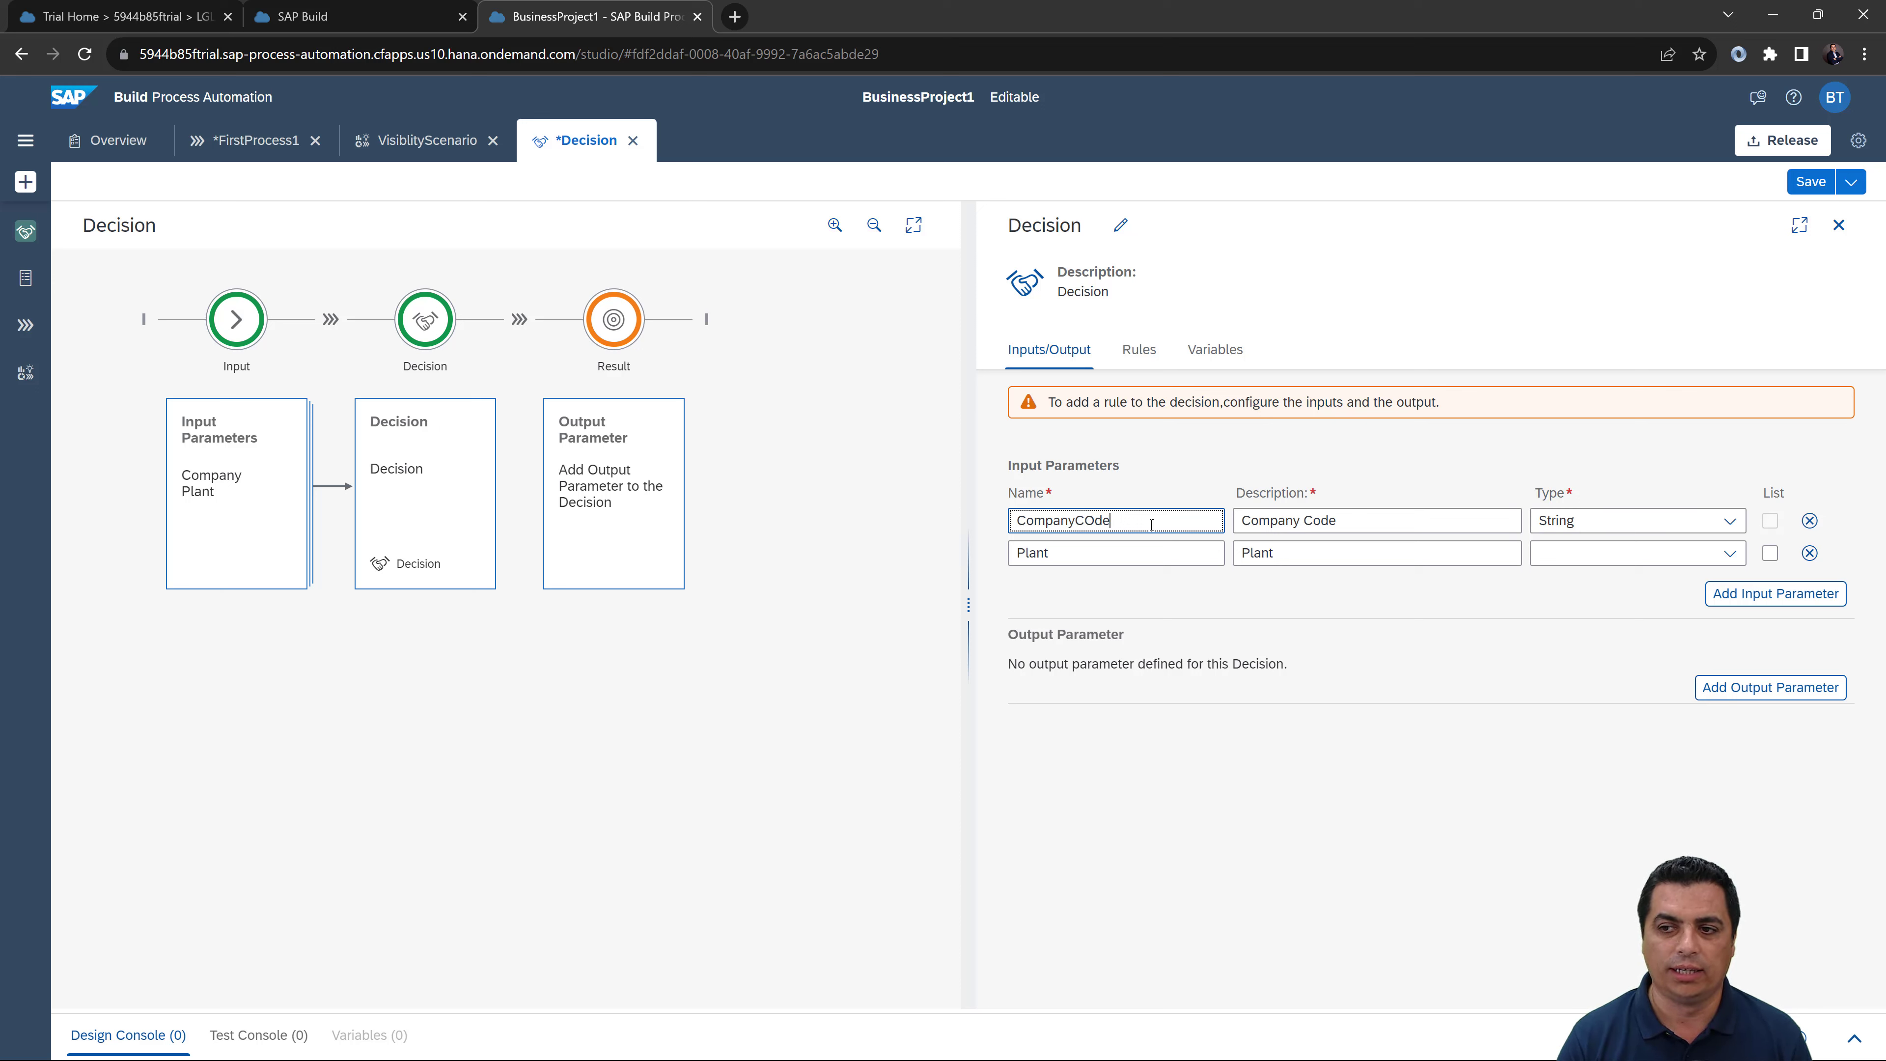
pyautogui.press('BackSpace')
pyautogui.write('o')
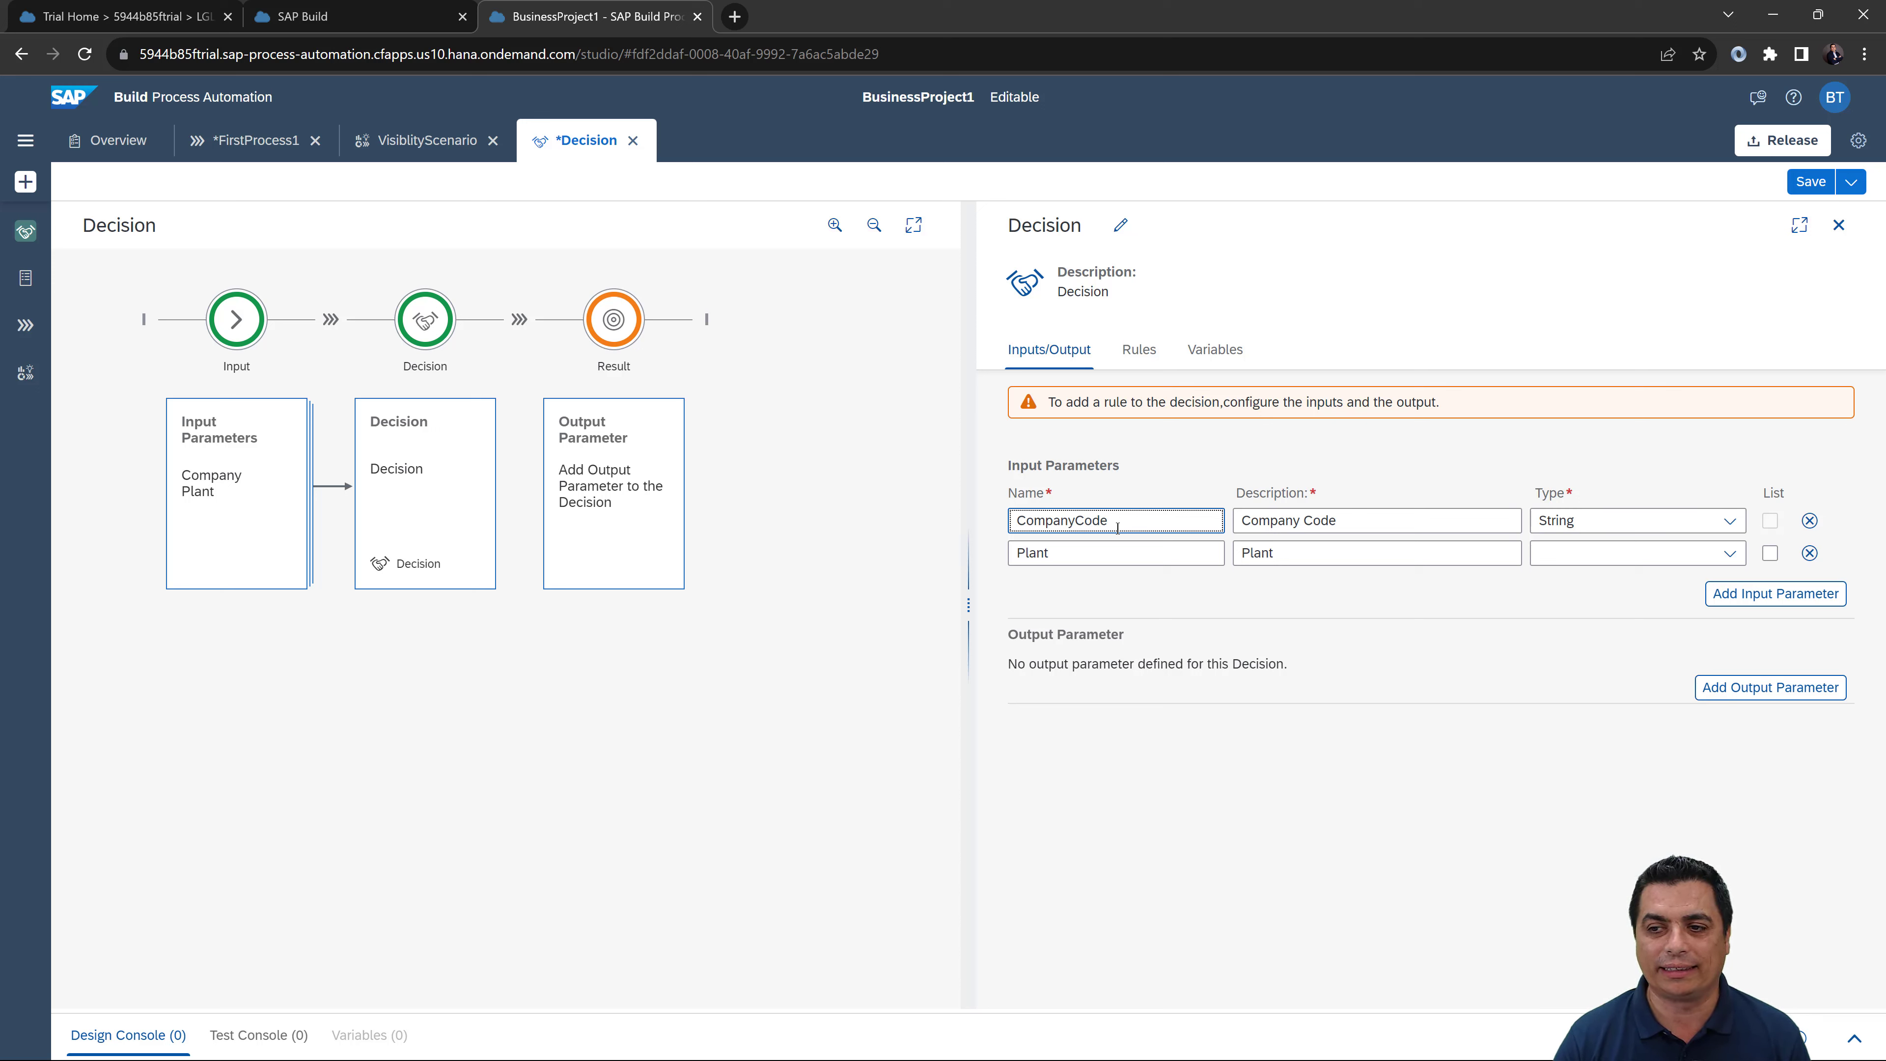
pyautogui.press('BackSpace')
pyautogui.press('BackSpace')
pyautogui.press('BackSpace')
pyautogui.press('BackSpace')
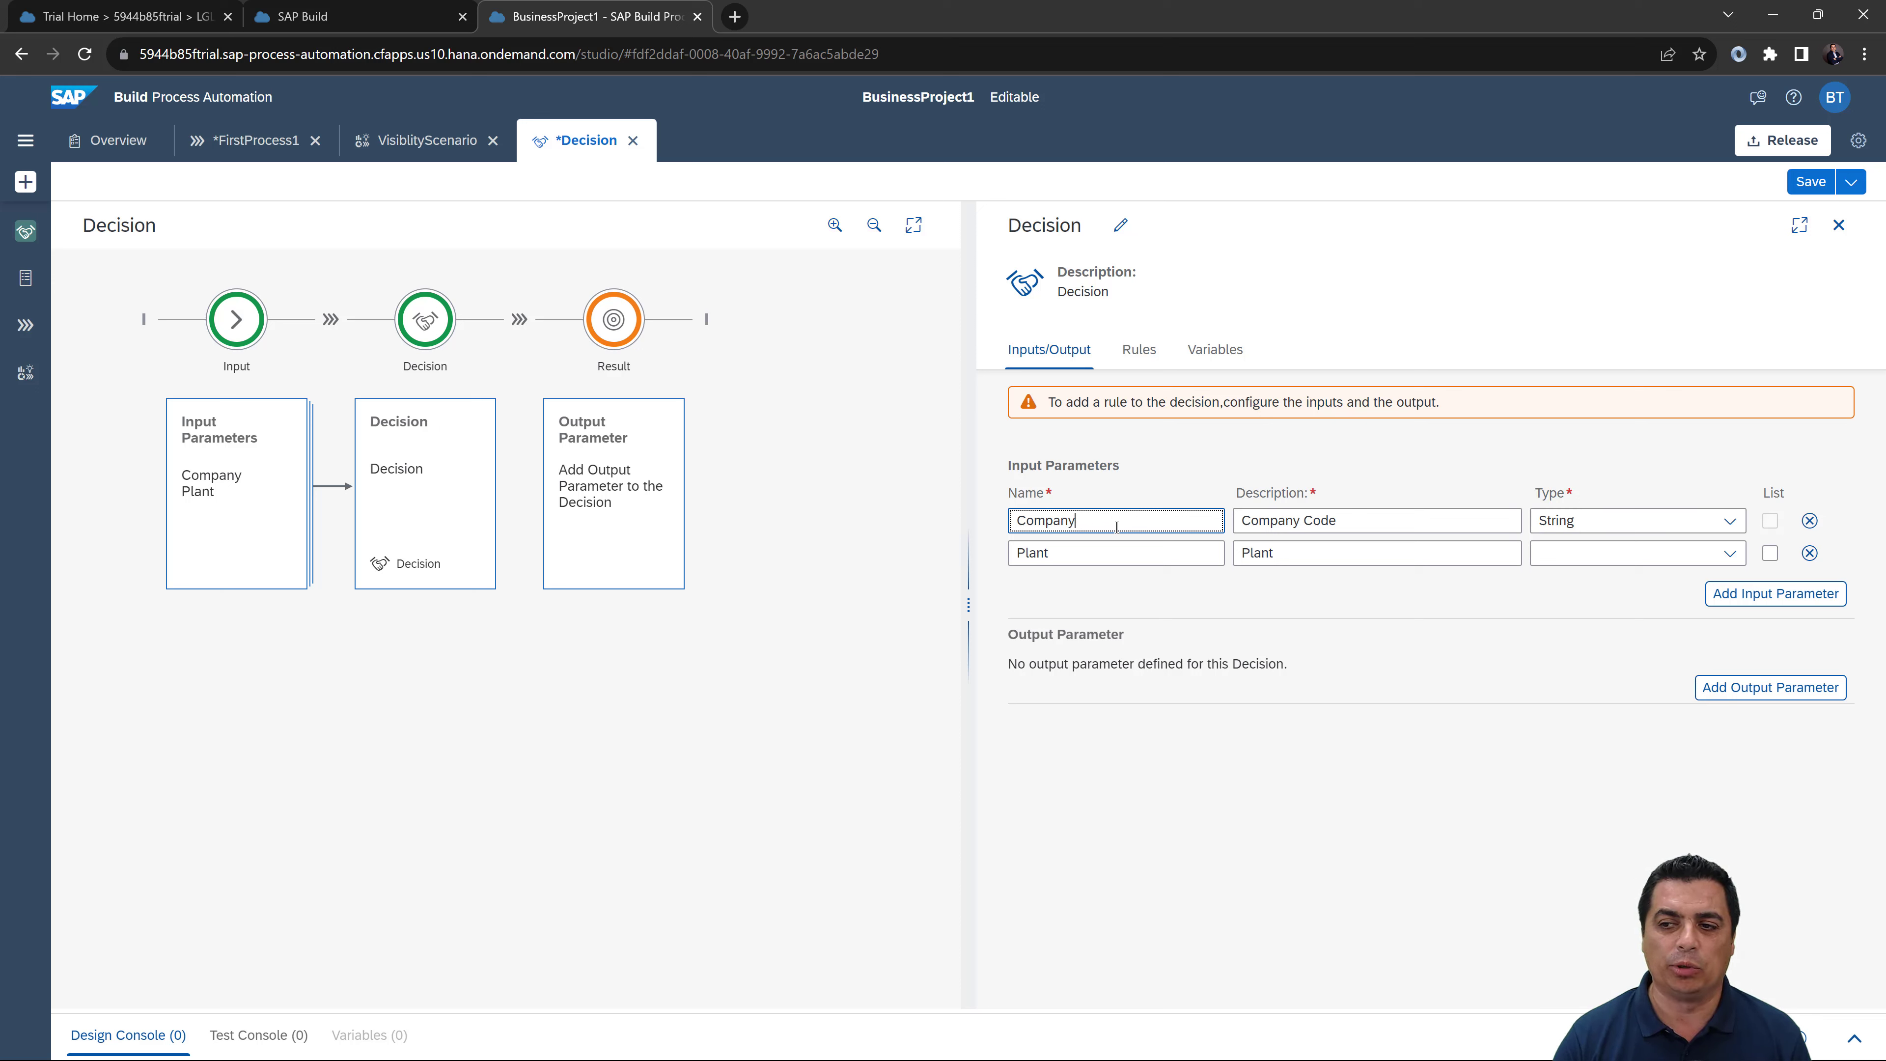
pyautogui.click(1775, 593)
# Step: Name the third input parameter Amount, with description Amount
pyautogui.click(1280, 587)
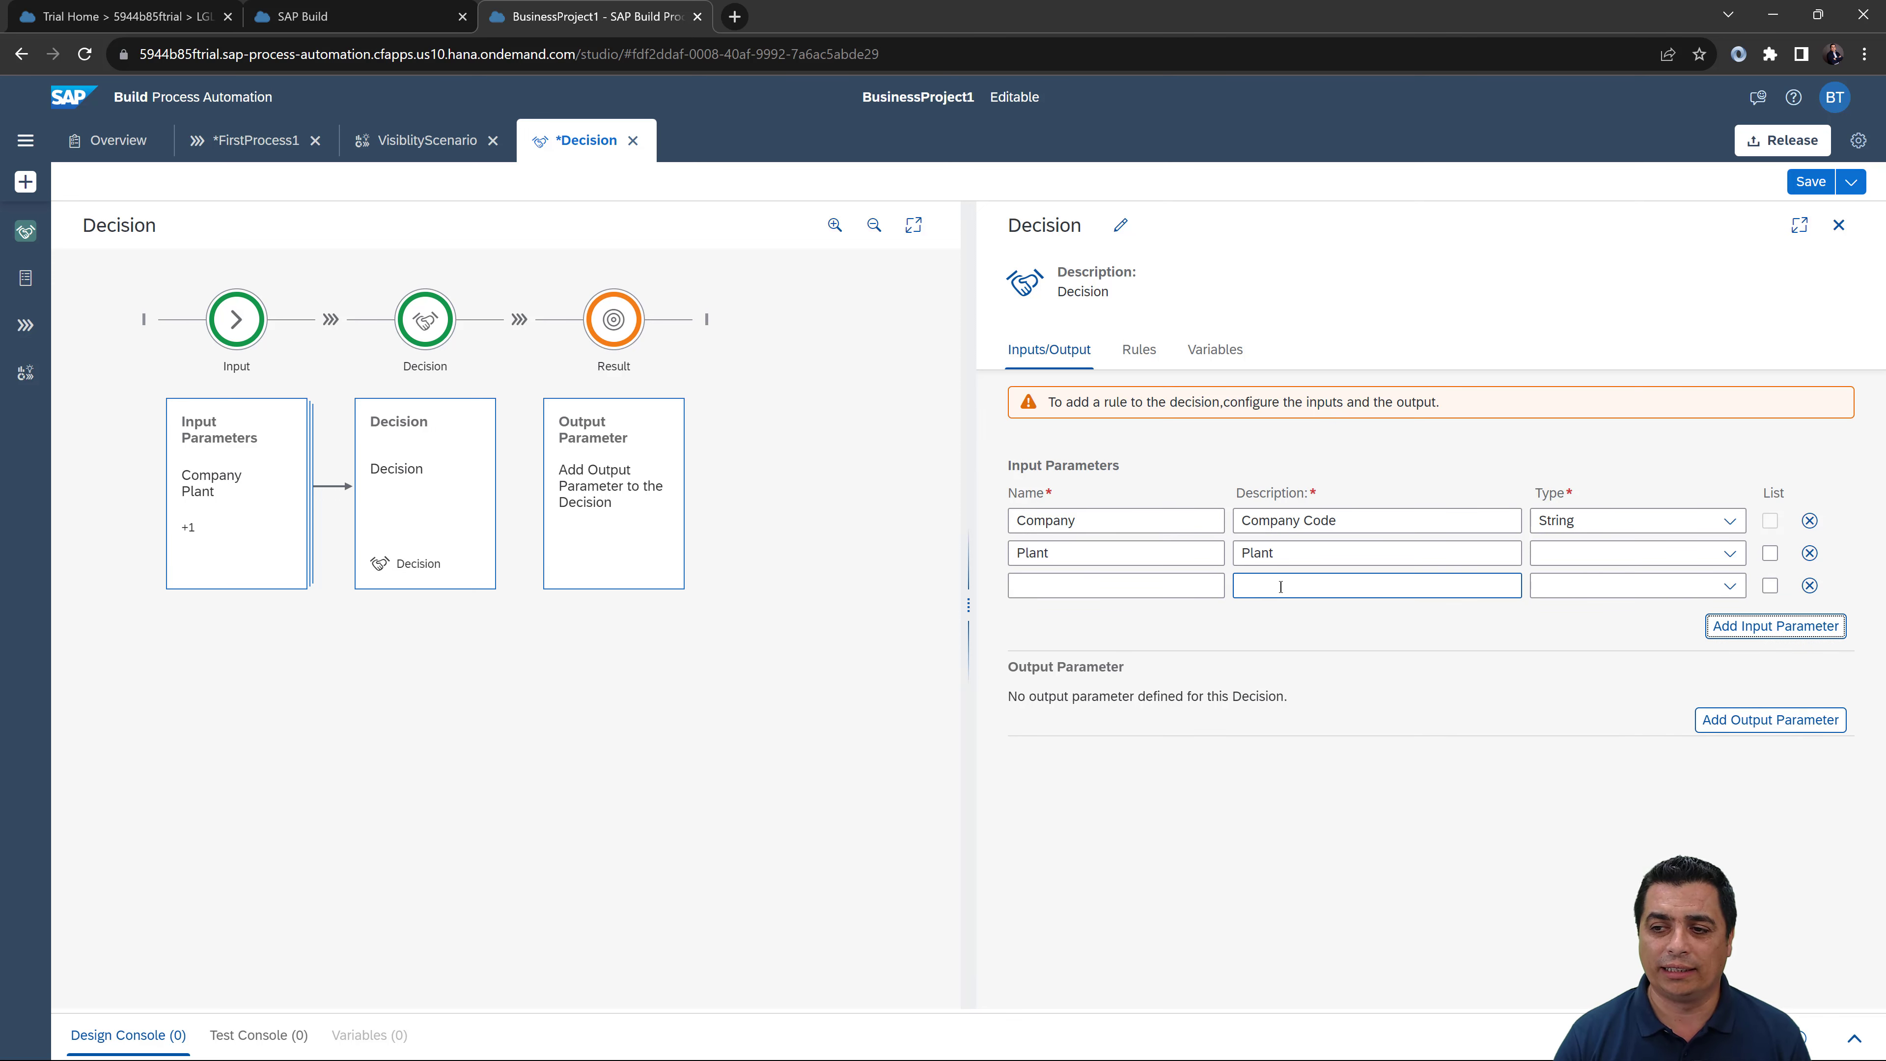
pyautogui.click(1205, 587)
pyautogui.write('amount')
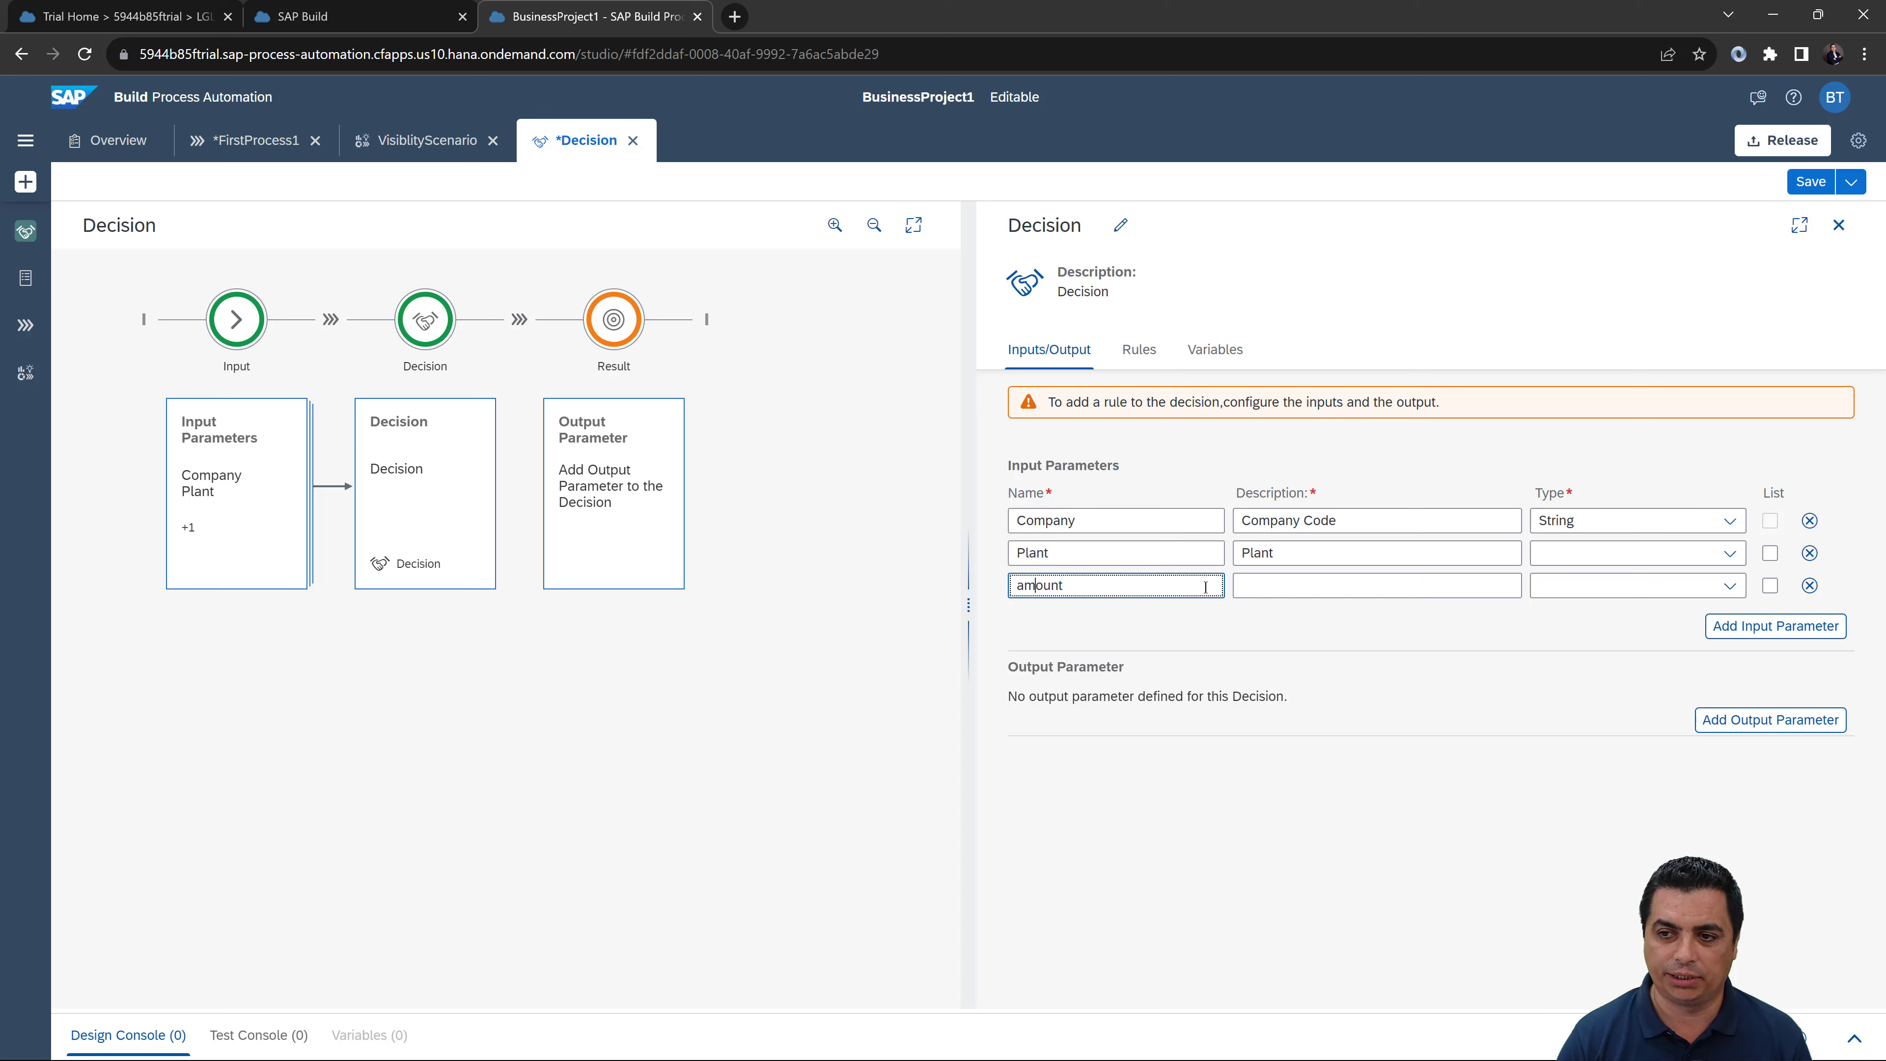
pyautogui.press('Home')
pyautogui.press('Delete')
pyautogui.write('A')
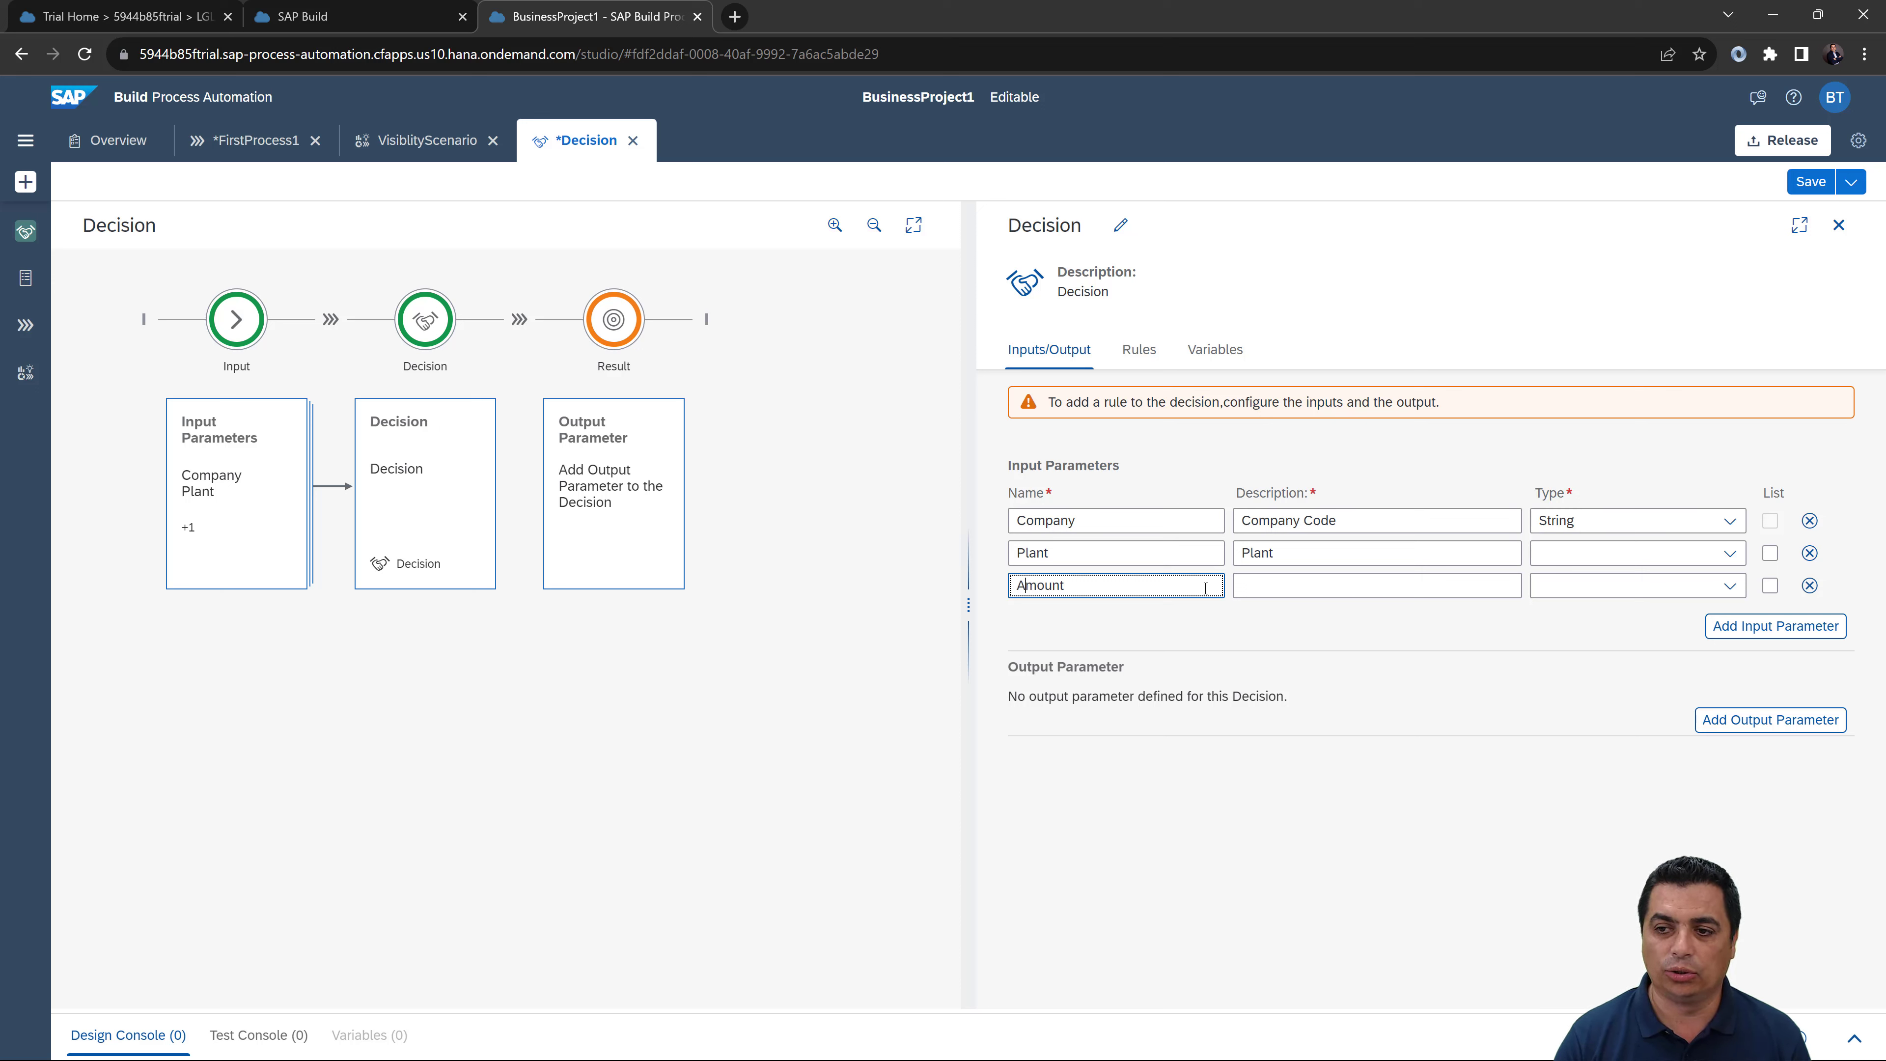
pyautogui.click(1345, 588)
pyautogui.write('Amount')
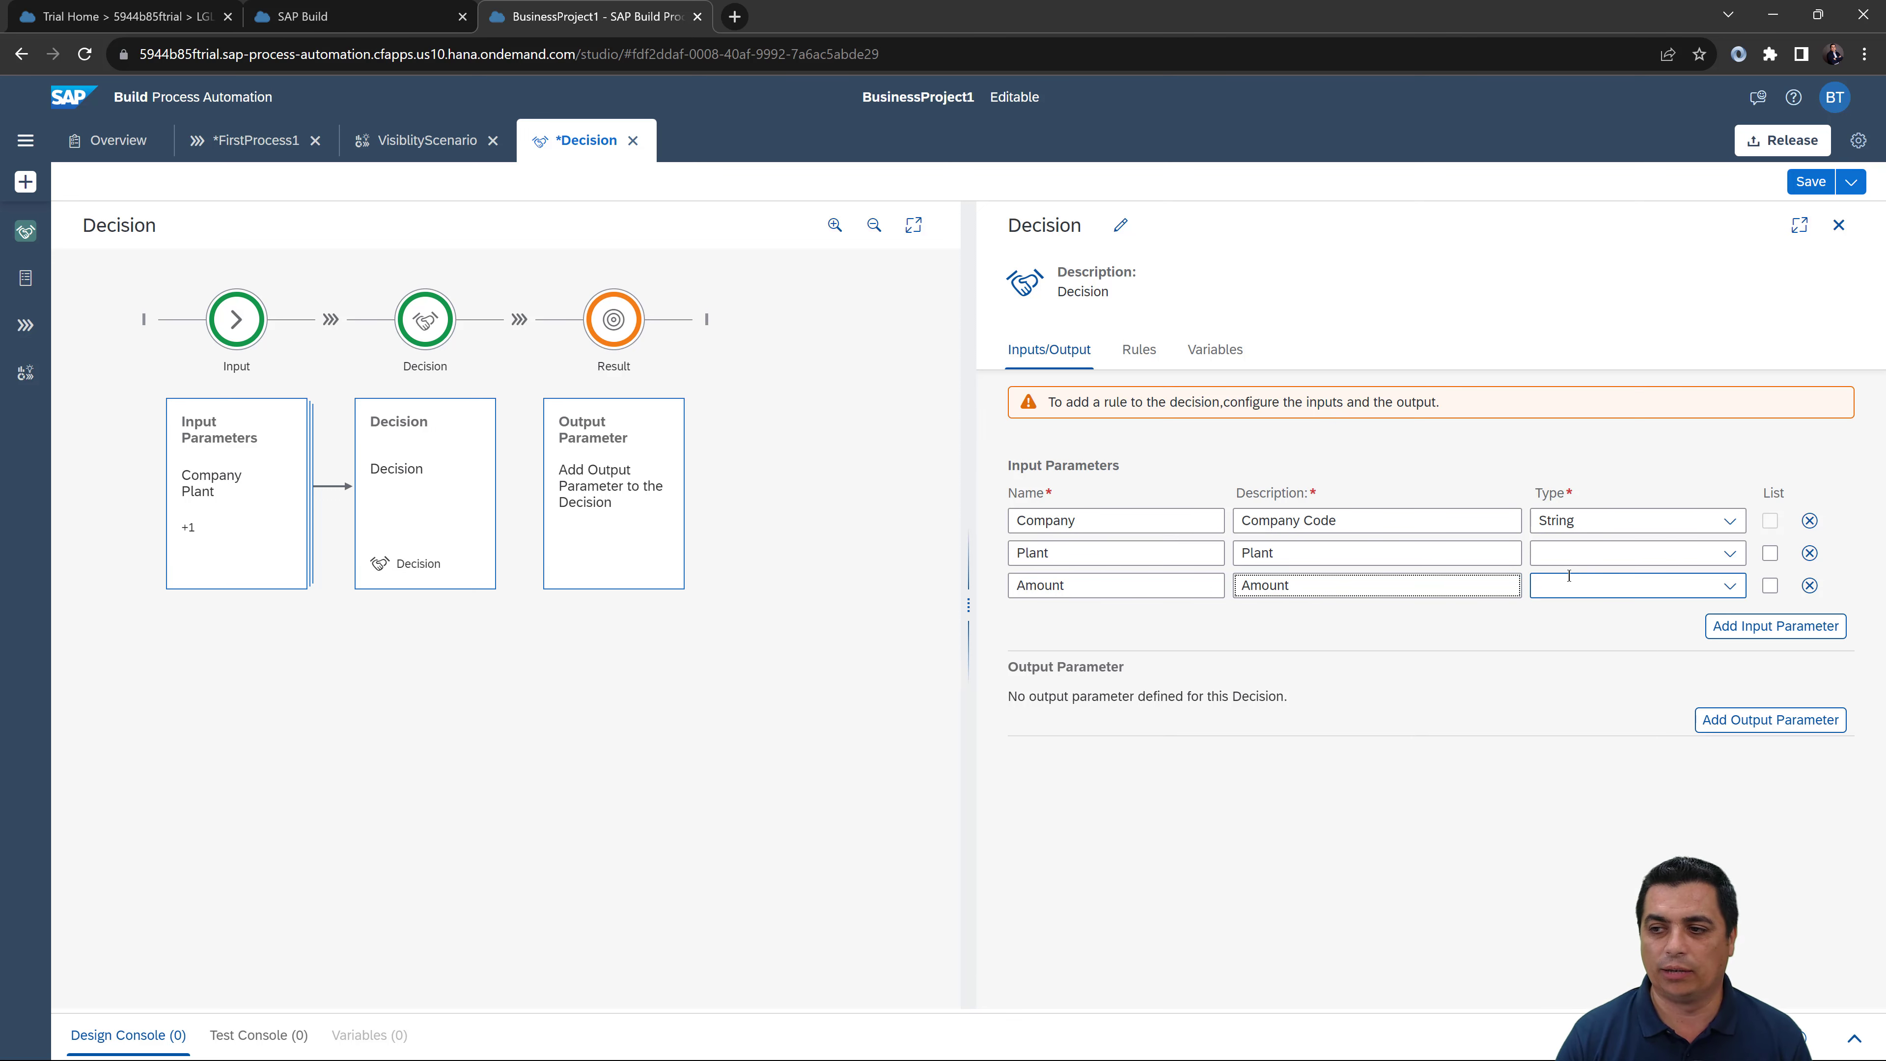
# Step: Make Plant a String and Amount a Number, then add an output parameter row
pyautogui.click(1710, 559)
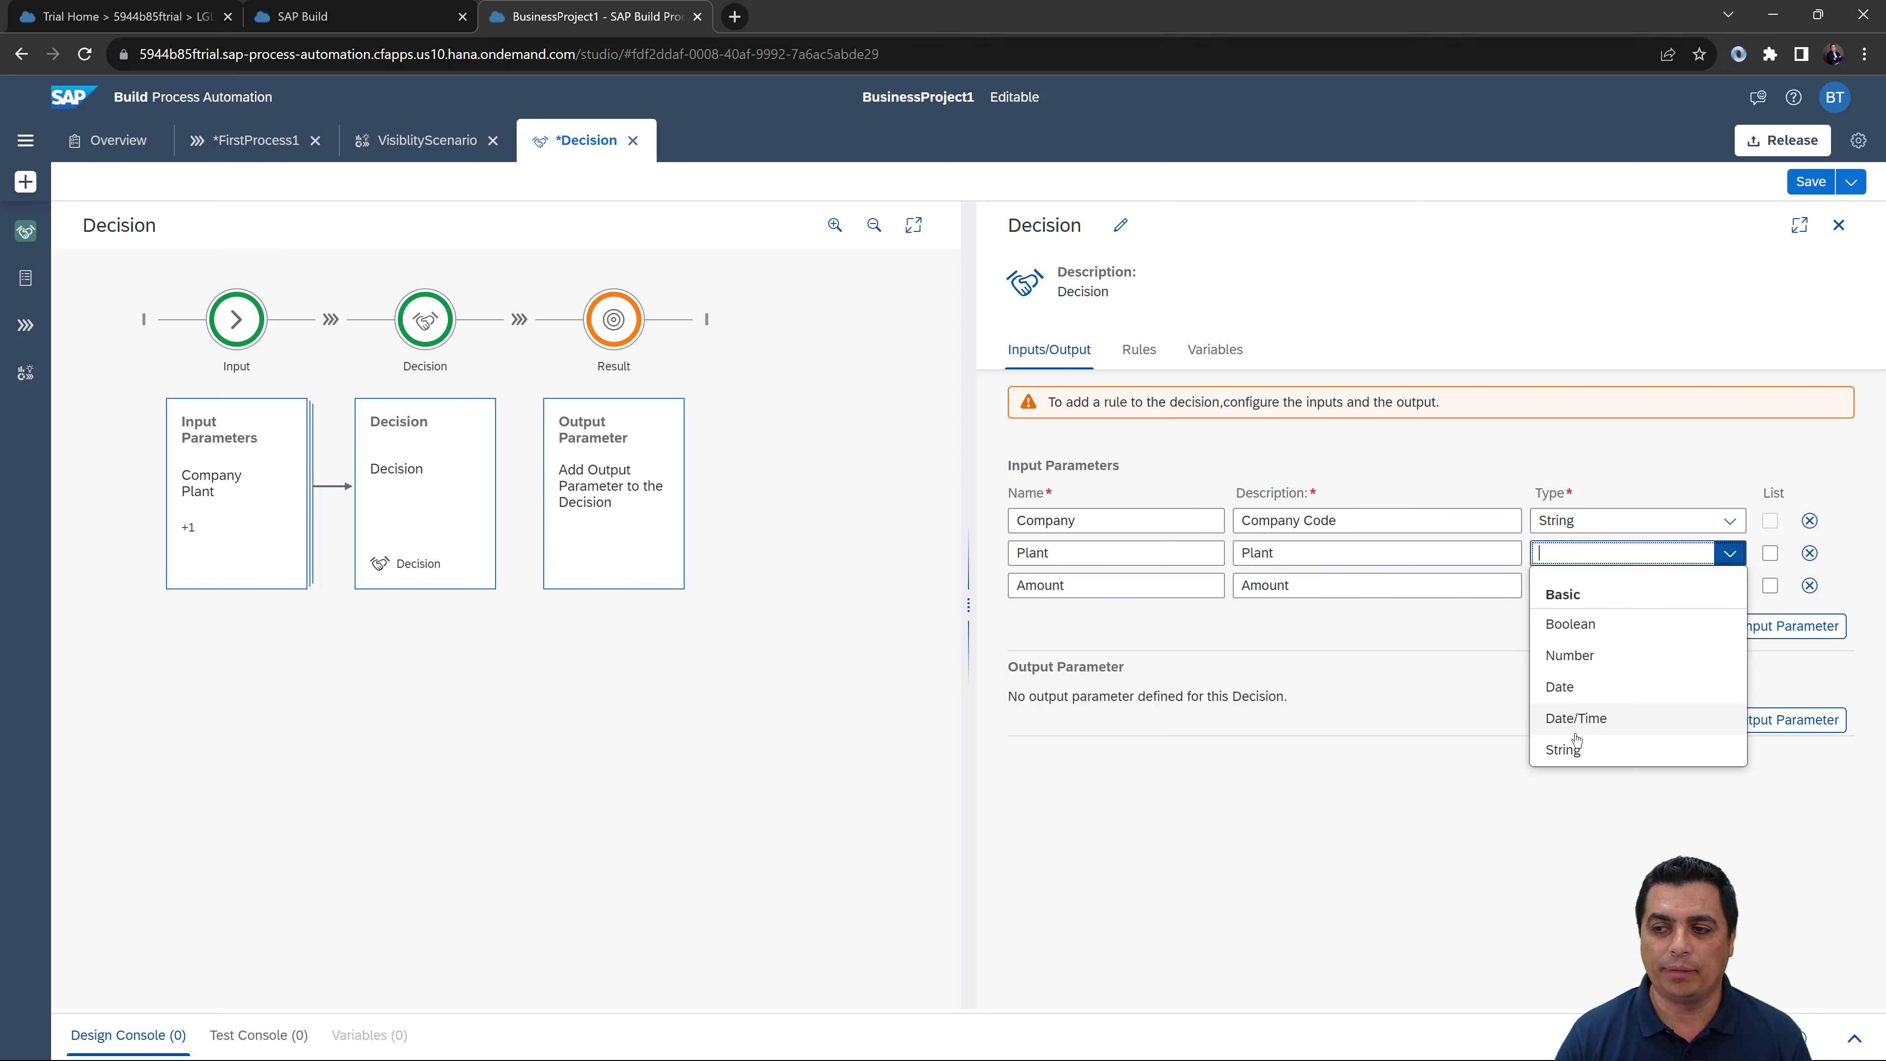
pyautogui.click(1566, 749)
pyautogui.click(1707, 585)
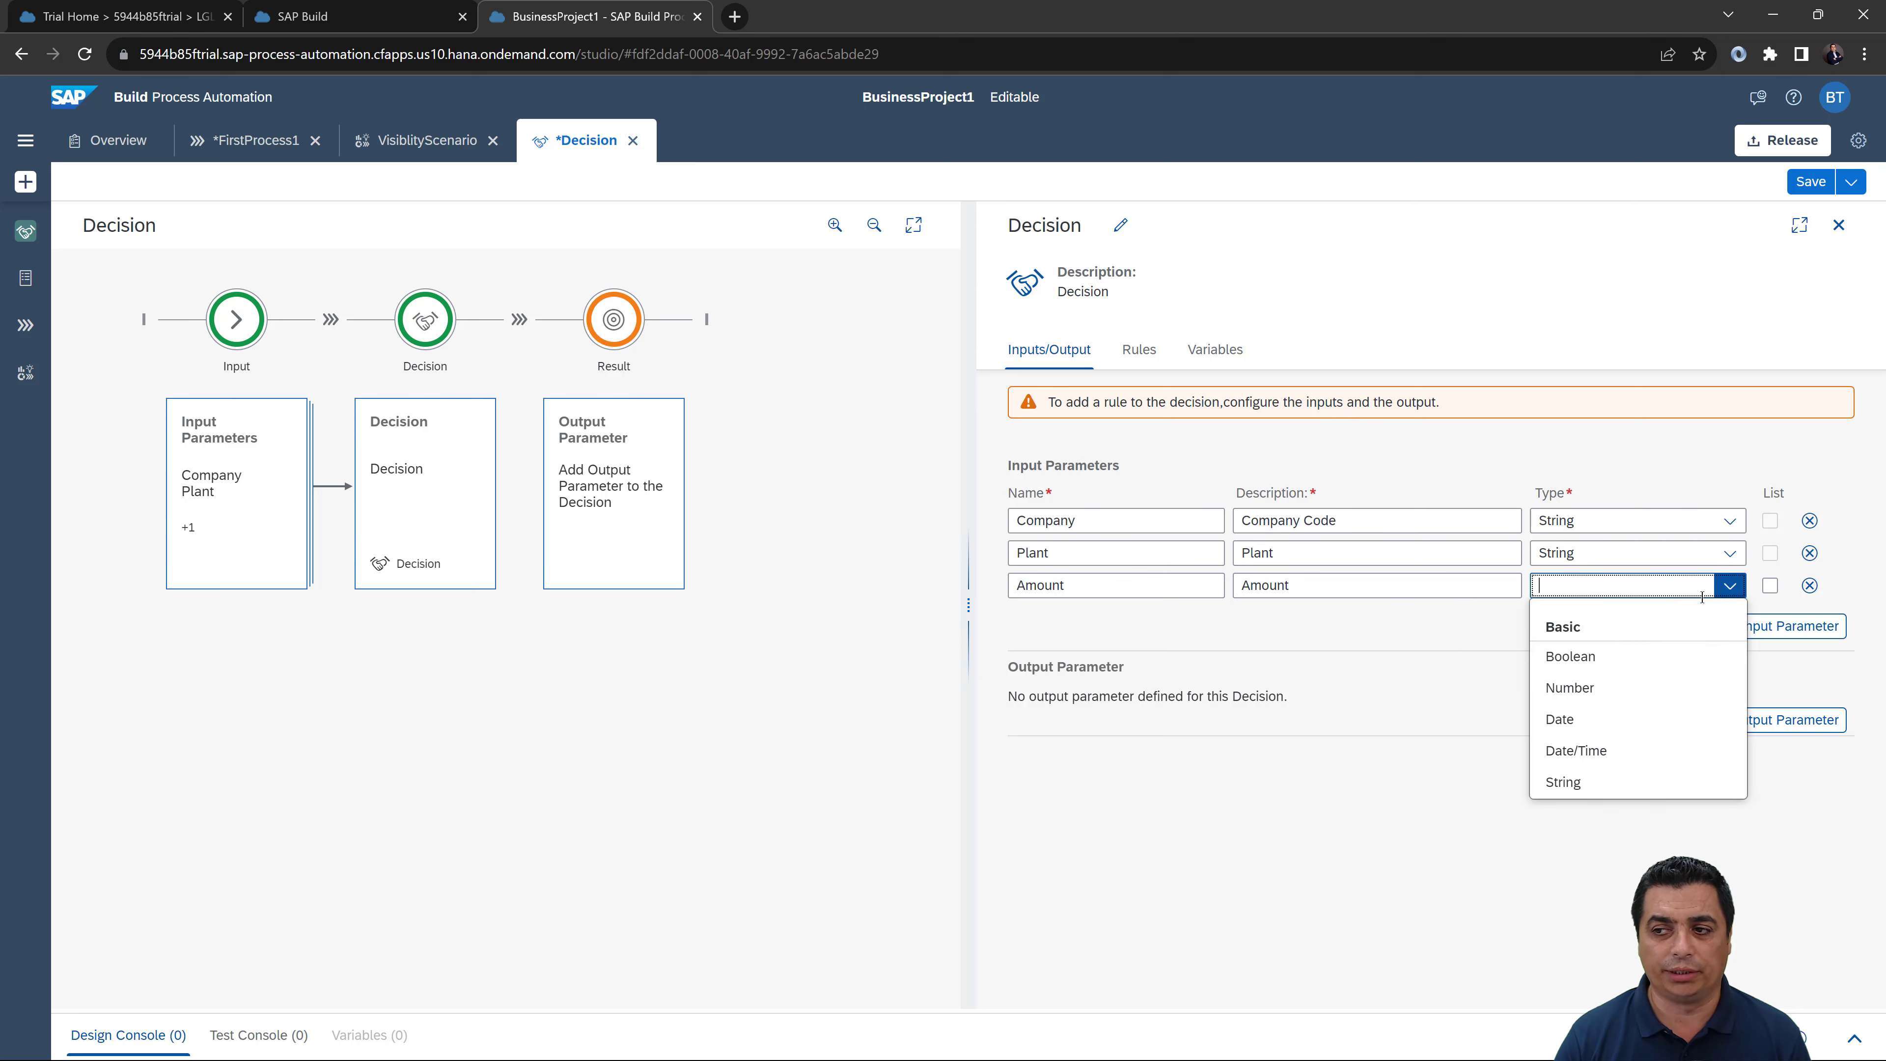
pyautogui.click(1703, 693)
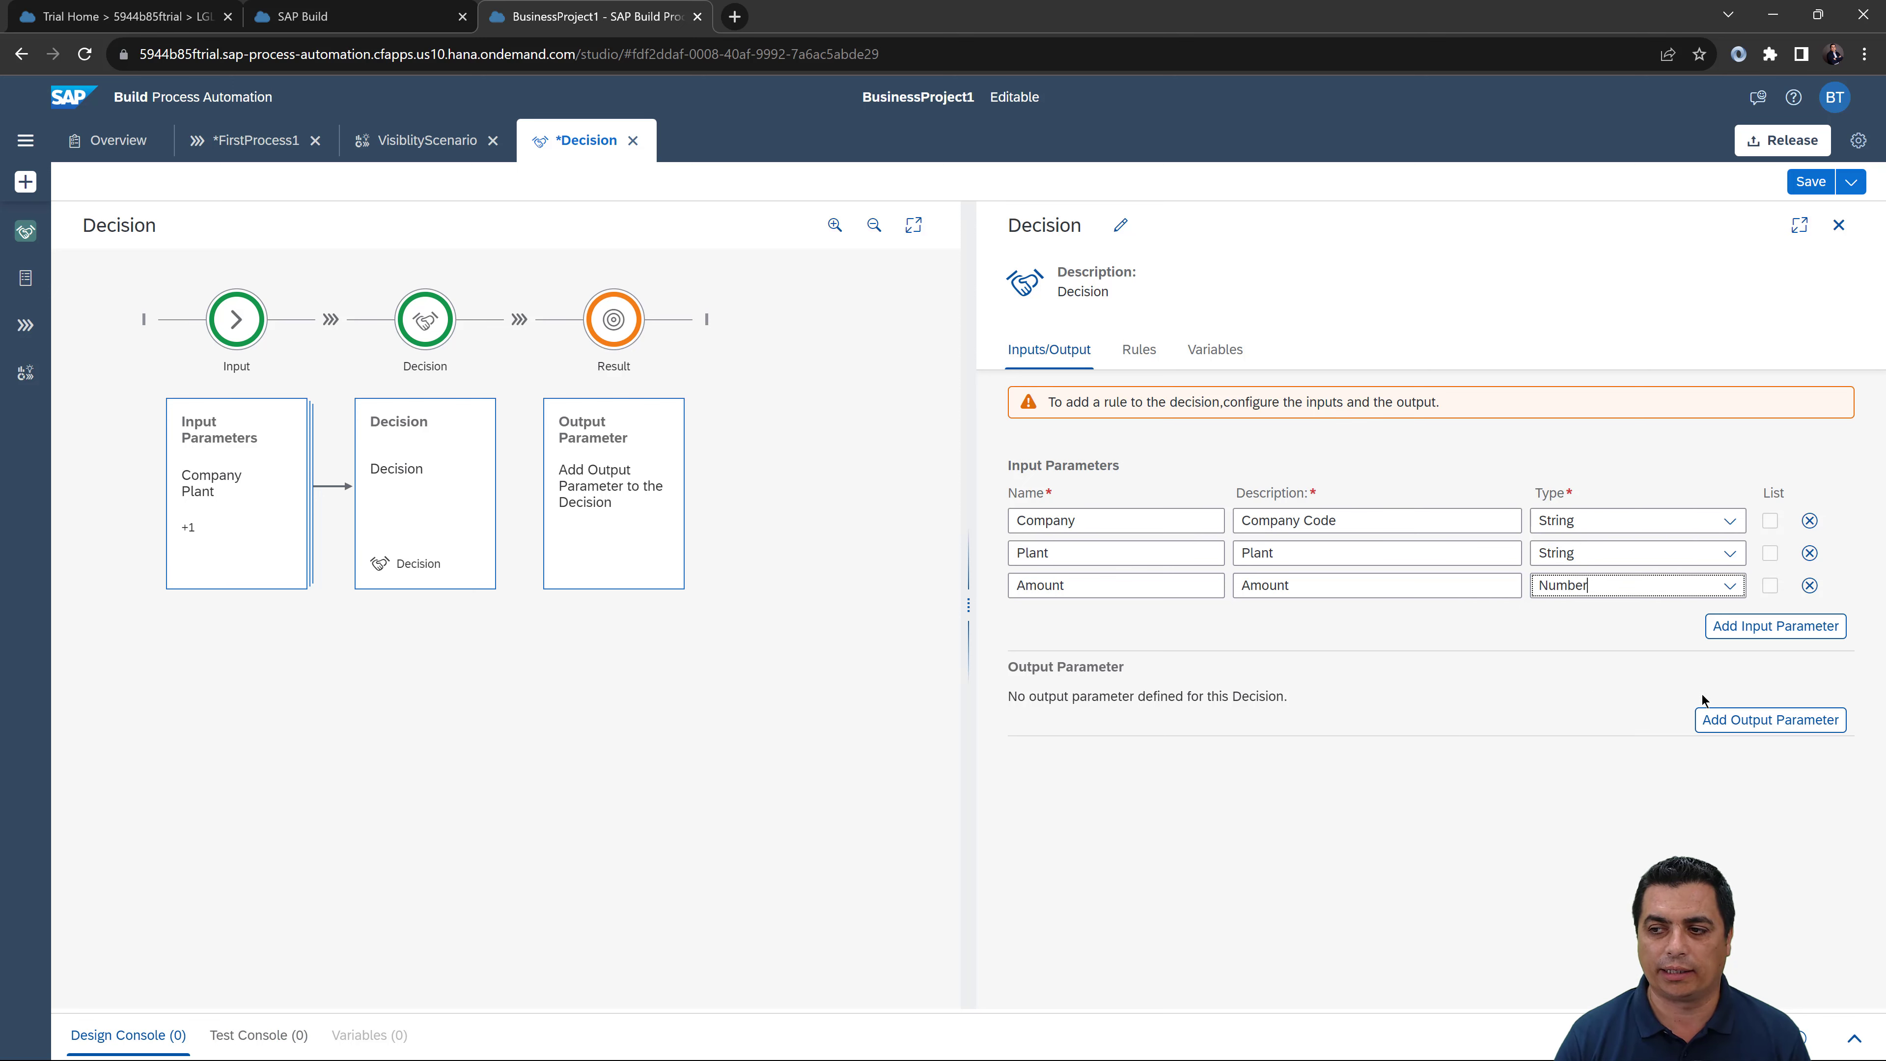
pyautogui.click(1767, 720)
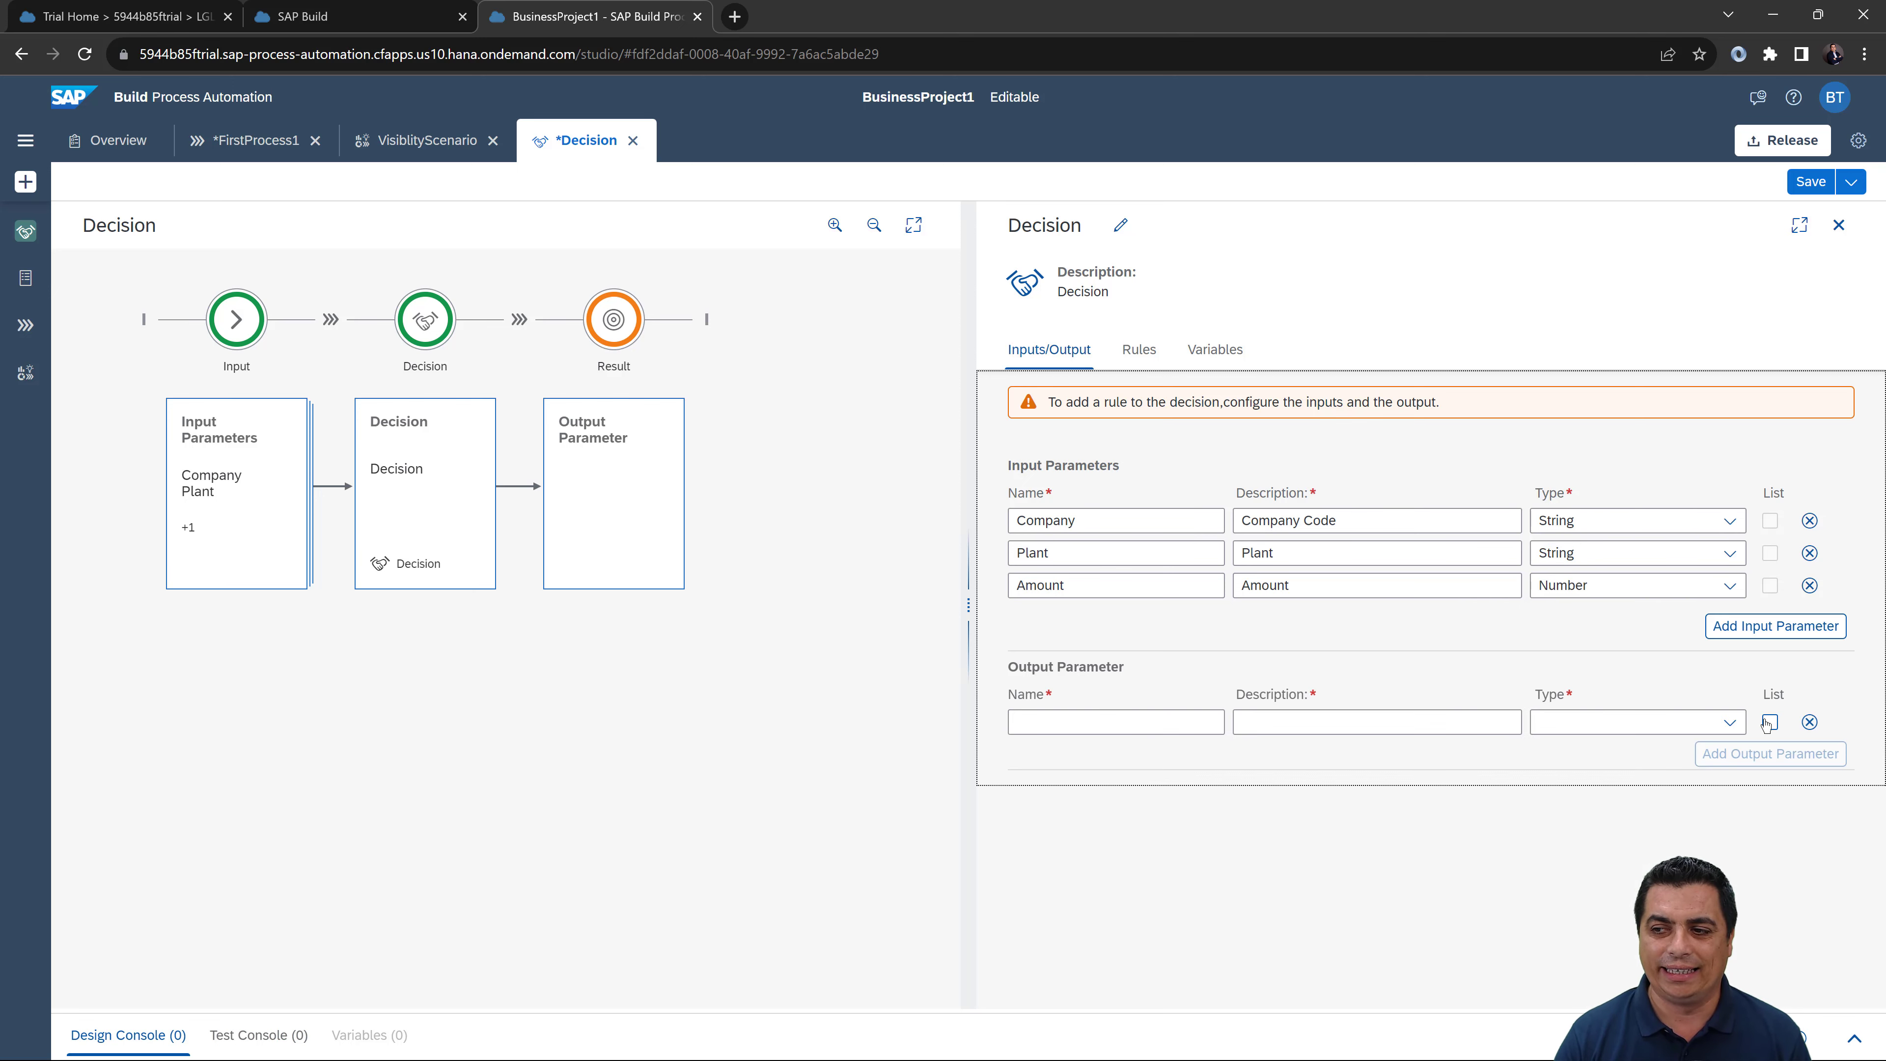
# Step: Define the output parameter Approver, described as Approver, with type String
pyautogui.click(1198, 719)
pyautogui.write('Approver')
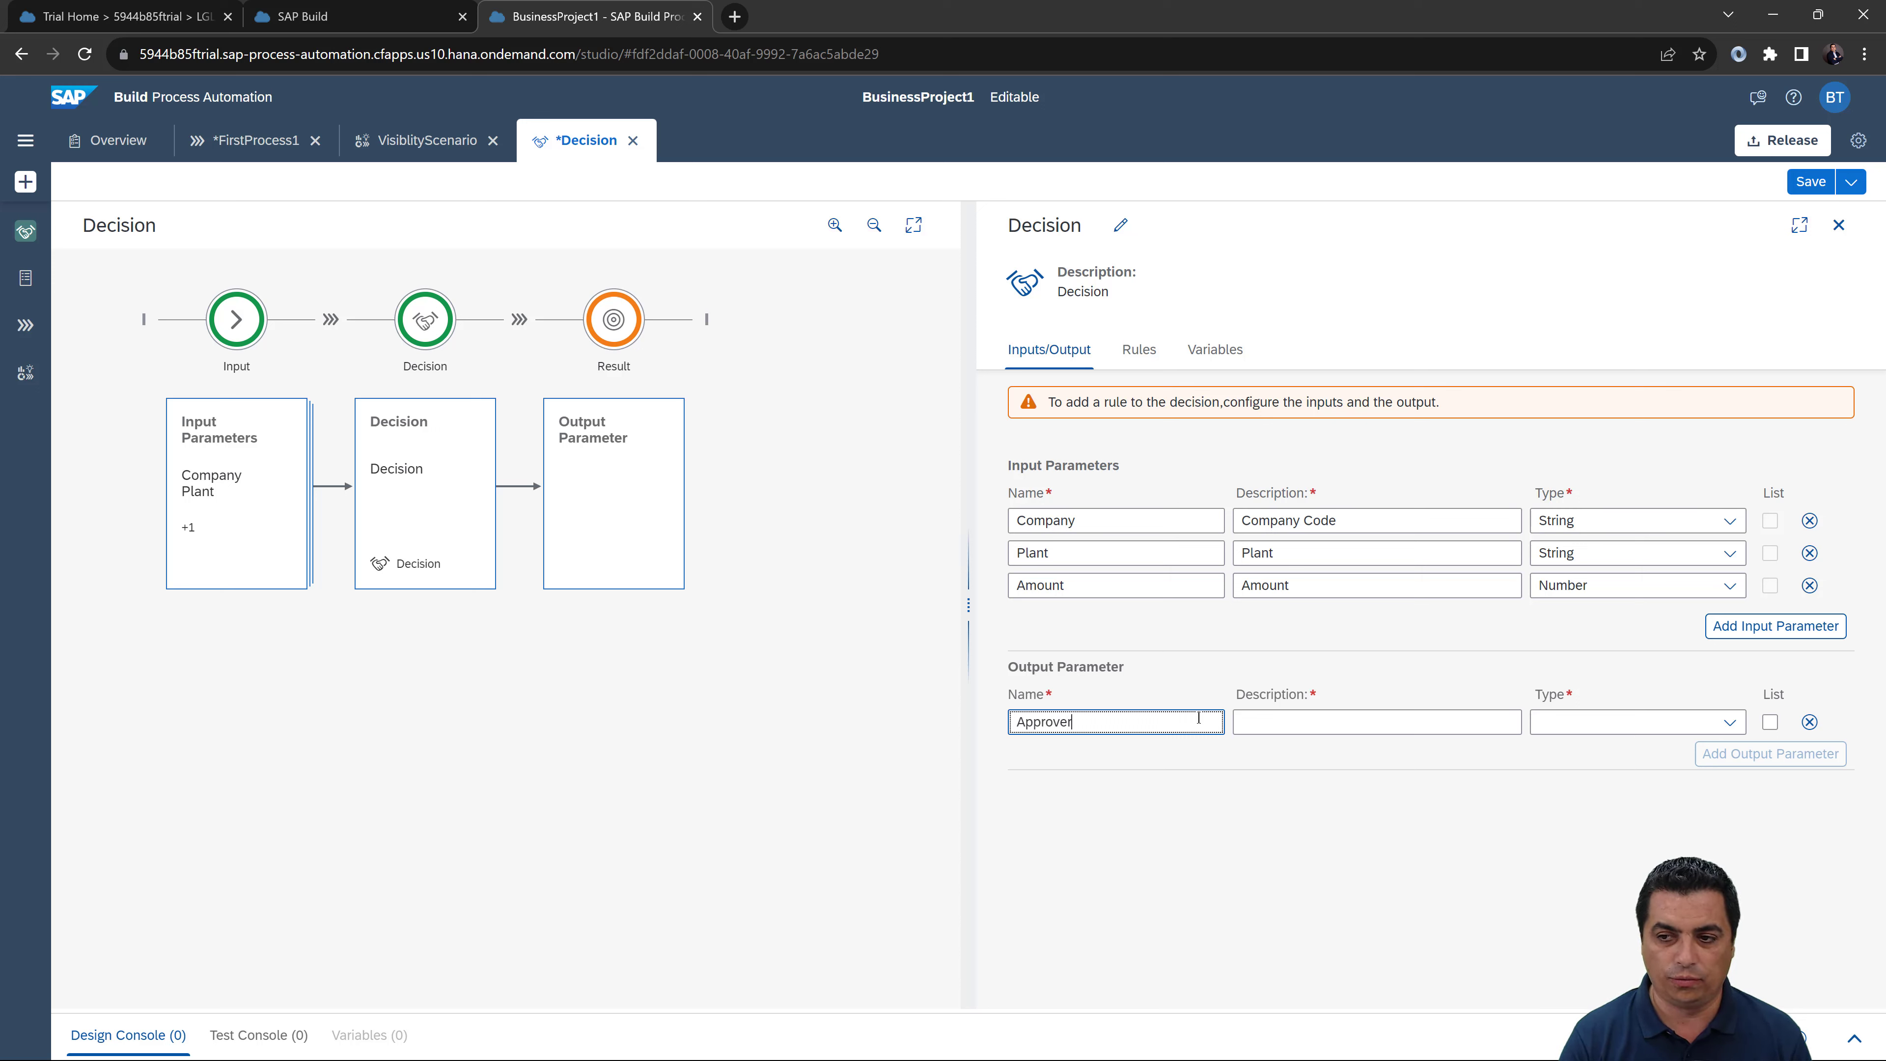
pyautogui.click(1252, 722)
pyautogui.write('App')
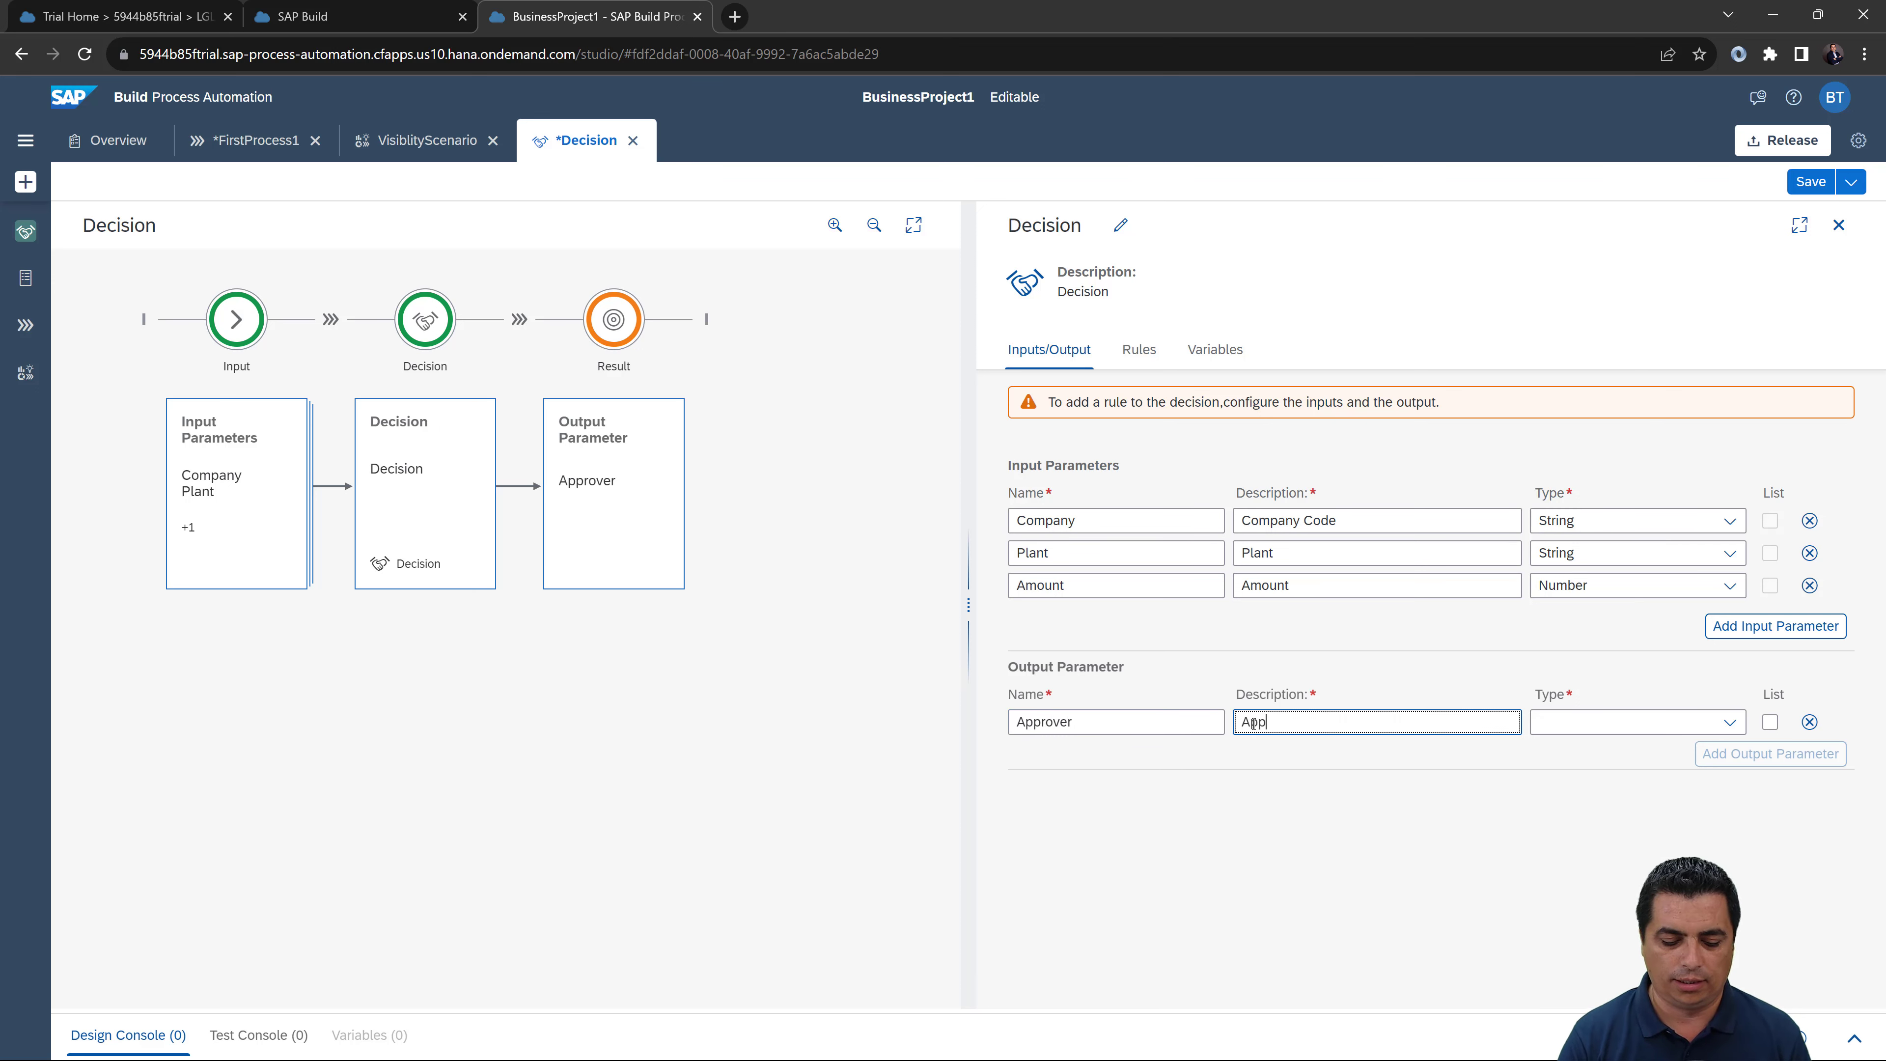
pyautogui.write('rover')
pyautogui.click(1551, 728)
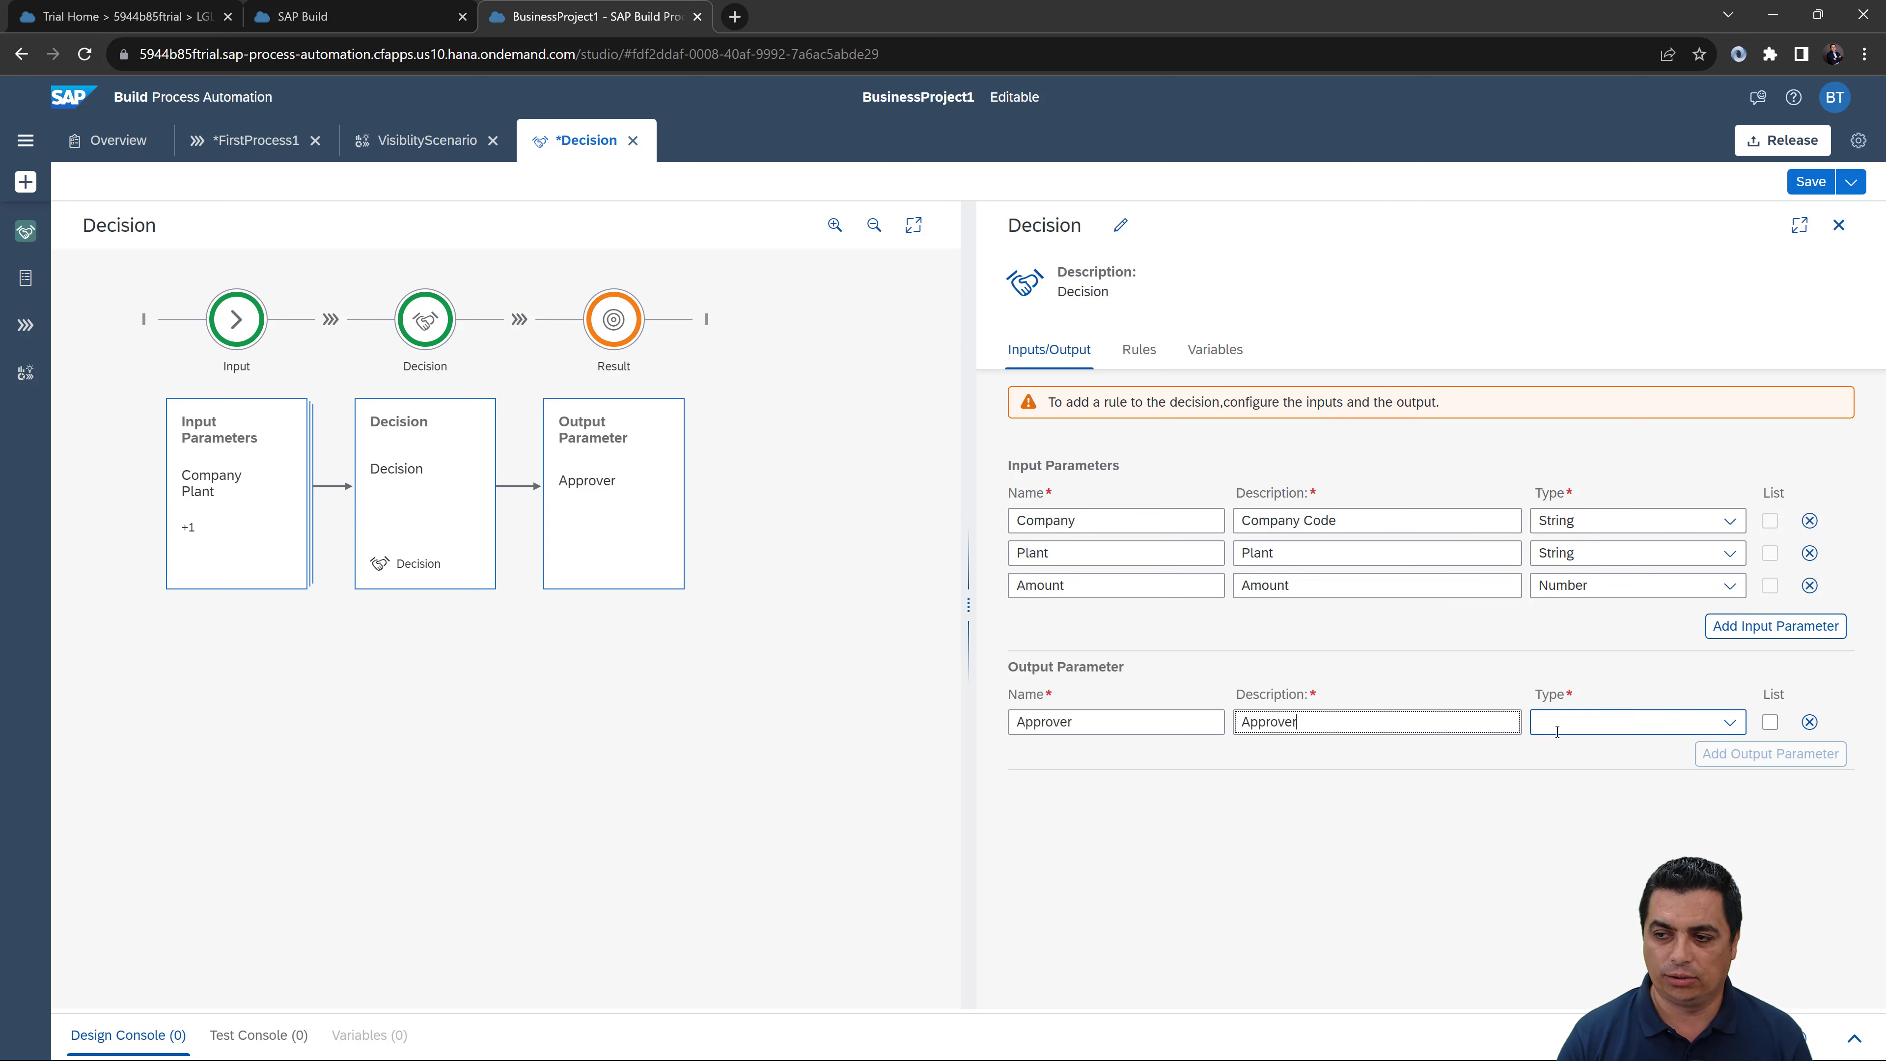
pyautogui.write('String')
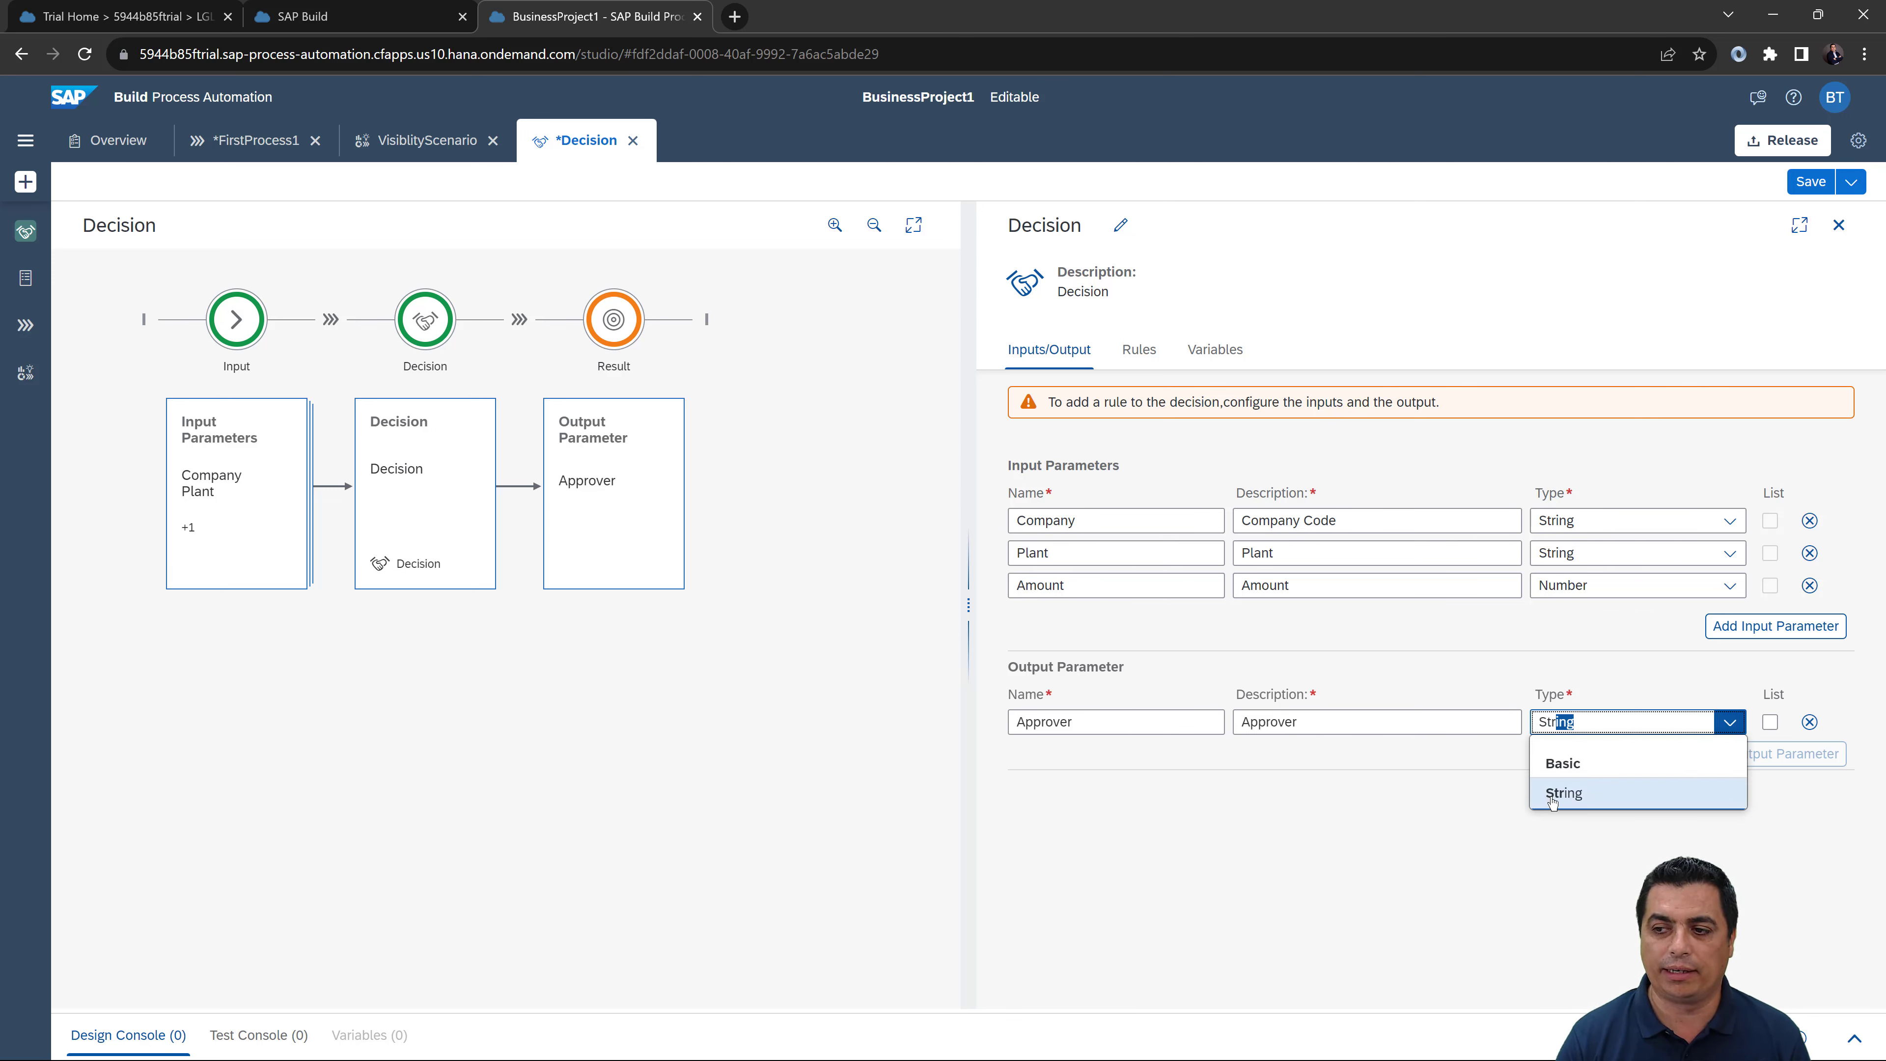
pyautogui.click(1549, 796)
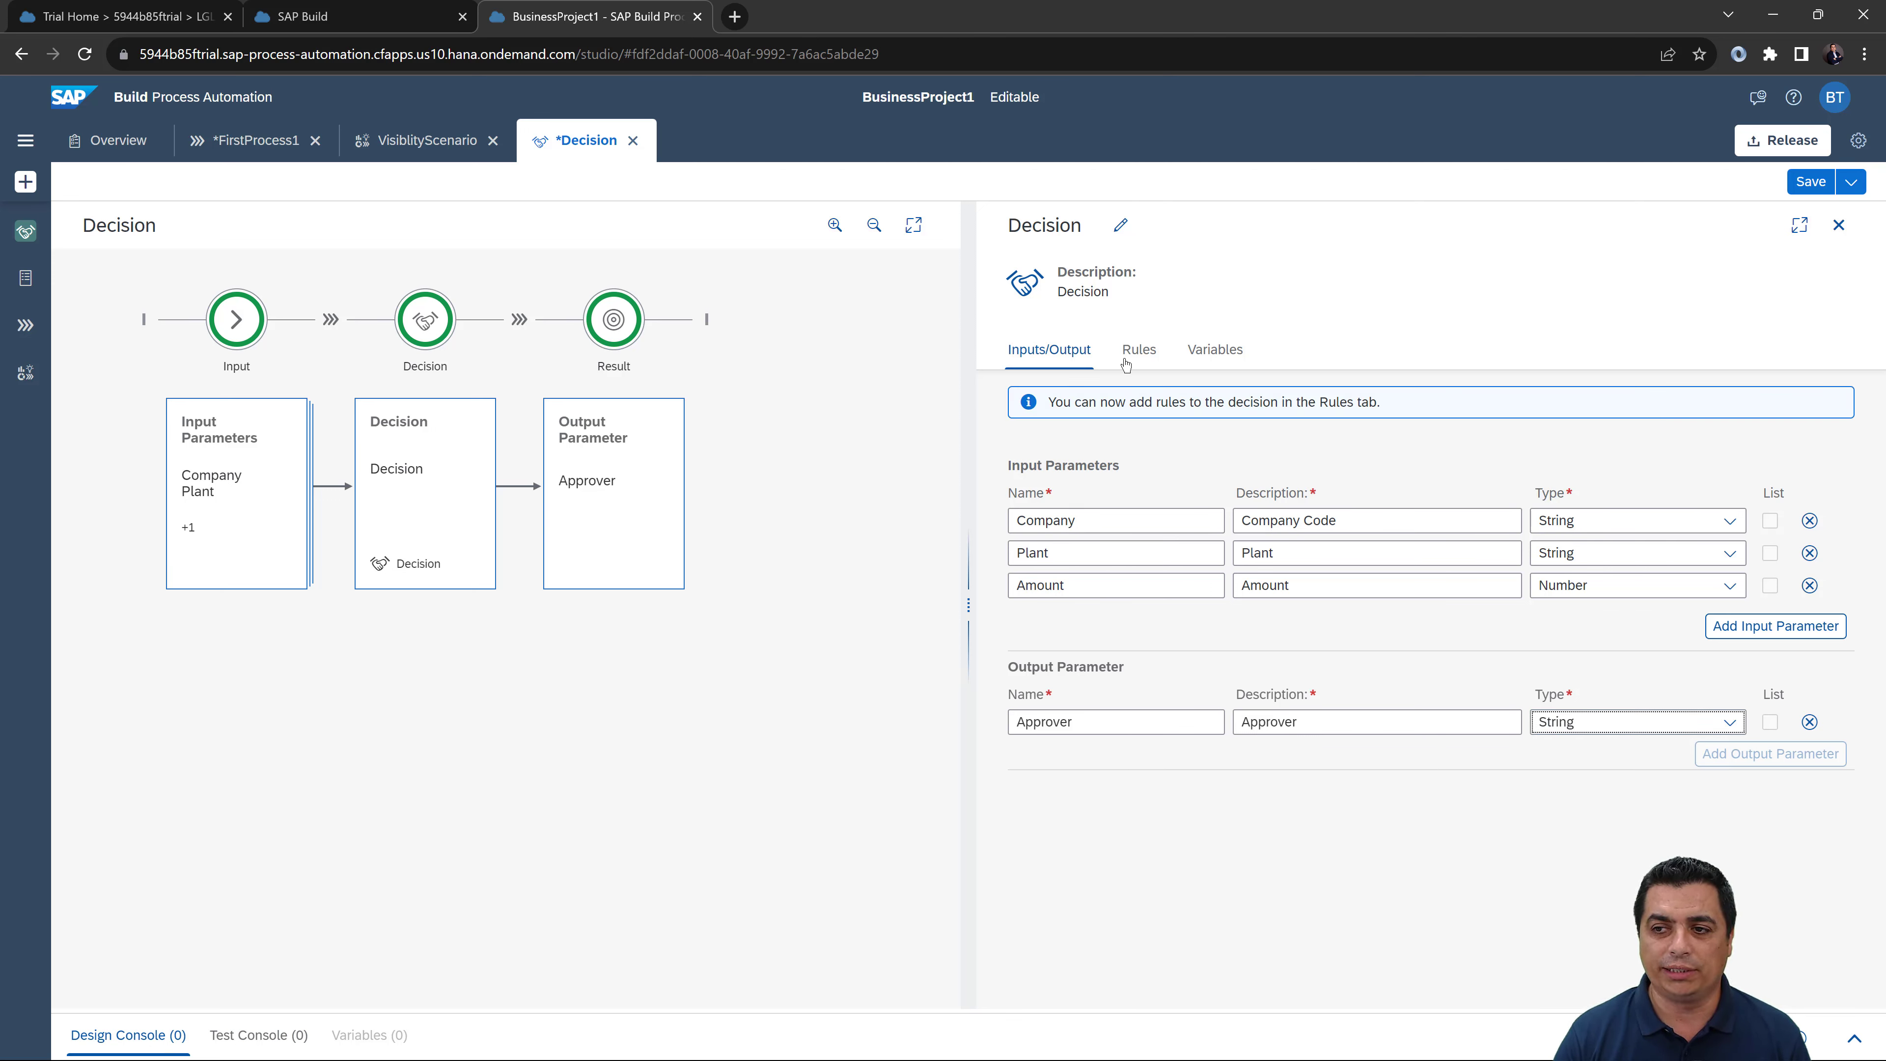
# Step: Start a new rule from the decision's Rules tab
pyautogui.click(1144, 354)
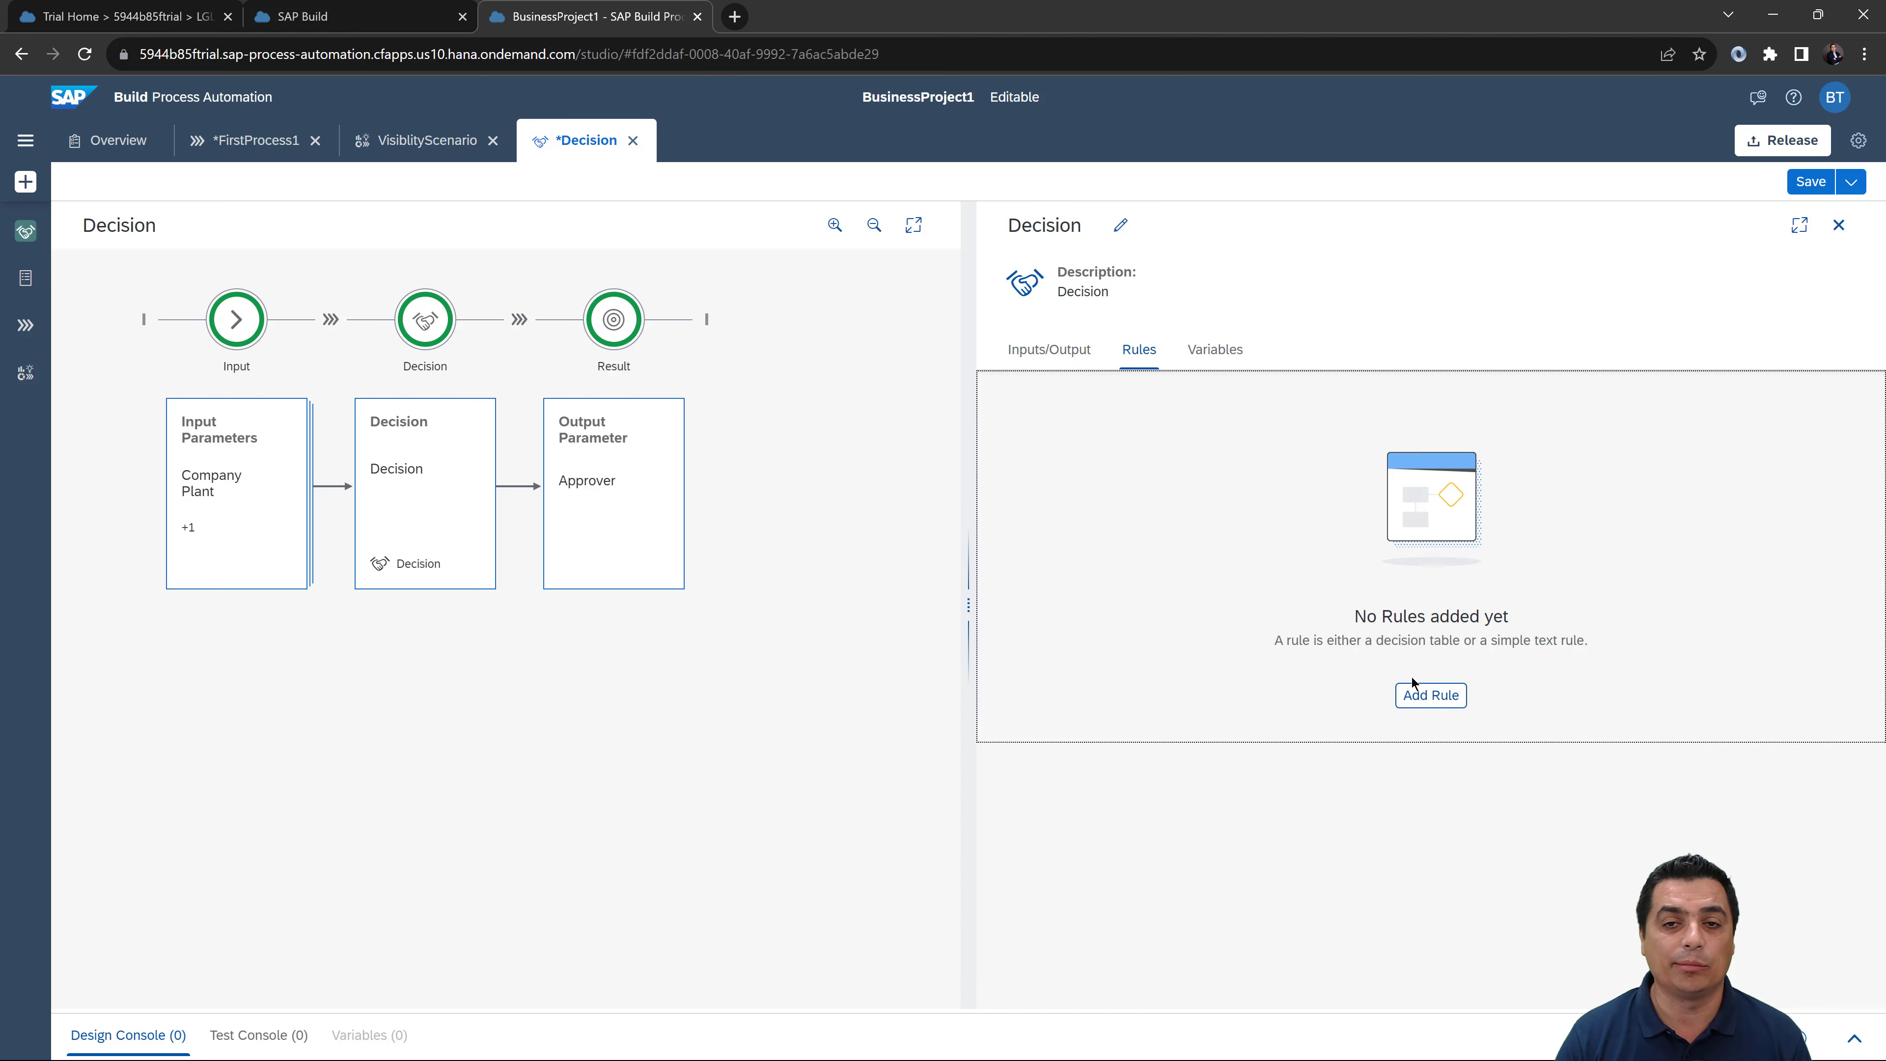
pyautogui.click(1435, 697)
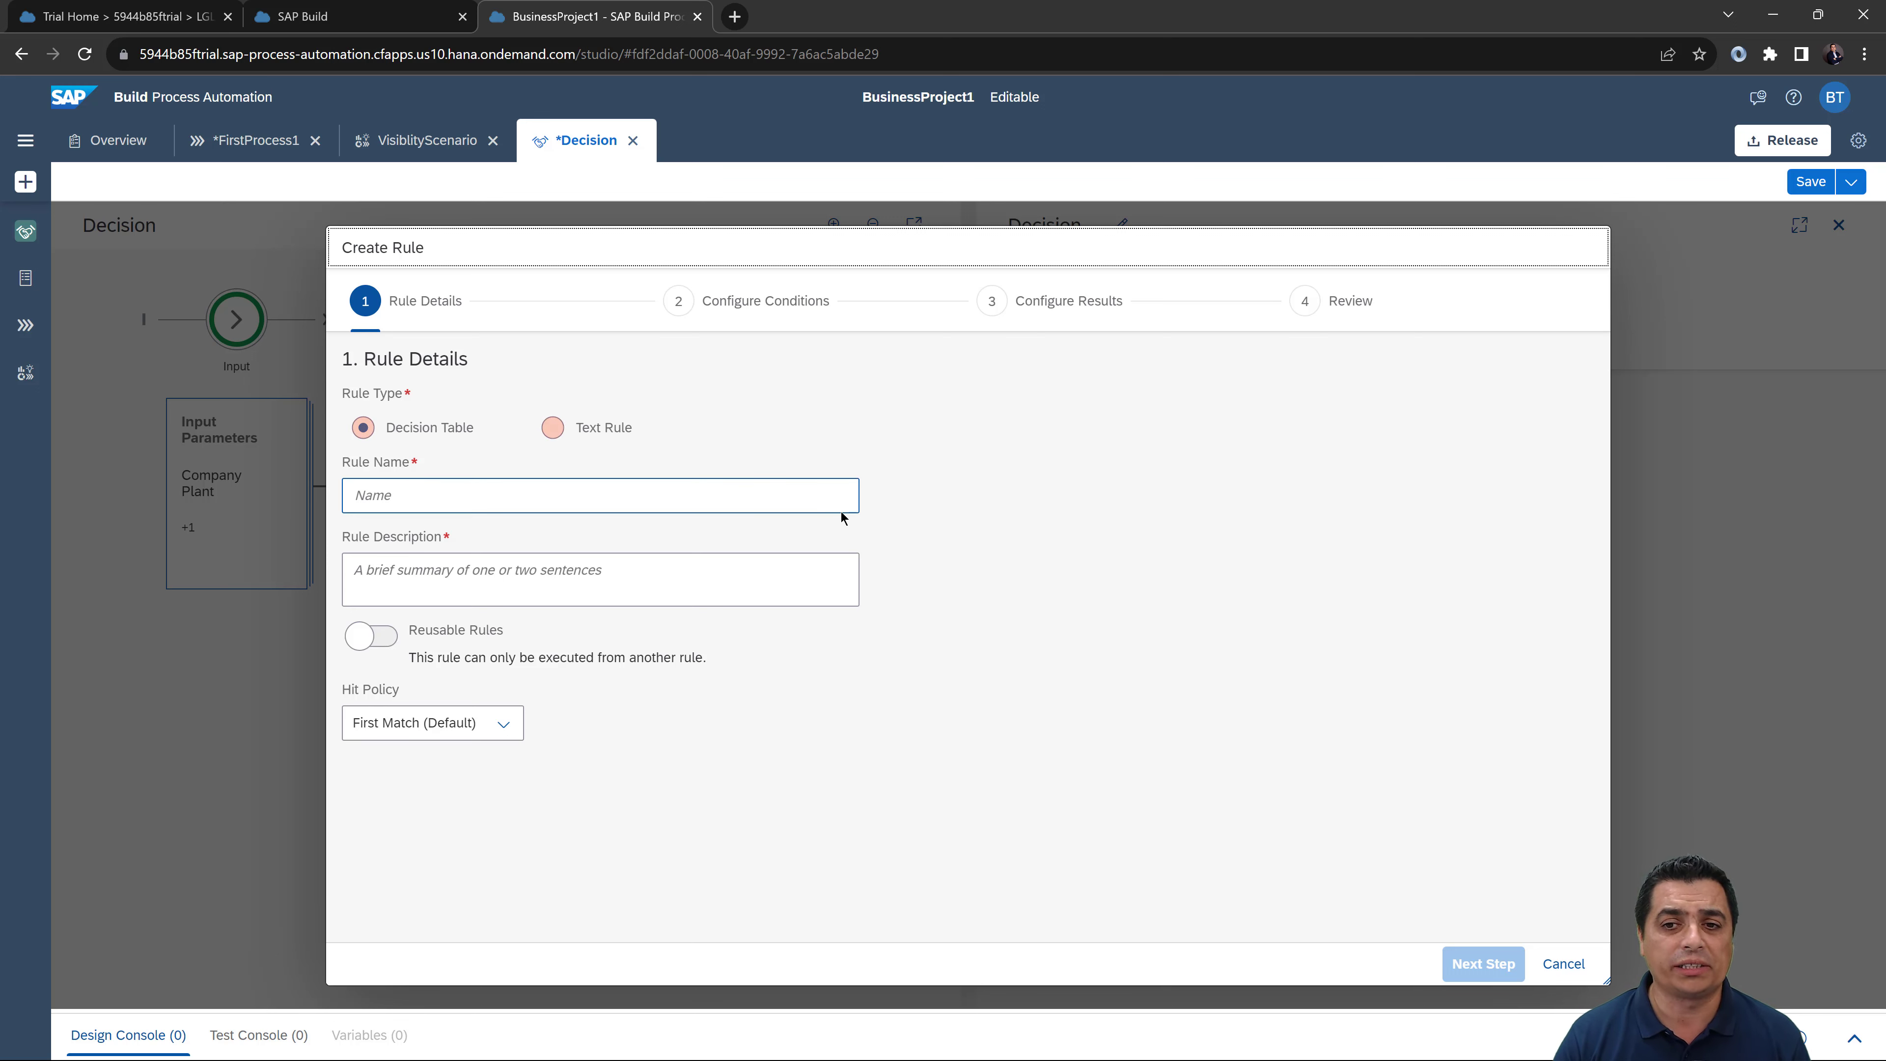
# Step: Keep Decision Table as the rule type and name the rule ApproverDetermination
pyautogui.click(553, 428)
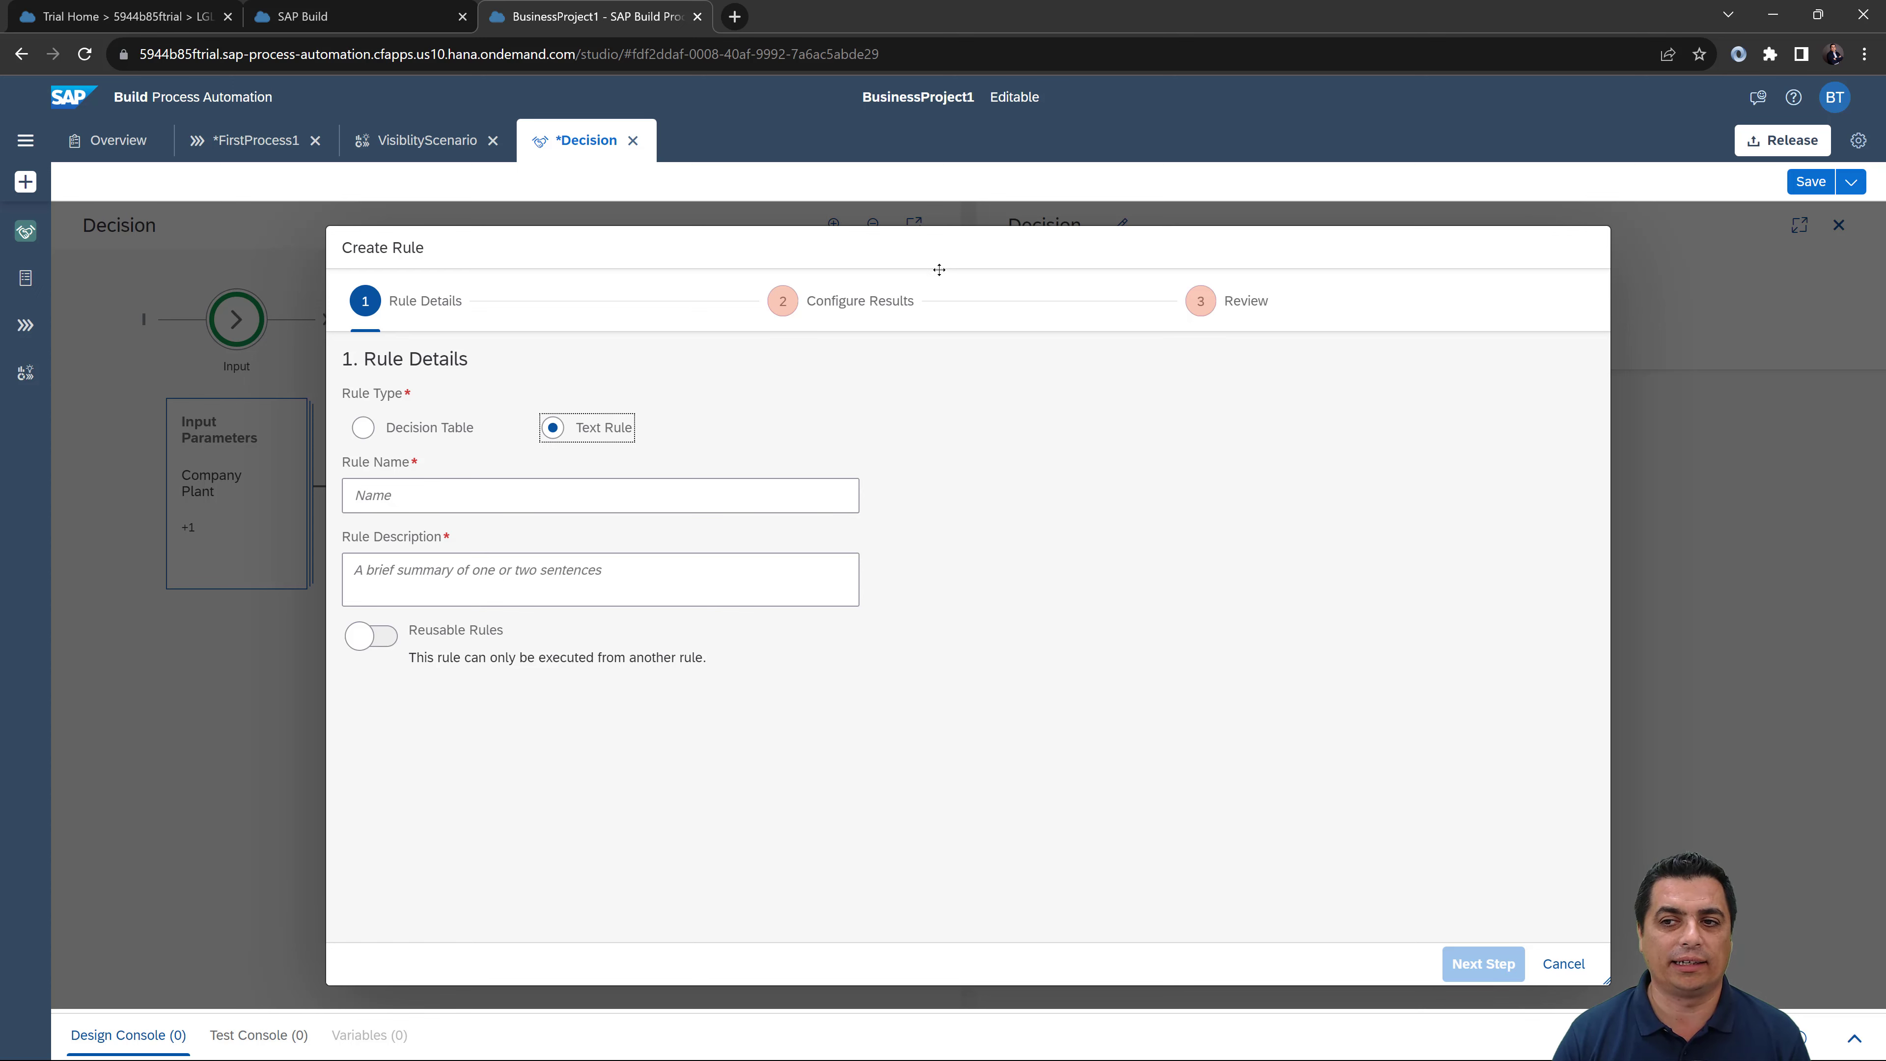
pyautogui.click(364, 429)
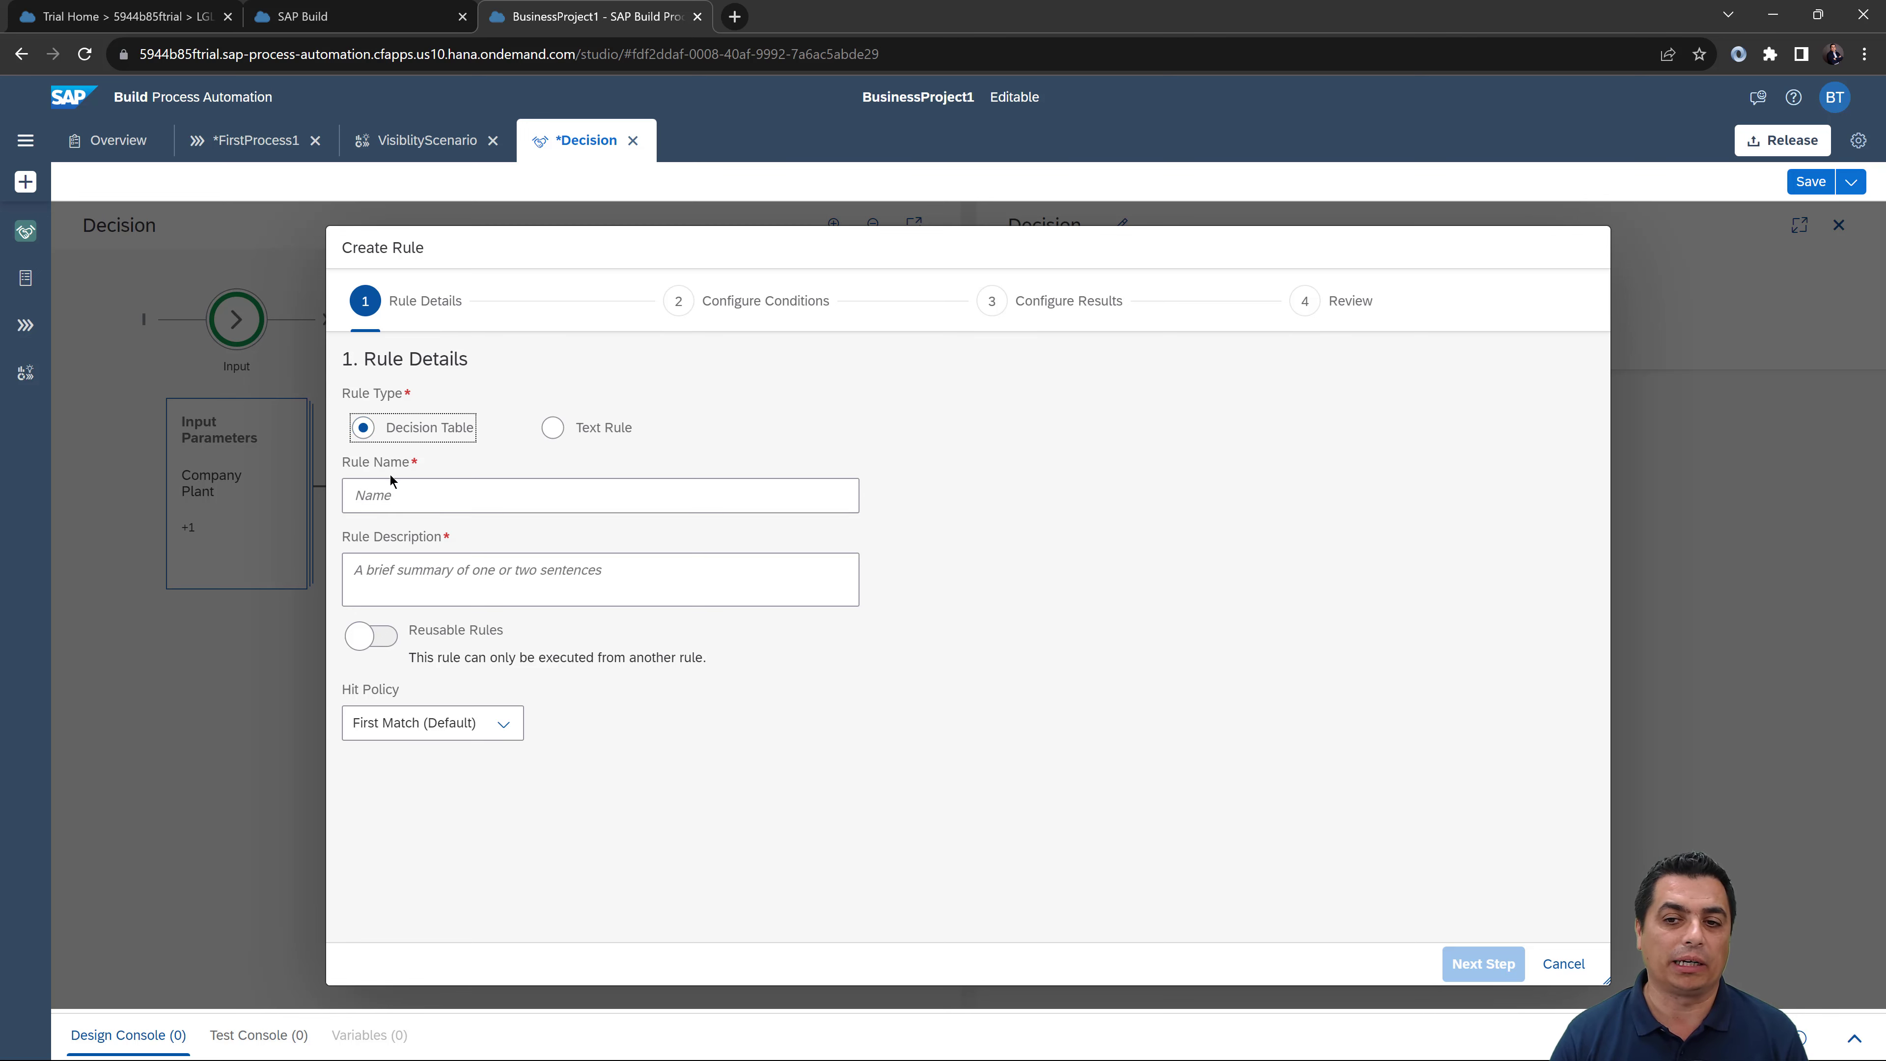
pyautogui.click(387, 490)
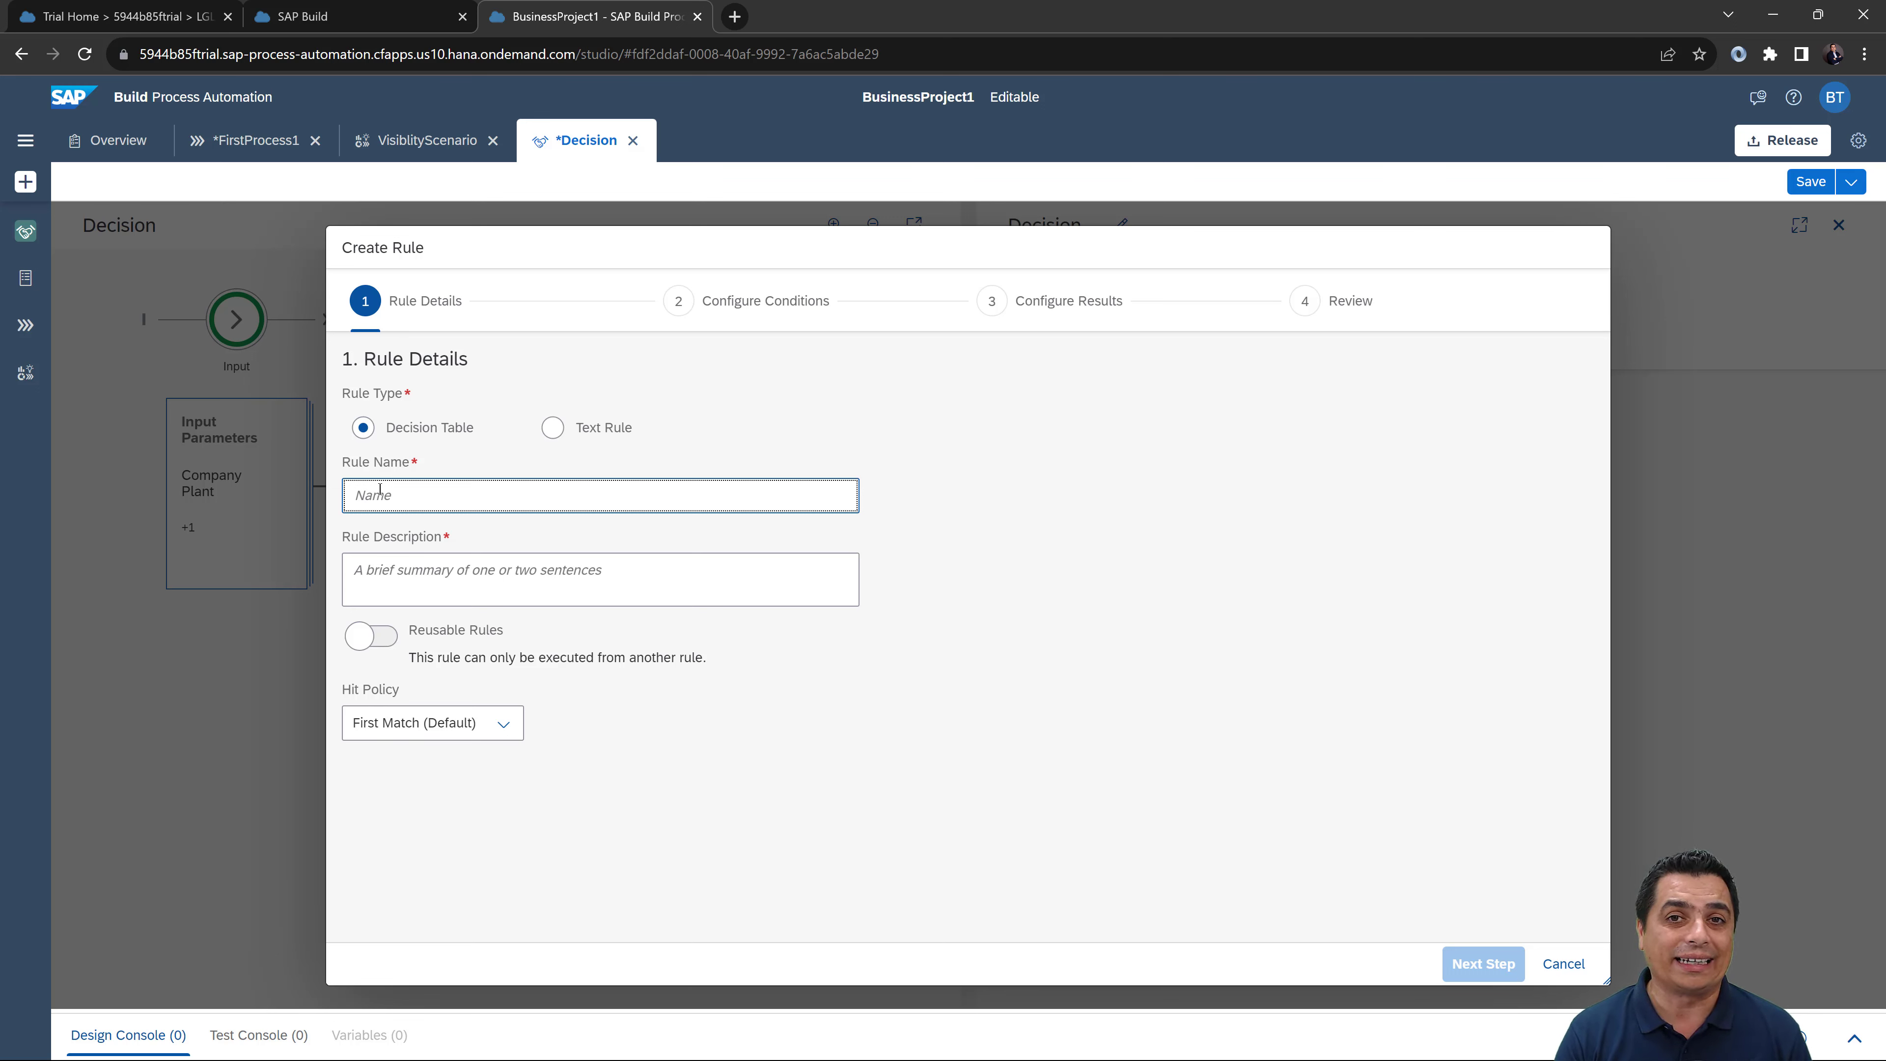
pyautogui.write('Compa')
pyautogui.write('la')
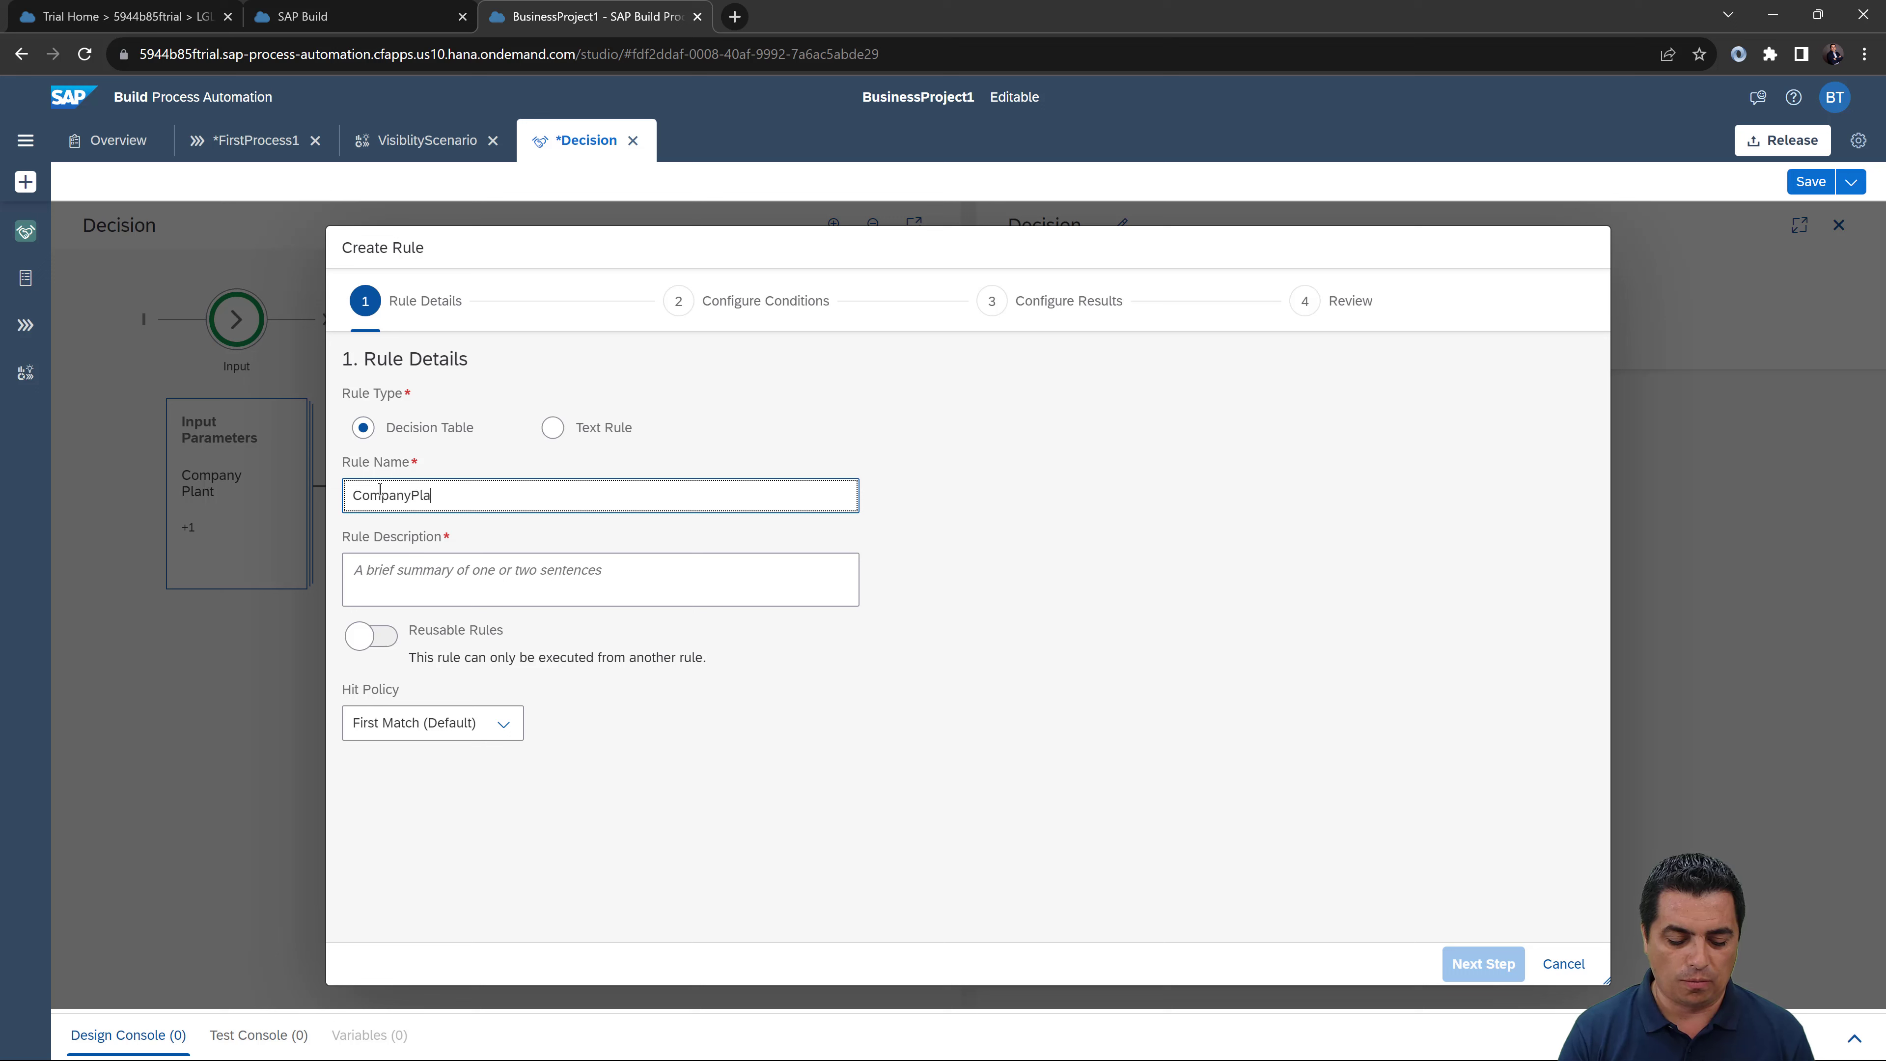
pyautogui.press('BackSpace')
pyautogui.press('BackSpace')
pyautogui.press('BackSpace')
pyautogui.press('BackSpace')
pyautogui.press('BackSpace')
pyautogui.press('BackSpace')
pyautogui.press('BackSpace')
pyautogui.press('BackSpace')
pyautogui.press('BackSpace')
pyautogui.press('BackSpace')
pyautogui.write('Approver')
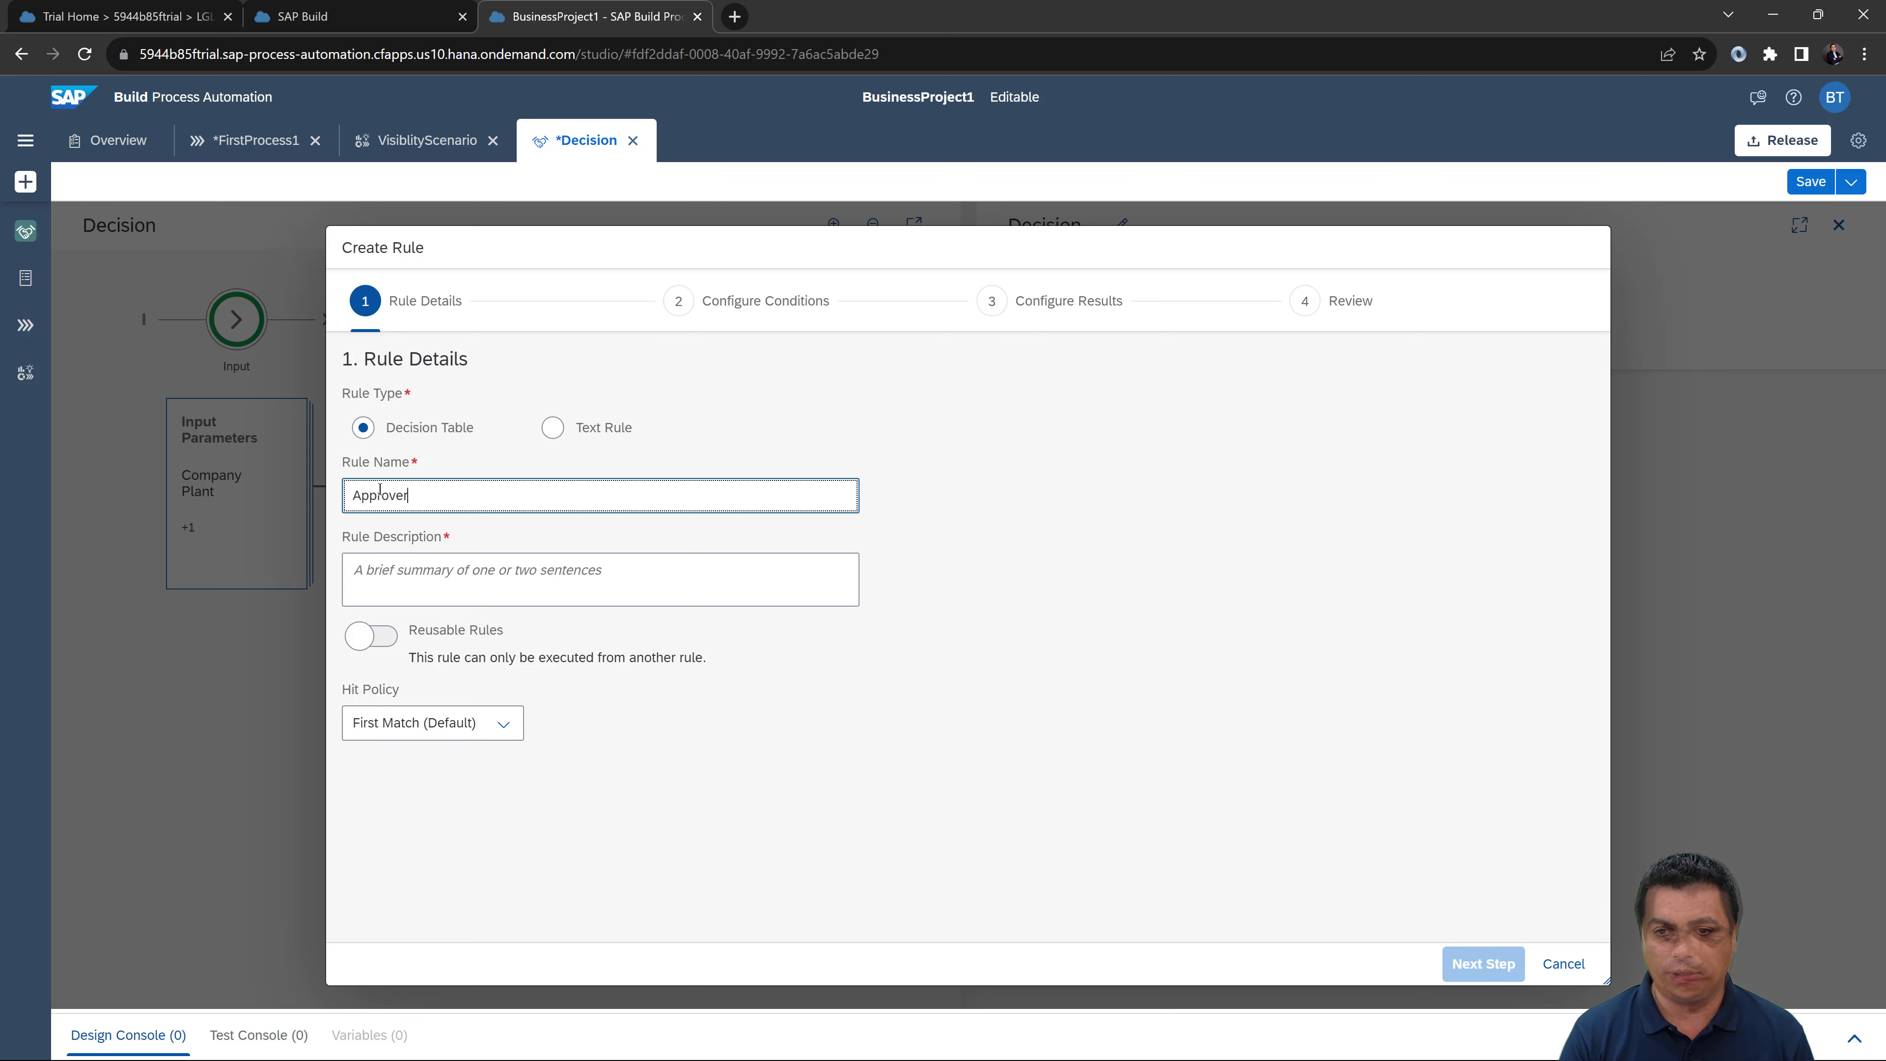
pyautogui.write('Determ')
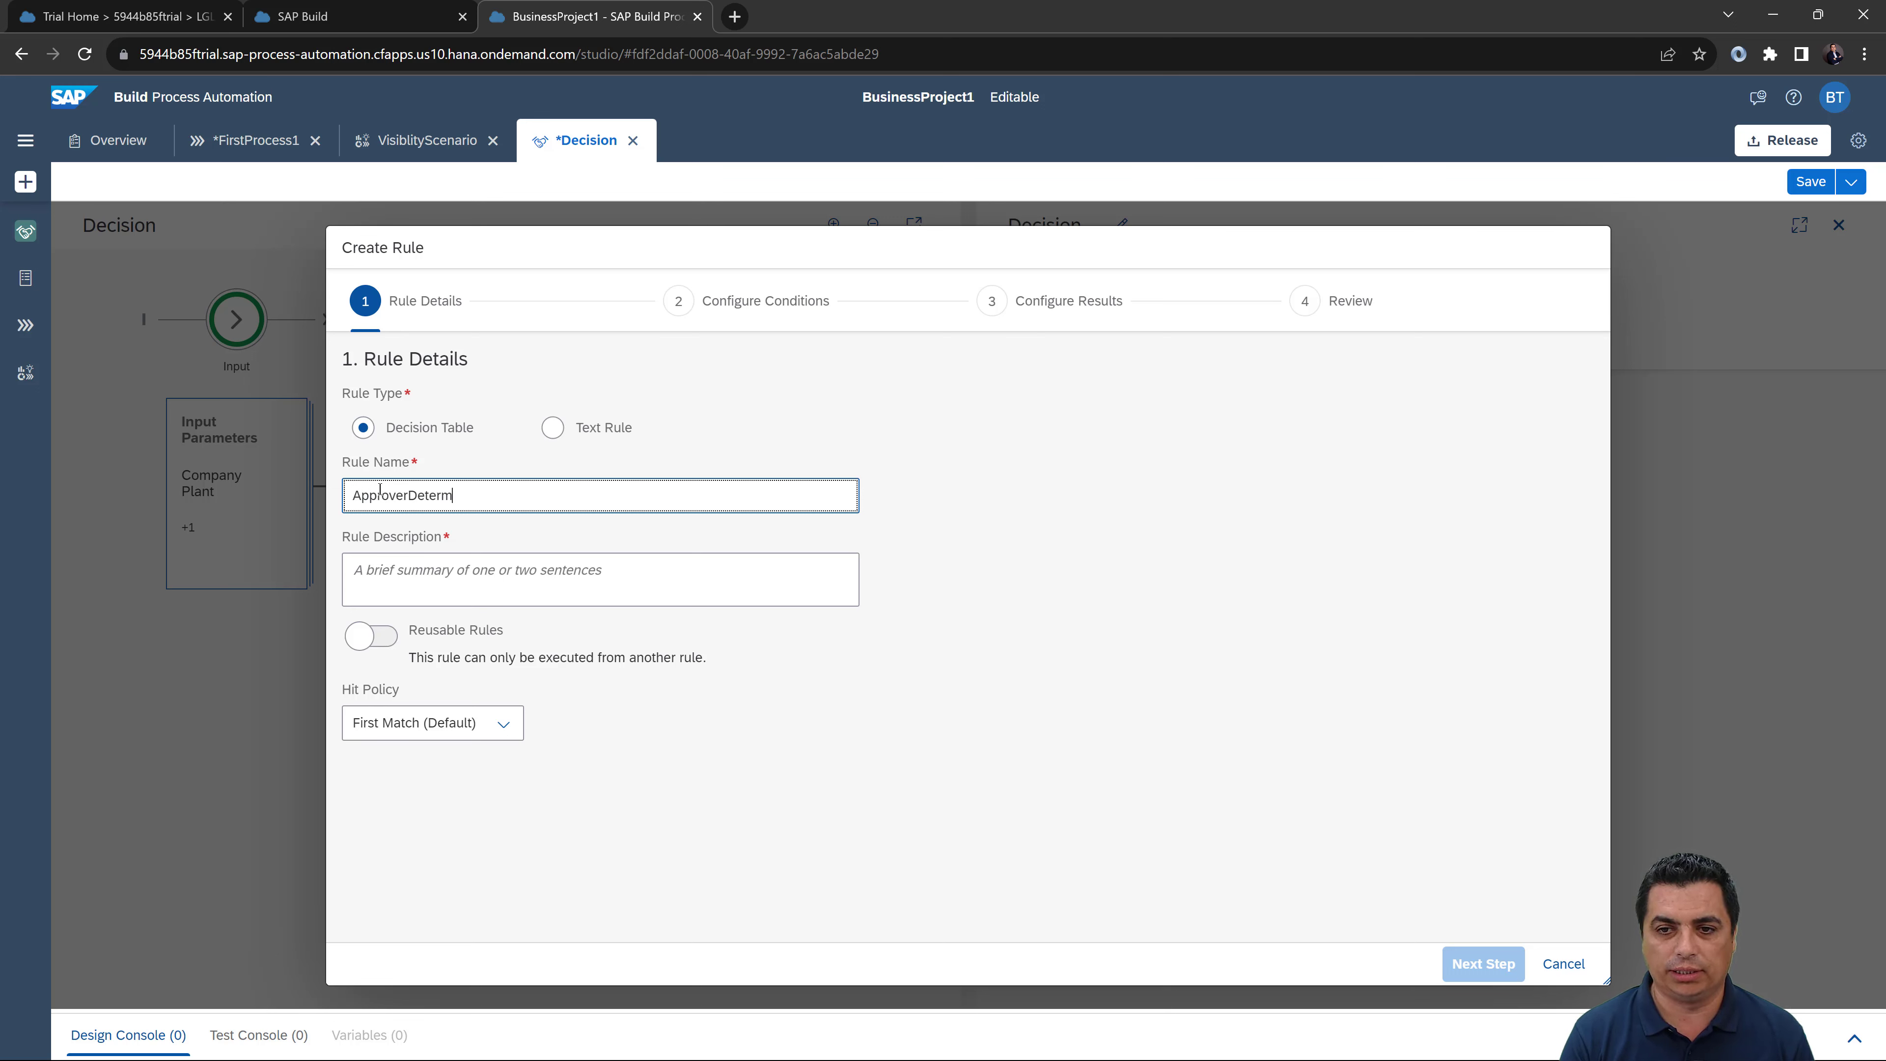
pyautogui.write('ination')
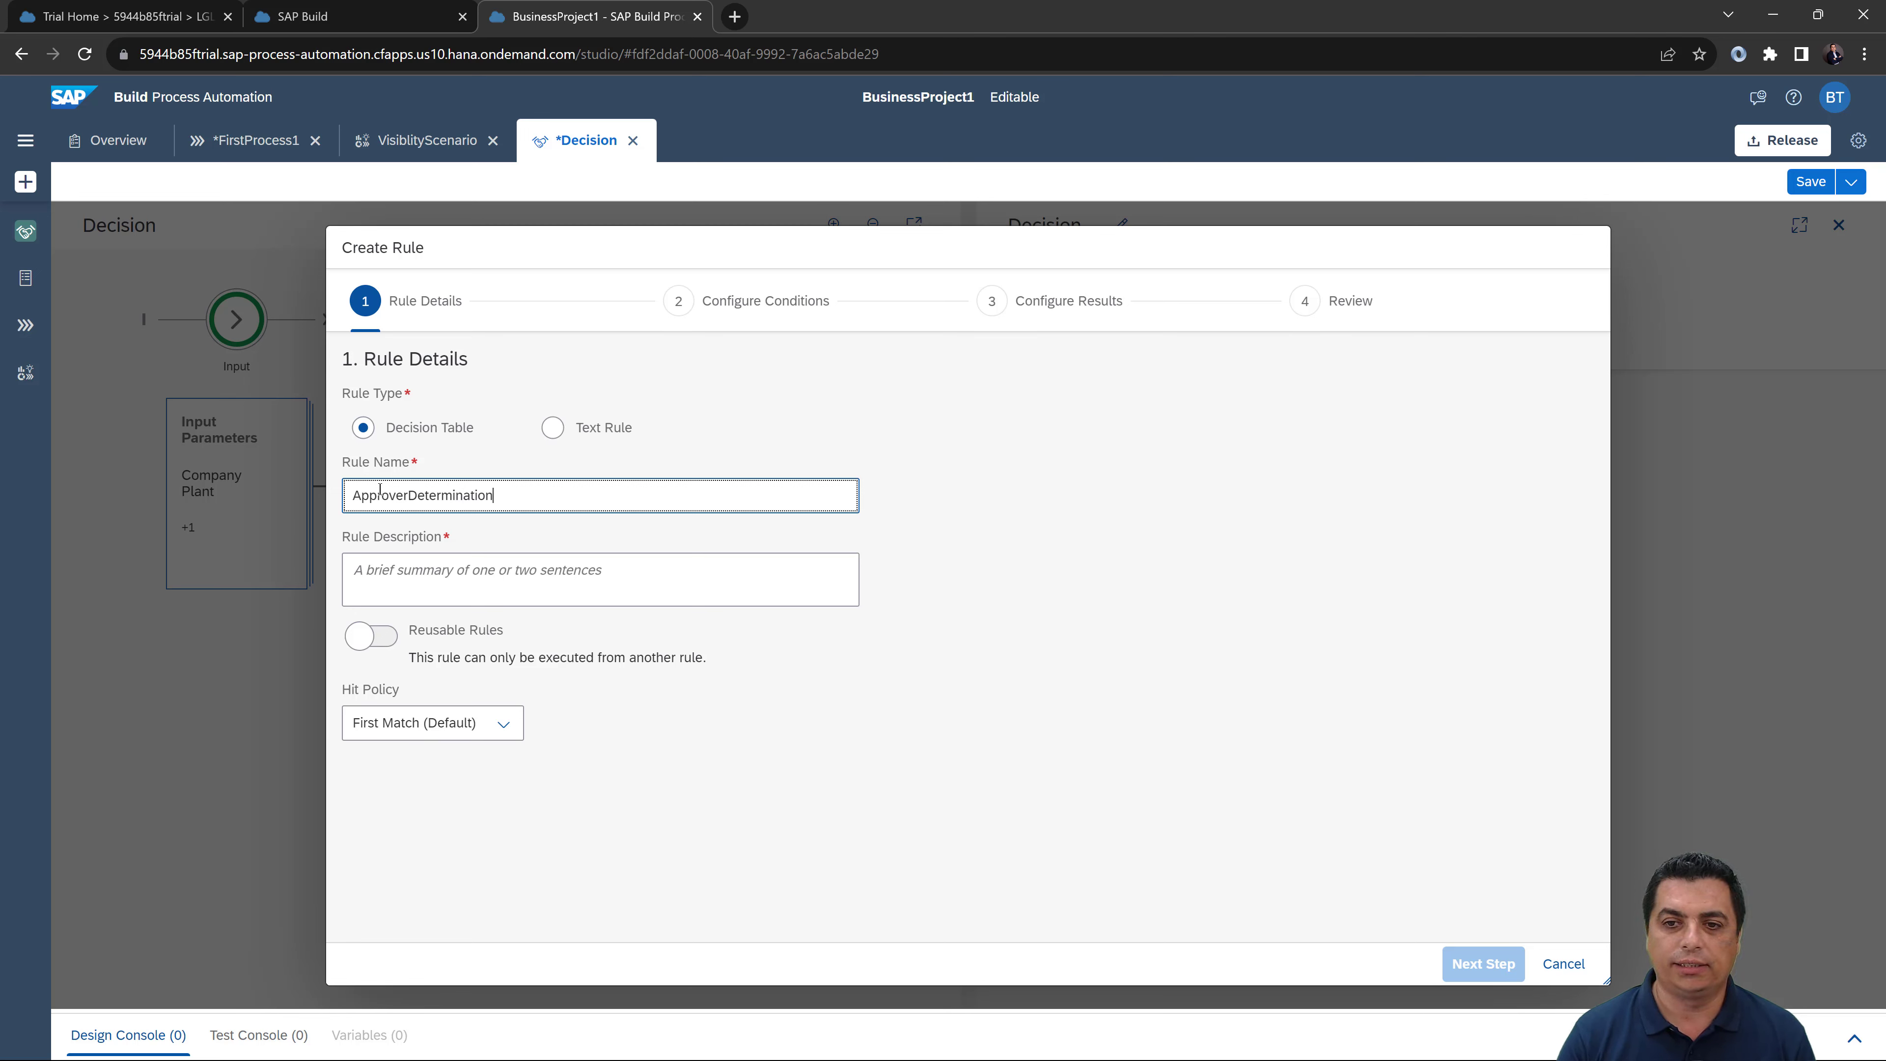
# Step: Set the rule description to 'Approver Determination' by copying the name and adding a space
pyautogui.click(396, 572)
pyautogui.moveTo(498, 495); pyautogui.dragTo(321, 489)
pyautogui.hotkey('ctrl', 'c')
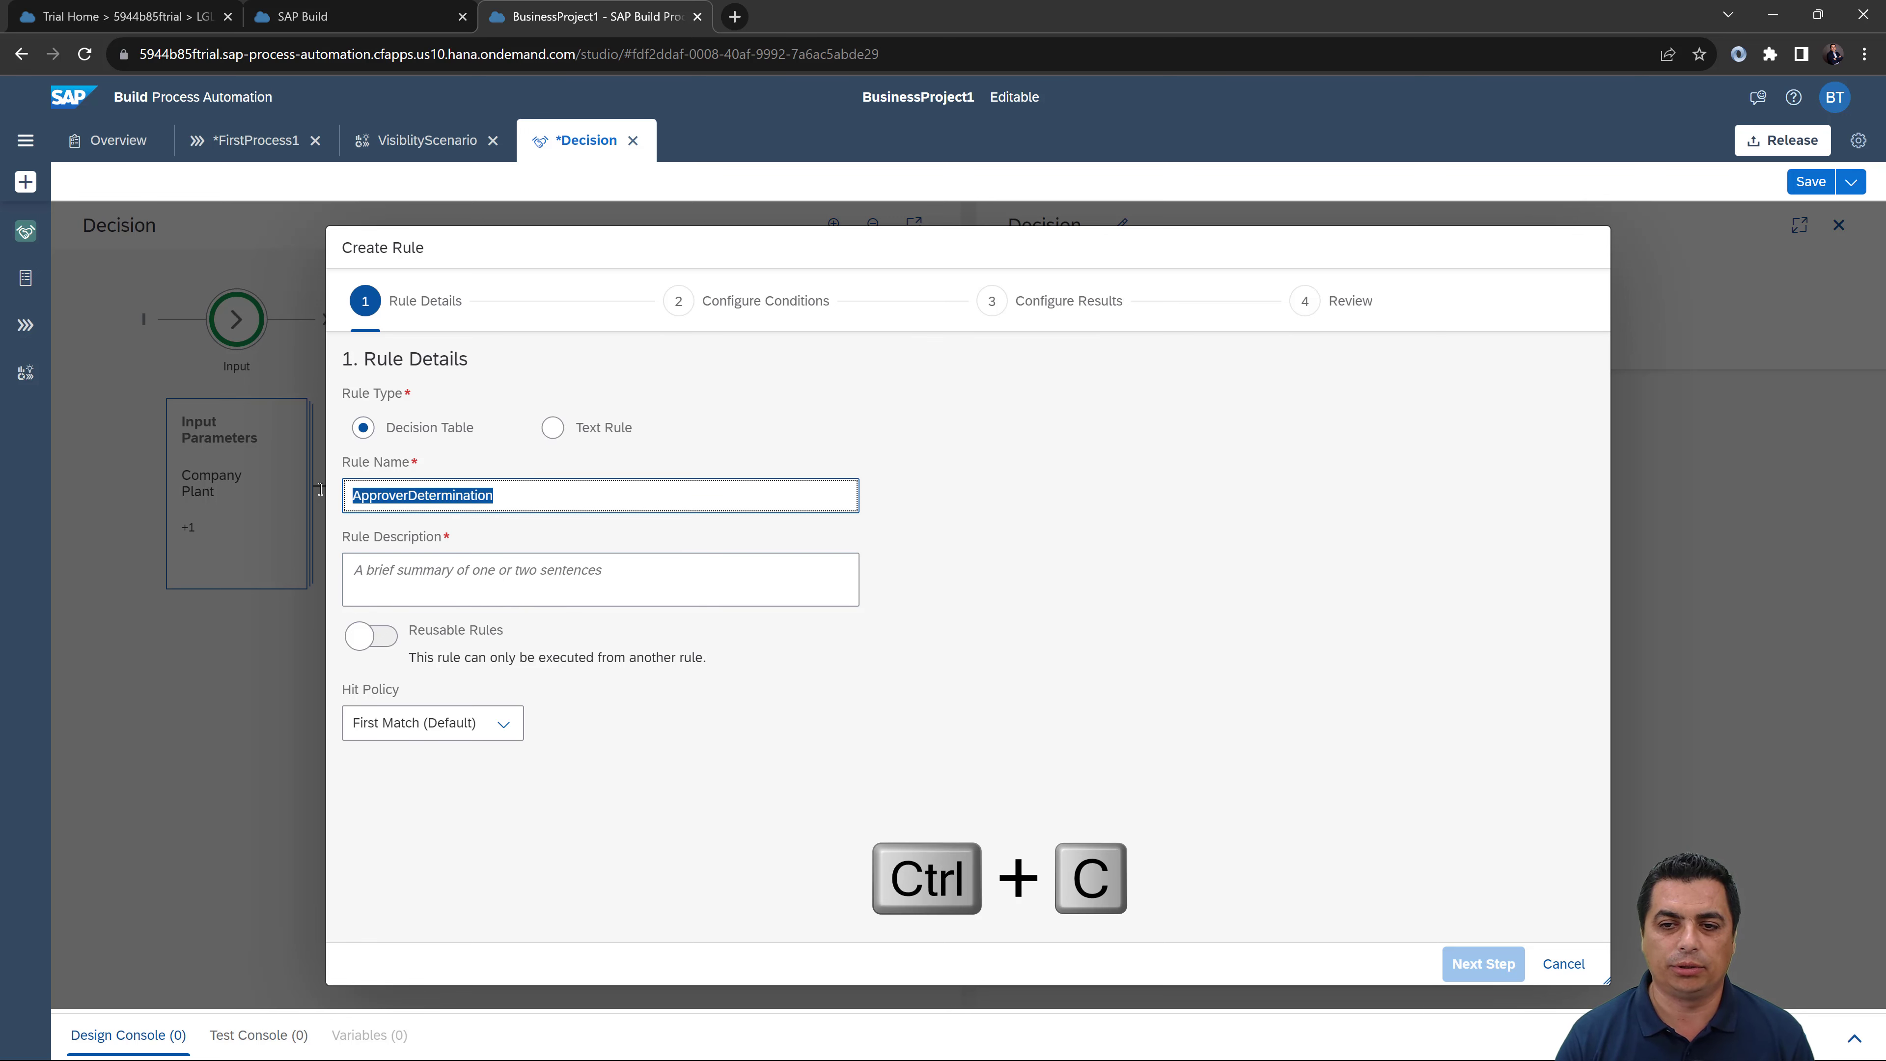
pyautogui.click(405, 574)
pyautogui.hotkey('ctrl', 'v')
pyautogui.click(408, 573)
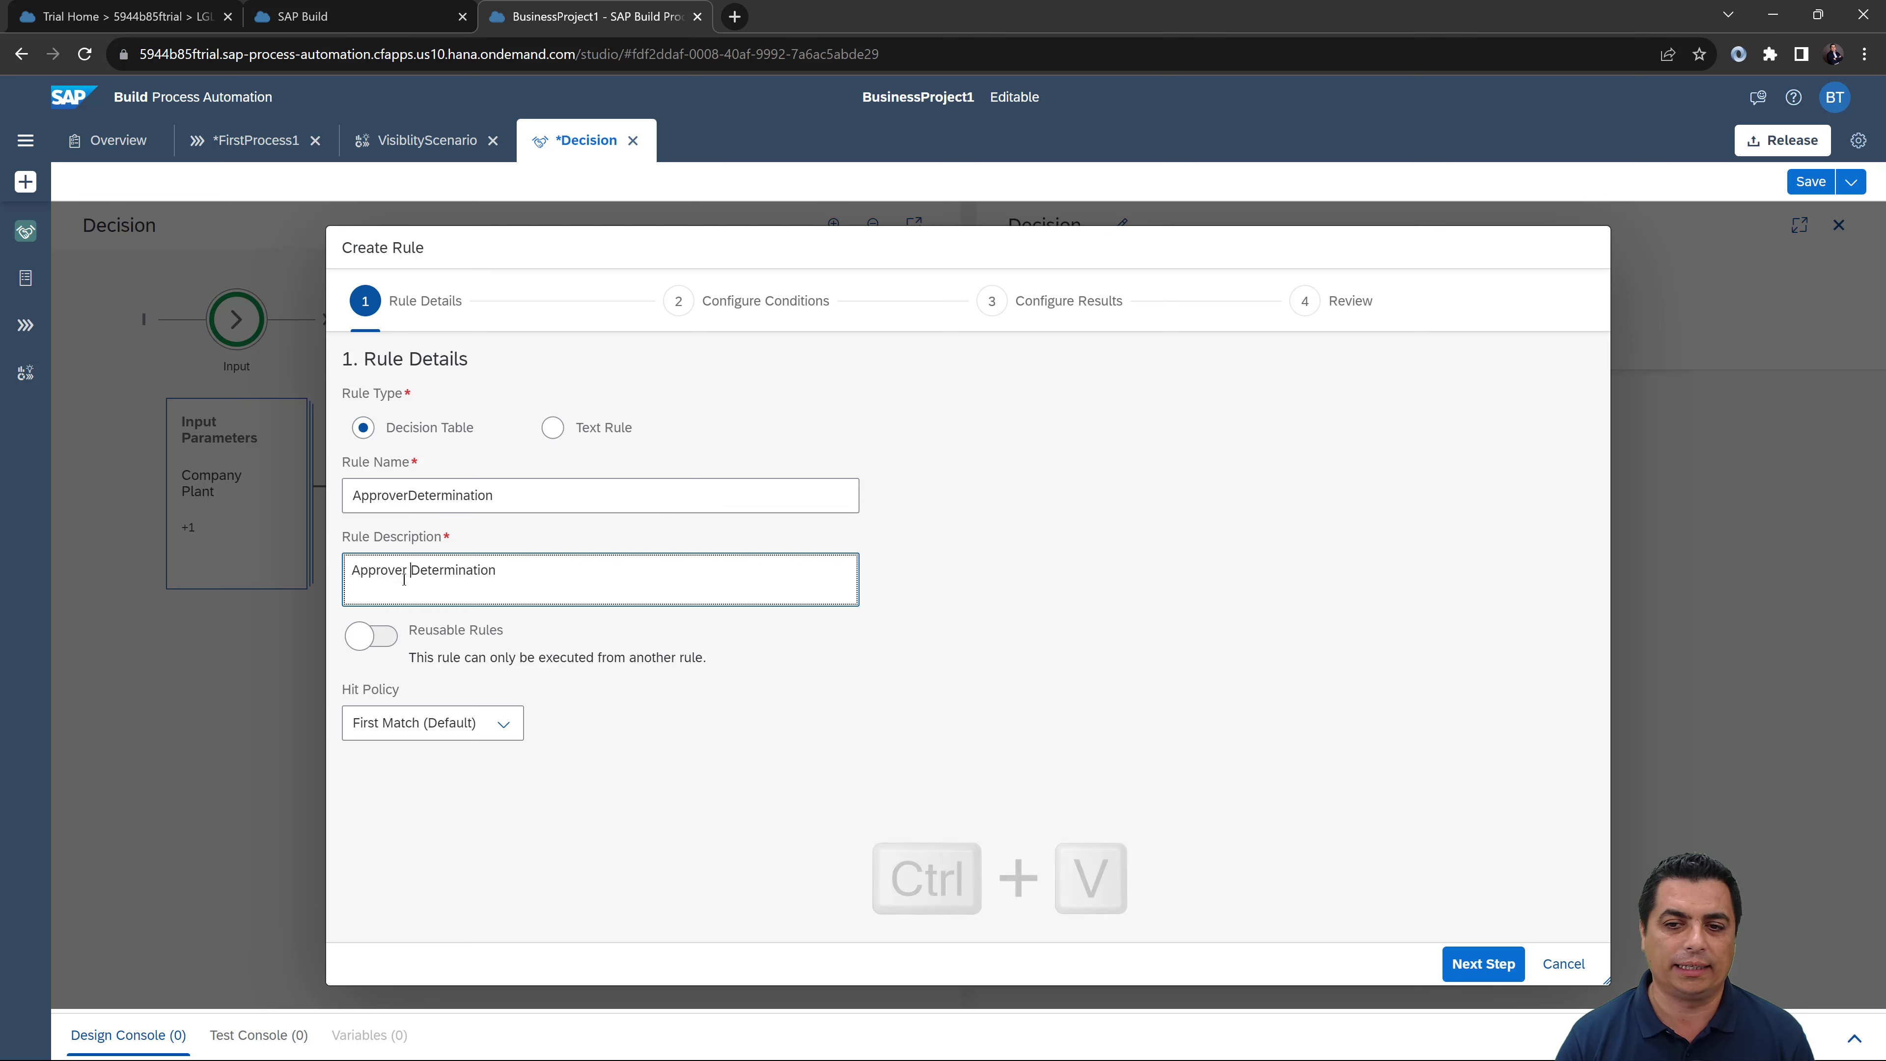
pyautogui.click(384, 649)
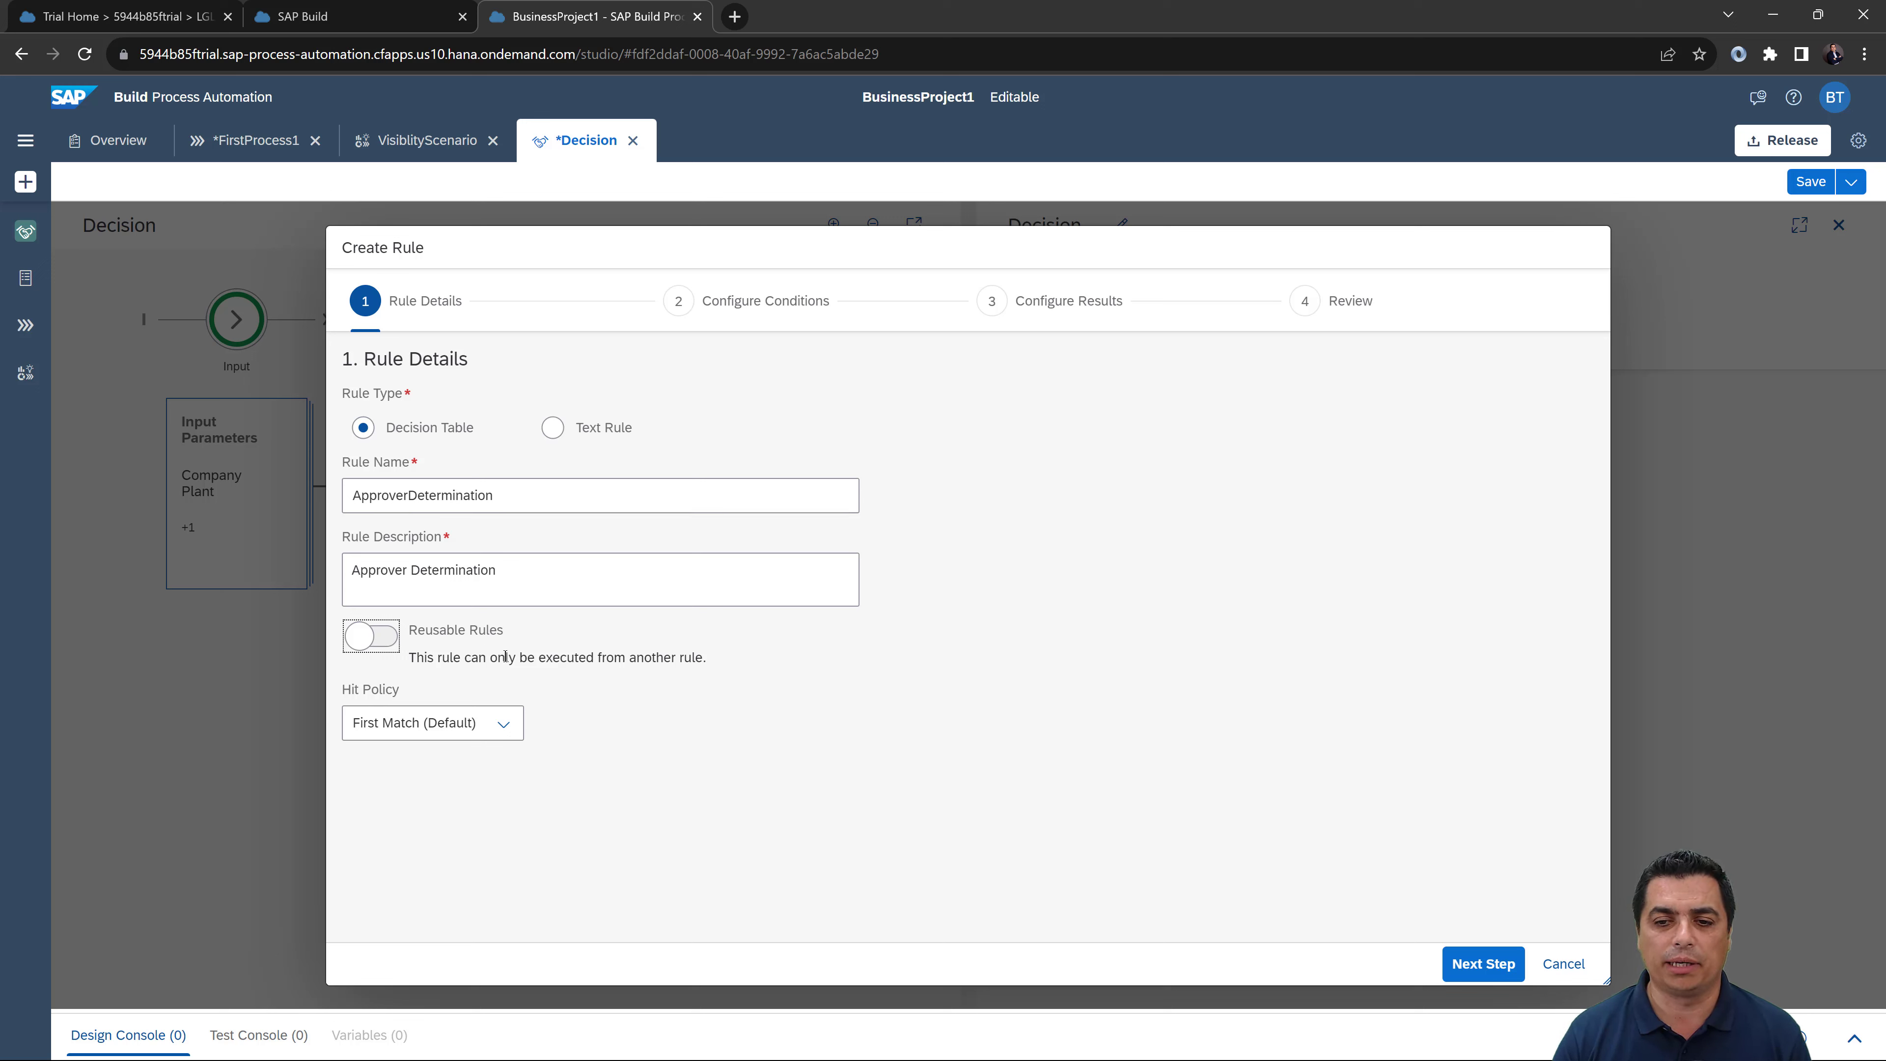
# Step: Keep First Match as the hit policy and continue to Configure Conditions
pyautogui.click(497, 722)
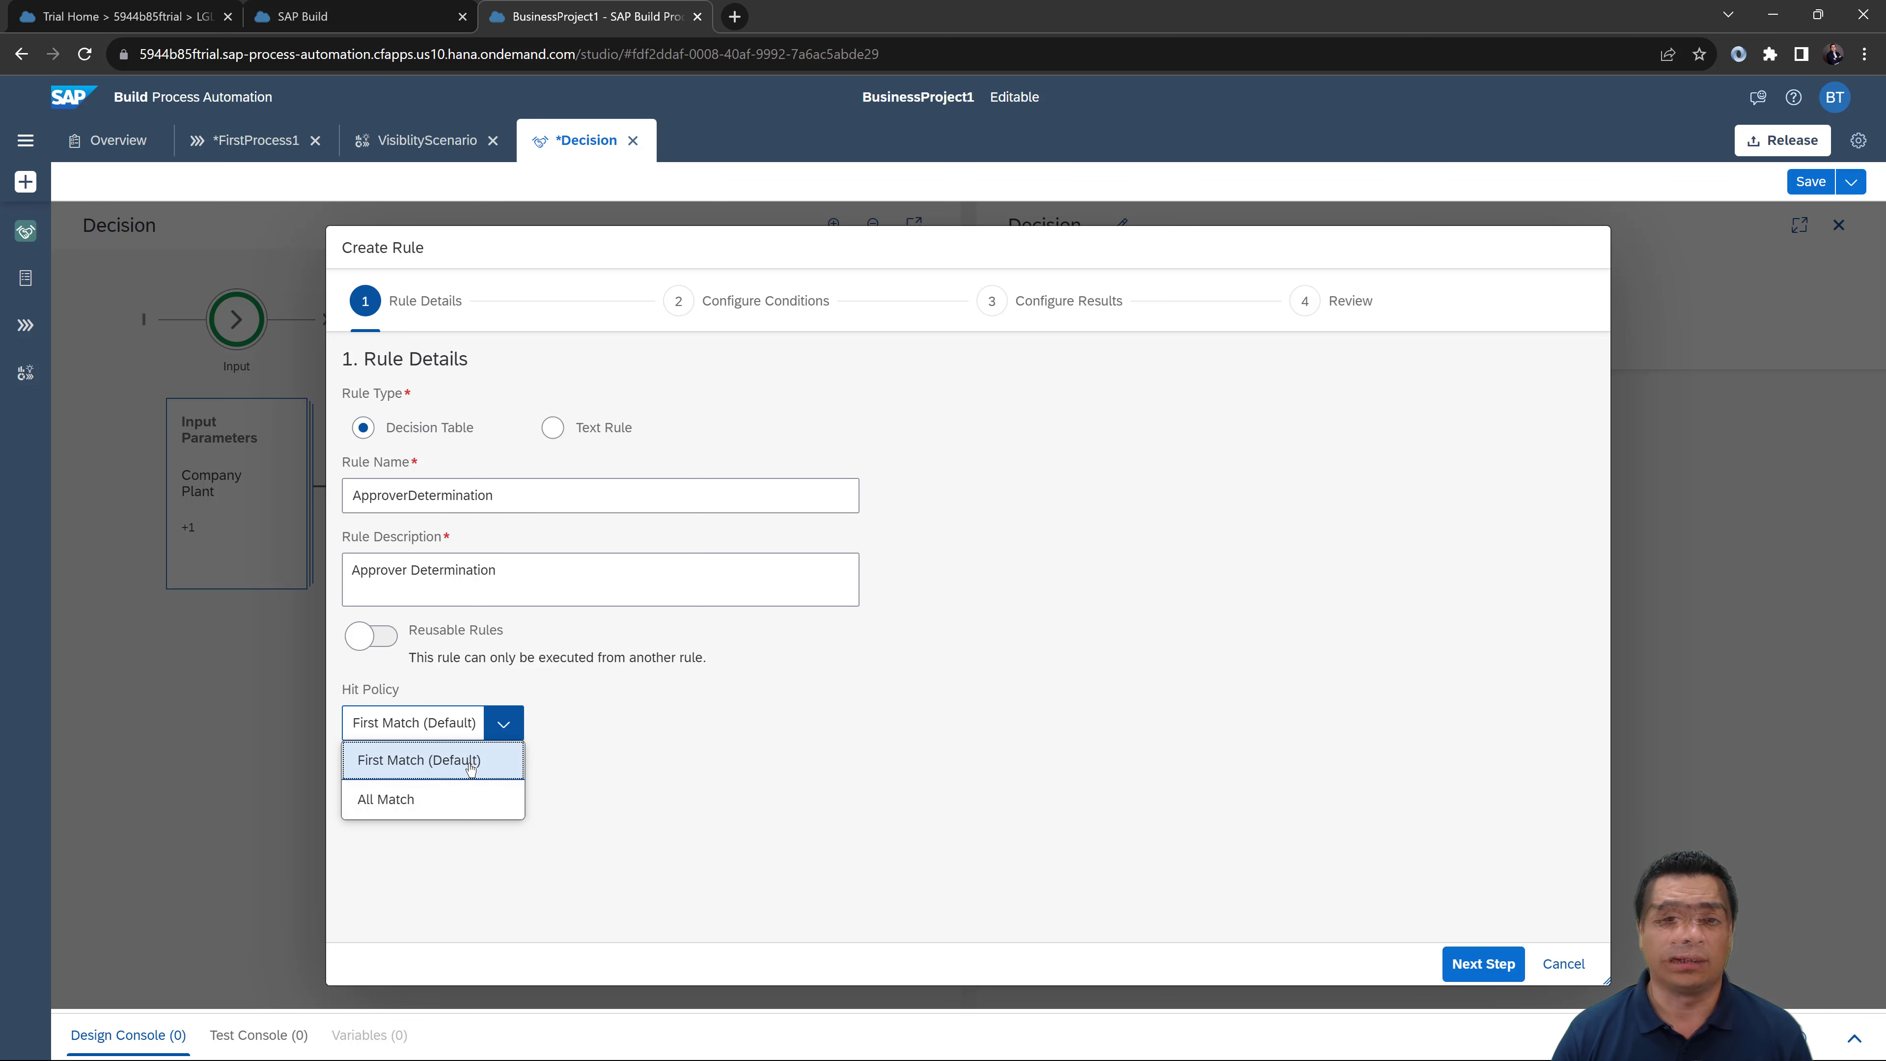
pyautogui.click(497, 763)
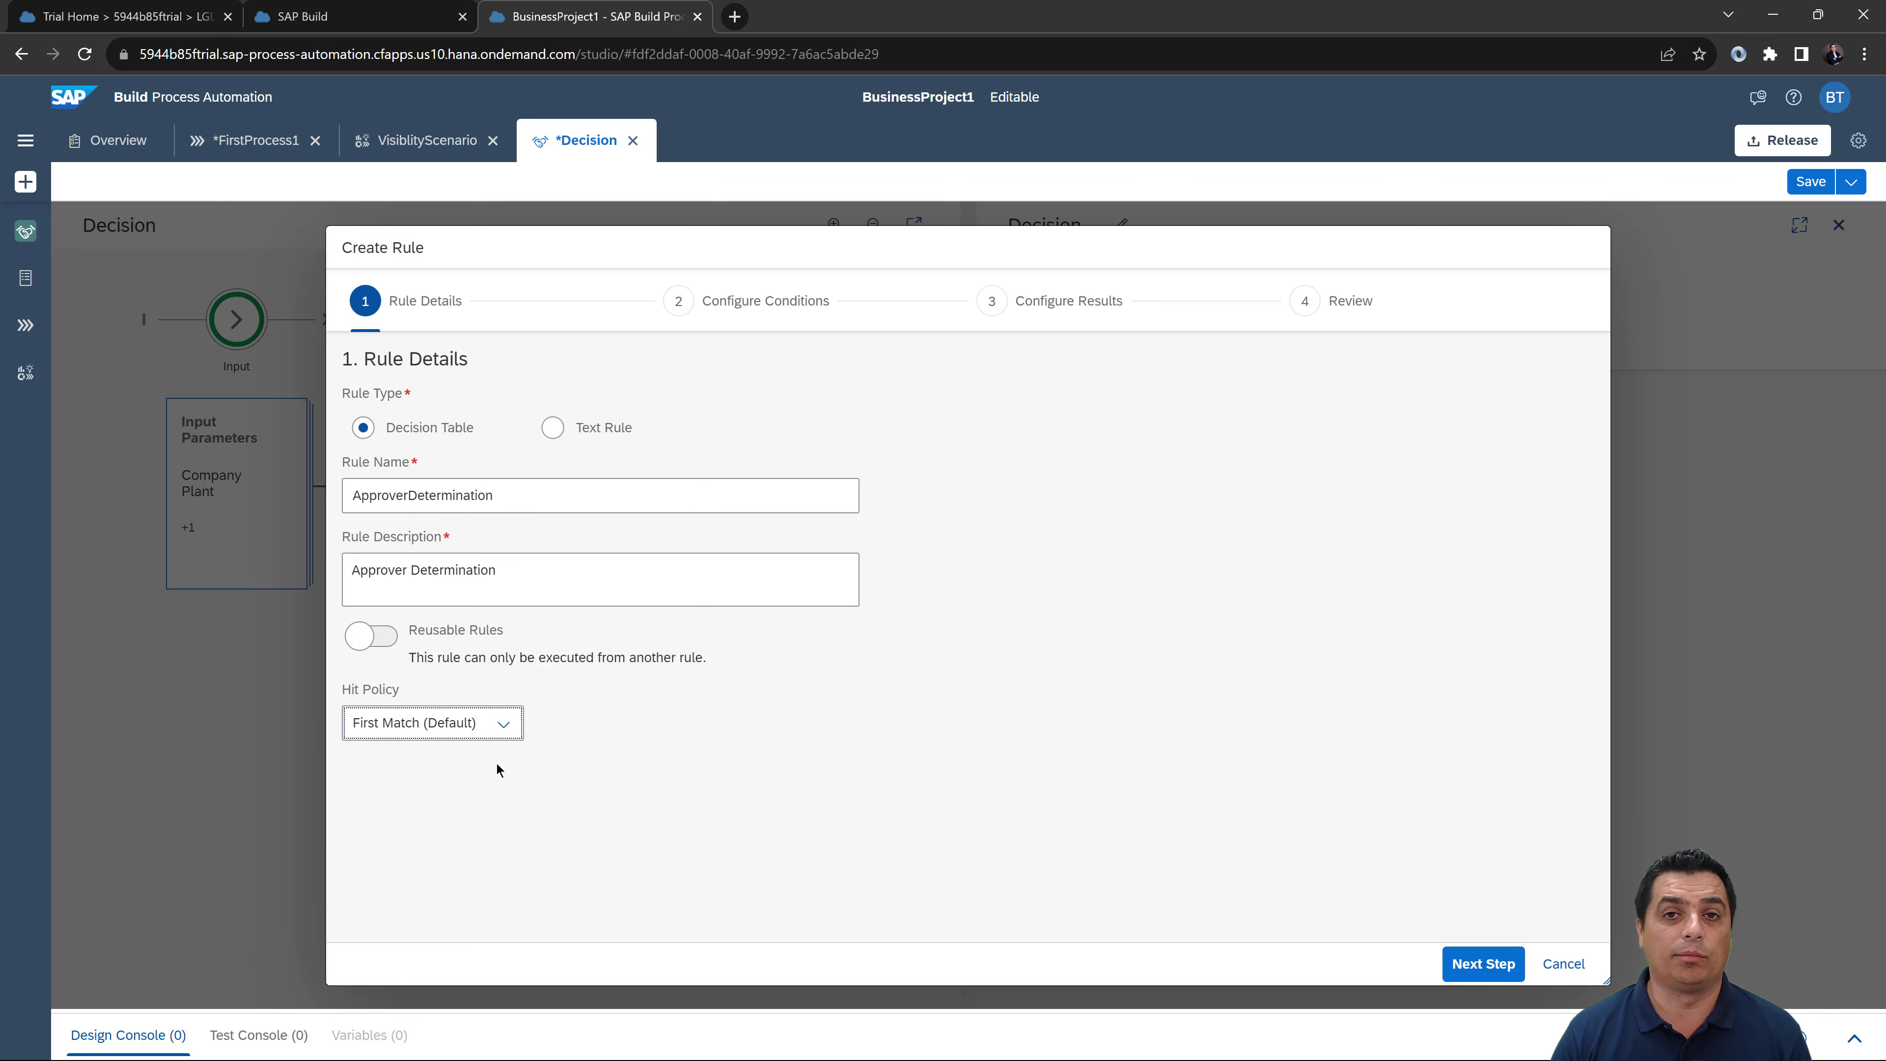
pyautogui.click(1494, 973)
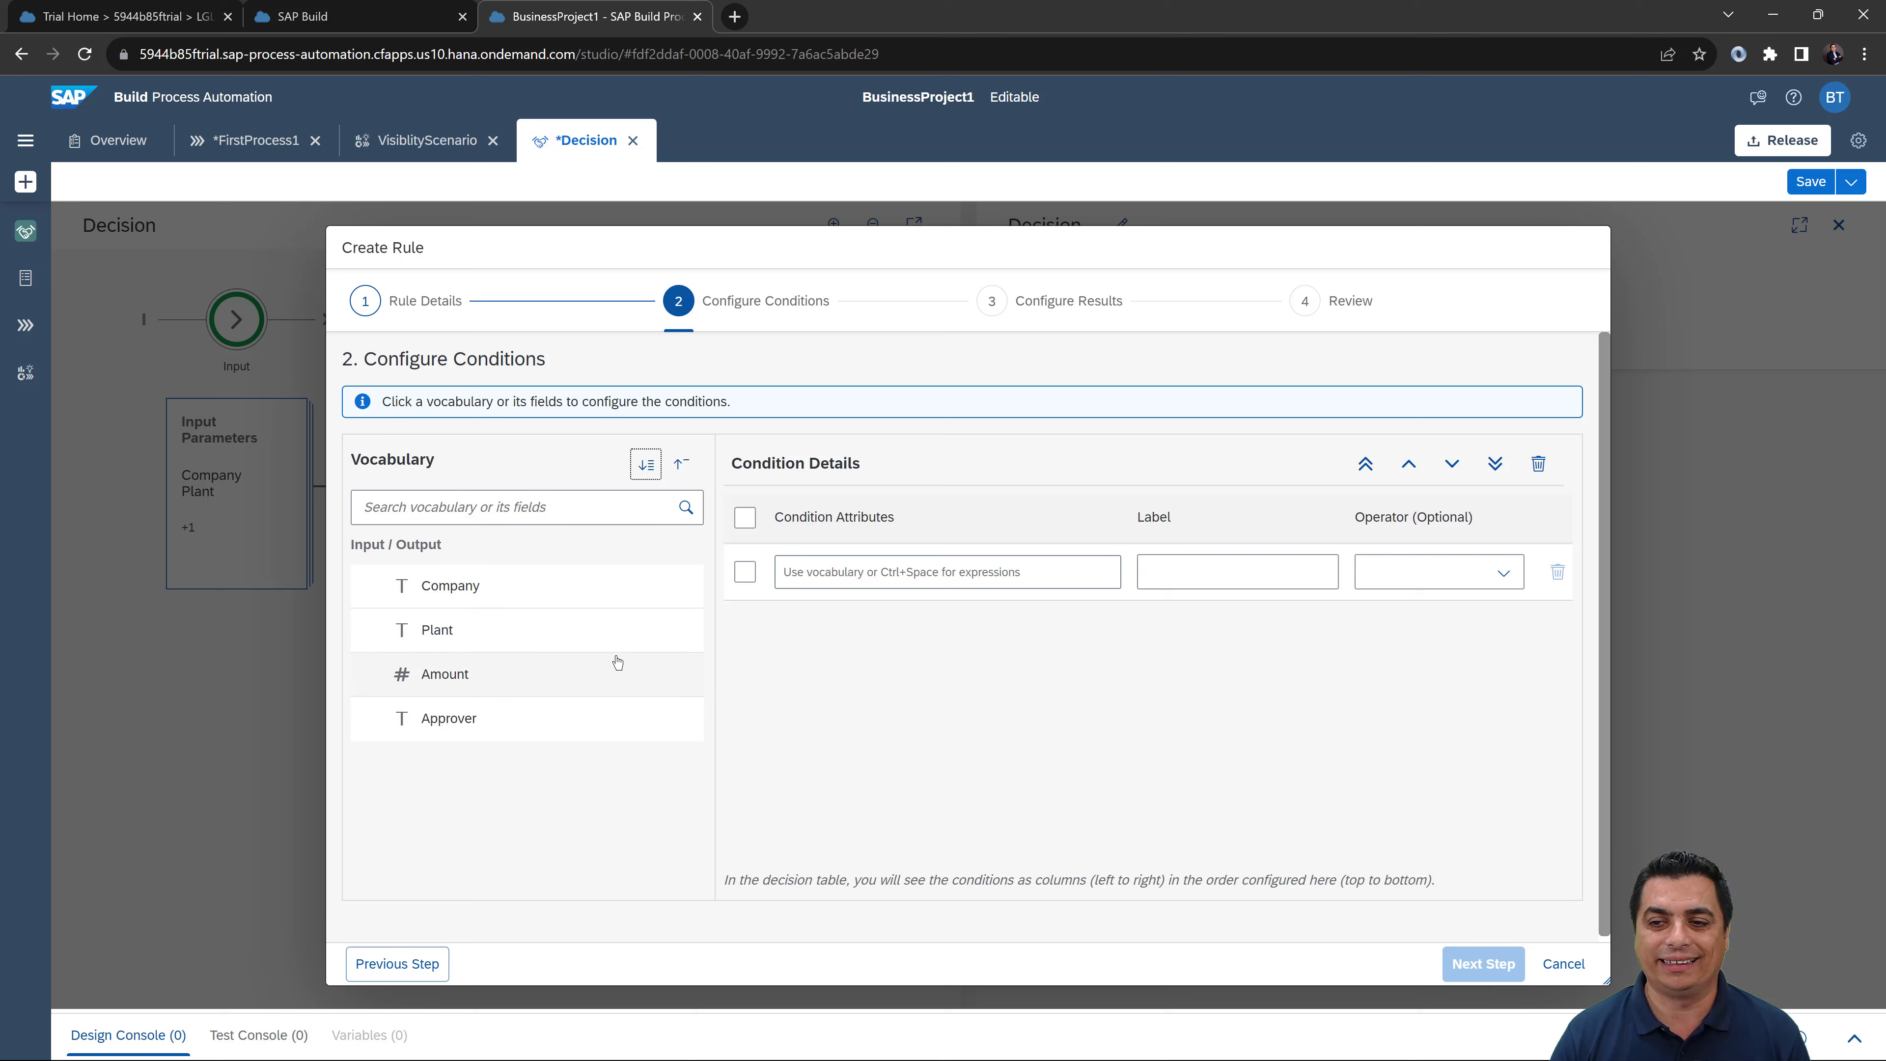
# Step: Browse the Vocabulary, Fixed Value, Operators and Advanced Functions suggestions for the first condition attribute
pyautogui.click(814, 577)
pyautogui.hotkey('ctrl', 'space')
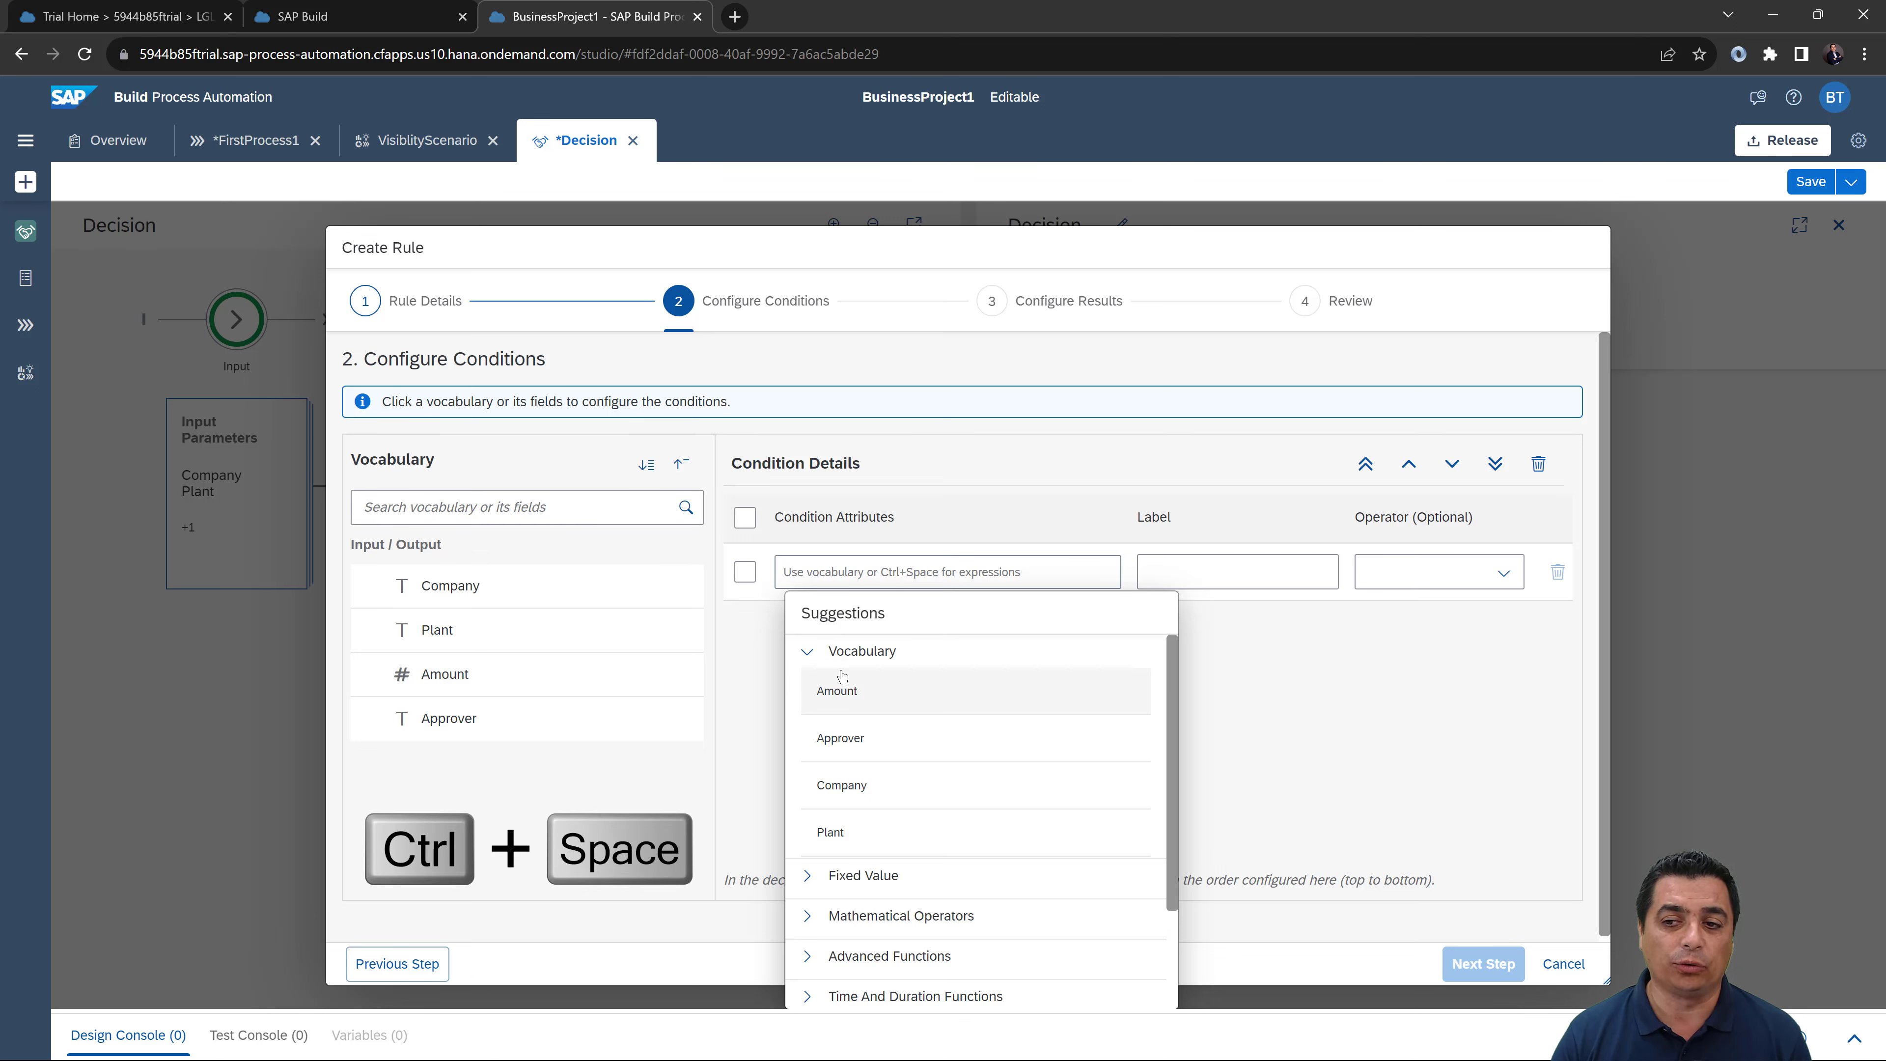
pyautogui.click(808, 654)
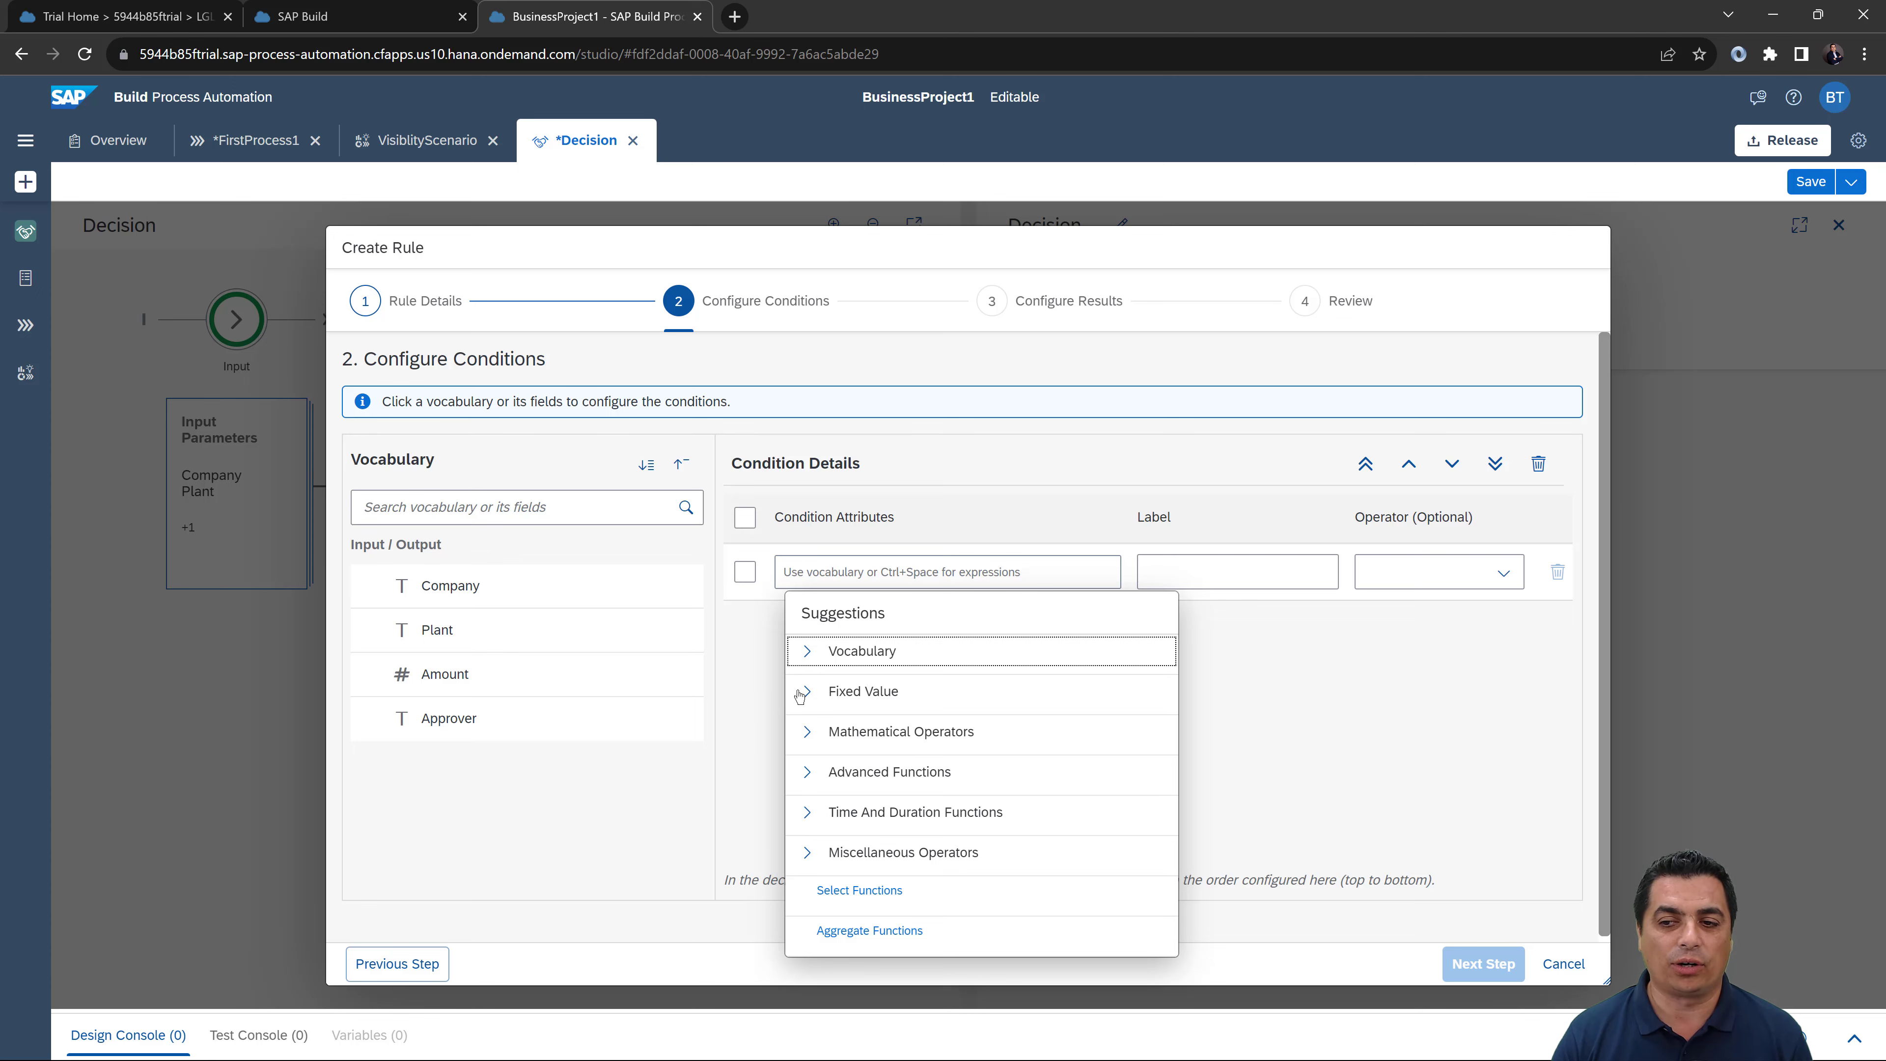
pyautogui.click(801, 692)
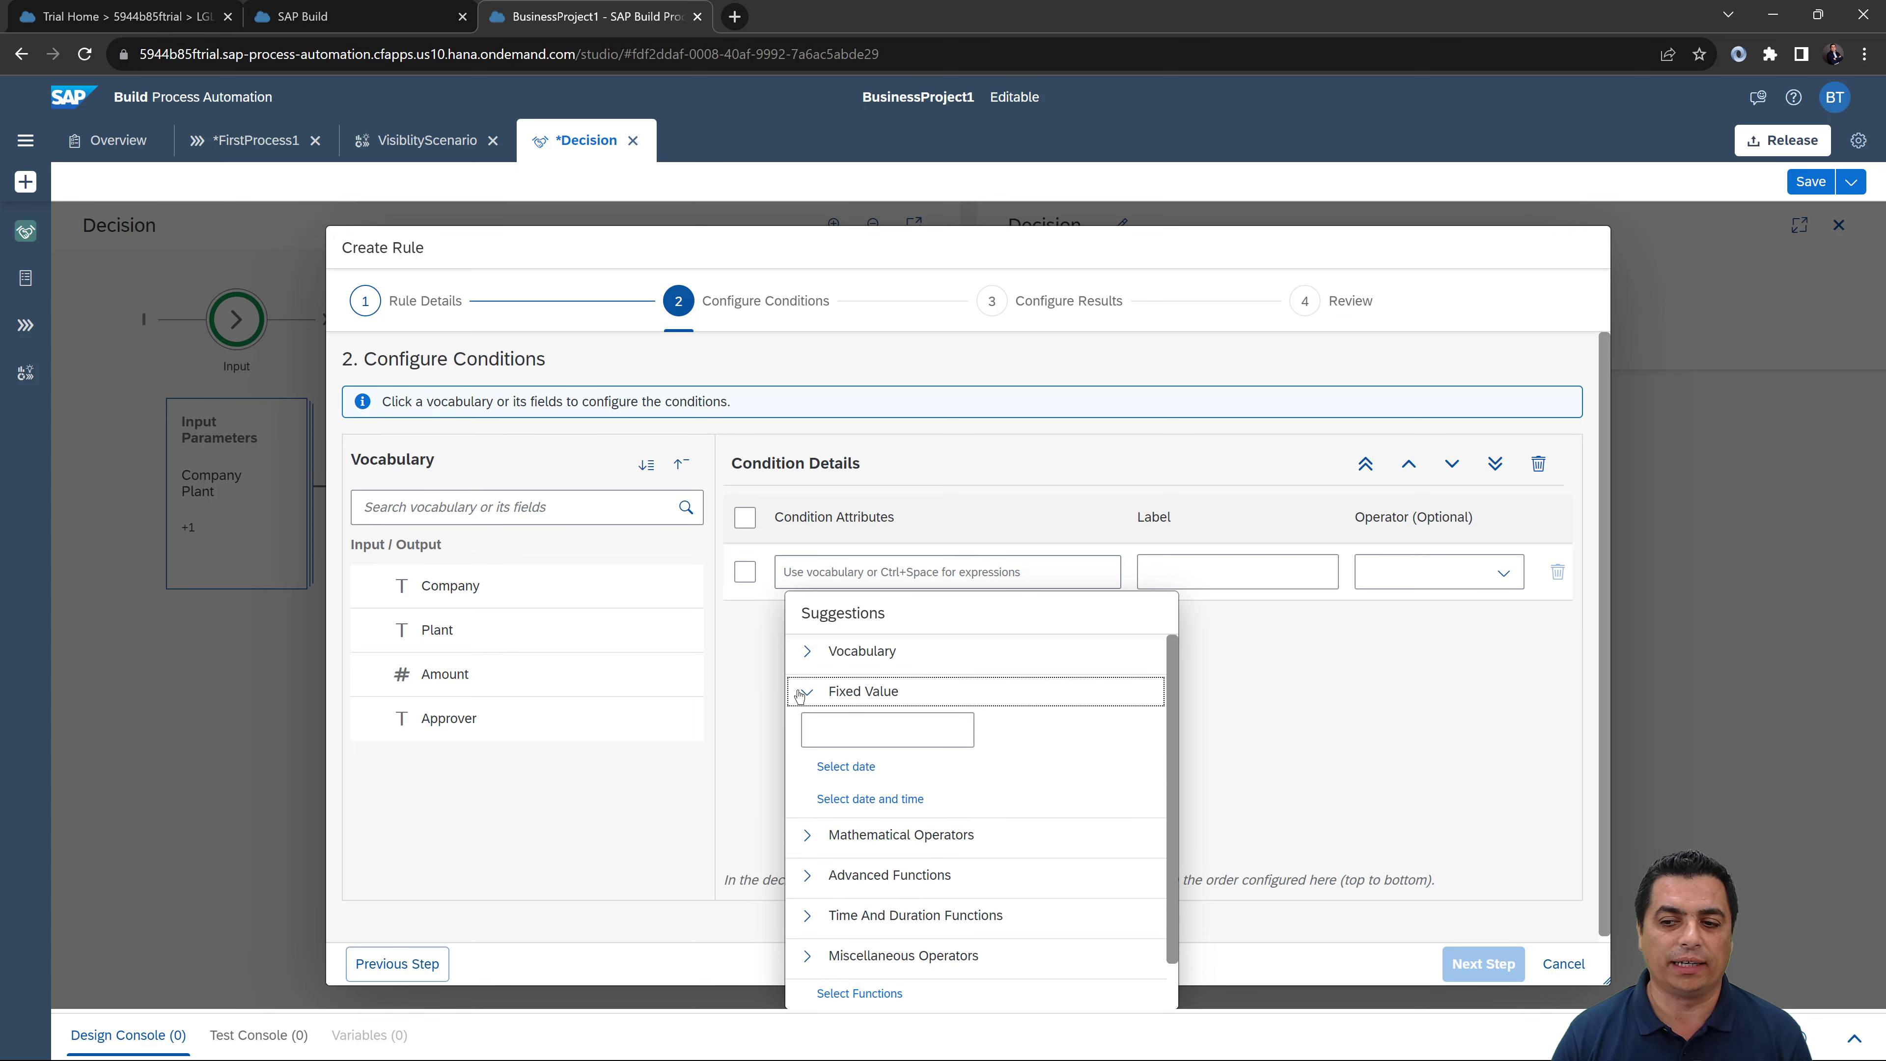
pyautogui.click(801, 693)
pyautogui.click(807, 730)
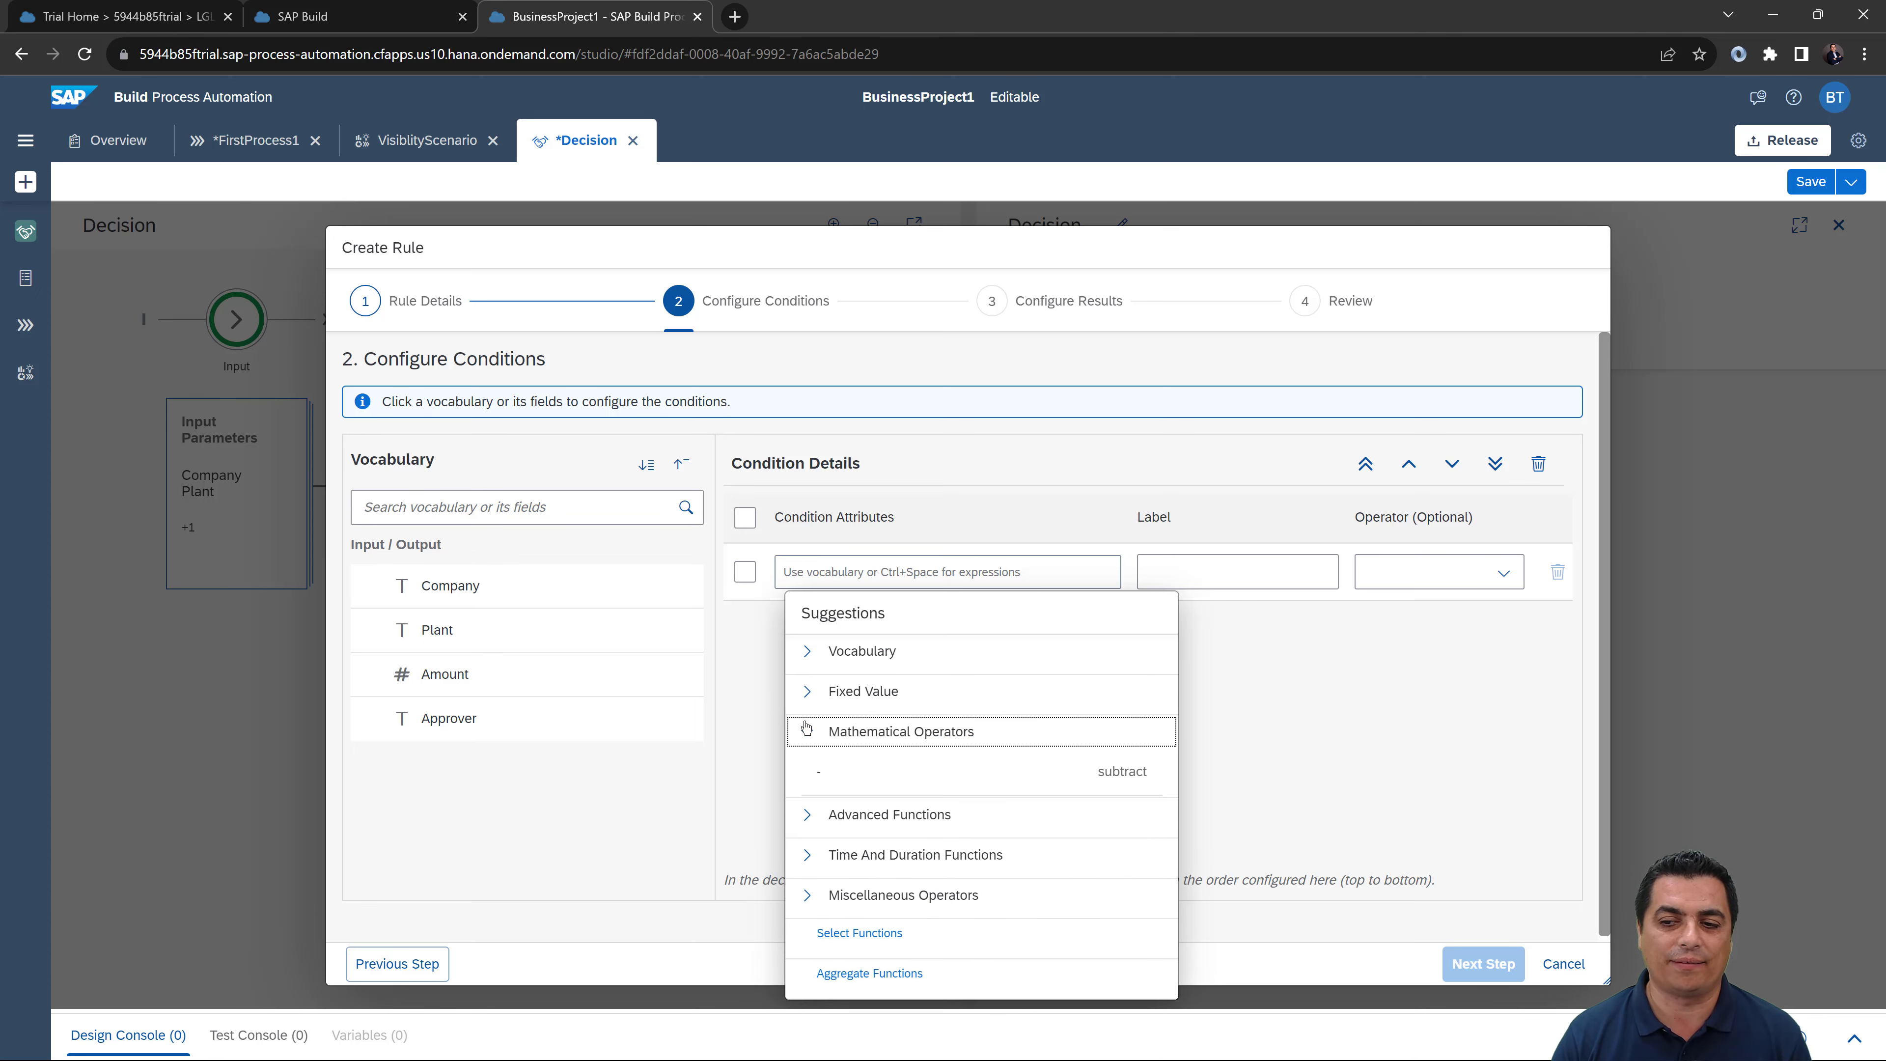
pyautogui.click(806, 729)
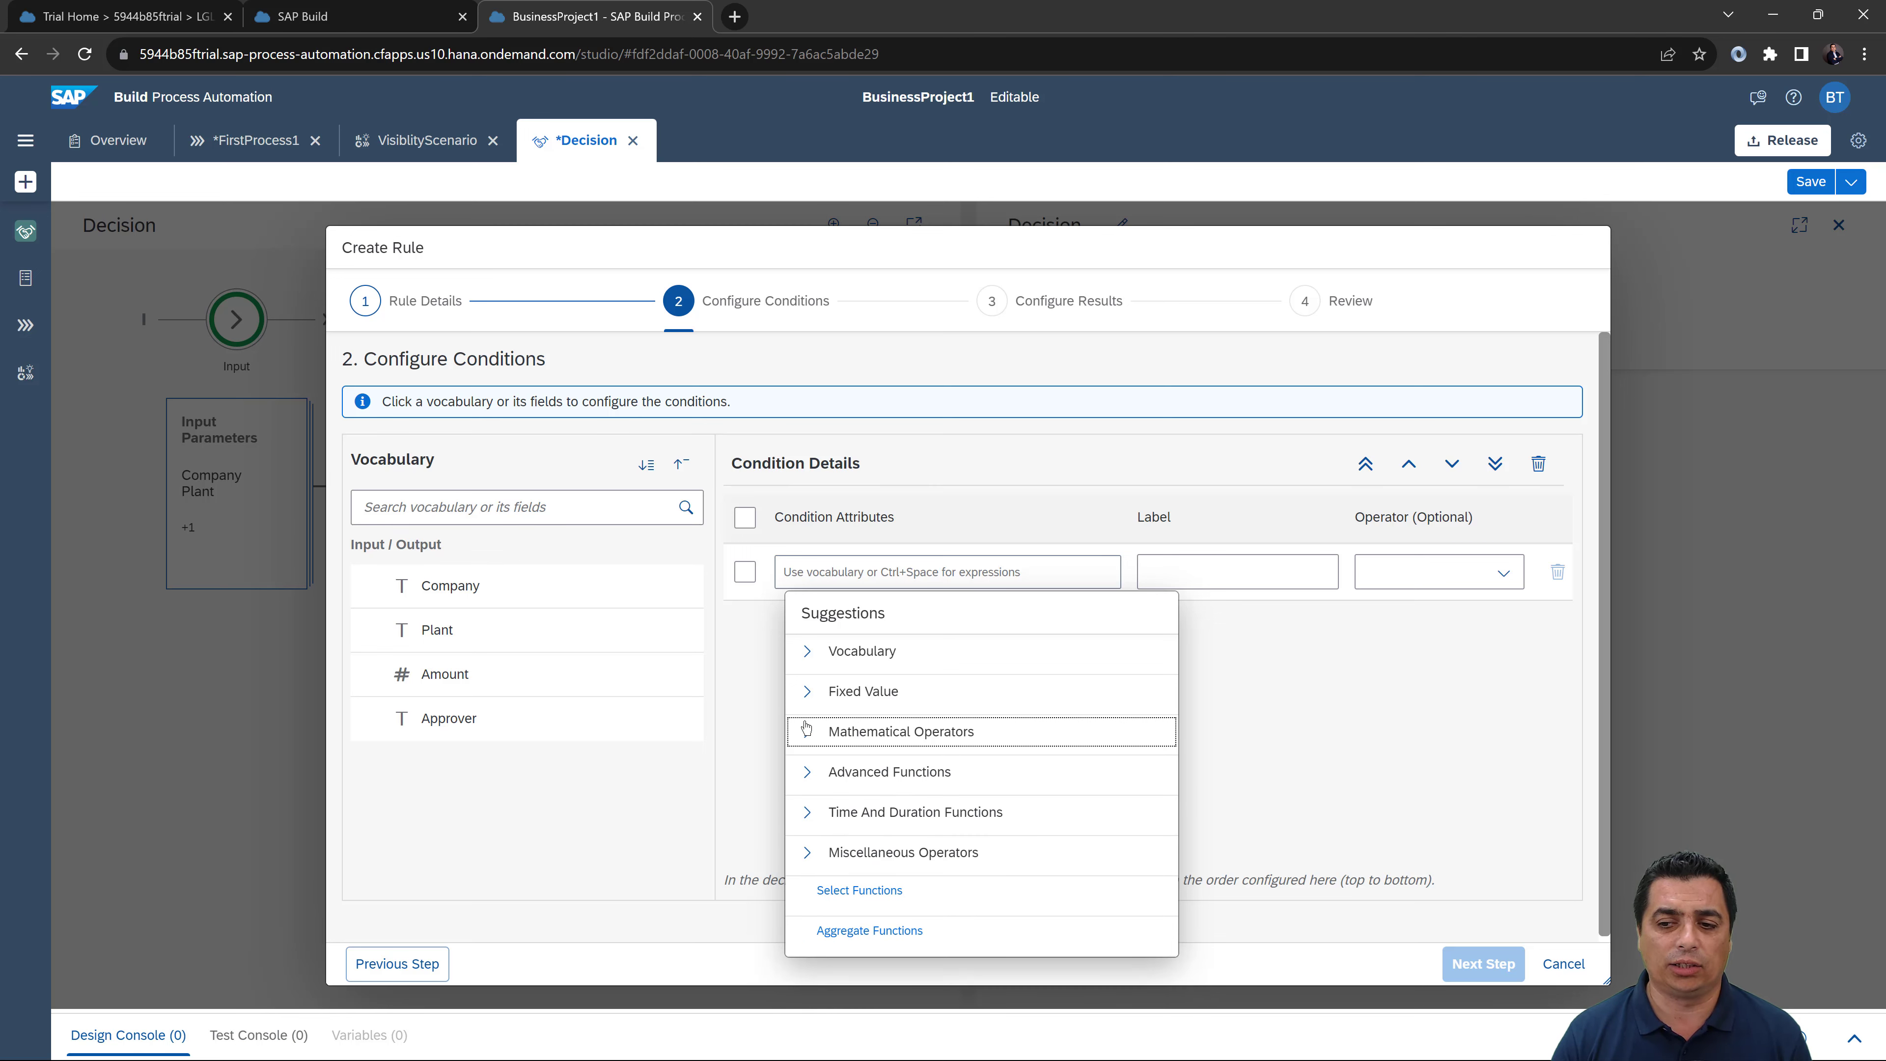
pyautogui.click(807, 772)
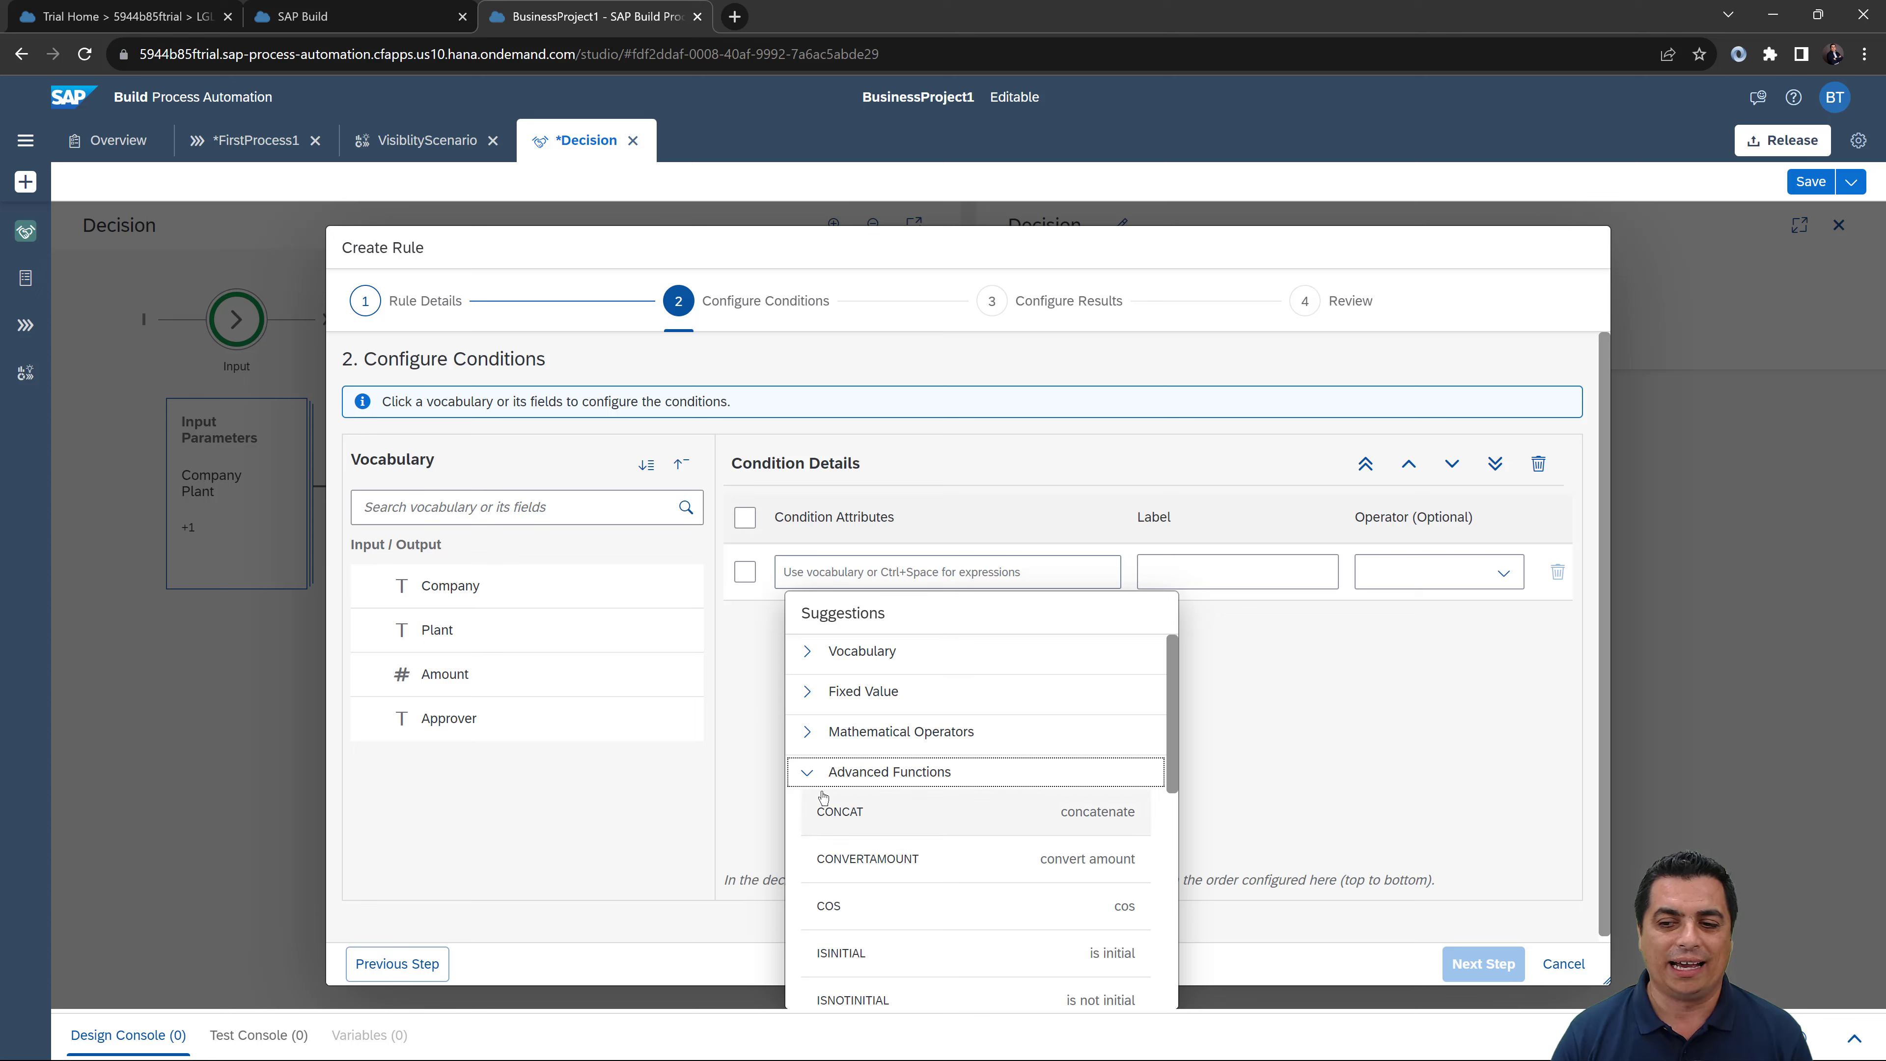
pyautogui.scroll(-4, 812, 787)
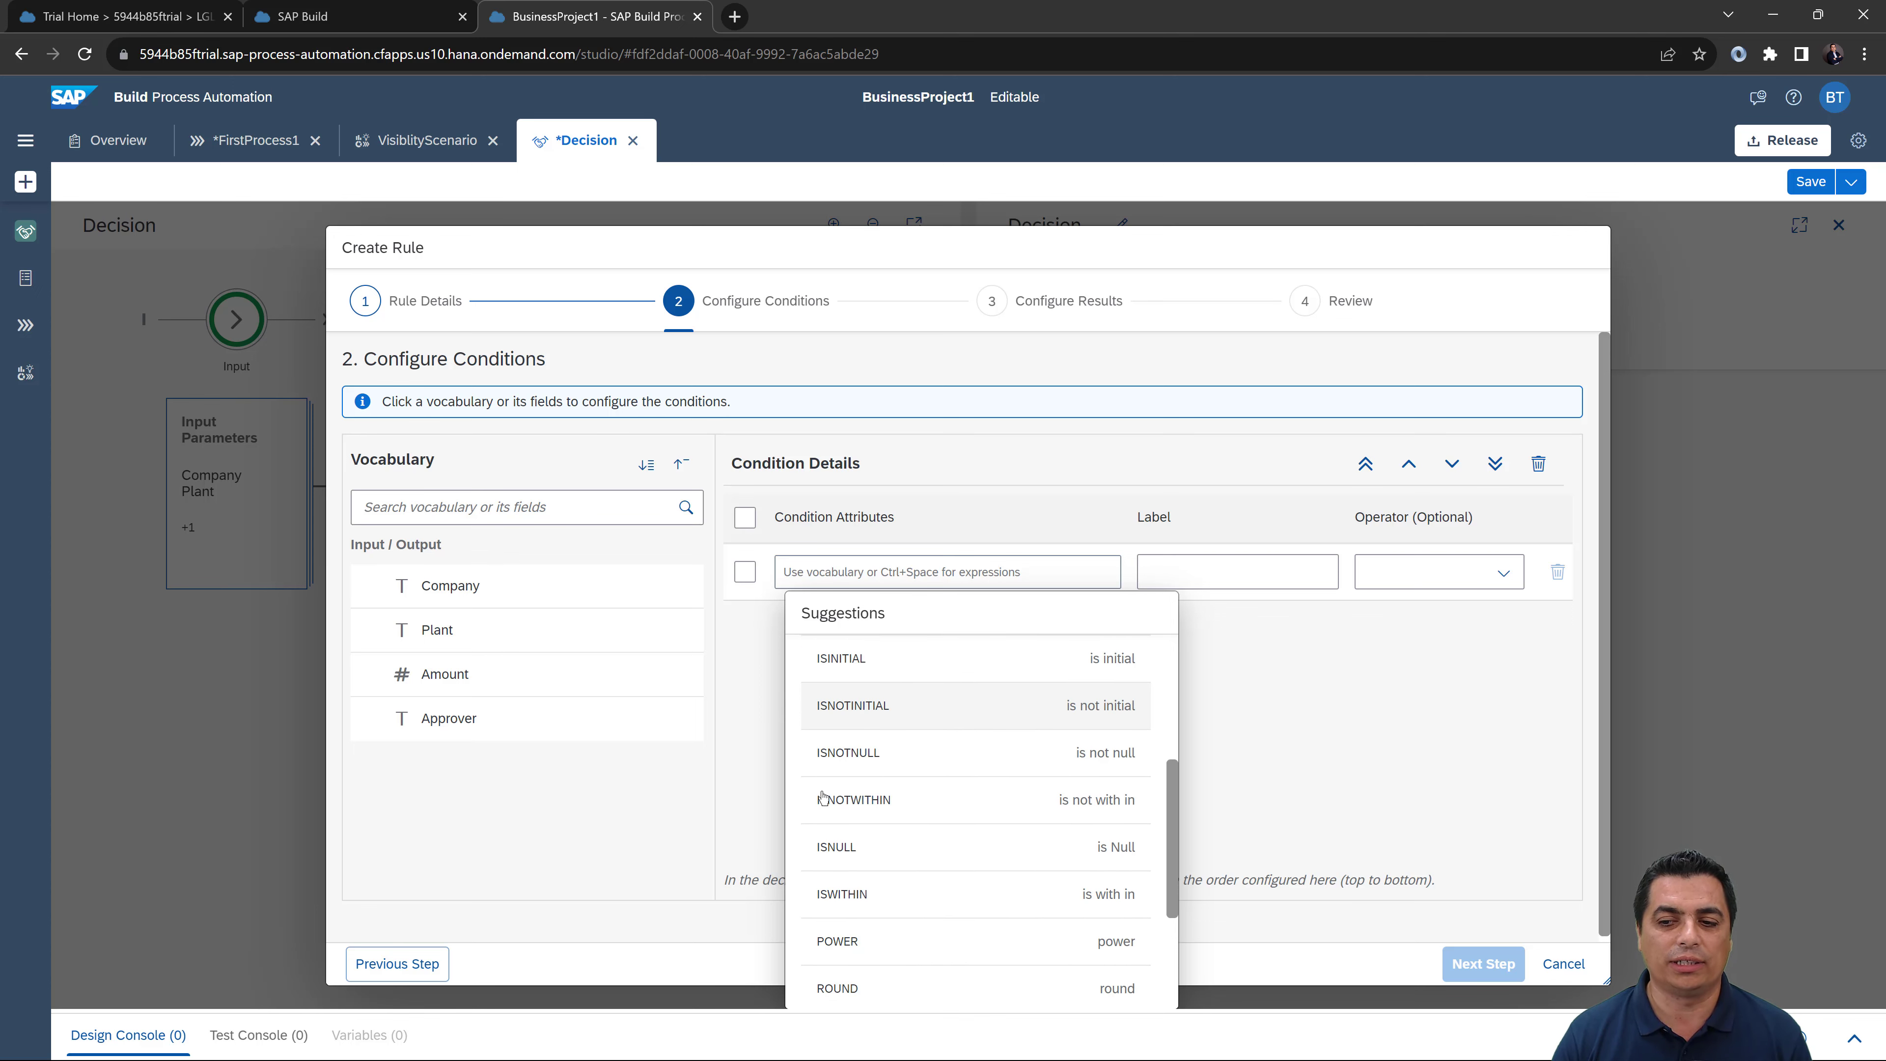
pyautogui.scroll(3, 817, 793)
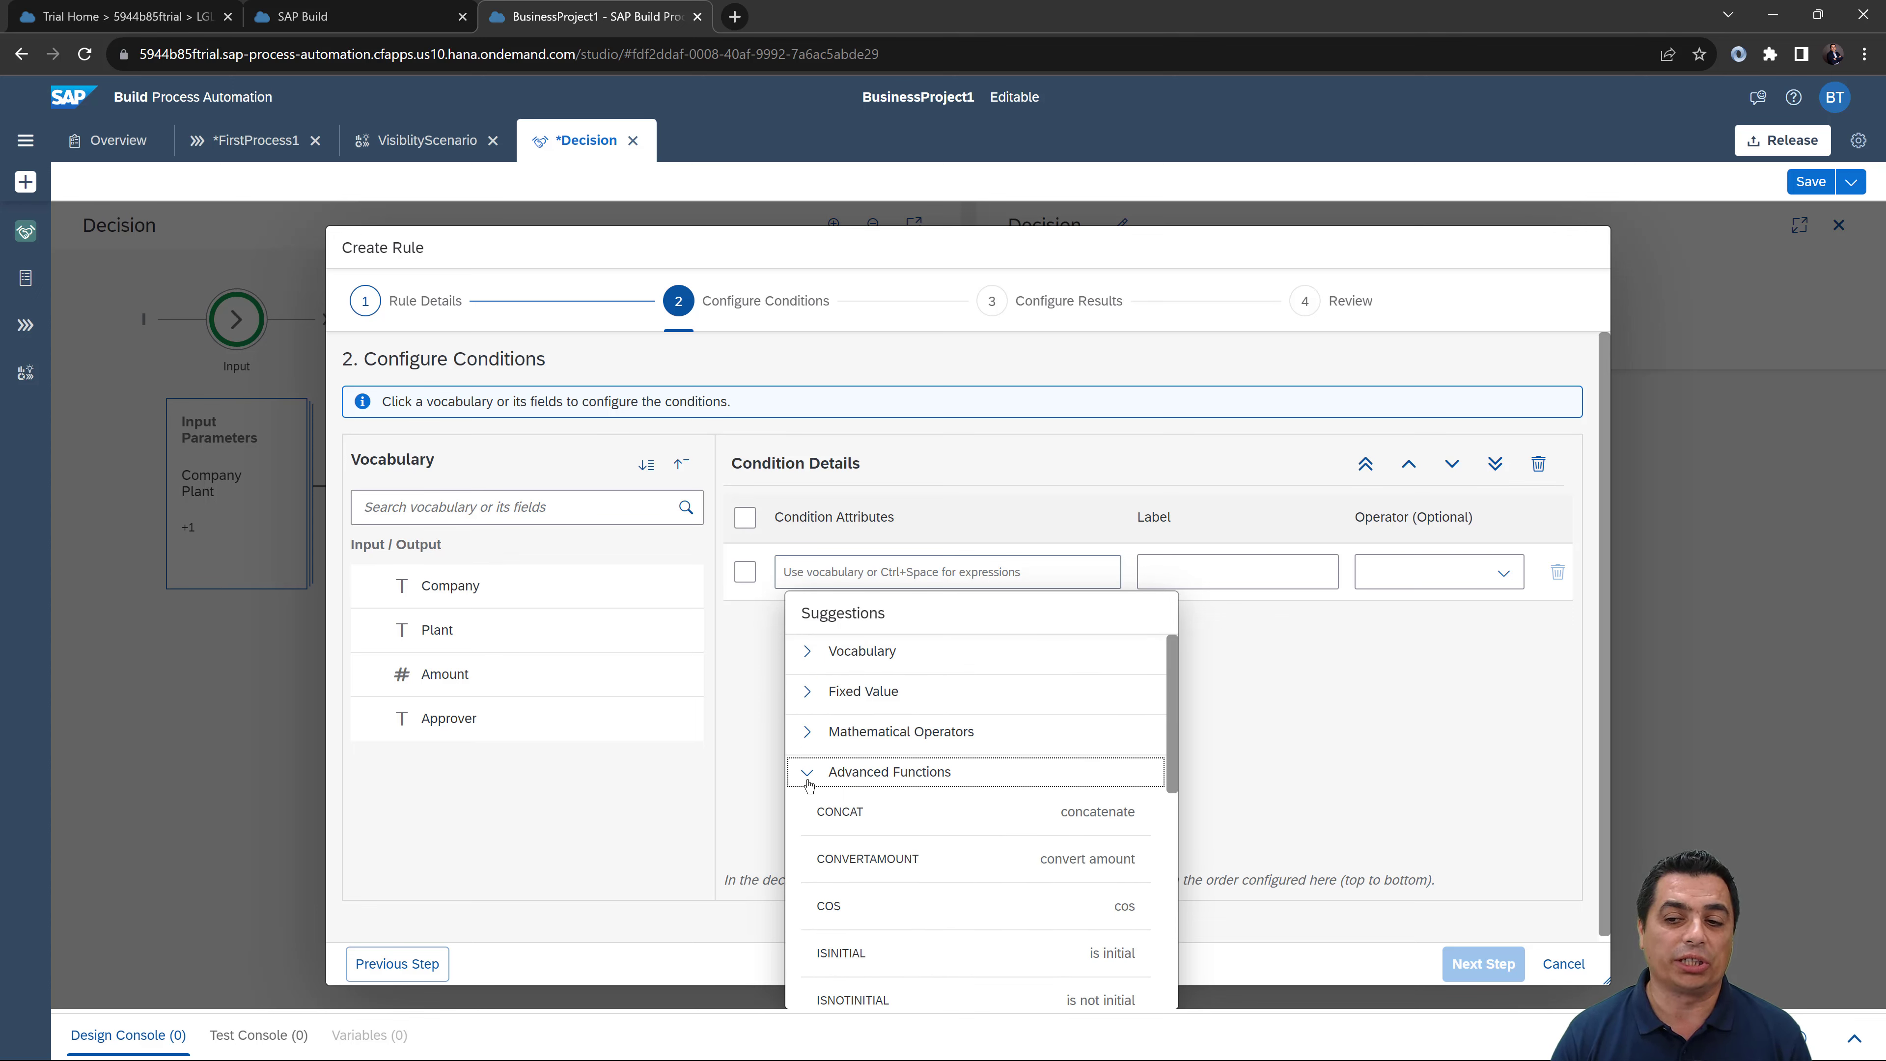
pyautogui.click(809, 777)
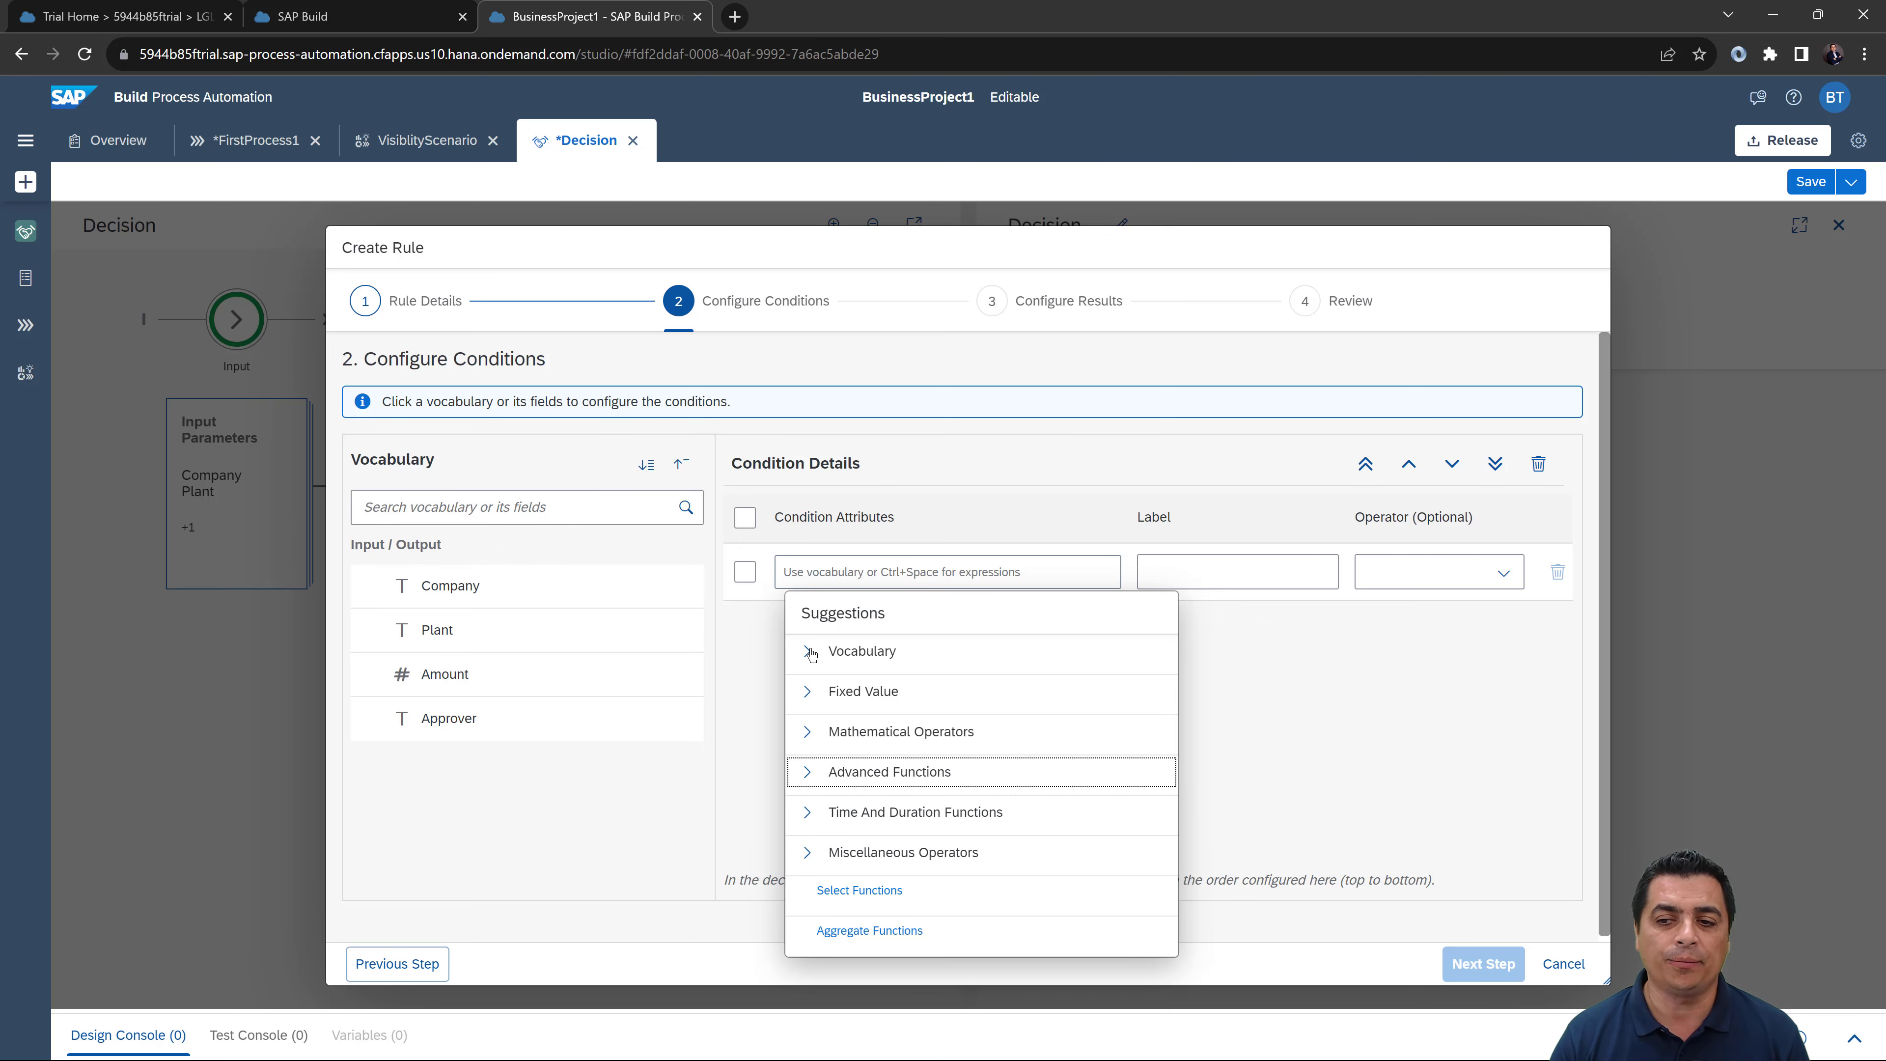
pyautogui.click(829, 652)
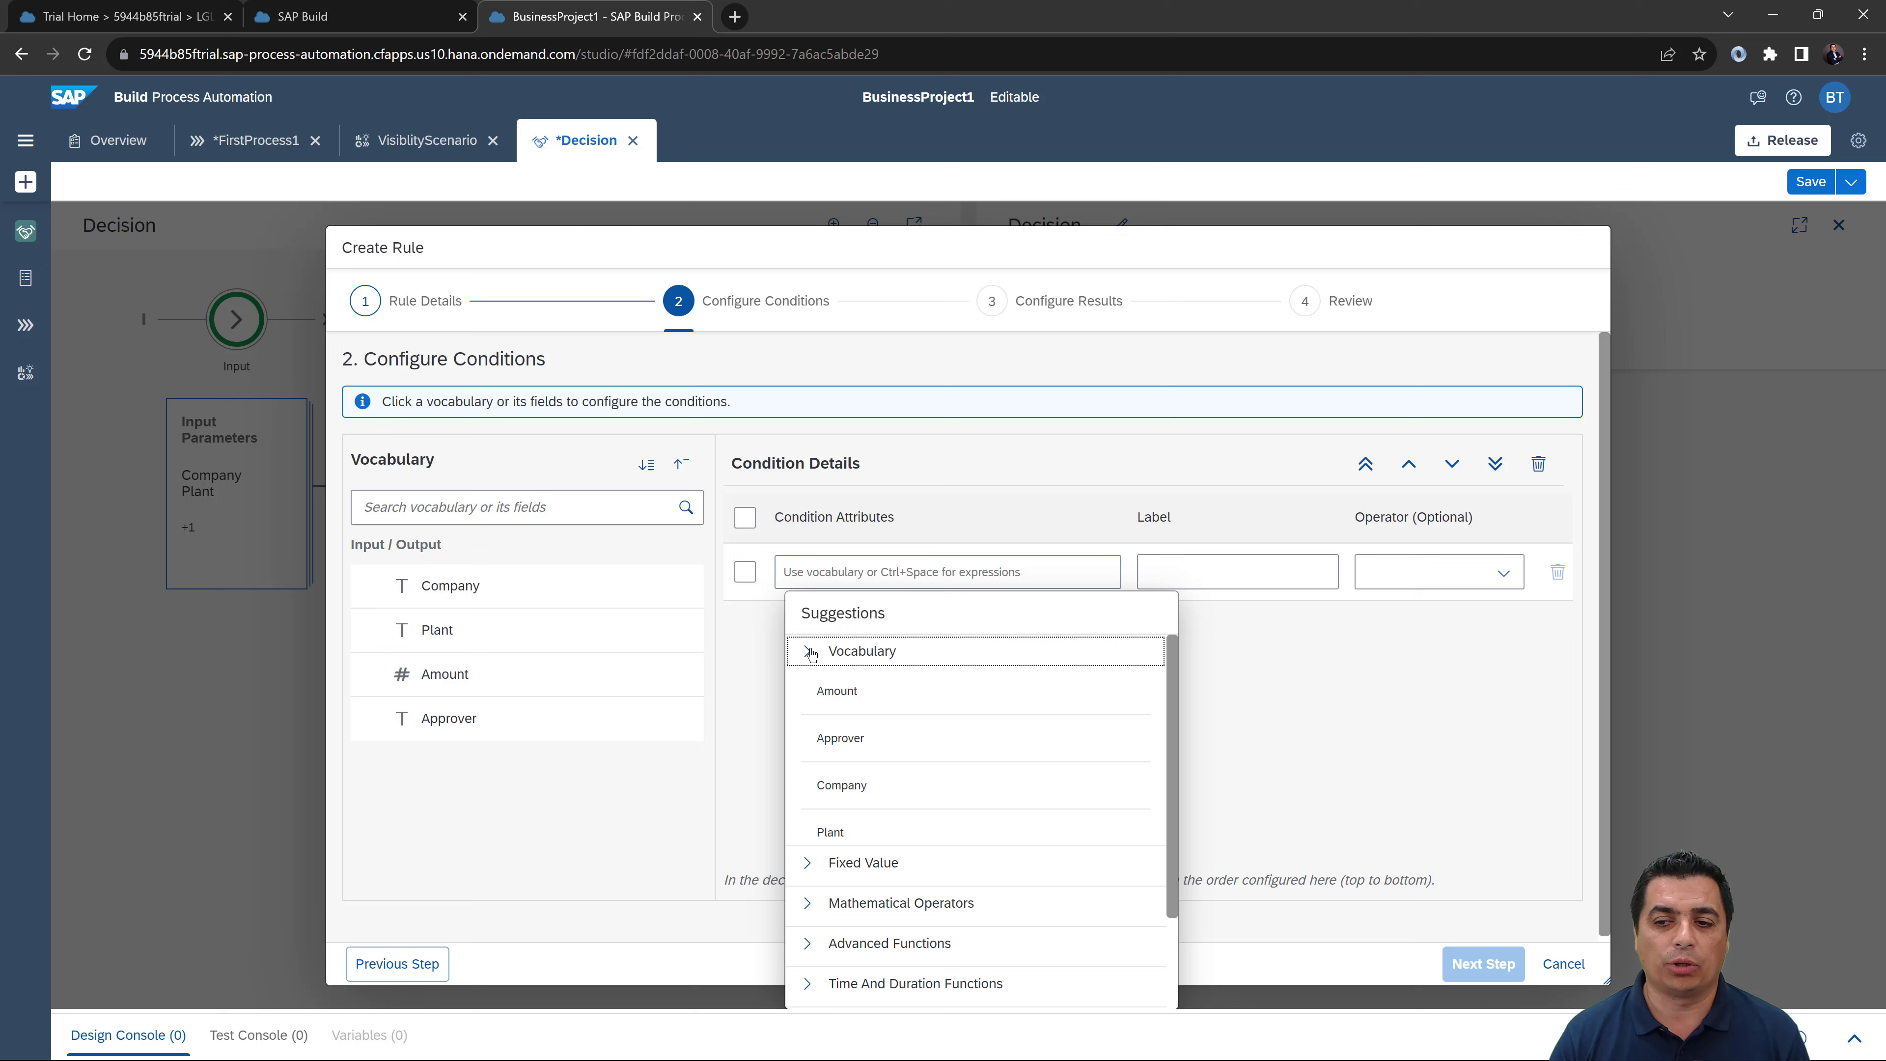
# Step: Add Company, Plant and Amount as condition attributes, leaving operators empty, and continue
pyautogui.click(858, 786)
pyautogui.click(763, 704)
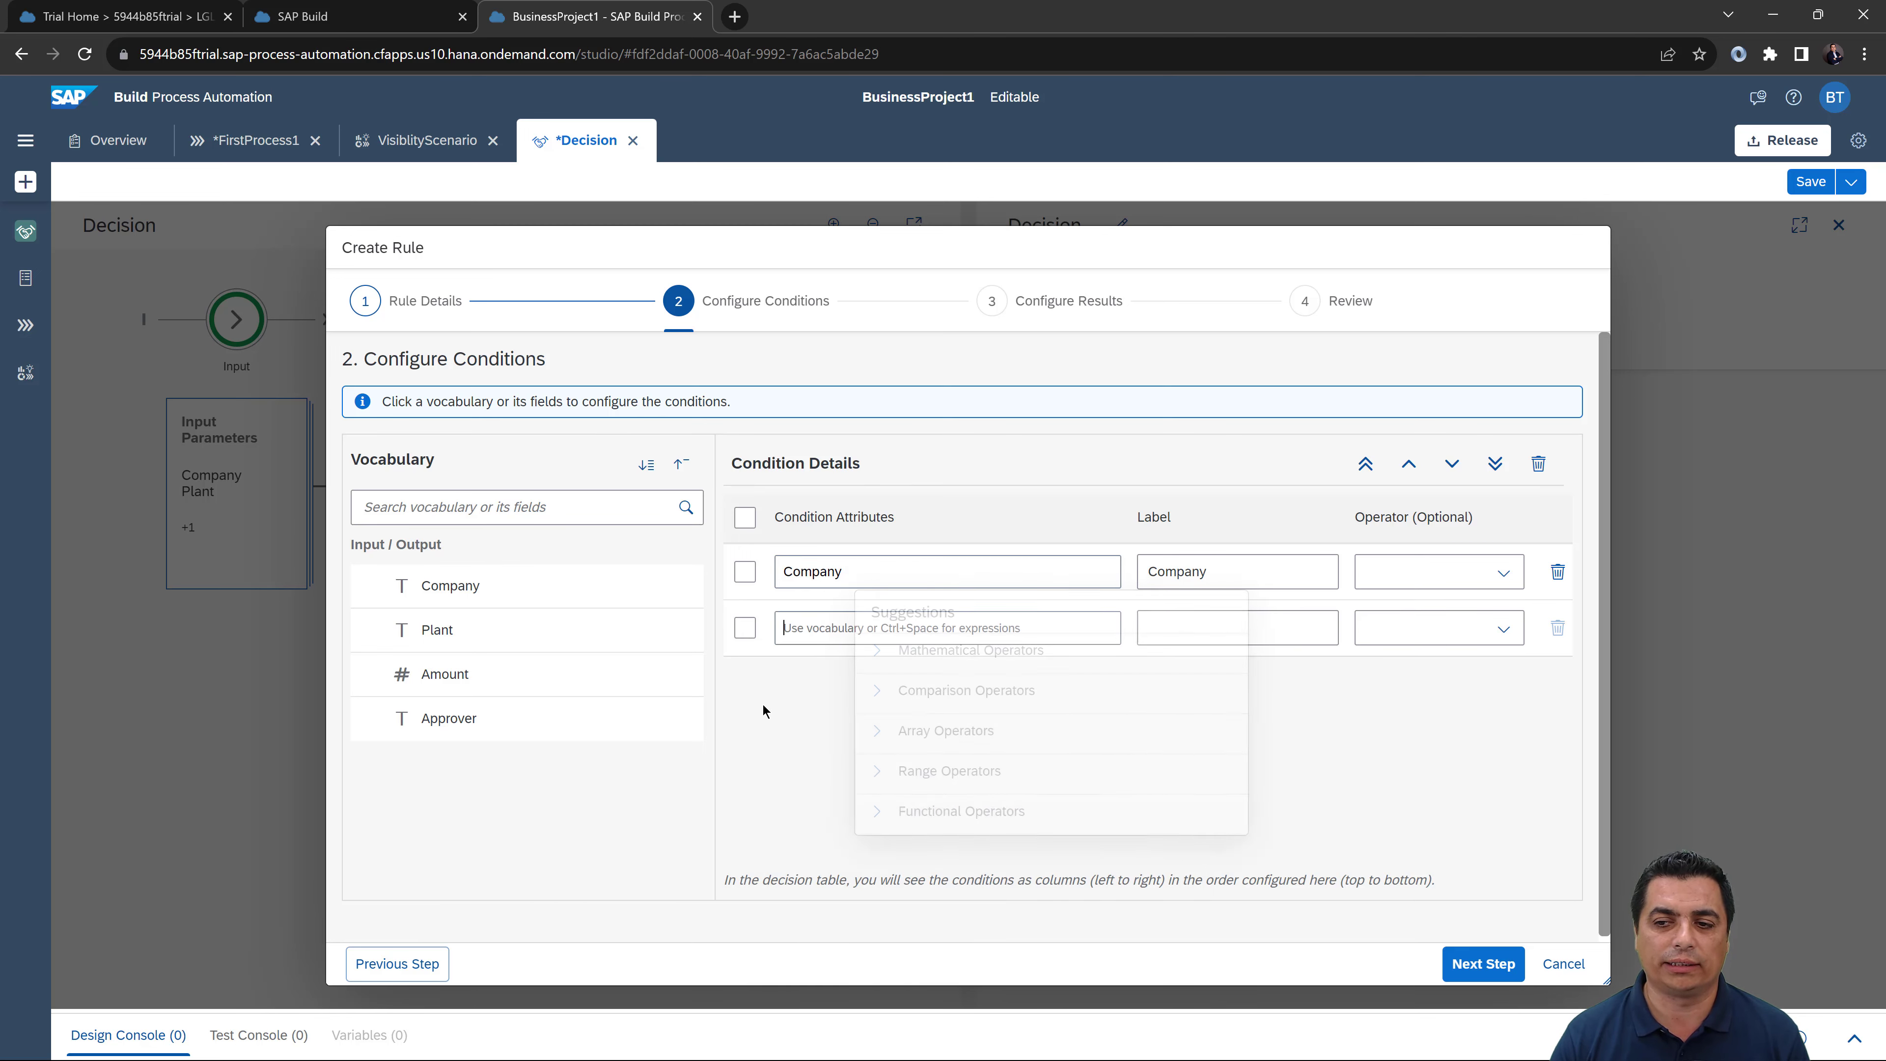
pyautogui.doubleClick(446, 632)
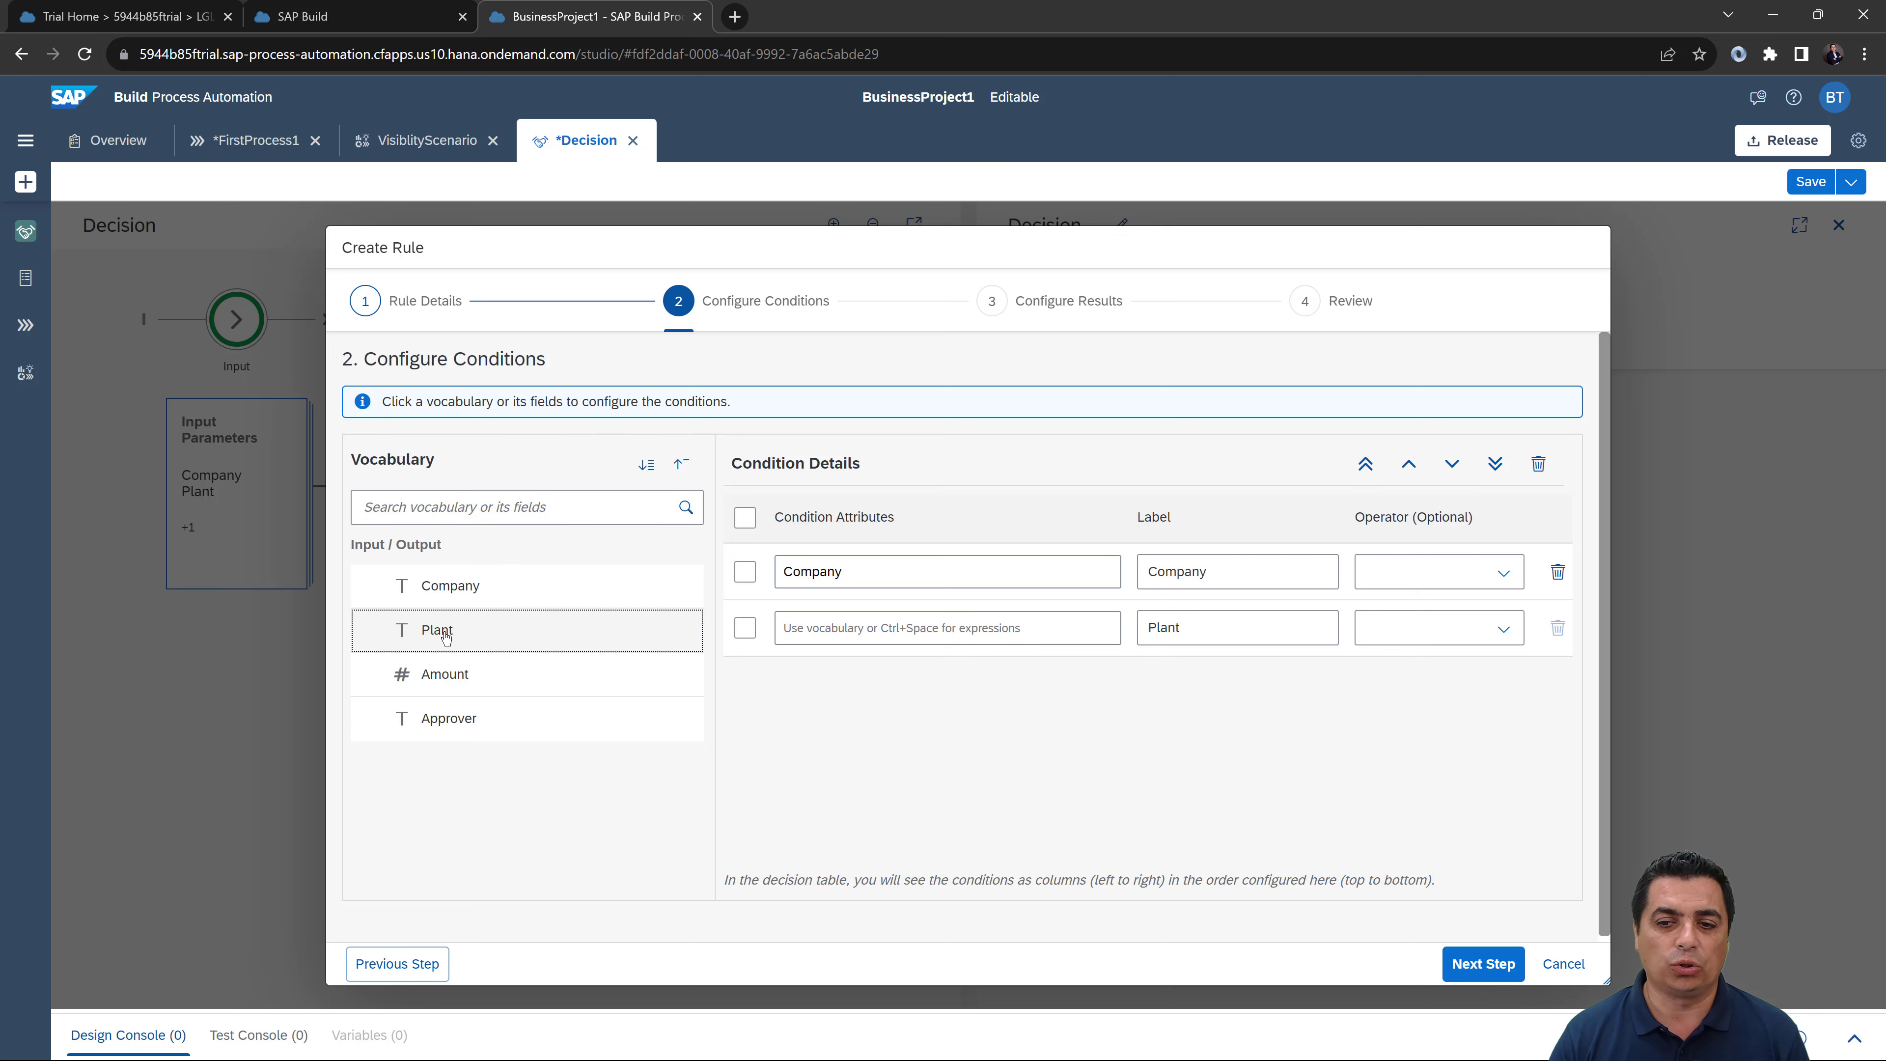
pyautogui.doubleClick(456, 681)
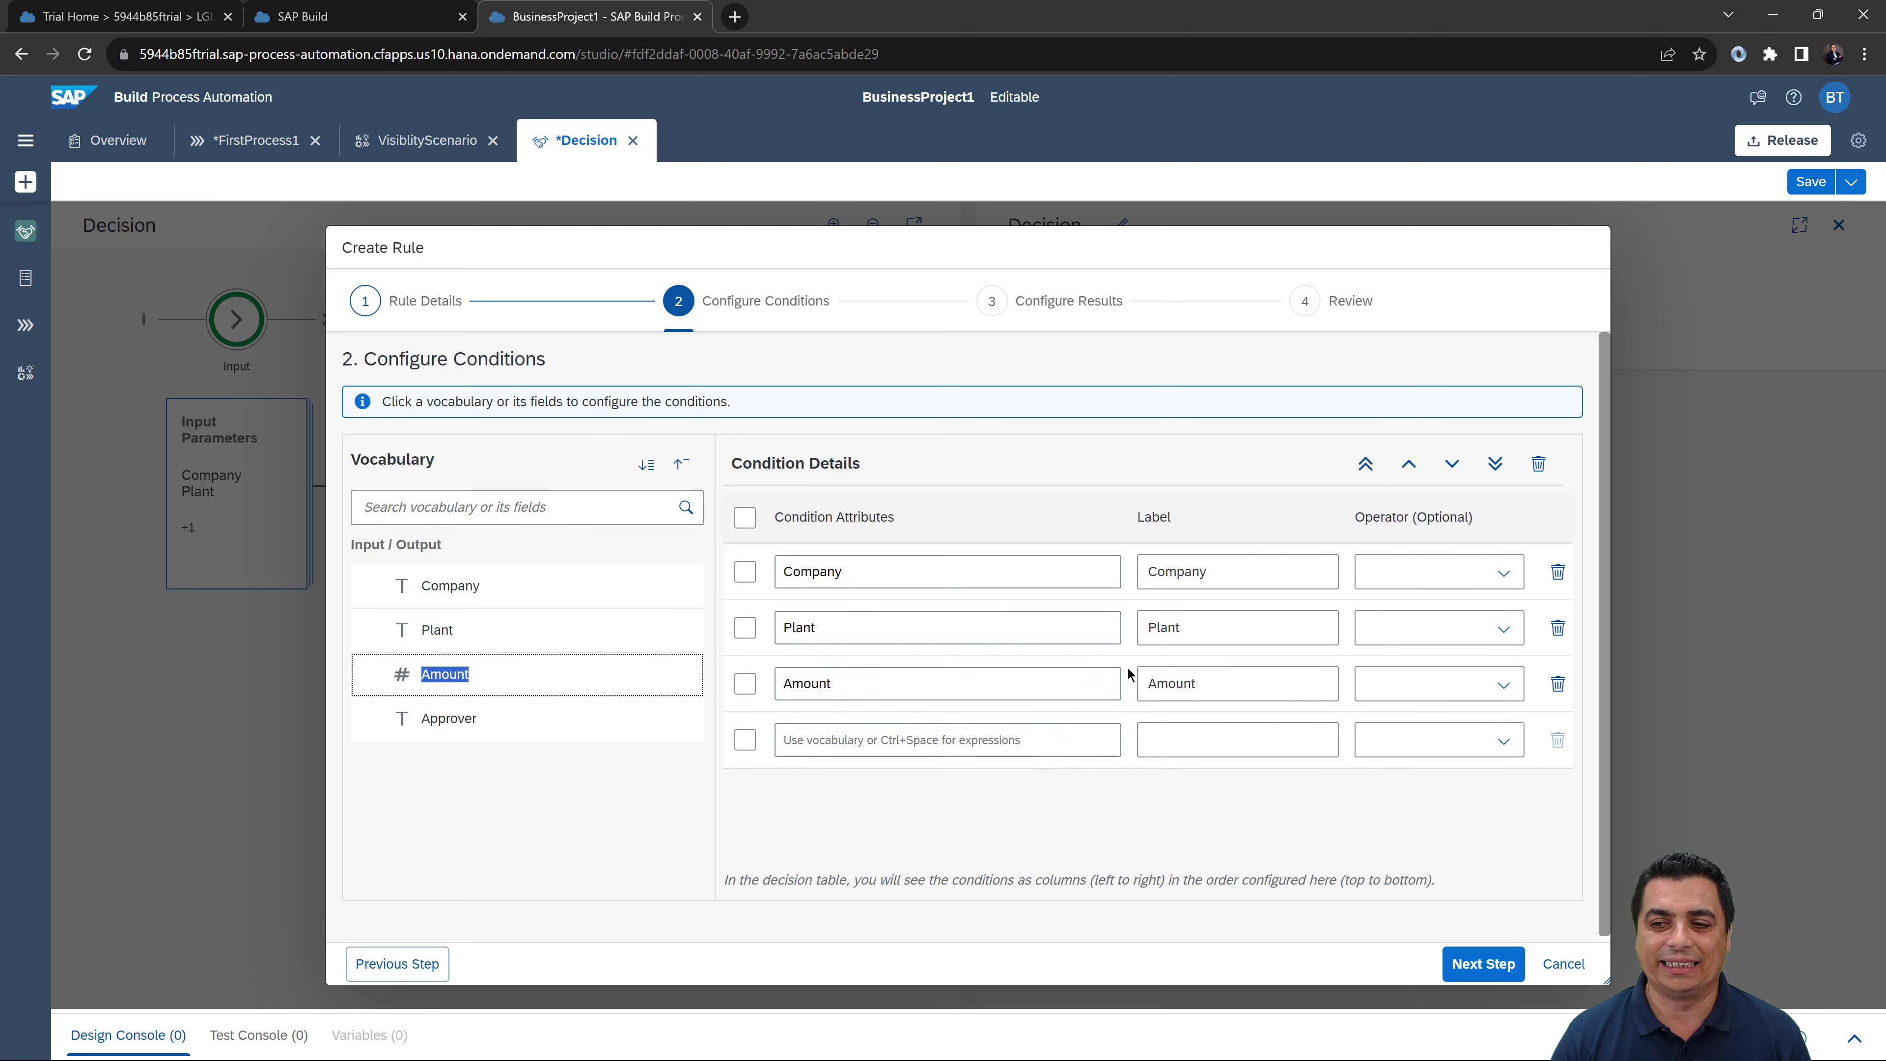
pyautogui.click(1518, 583)
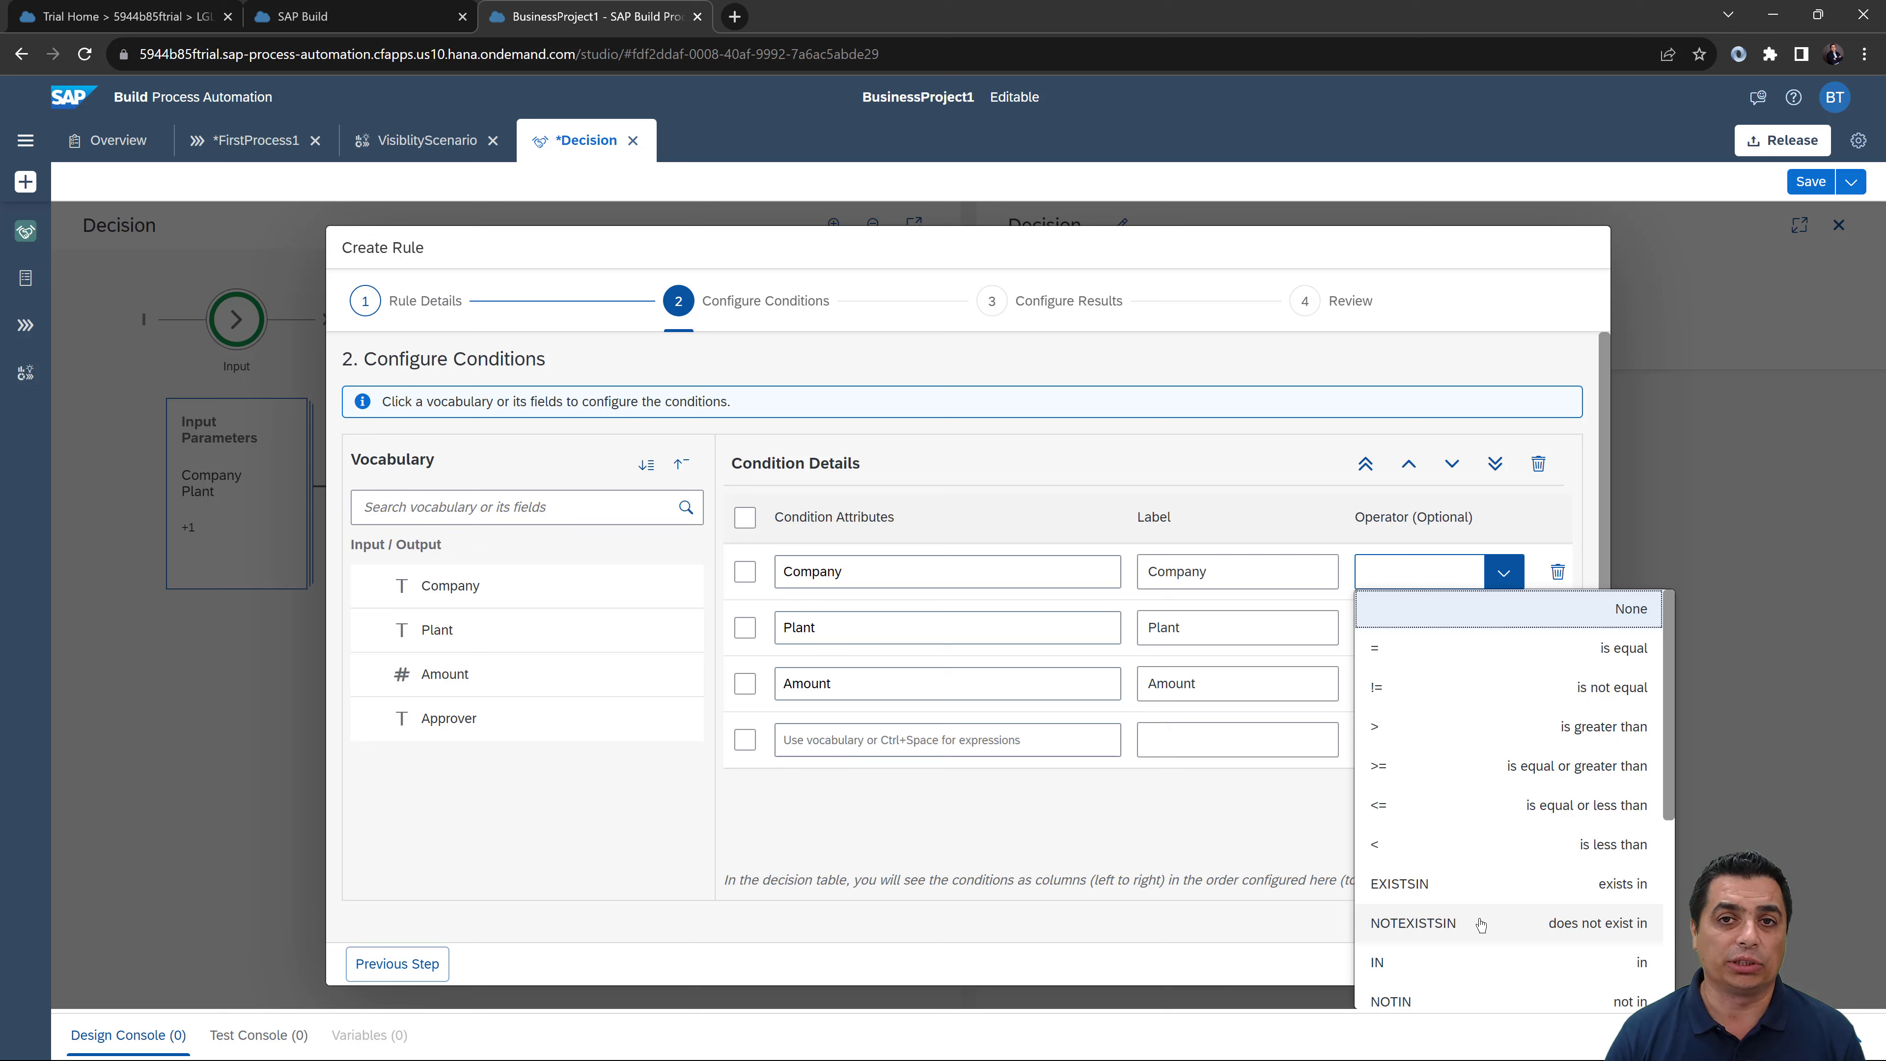
pyautogui.click(1248, 827)
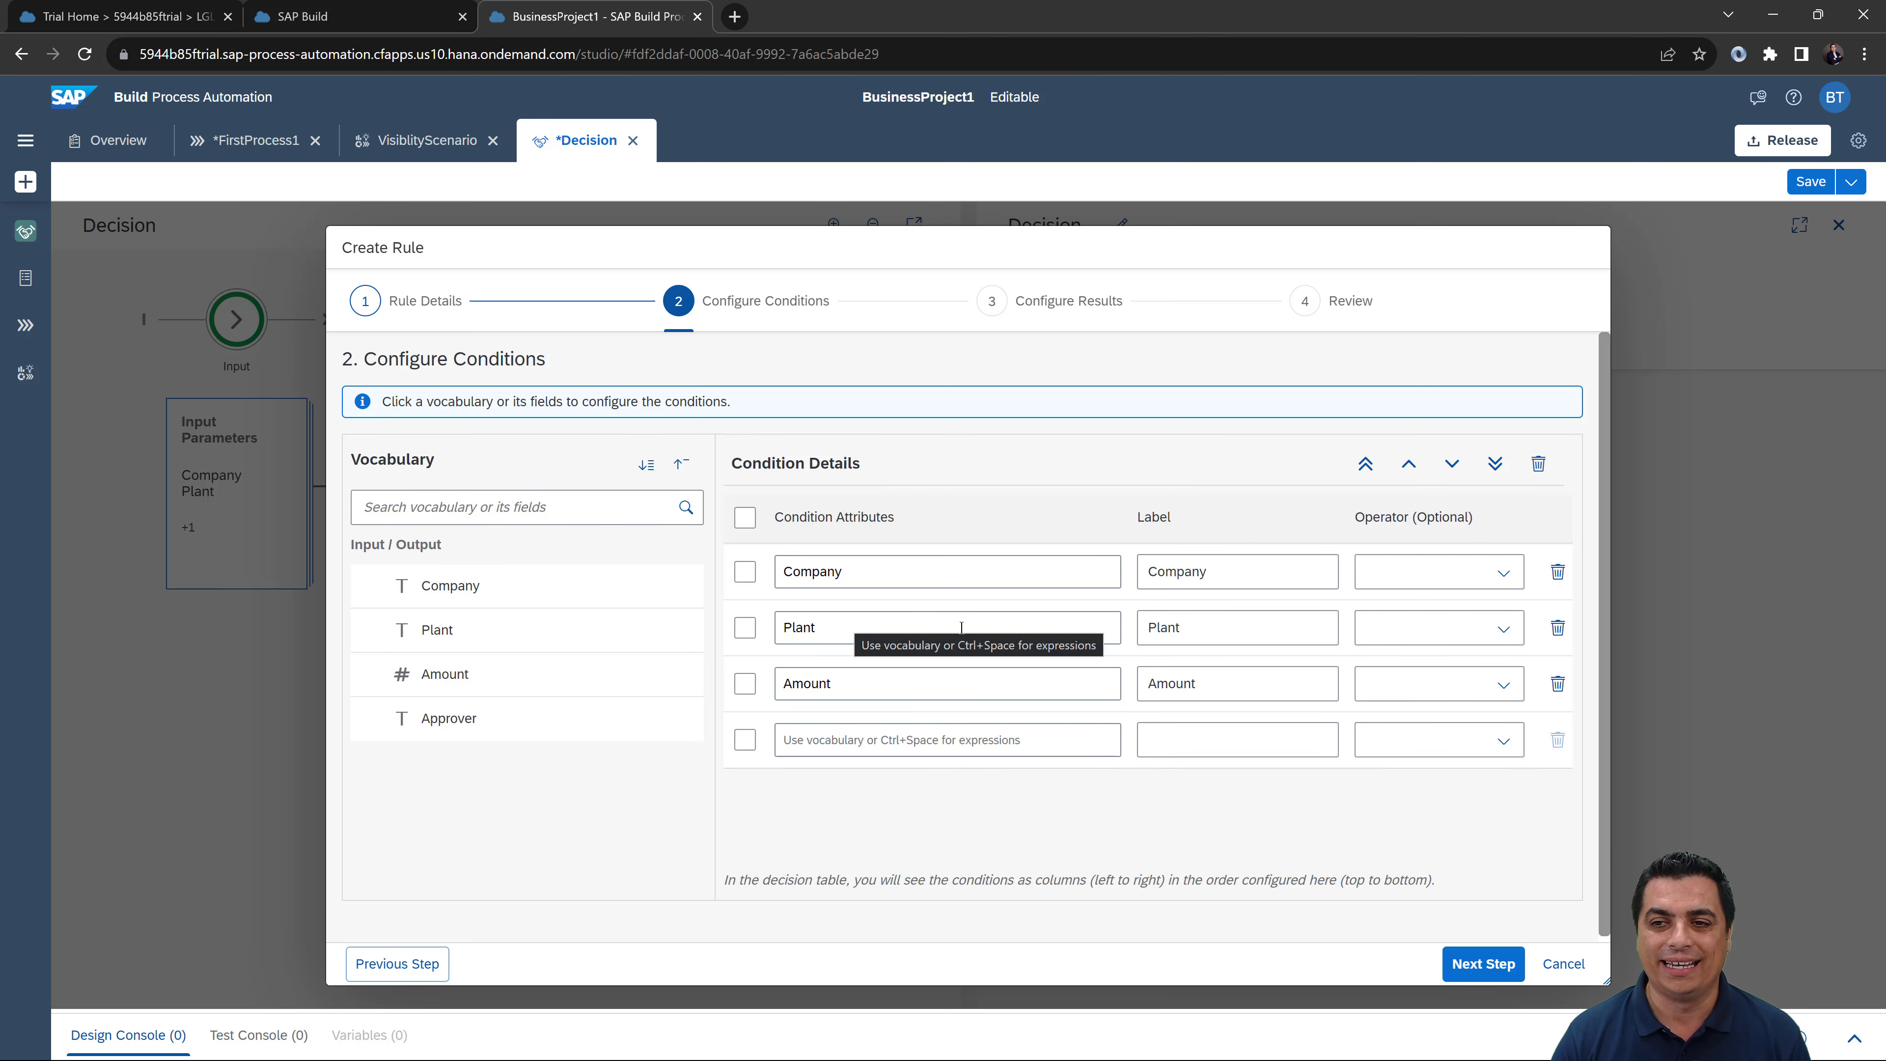
pyautogui.click(1466, 964)
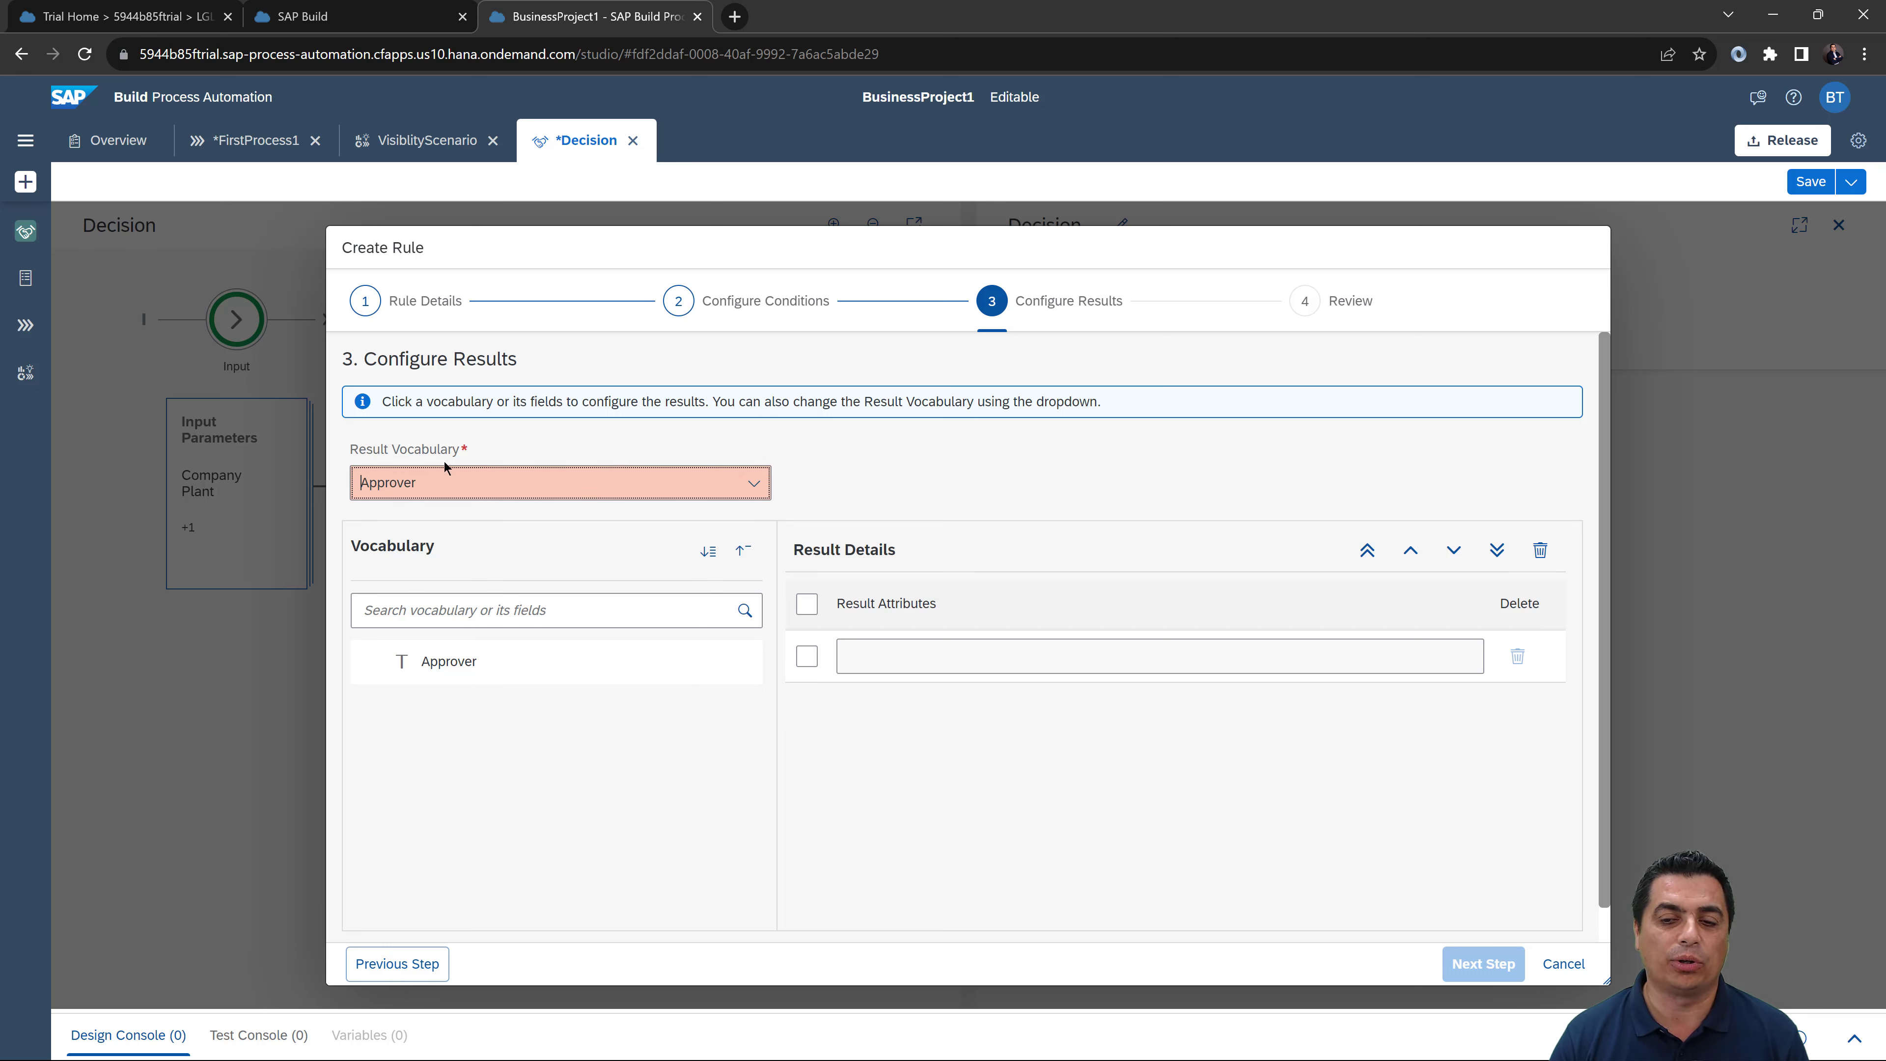
# Step: Use Approver as the result attribute and proceed to the Review step
pyautogui.click(449, 661)
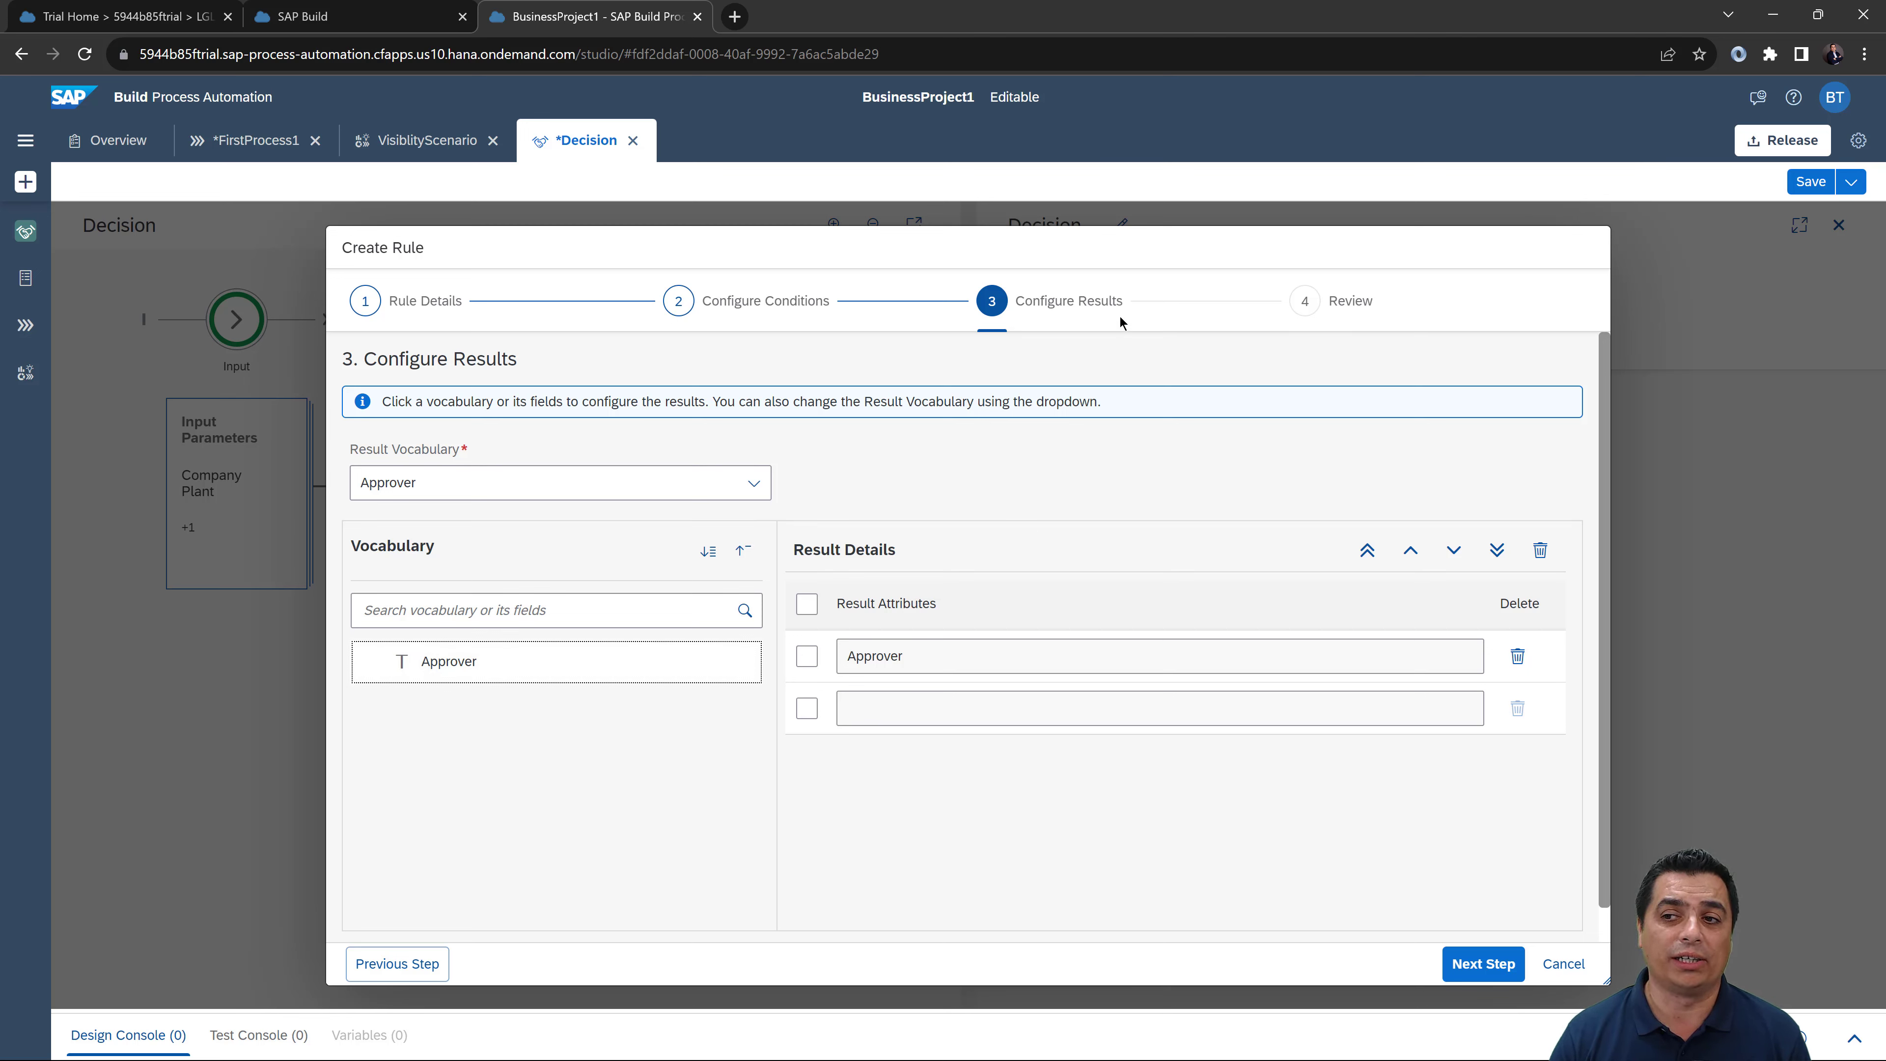
pyautogui.click(711, 299)
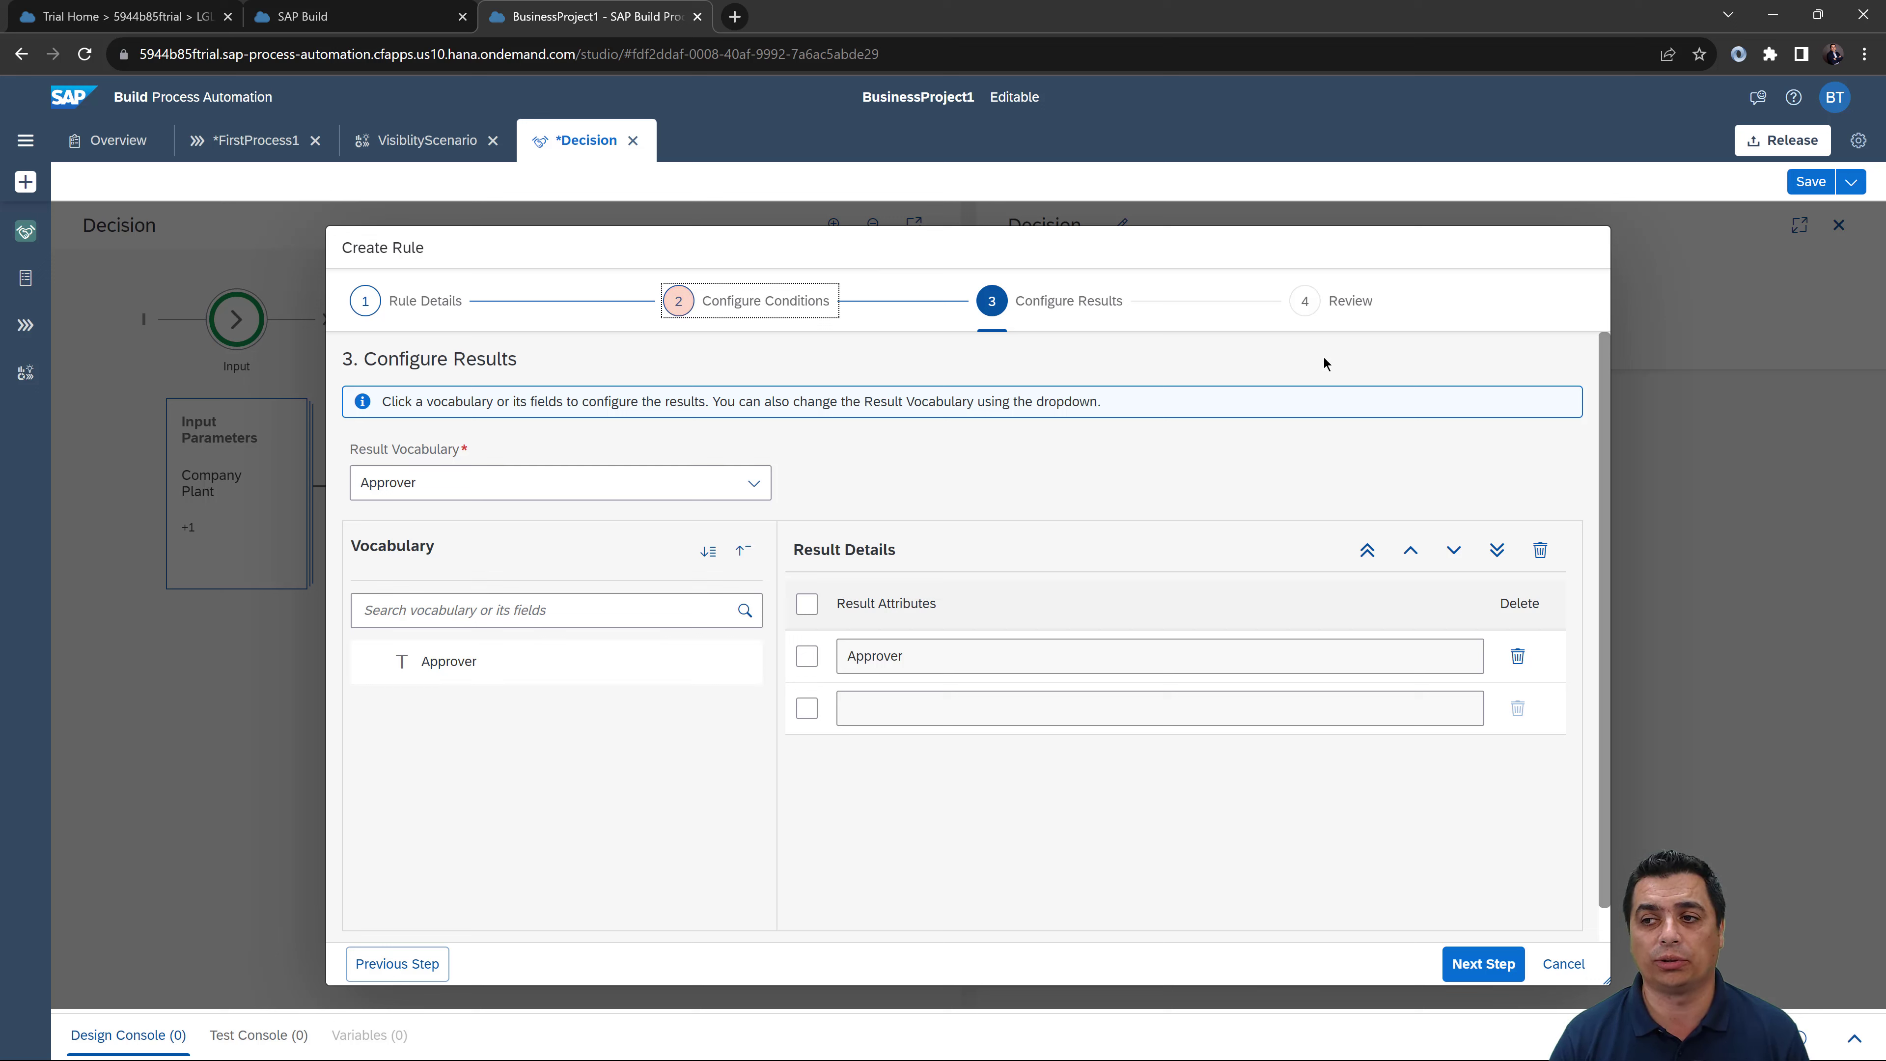
pyautogui.click(1501, 974)
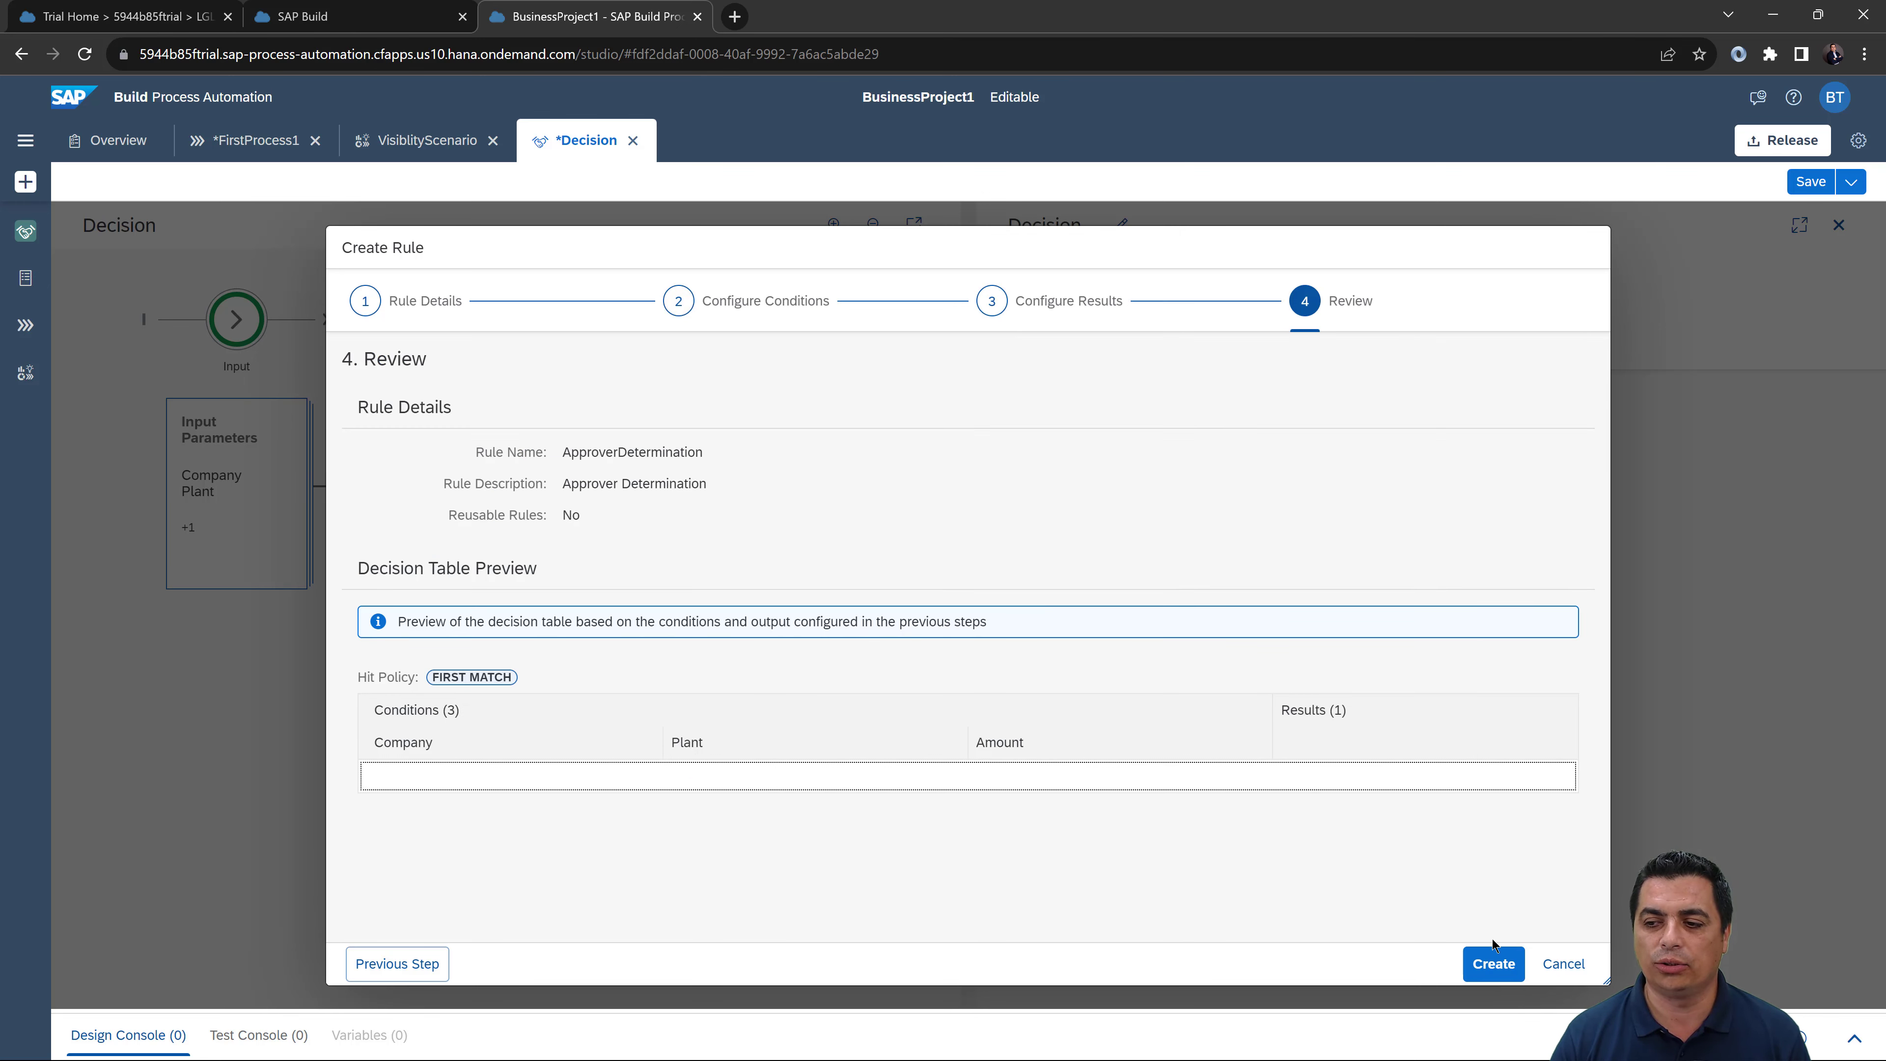
# Step: Create the ApproverDetermination decision table from the Review step
pyautogui.click(1501, 964)
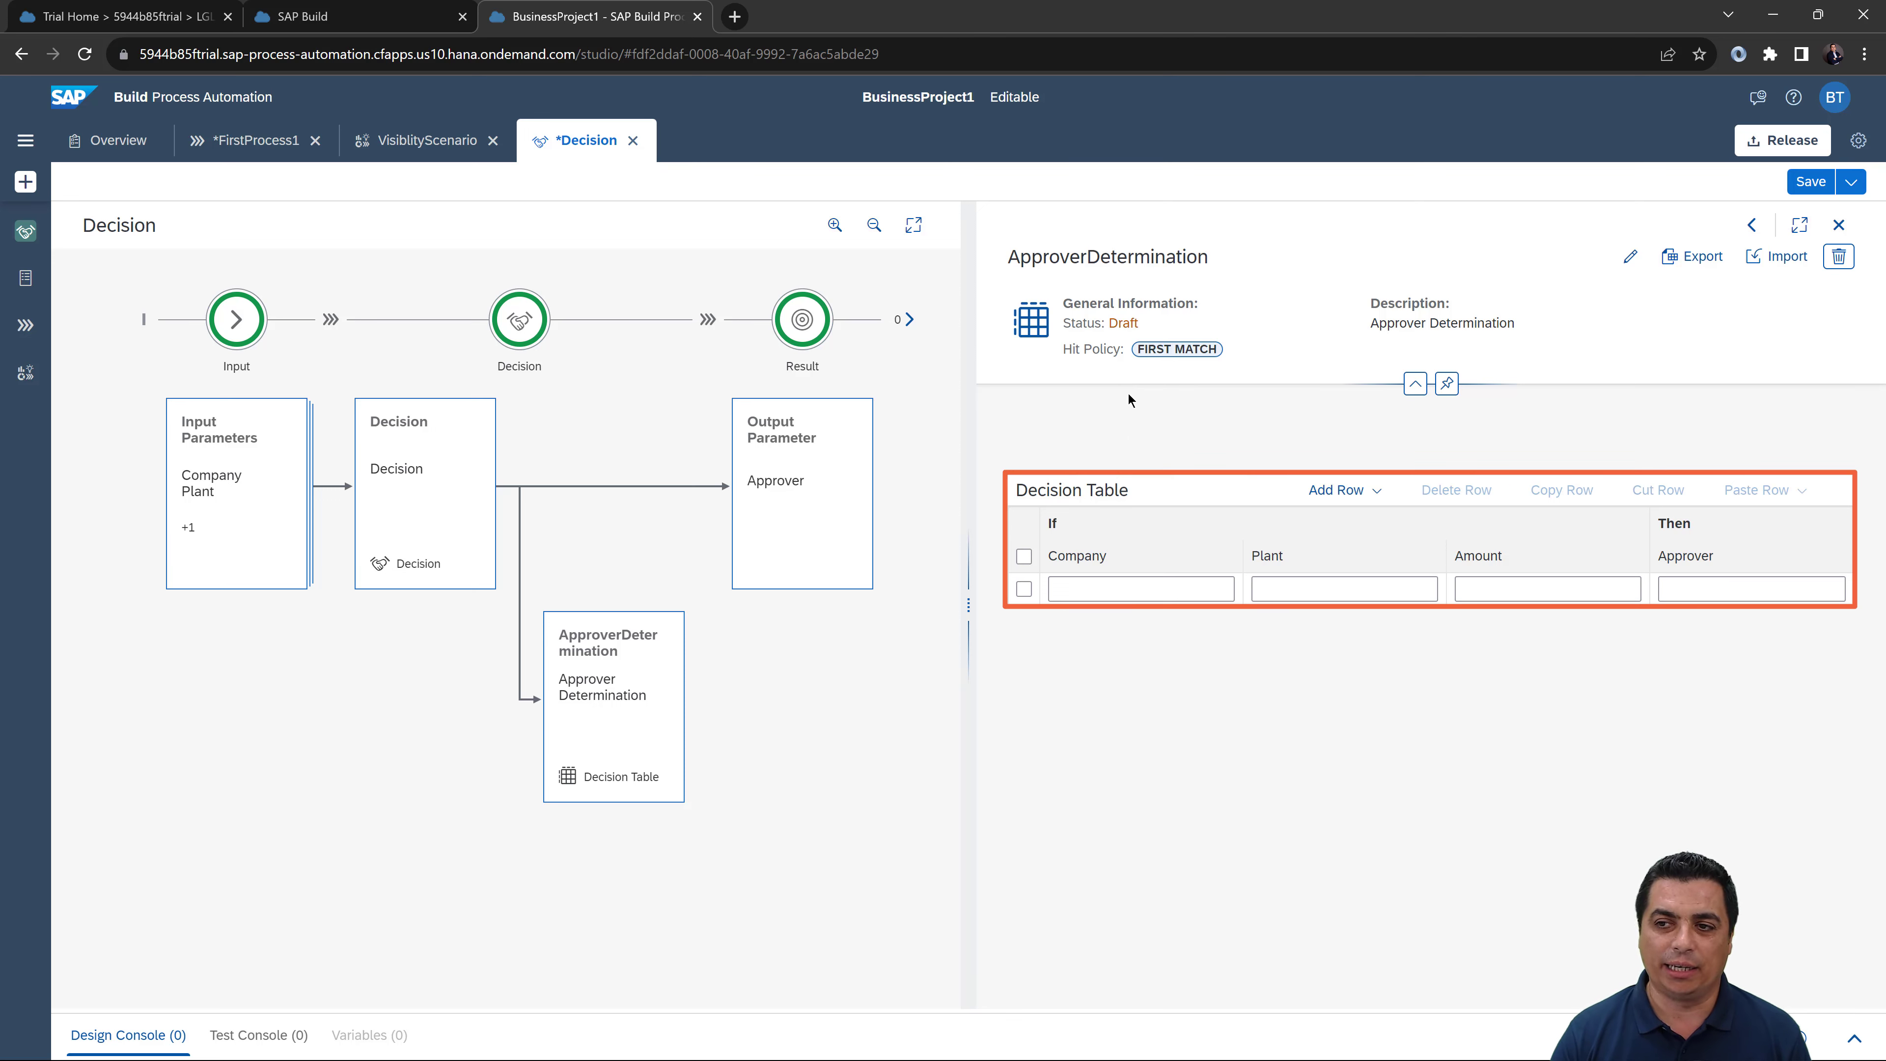
# Step: Bring up expression suggestions in the first row's Company condition cell
pyautogui.click(1083, 588)
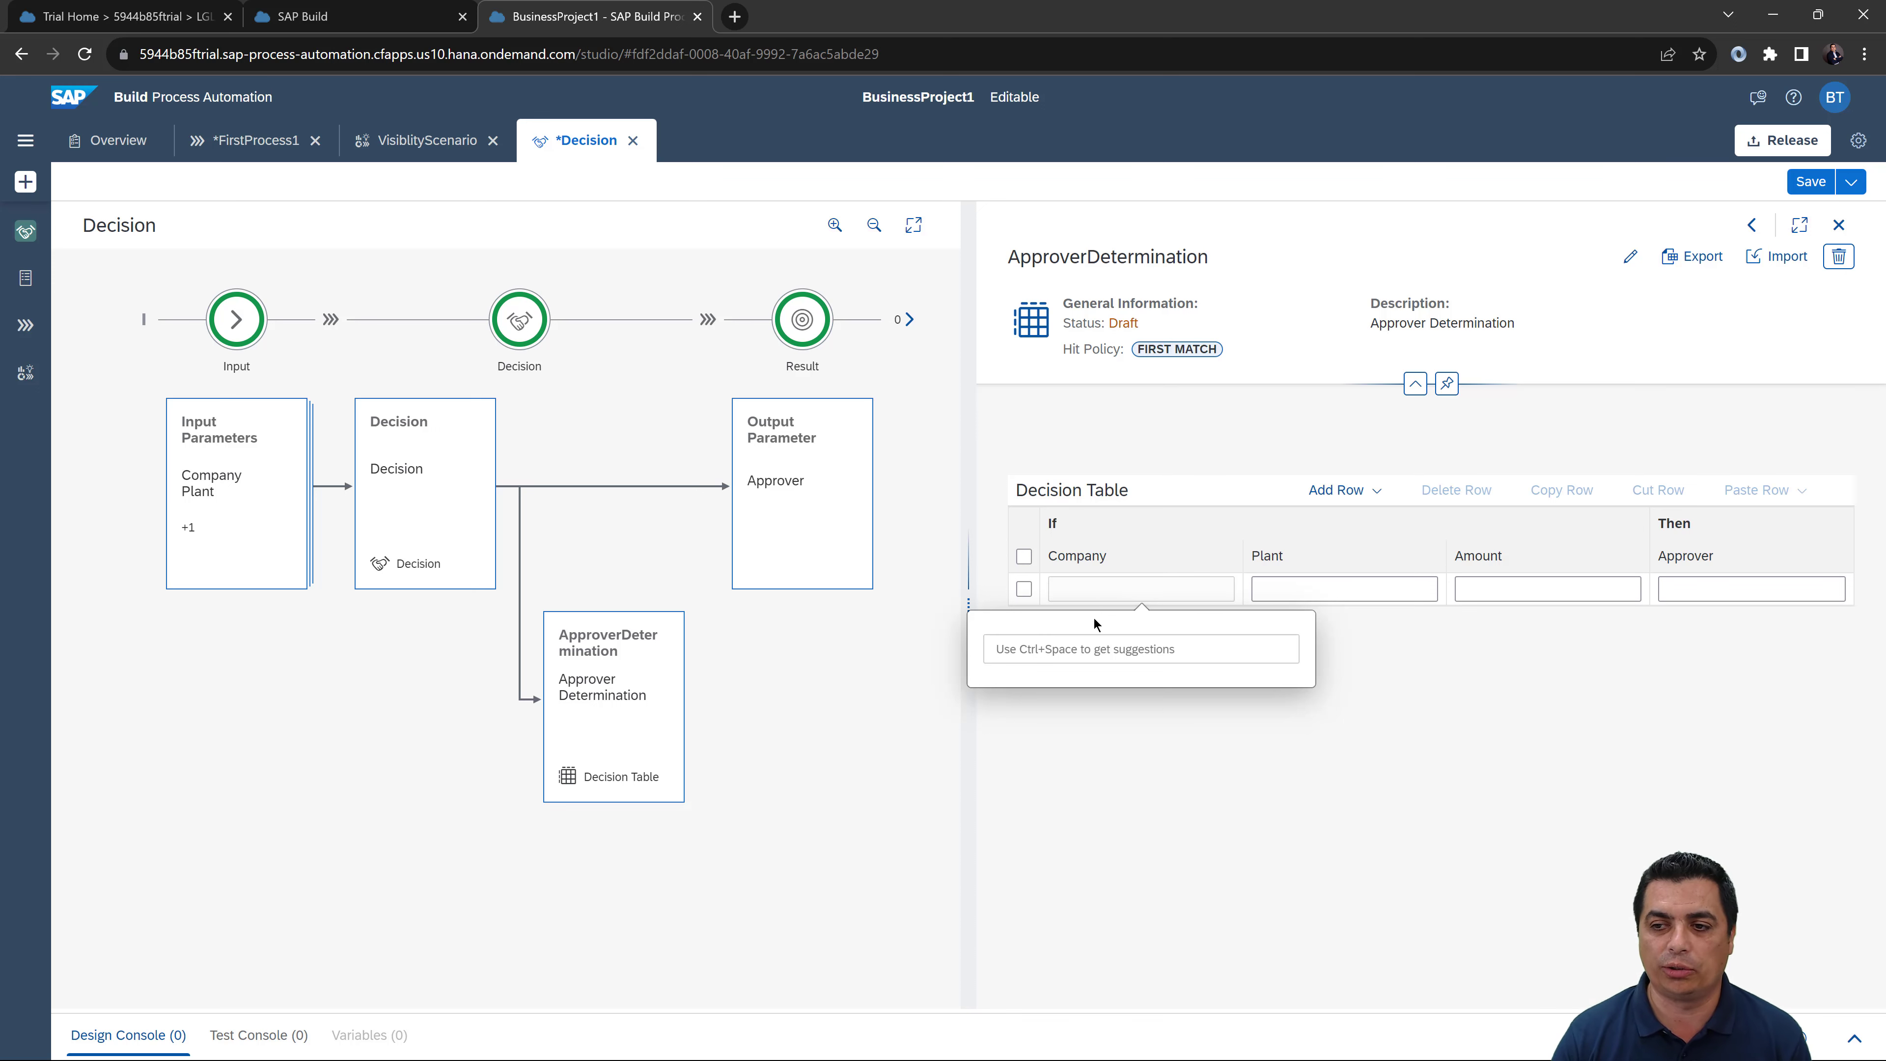
pyautogui.hotkey('ctrl', 'space')
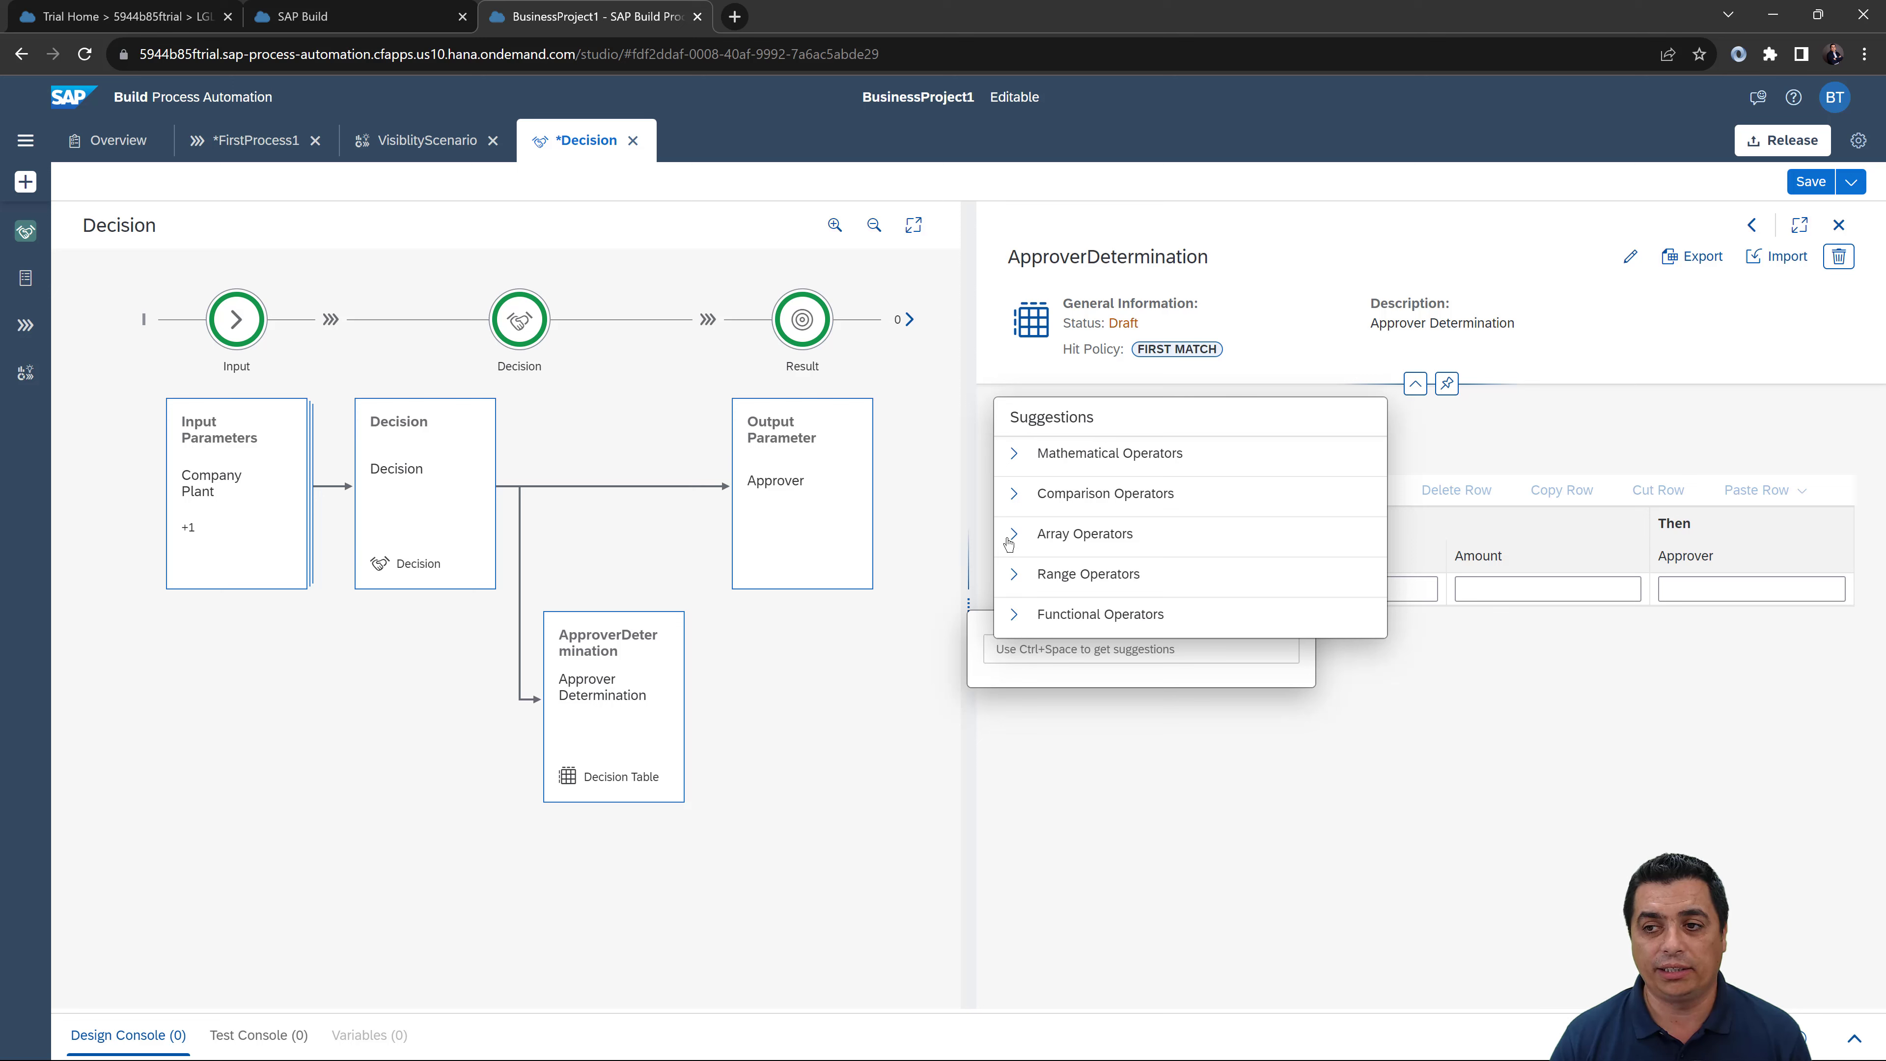
# Step: Set row 1's Company condition to EXISTSIN ['1000', '1010'] using the Array Operators list
pyautogui.click(1015, 494)
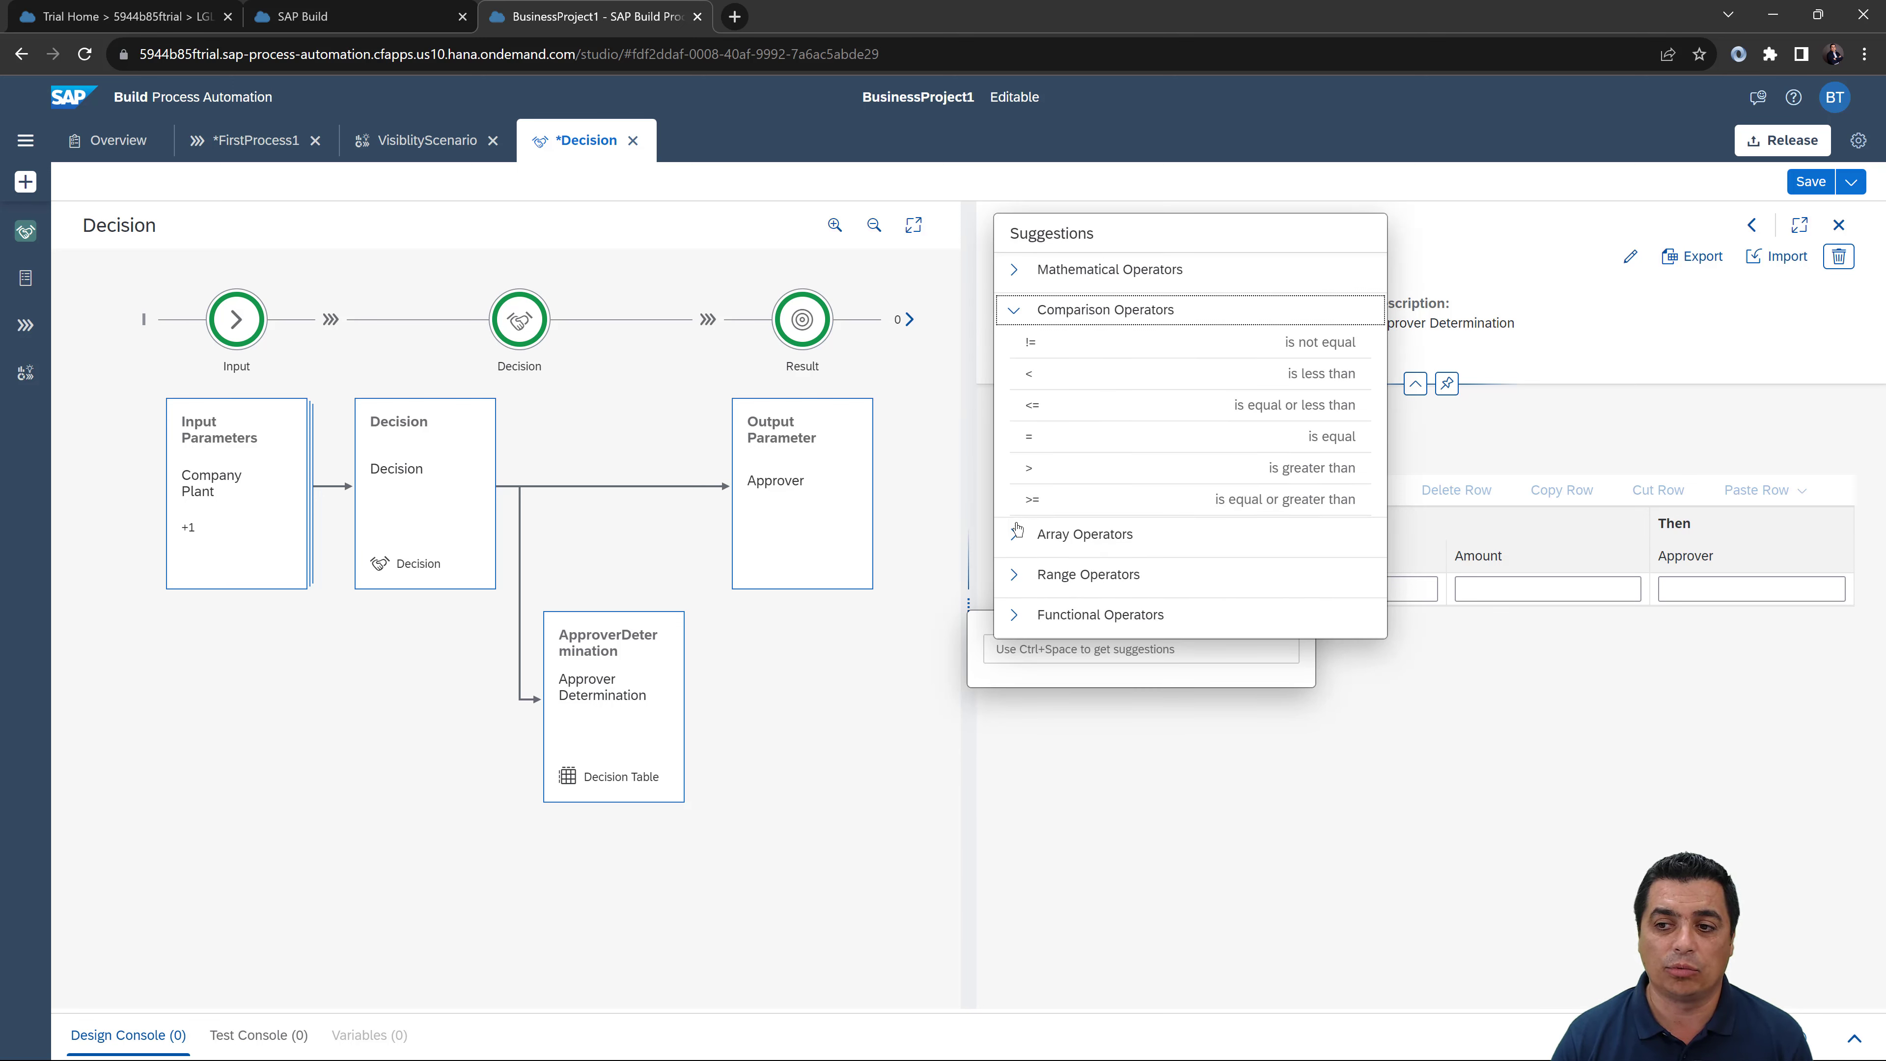
pyautogui.click(1014, 523)
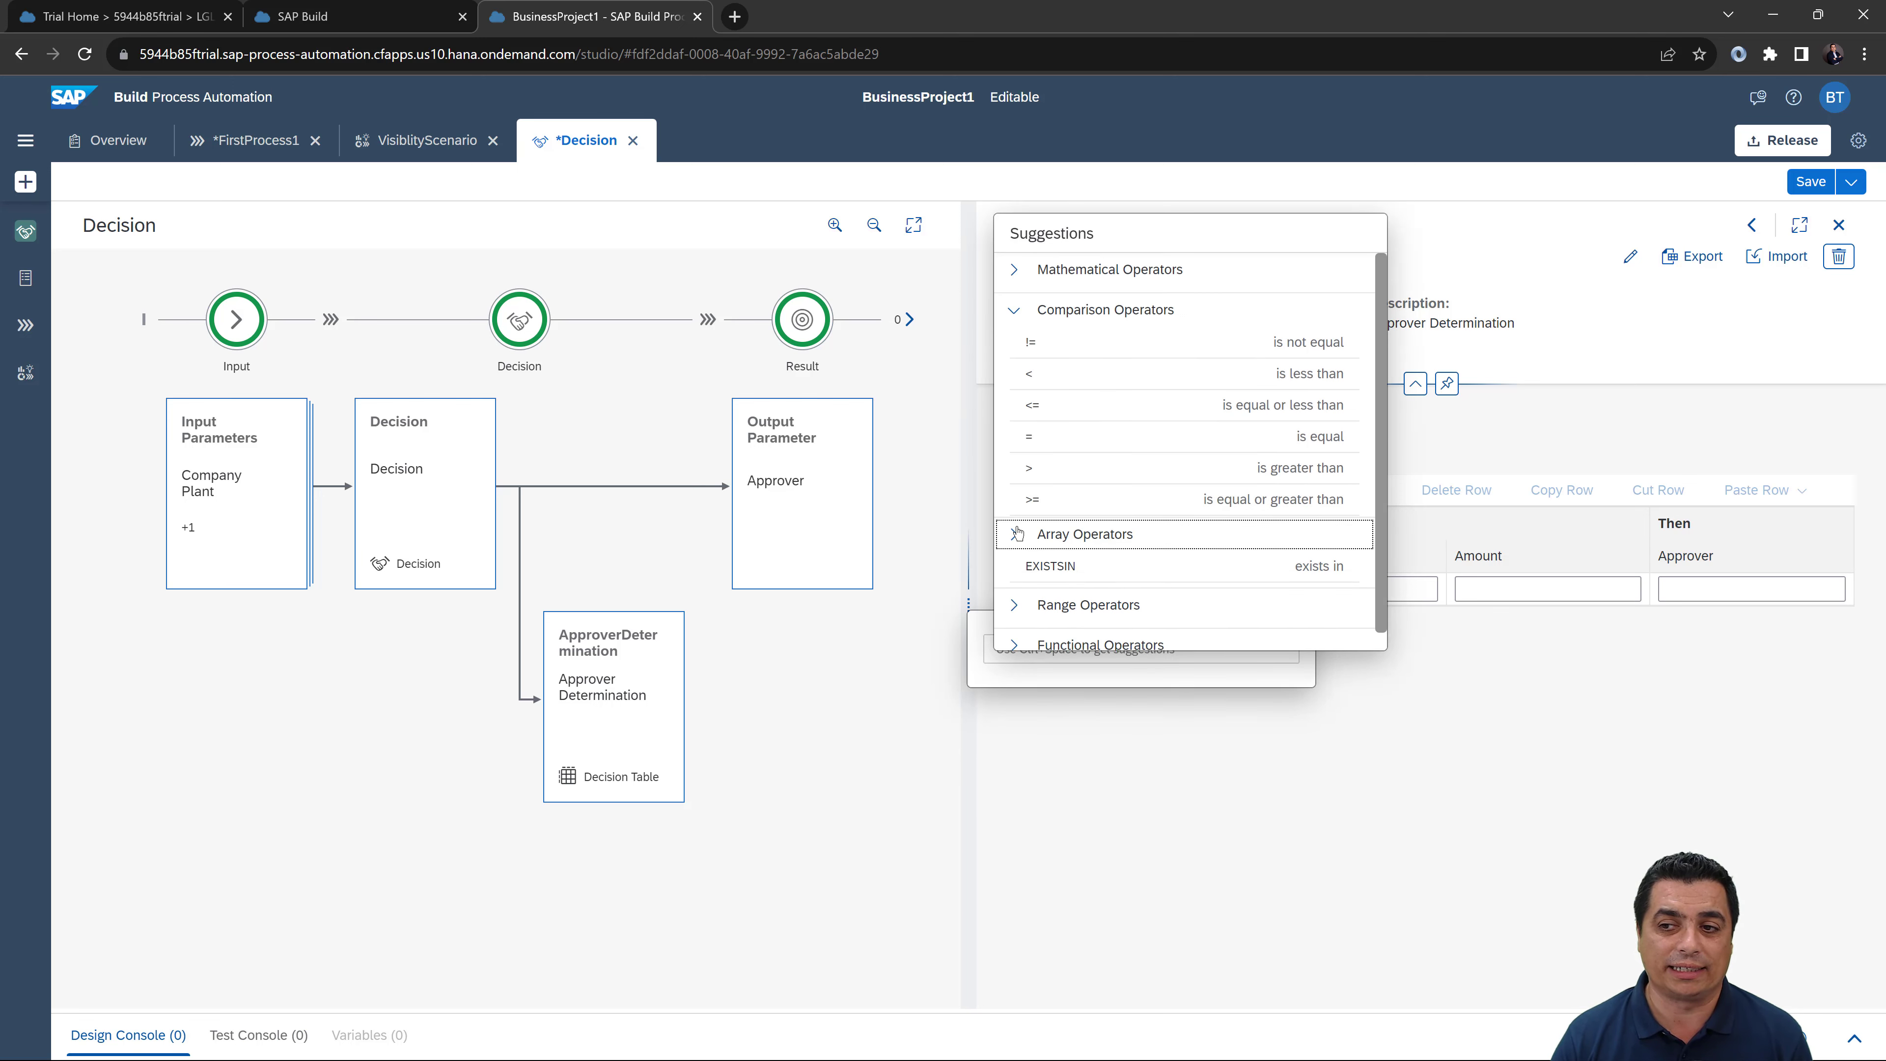
pyautogui.click(1049, 554)
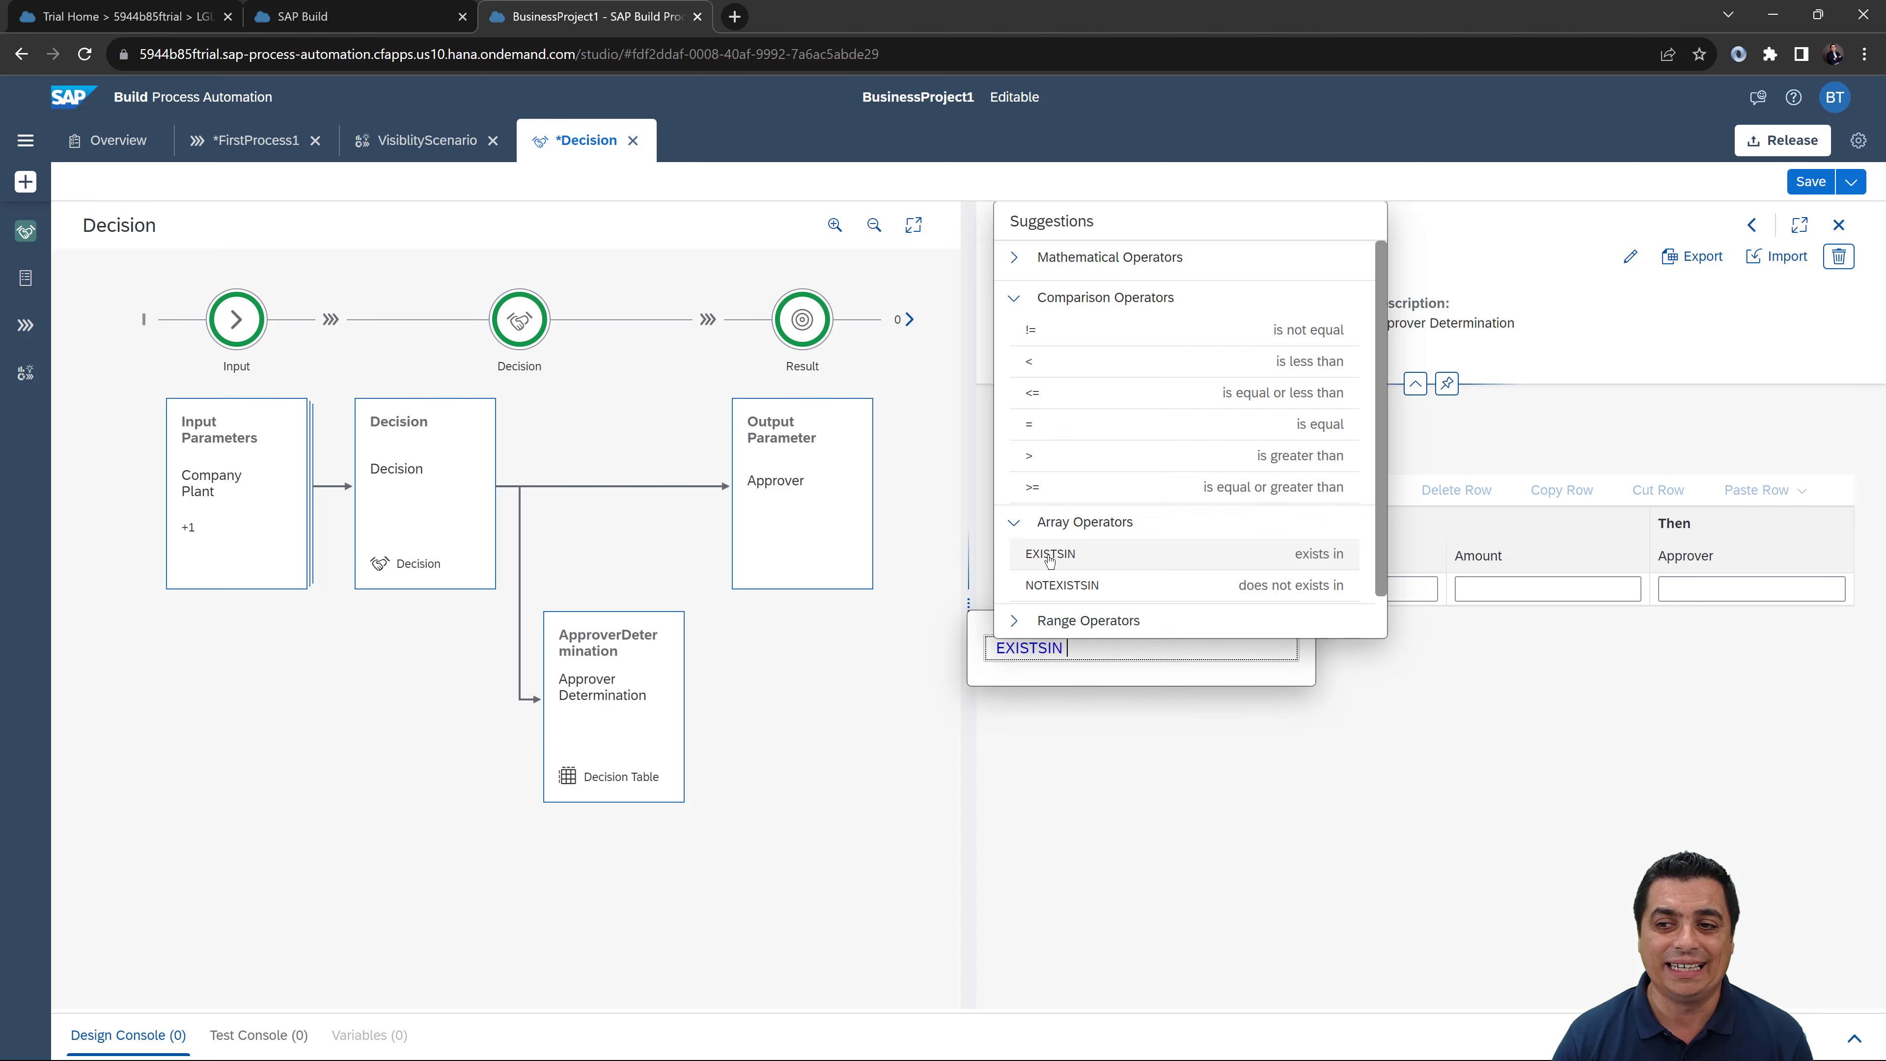
pyautogui.click(1074, 654)
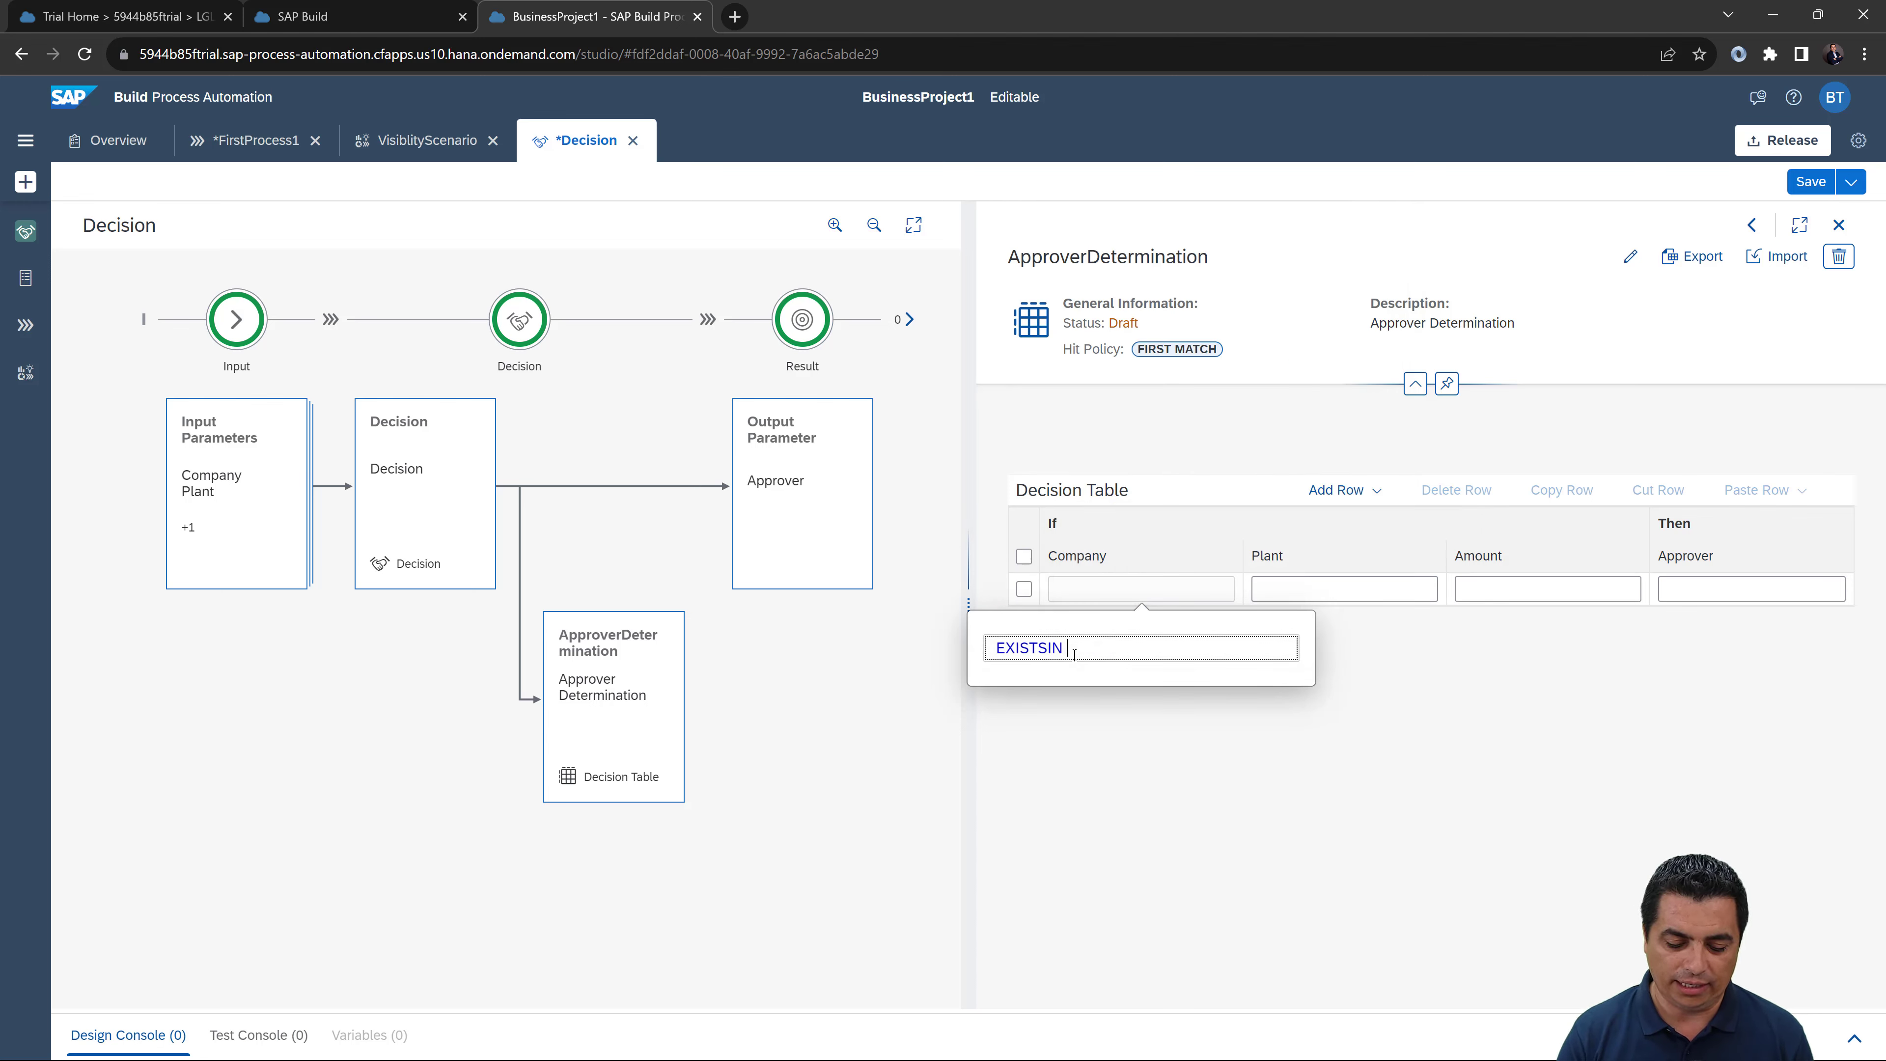
pyautogui.write('[')
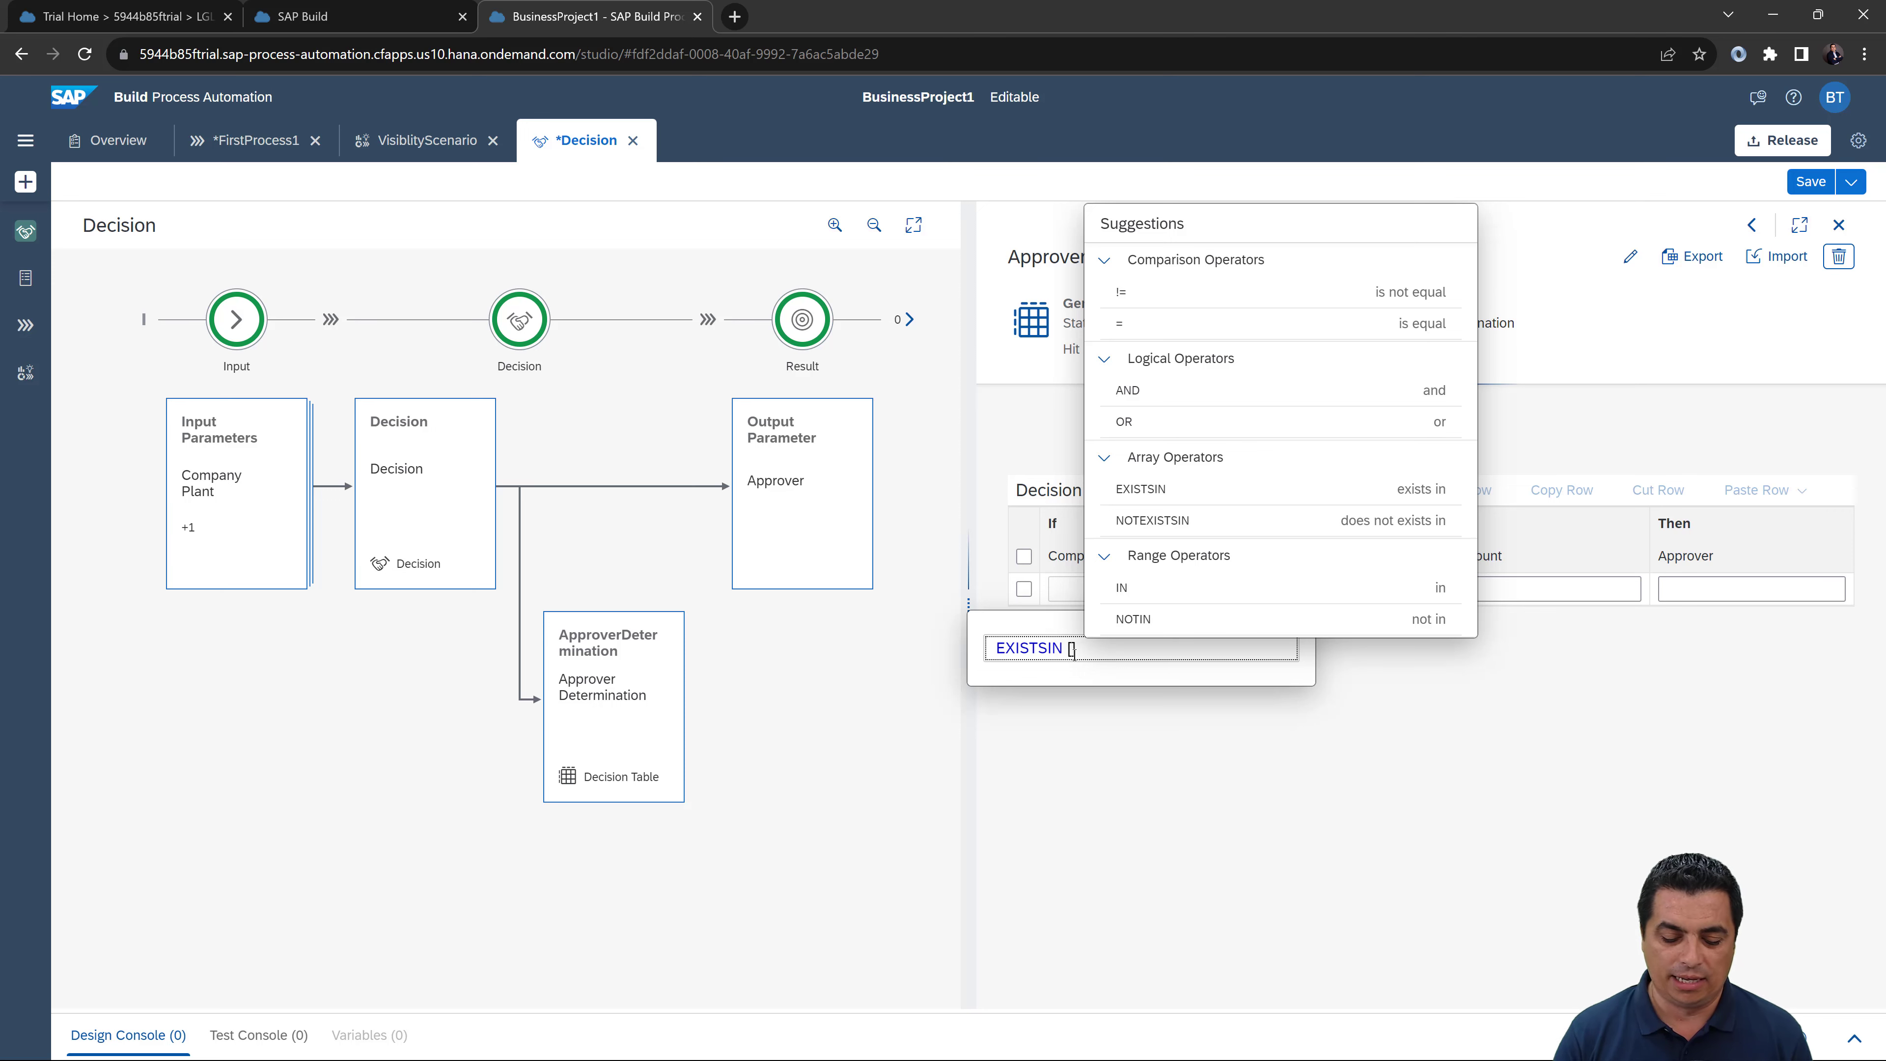
pyautogui.write('1]')
pyautogui.write("000',")
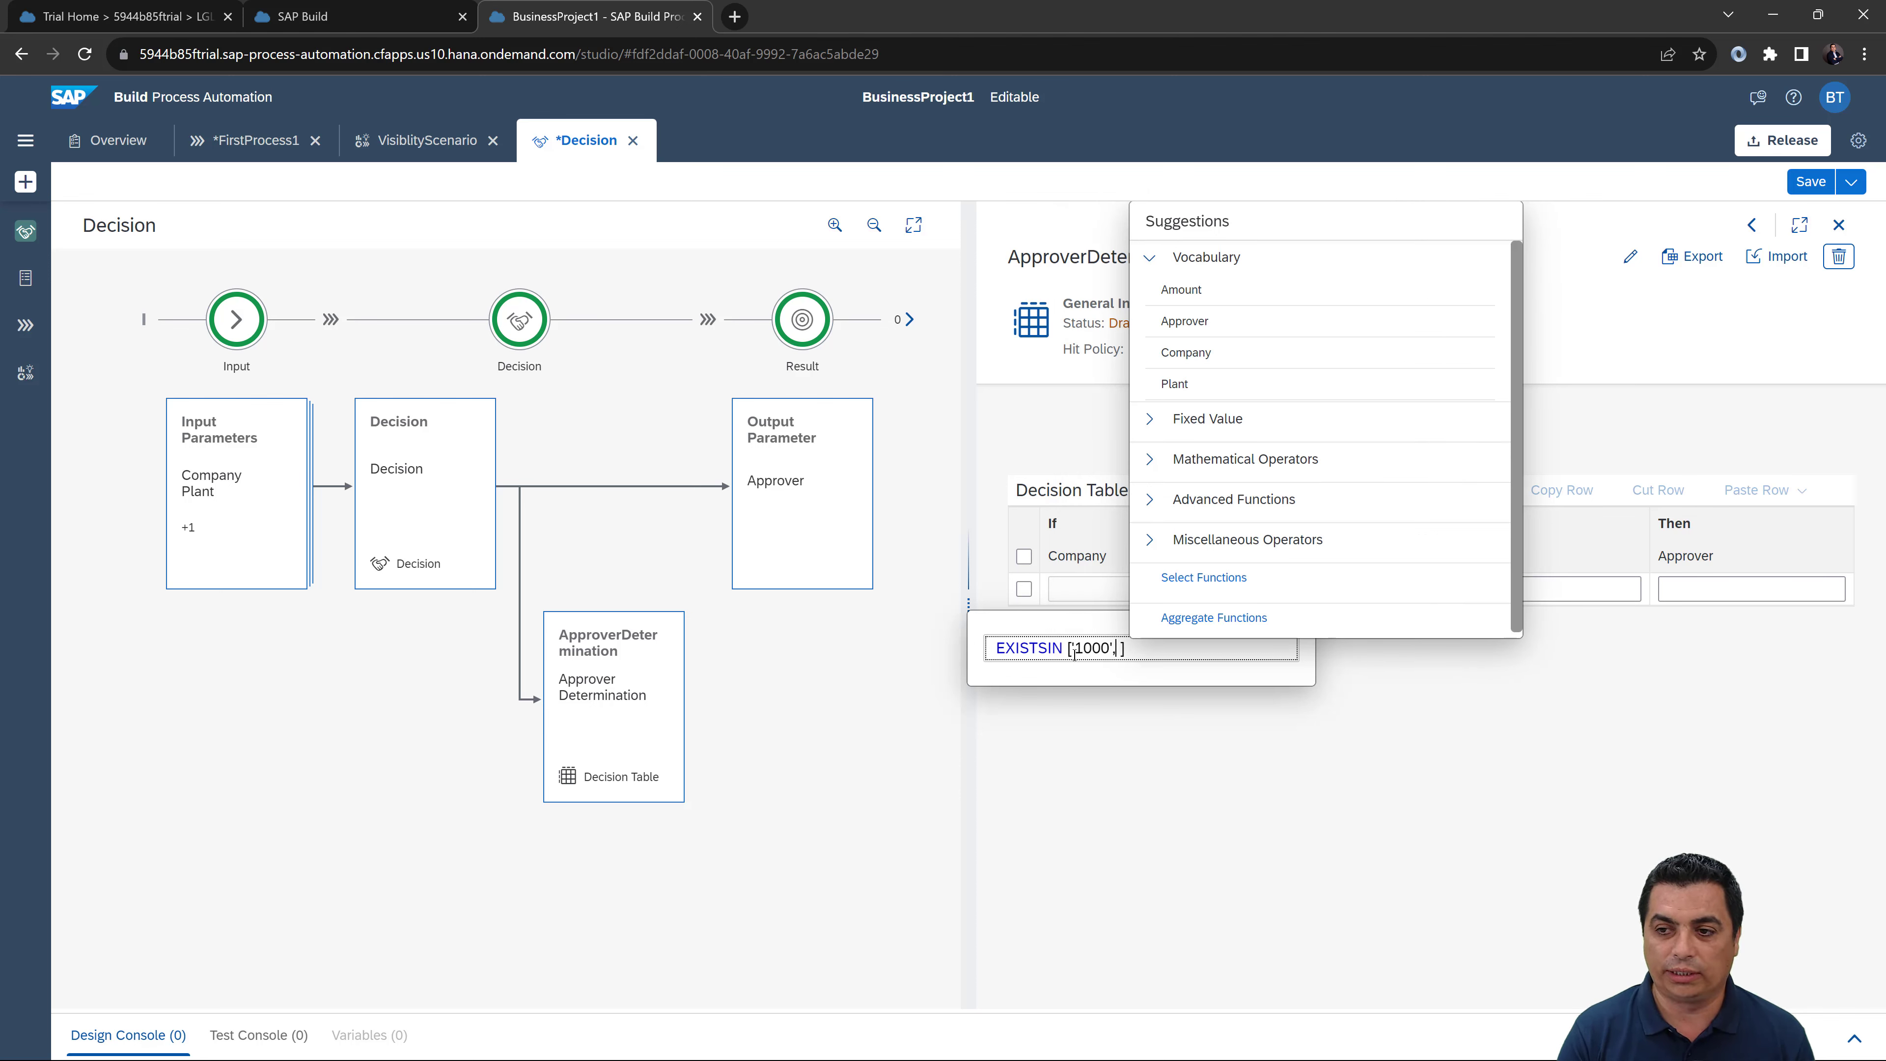
pyautogui.write(" ''")
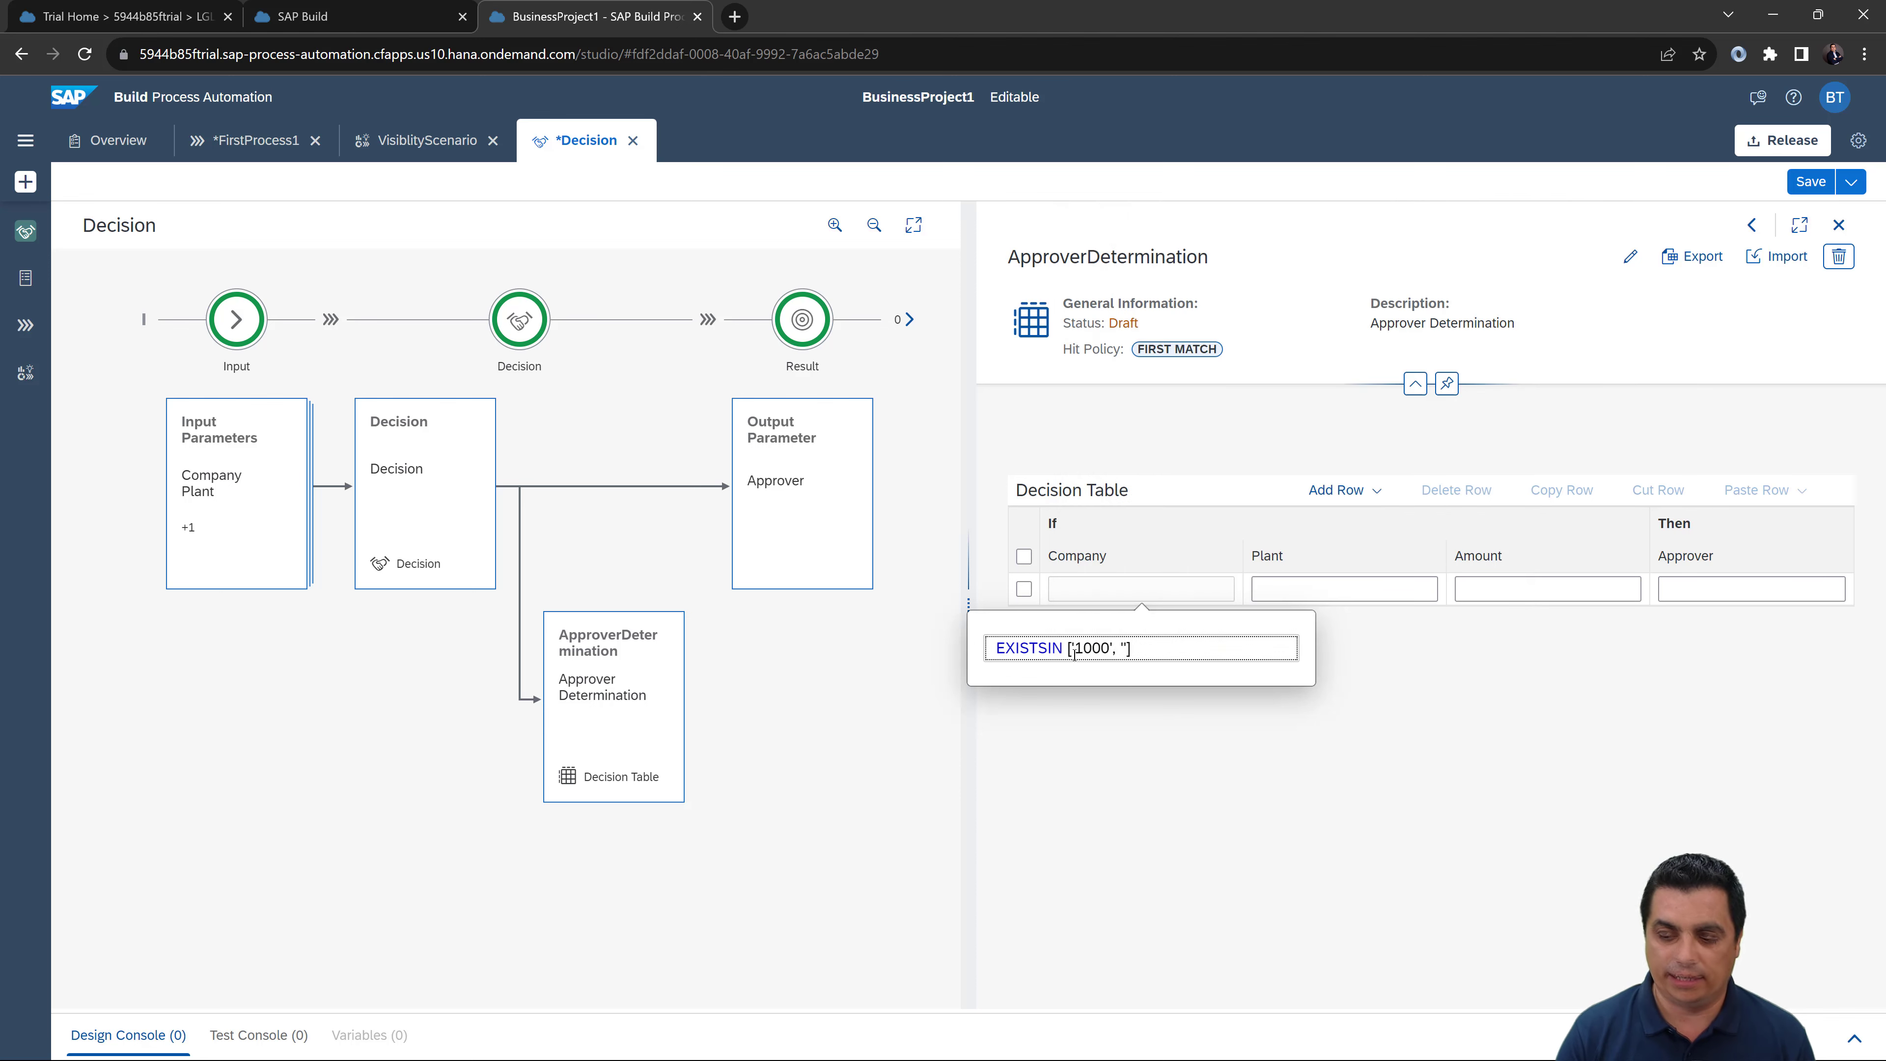
pyautogui.write('10')
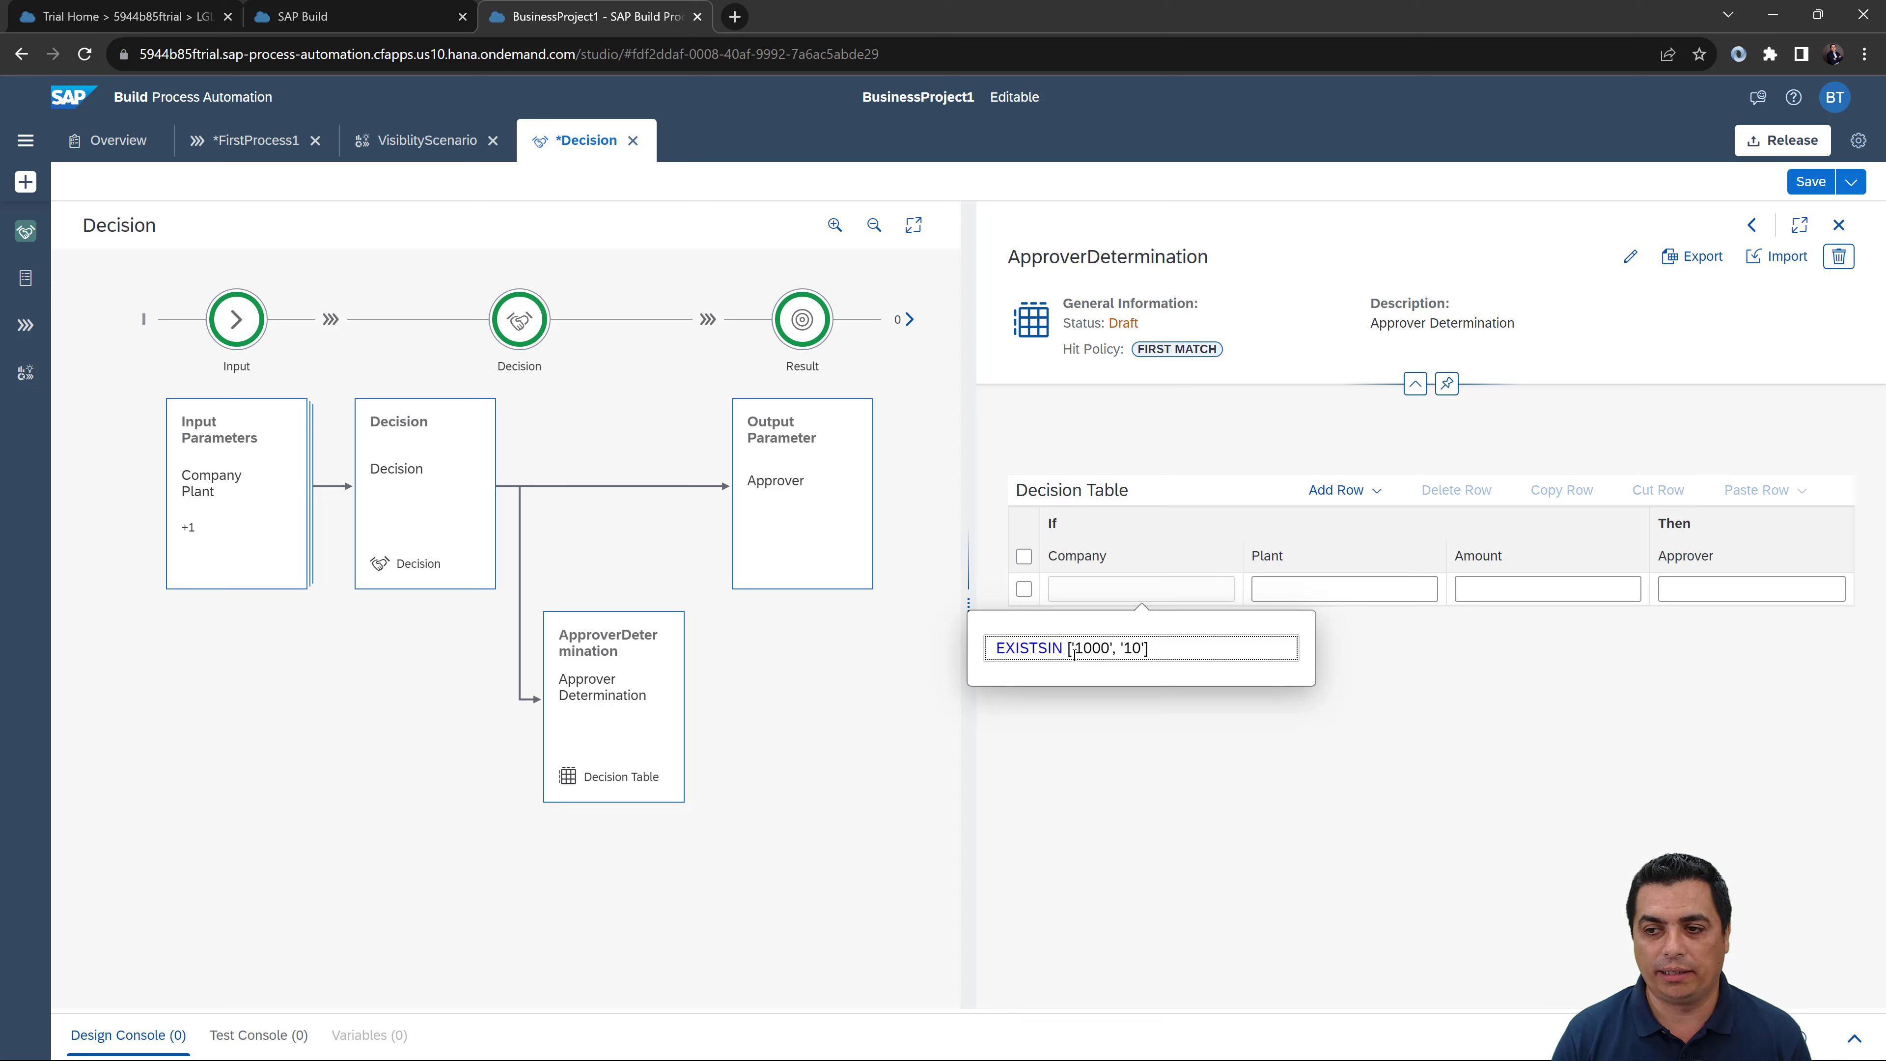
pyautogui.write('10')
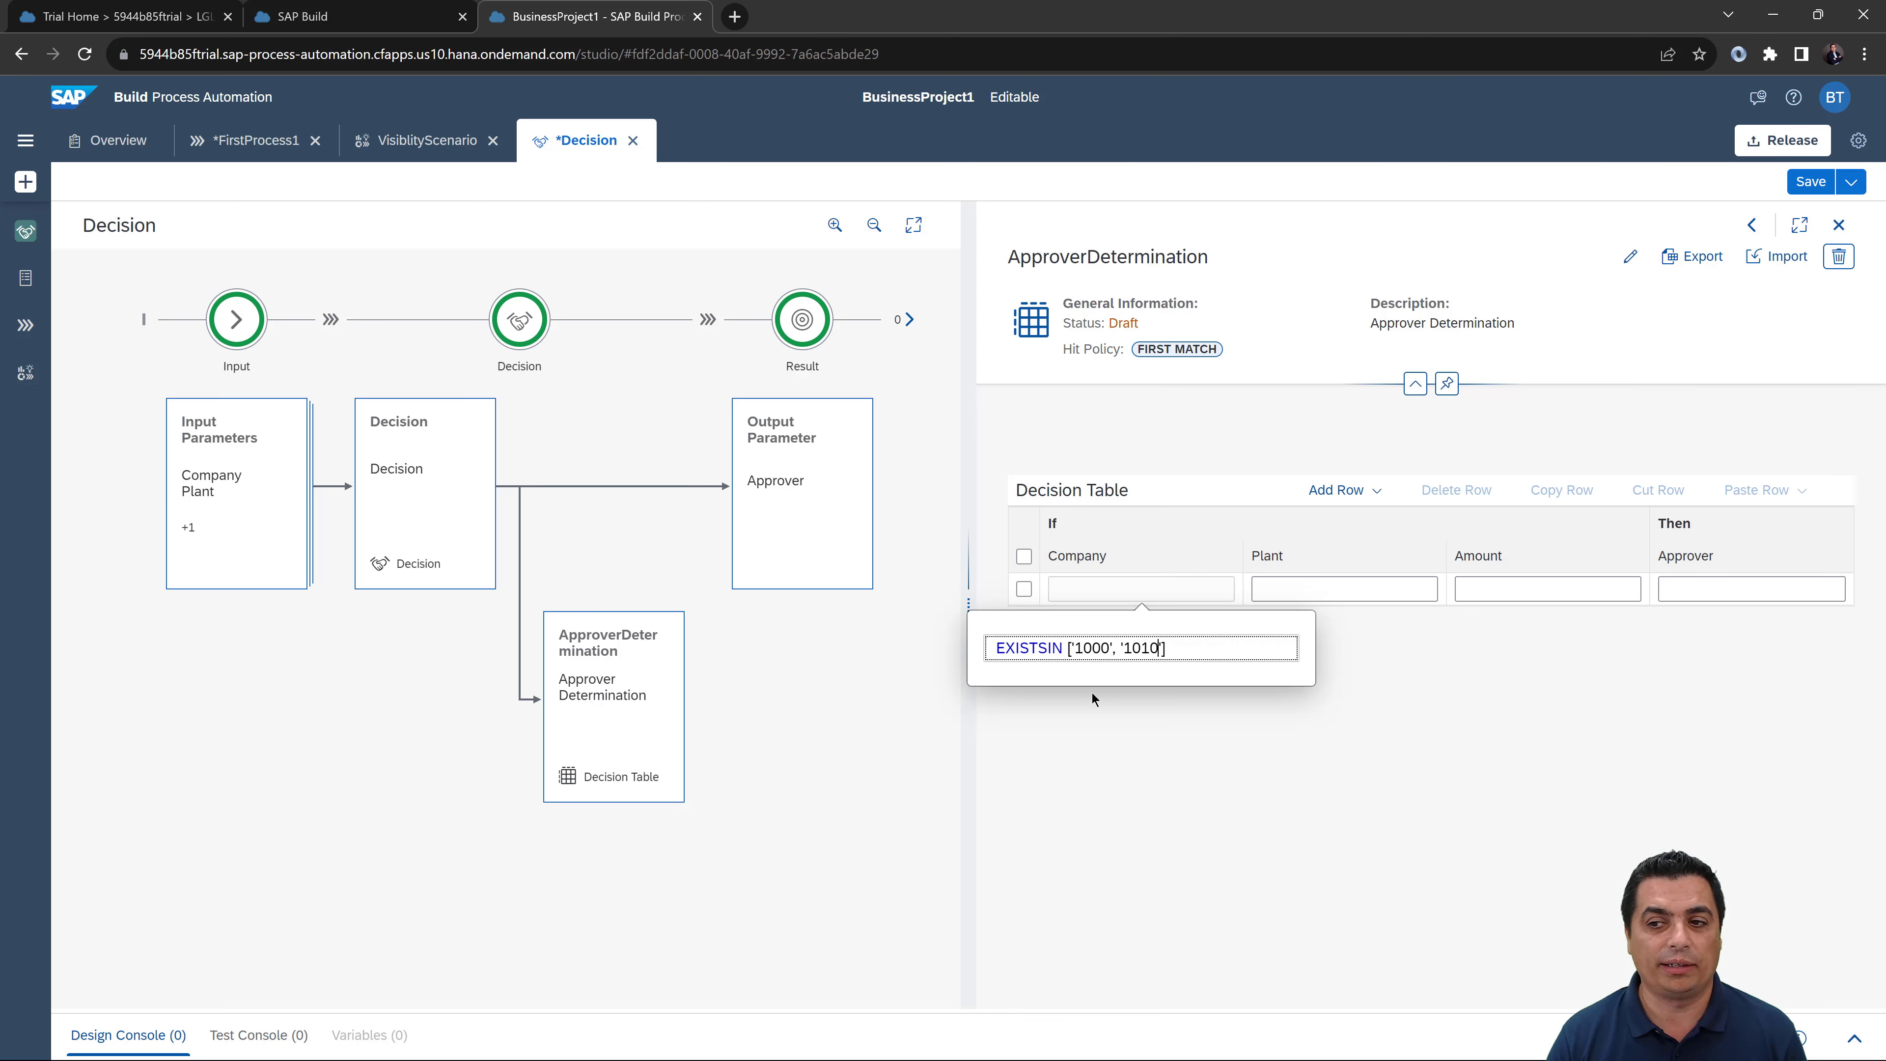
pyautogui.press('Return')
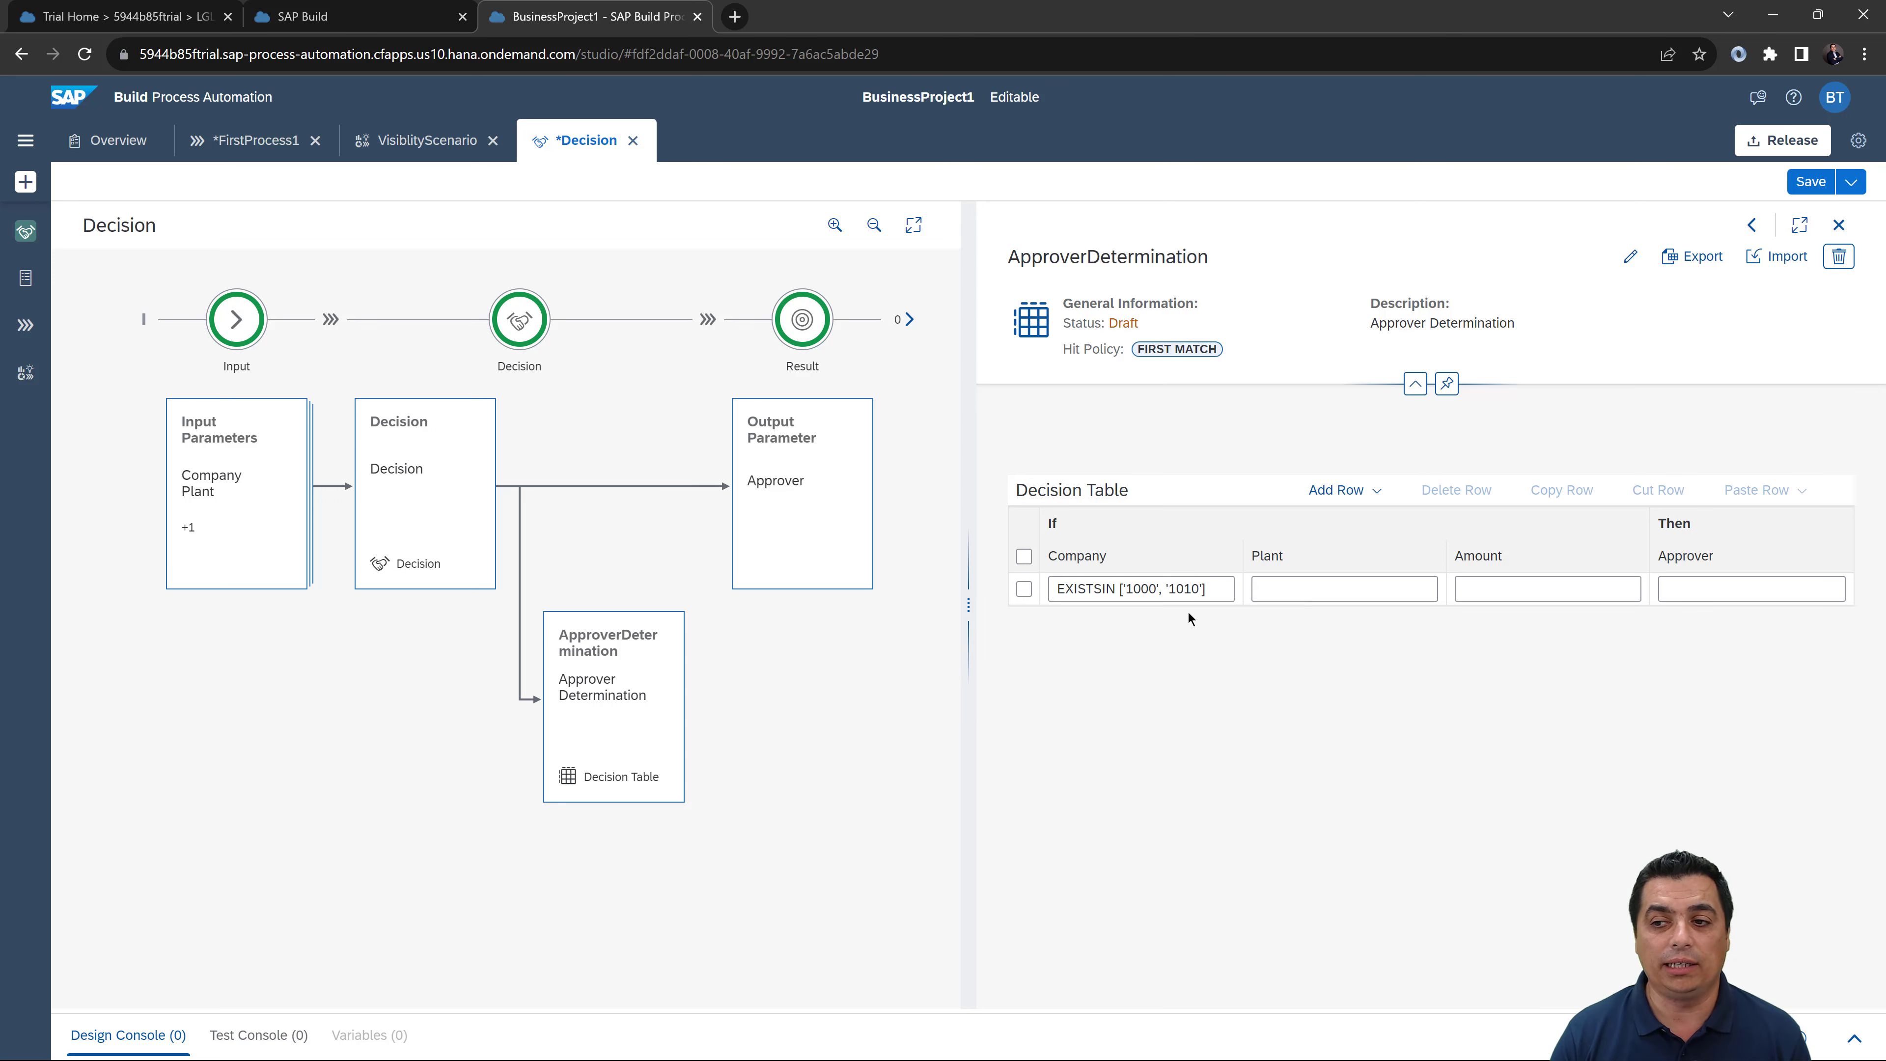
# Step: Start row 1's Plant condition with the EXISTSIN operator
pyautogui.click(1256, 590)
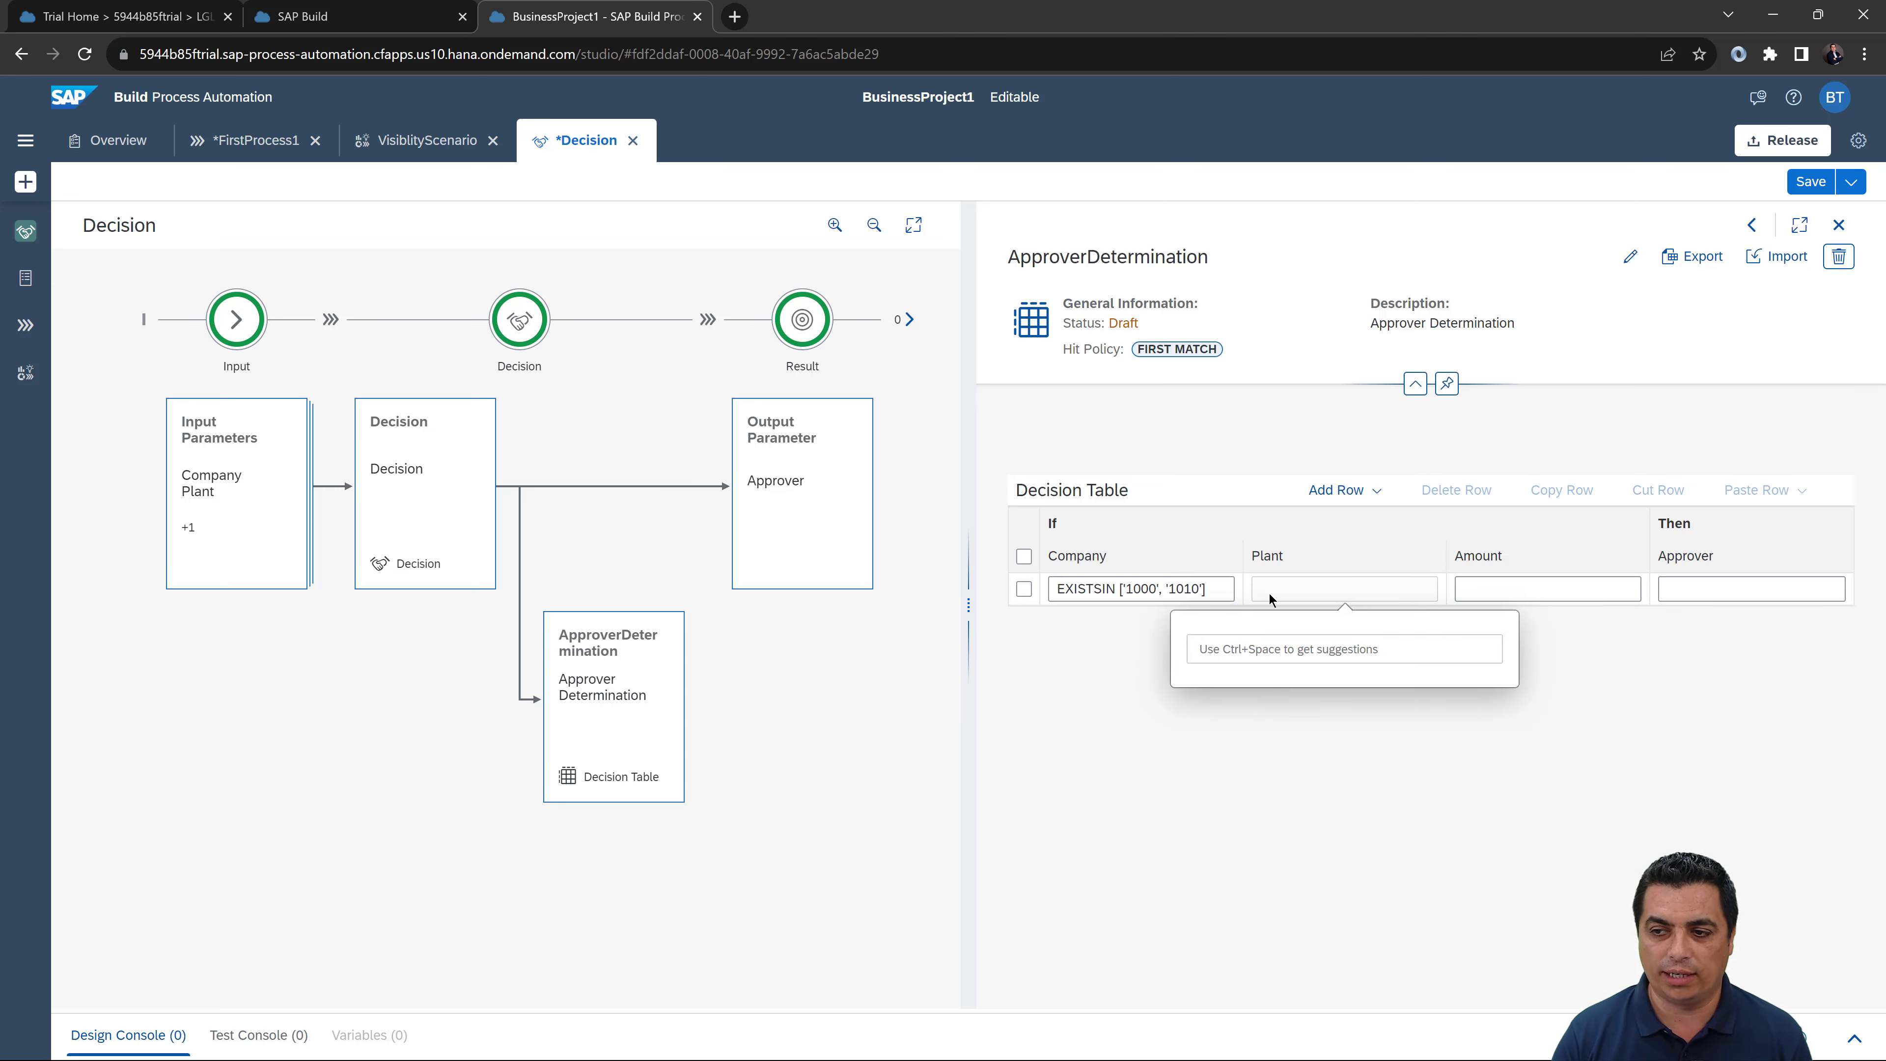
pyautogui.write('E')
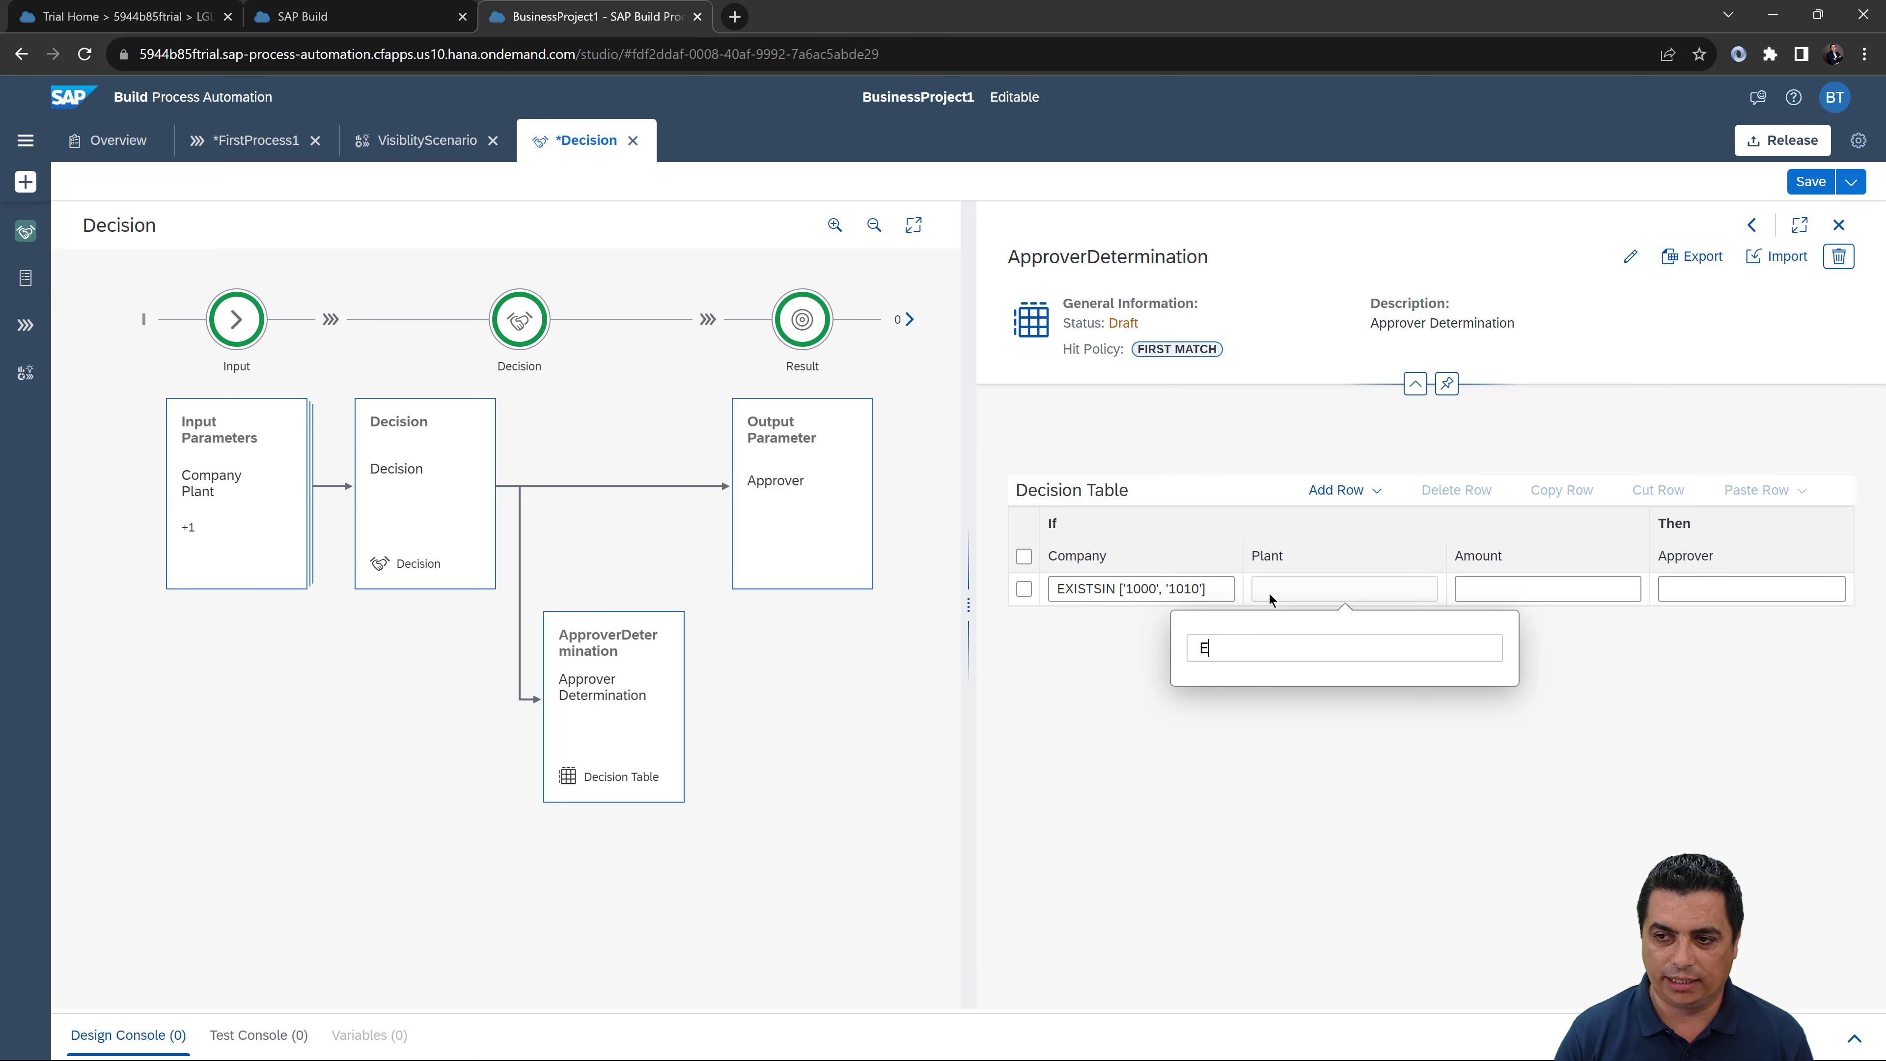
pyautogui.write('XI')
pyautogui.hotkey('ctrl', 'space')
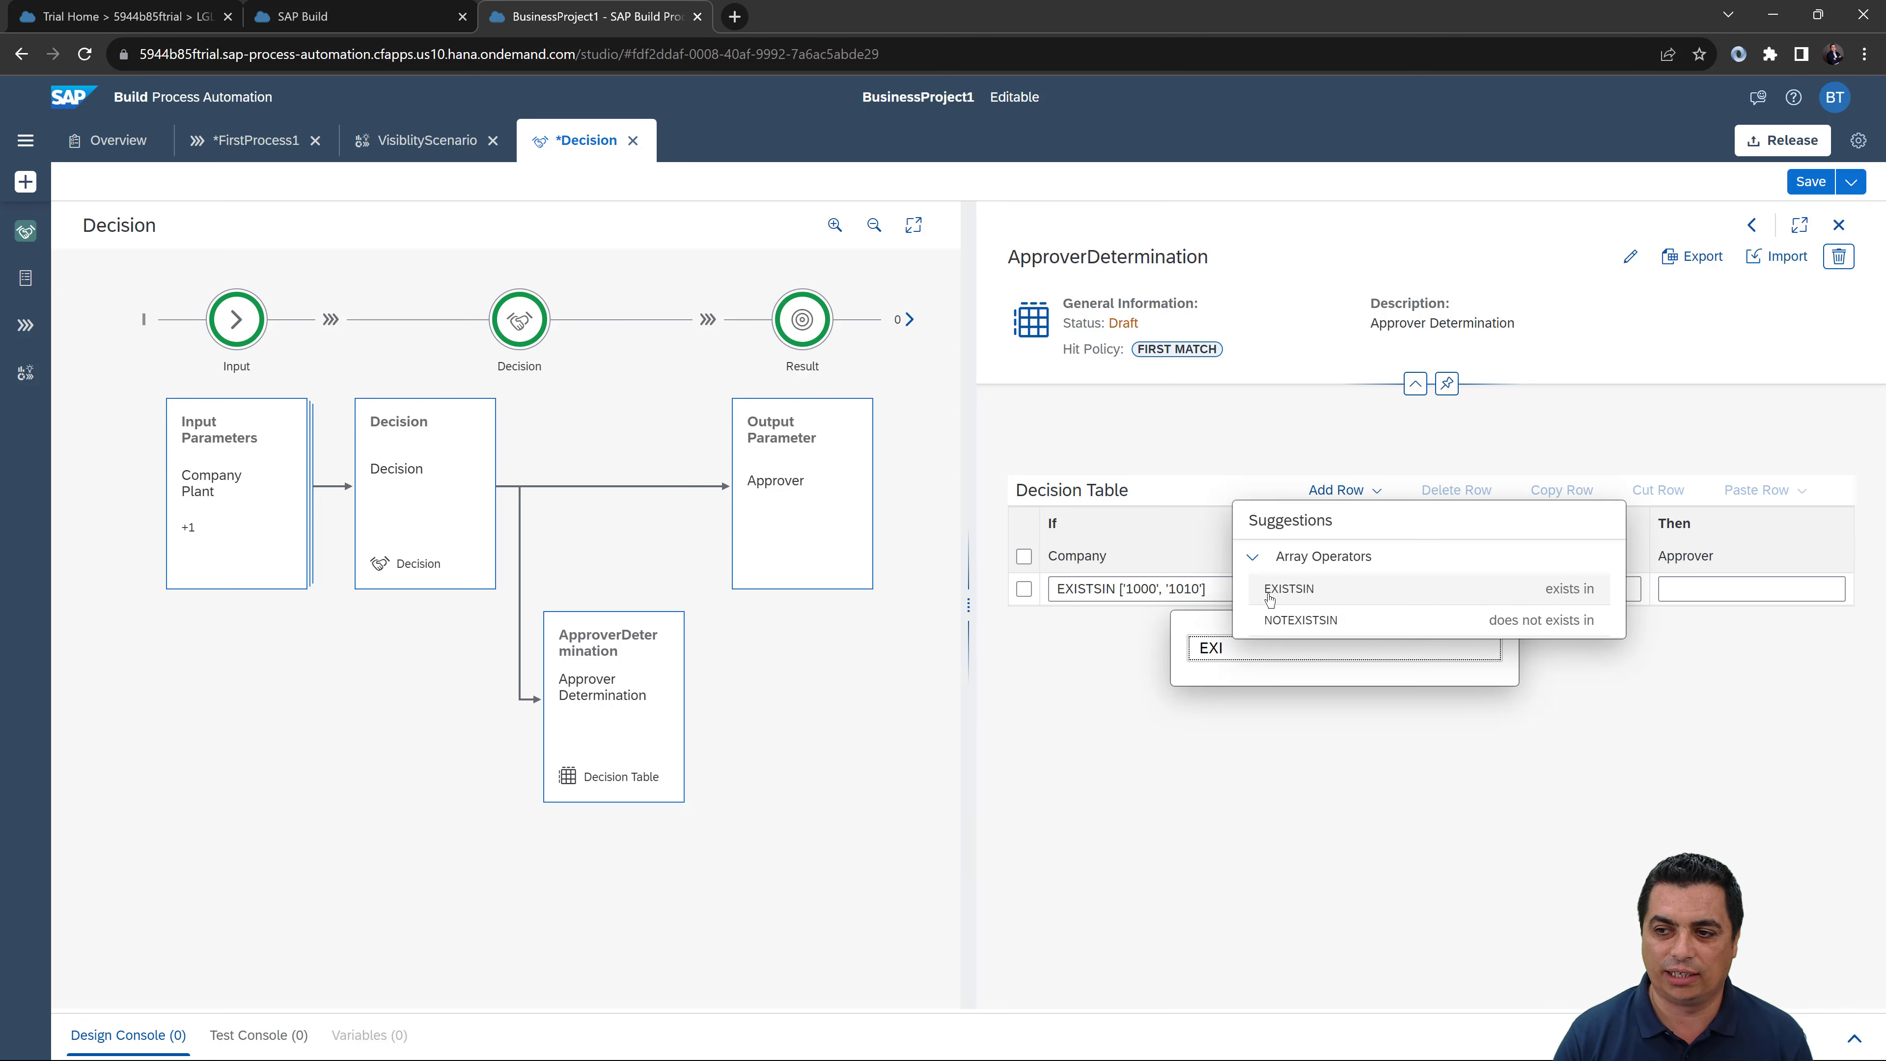
pyautogui.click(1277, 591)
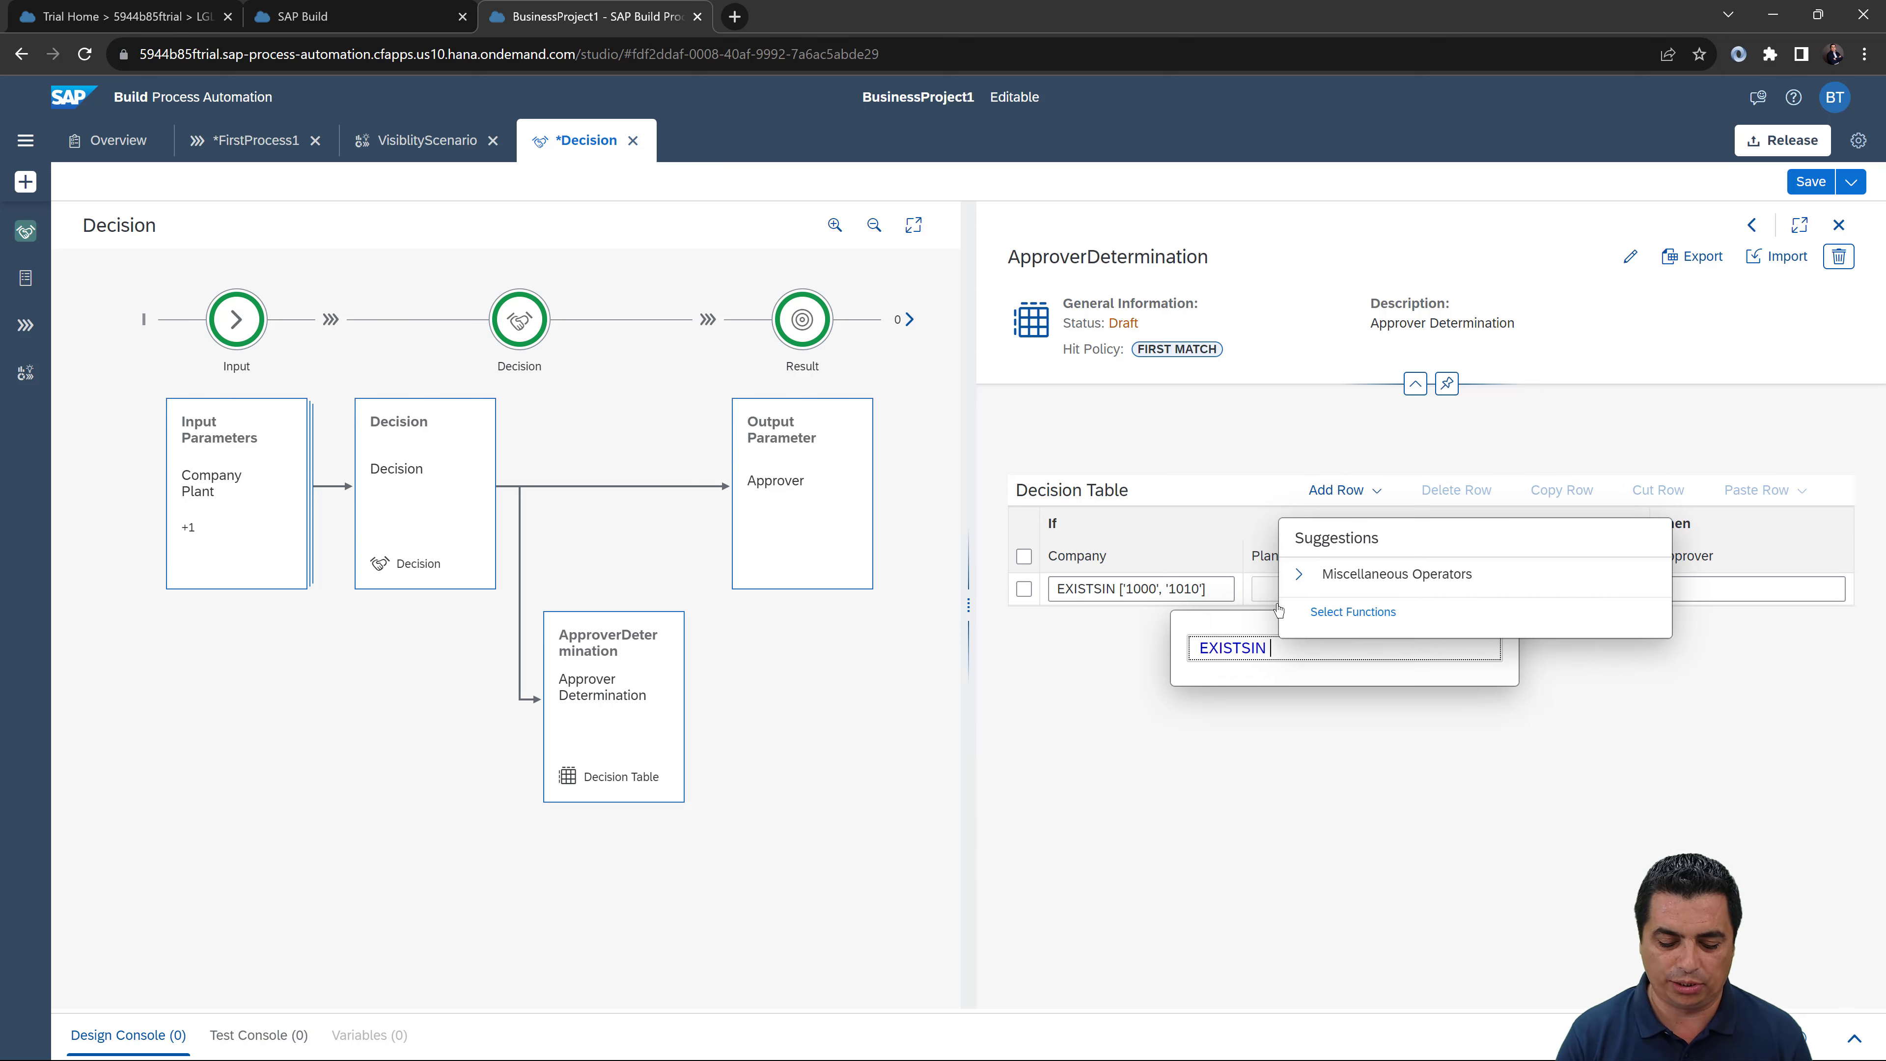
# Step: Fill in the Plant values ['1000', '1010'] inside the brackets and commit the condition
pyautogui.write('[]')
pyautogui.press('Left')
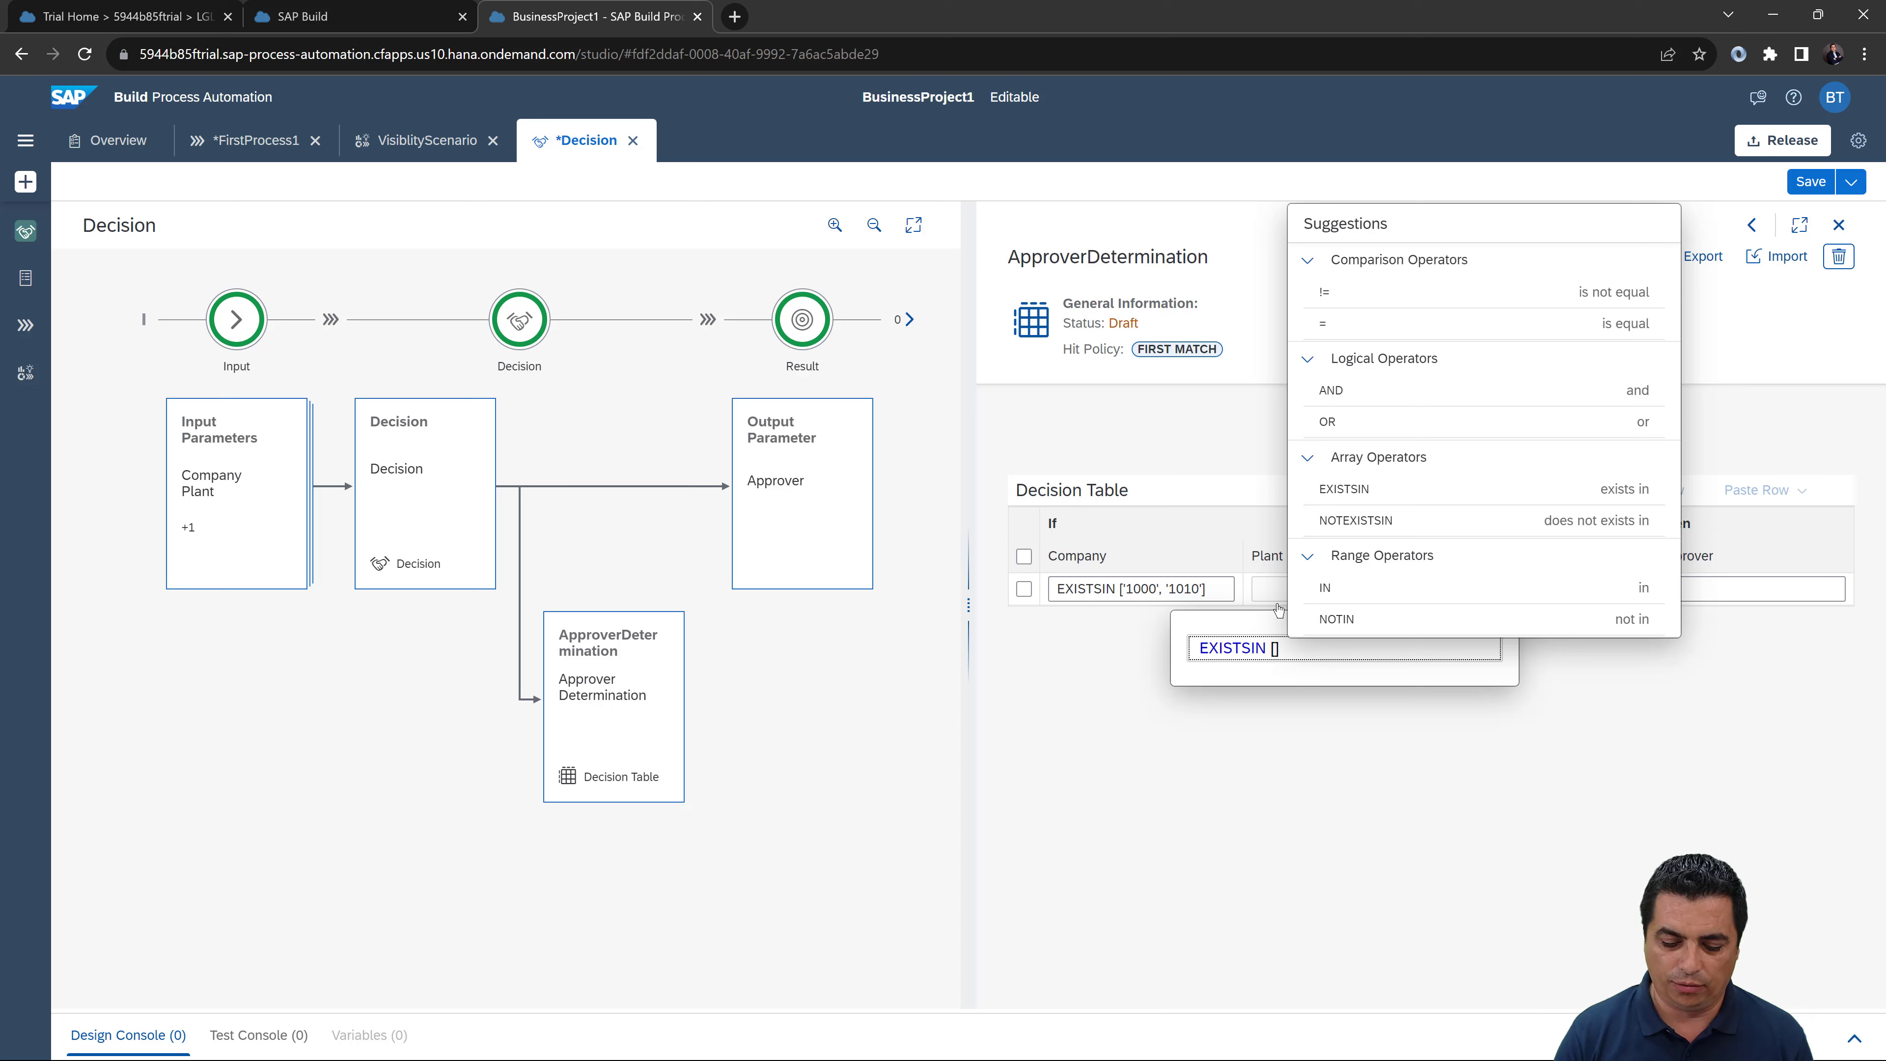
pyautogui.write("''")
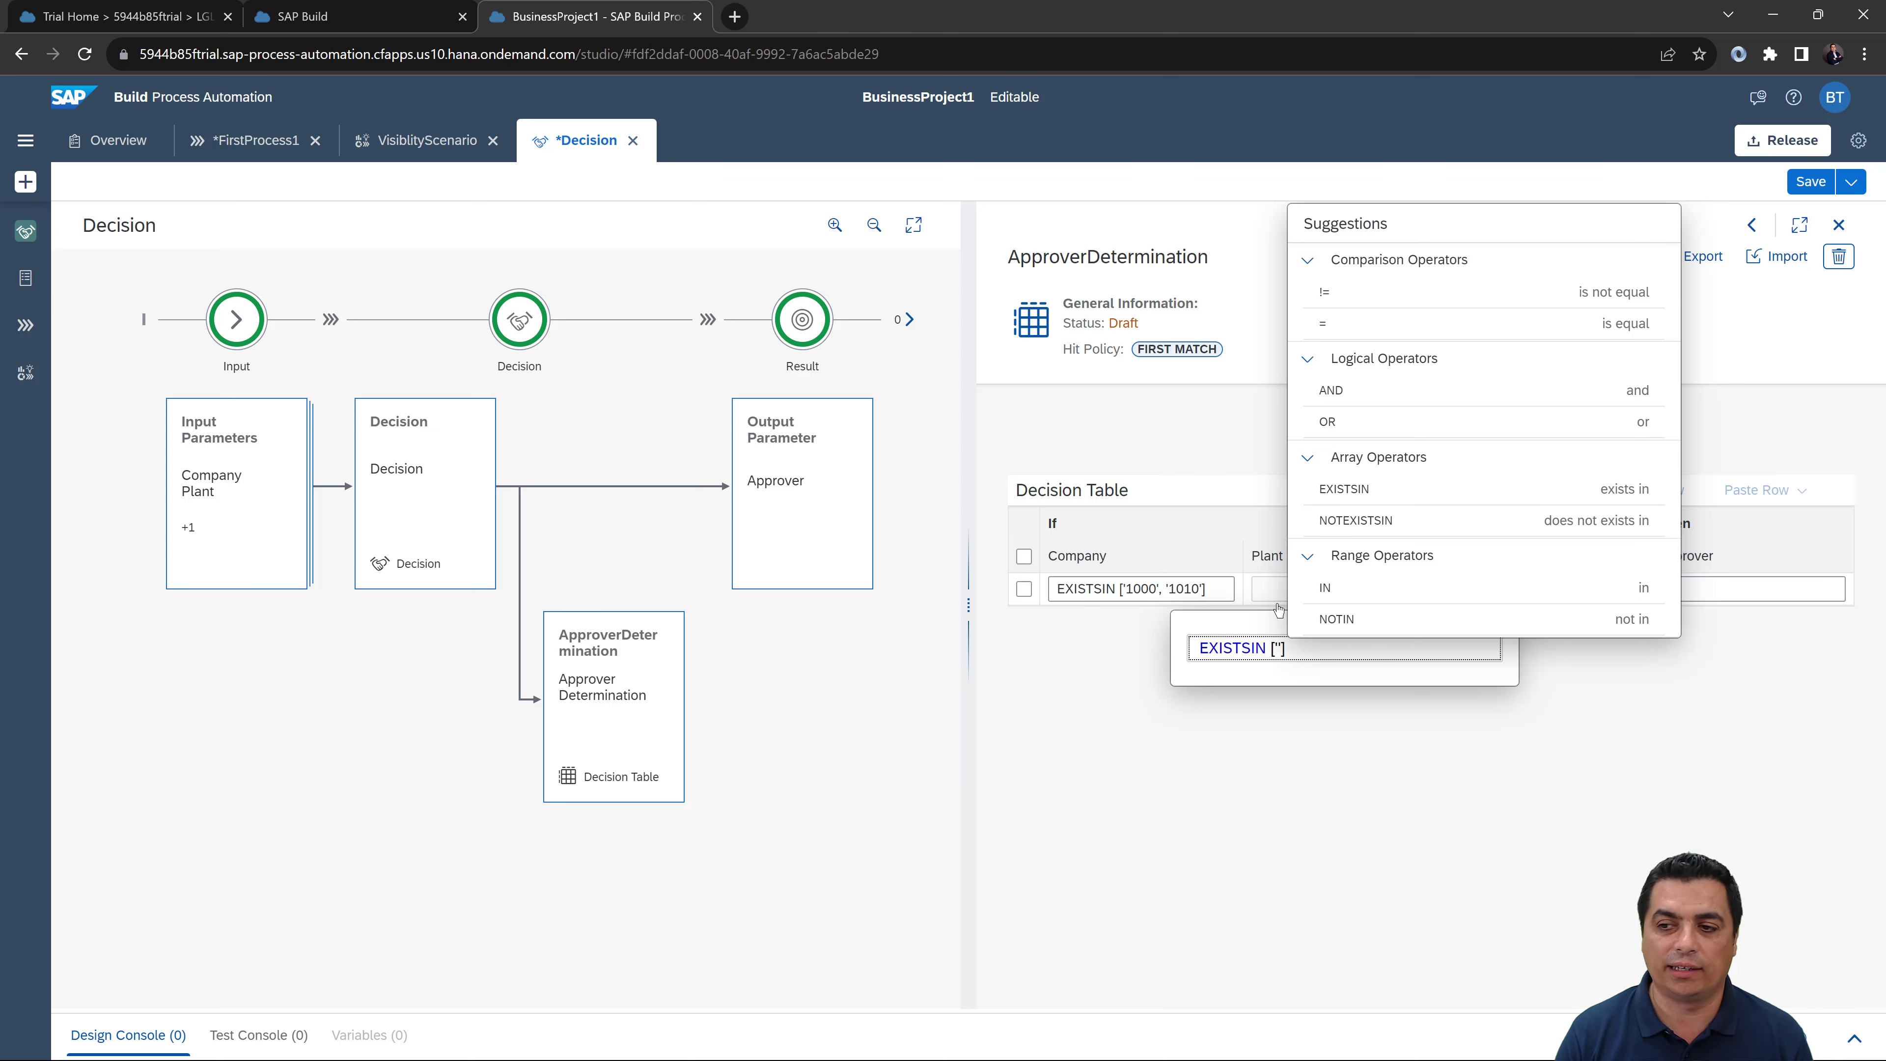
pyautogui.write('1000')
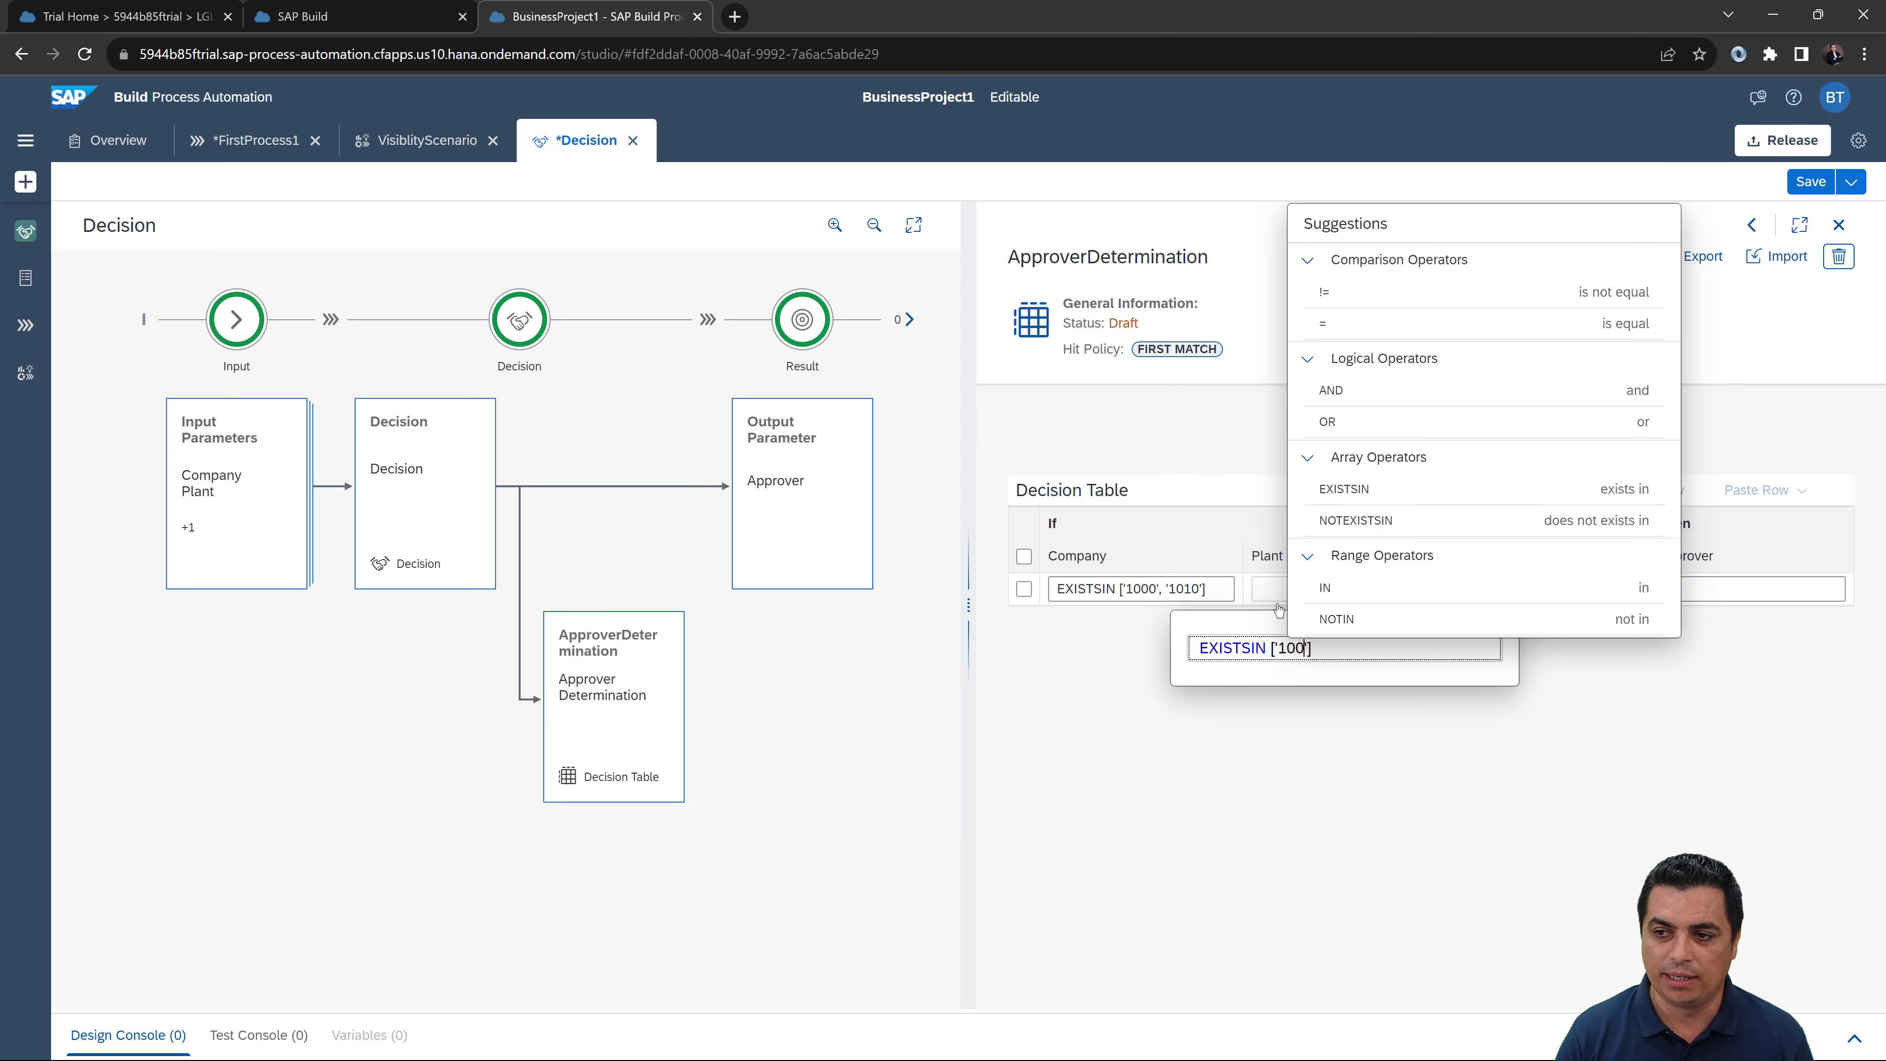
pyautogui.press('Tab')
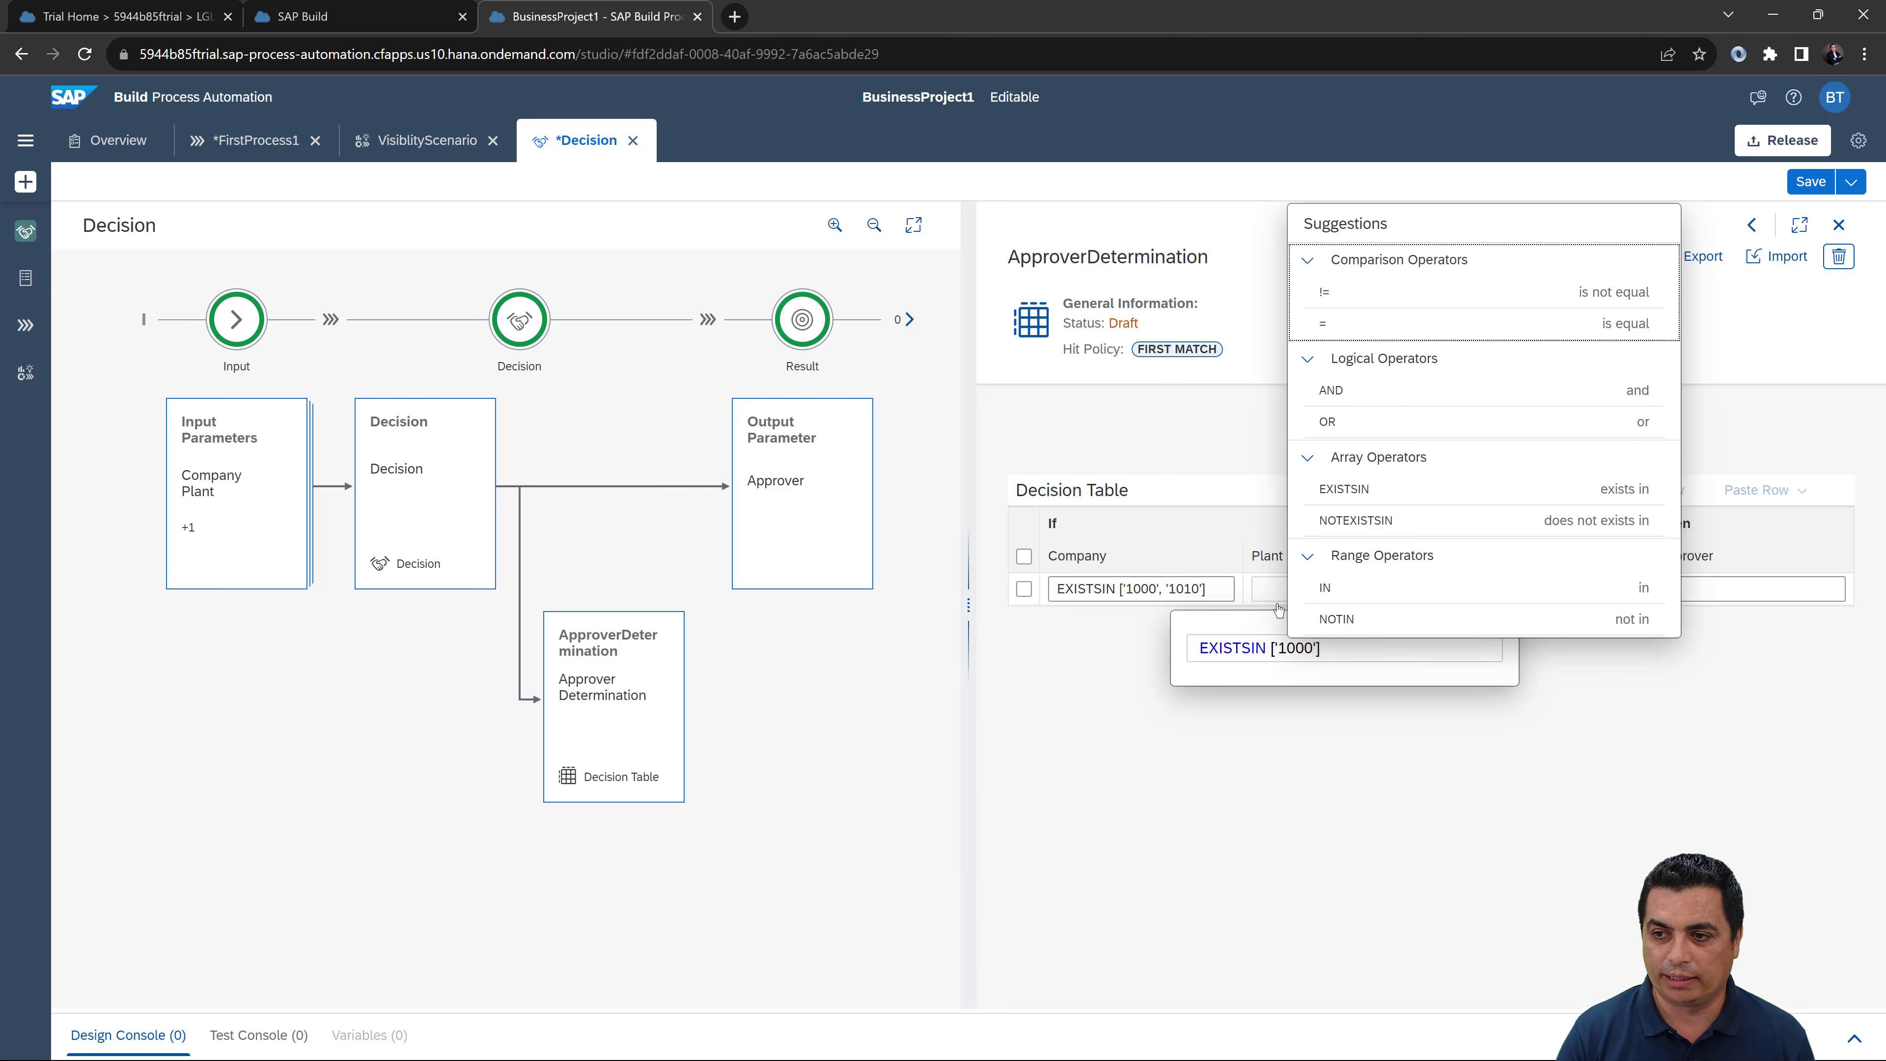
pyautogui.click(1320, 651)
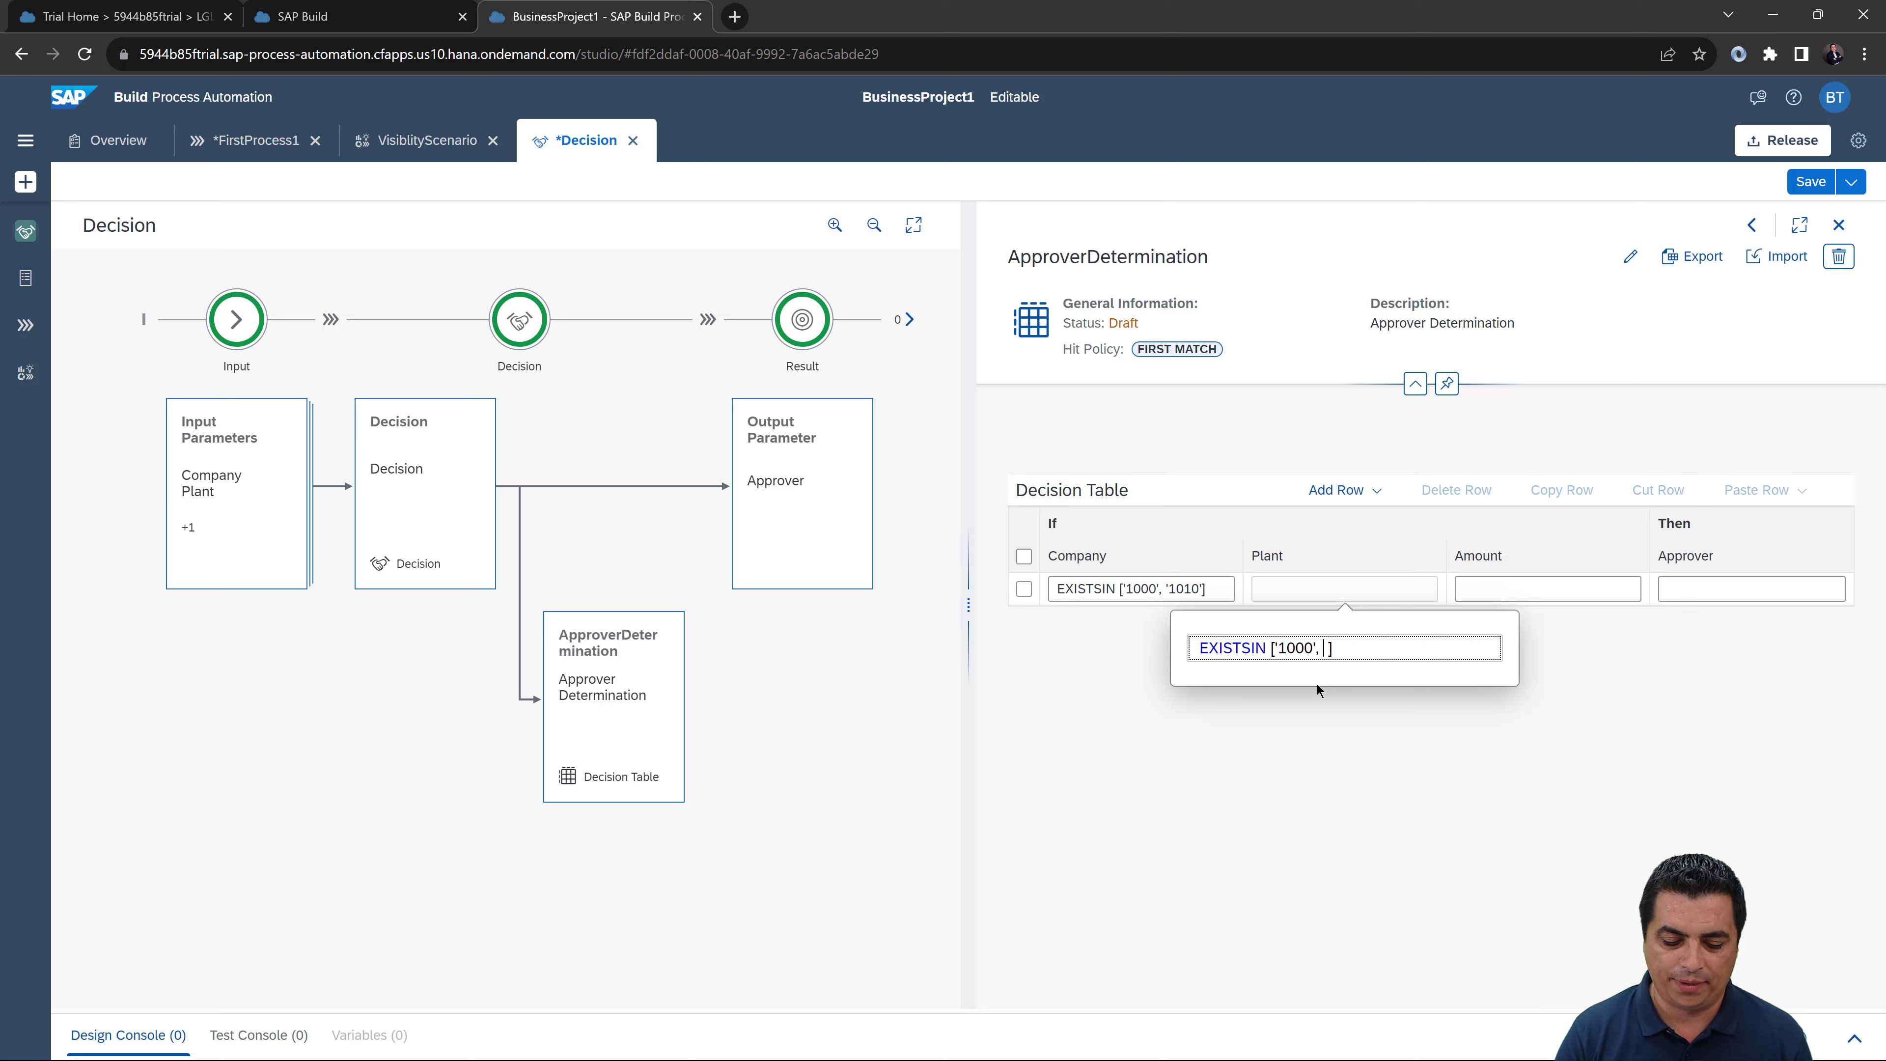
pyautogui.write("'")
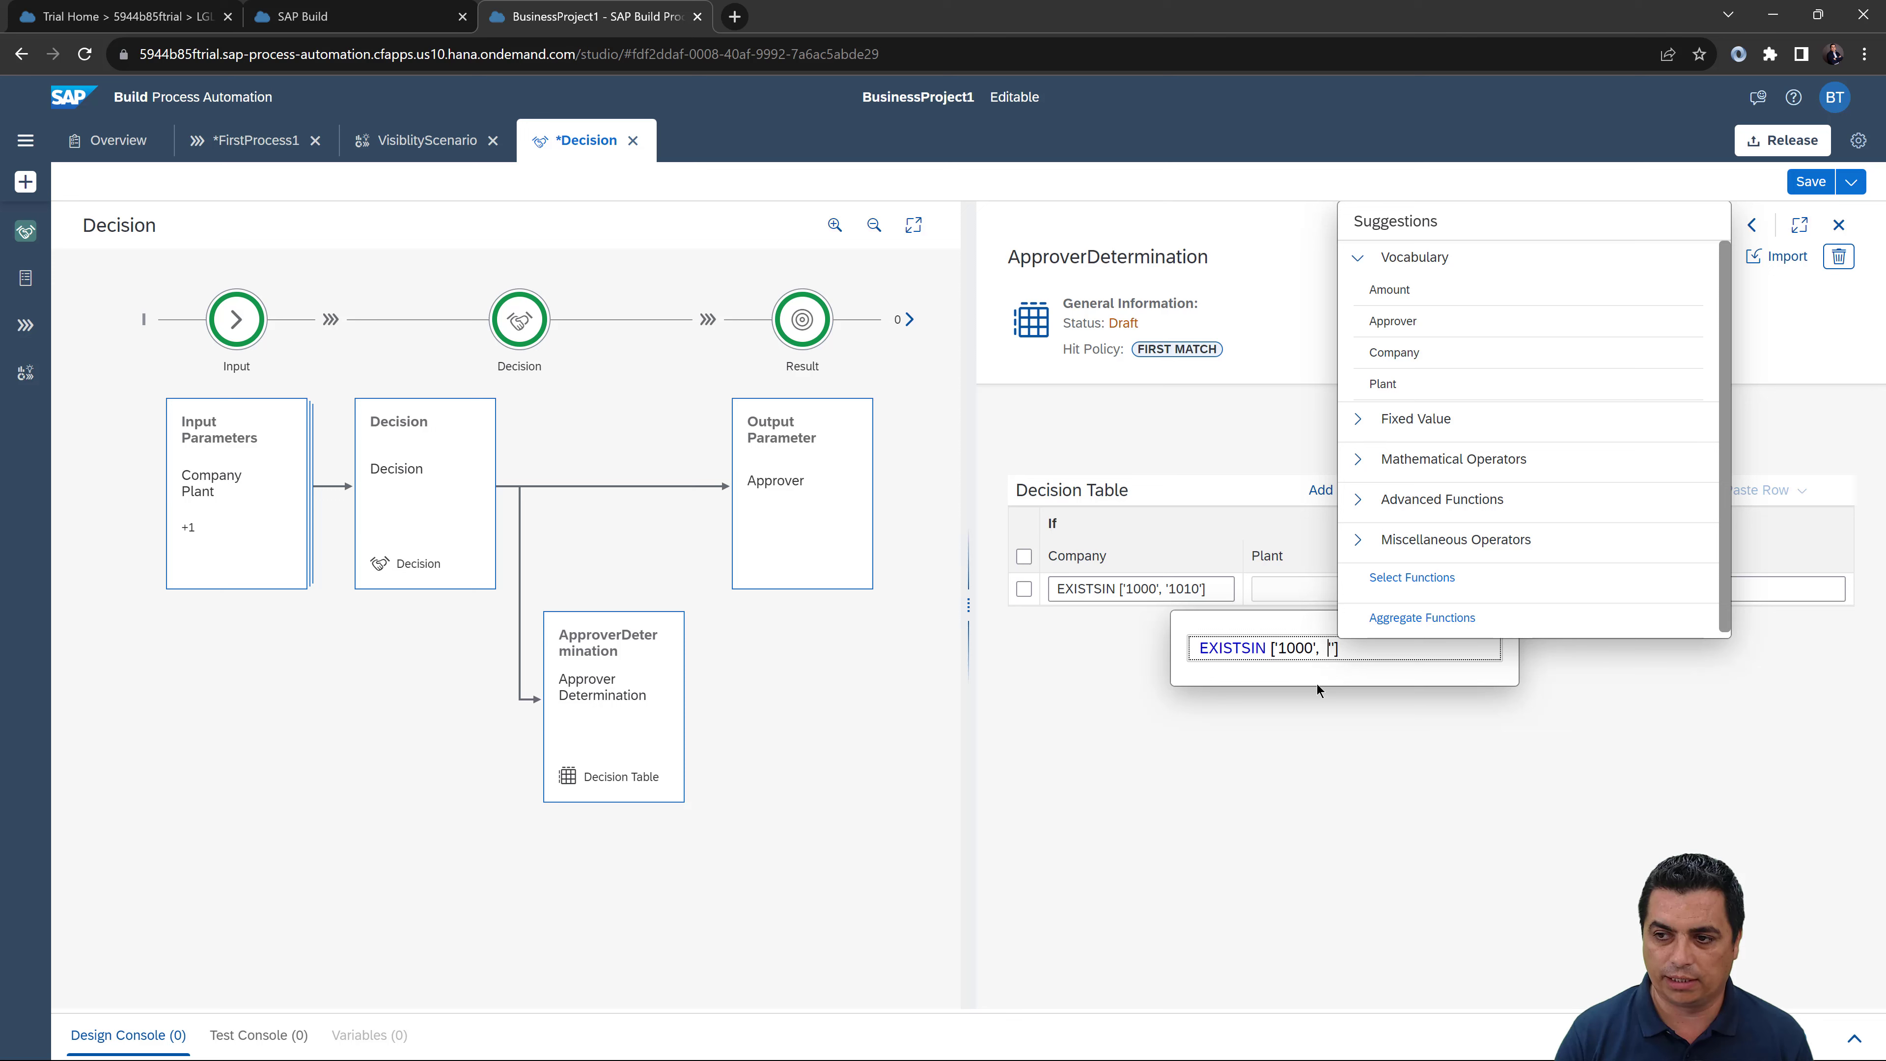
pyautogui.press('BackSpace')
pyautogui.press('Right')
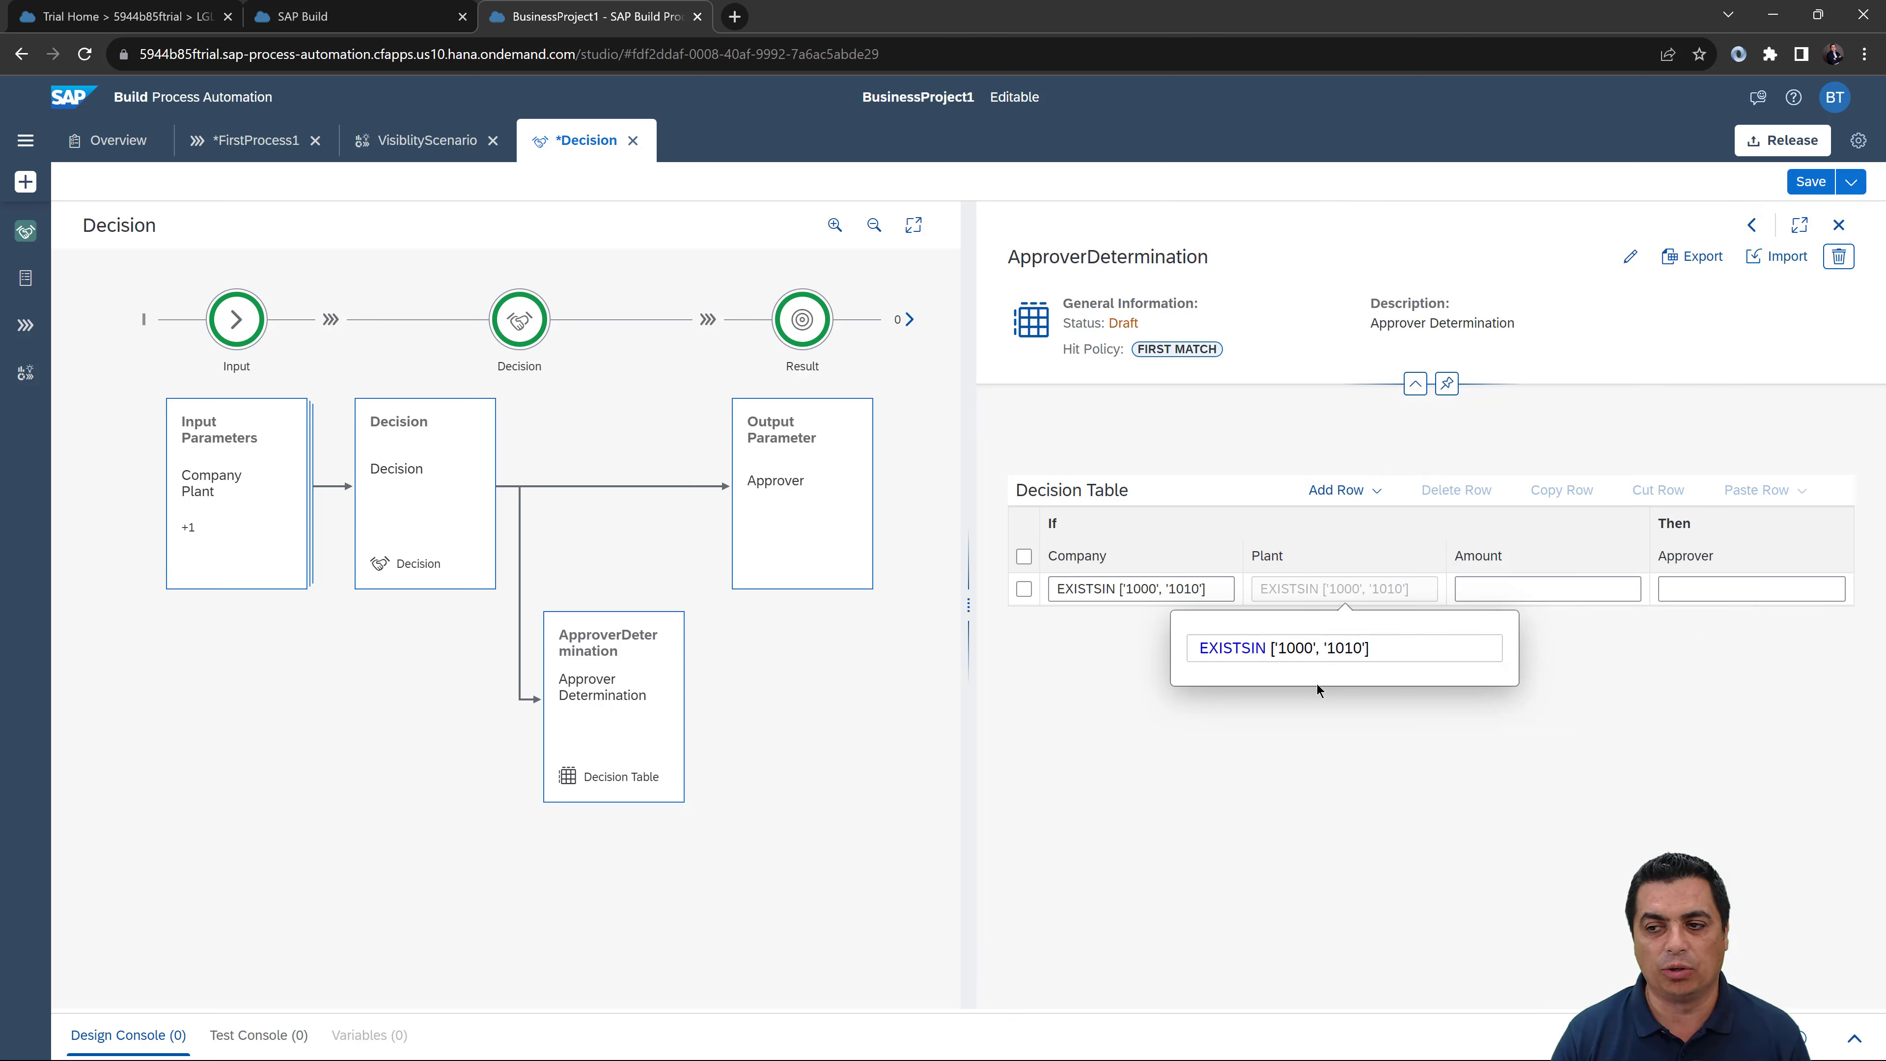
pyautogui.click(1490, 591)
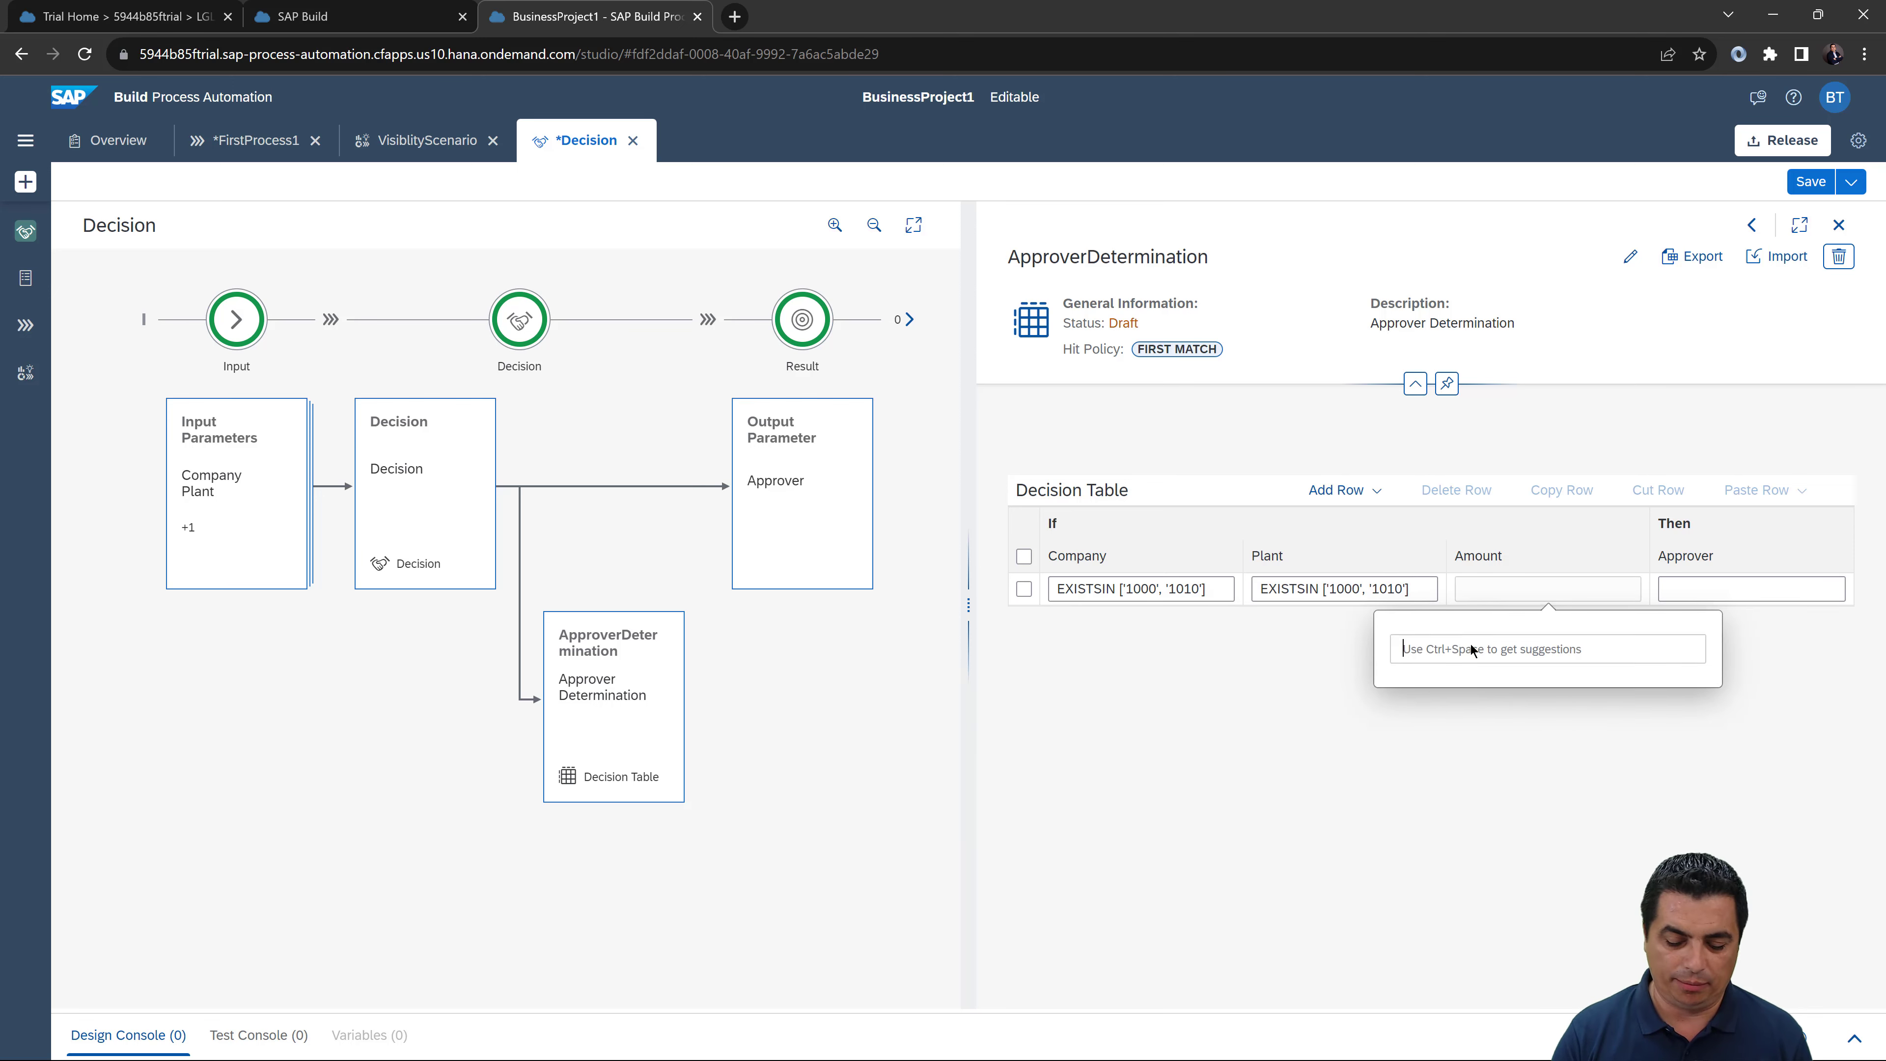
# Step: Set row 1's Amount to >=10000 and its Approver to the first approver's quoted e-mail address
pyautogui.write('>')
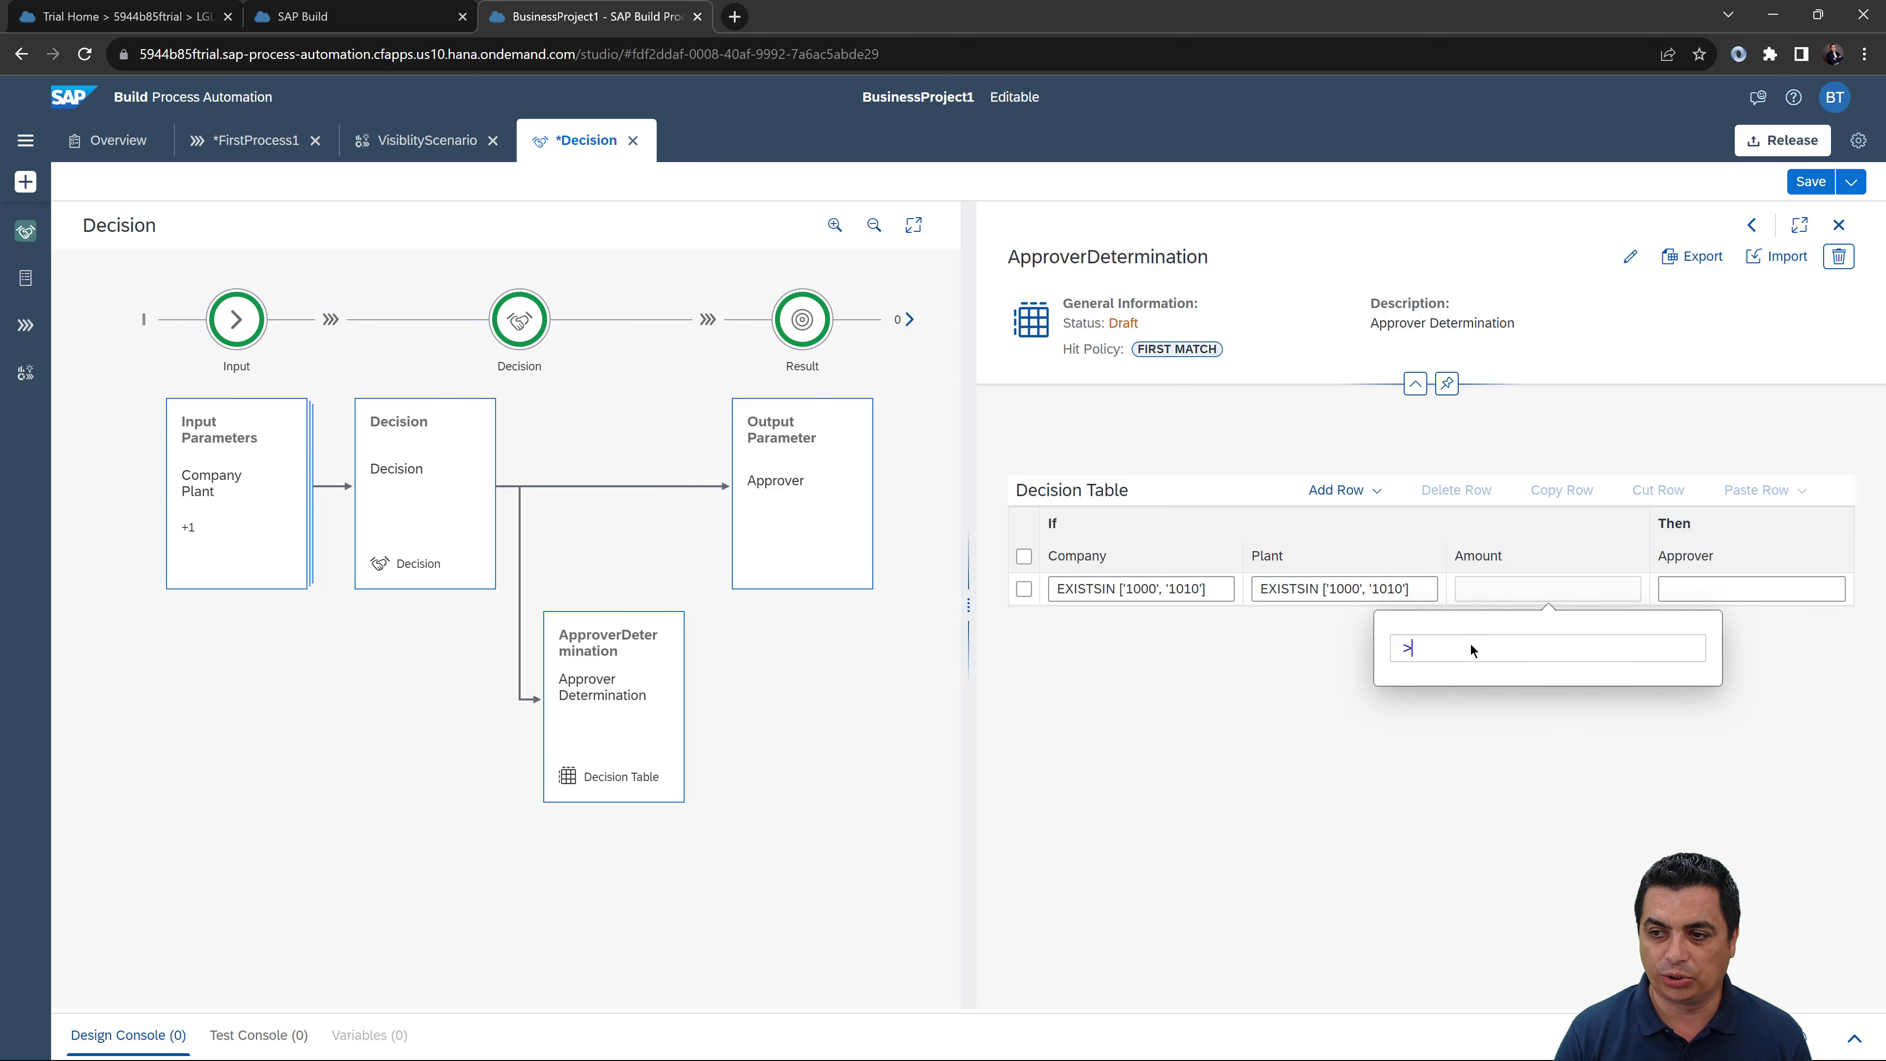
pyautogui.write('= ')
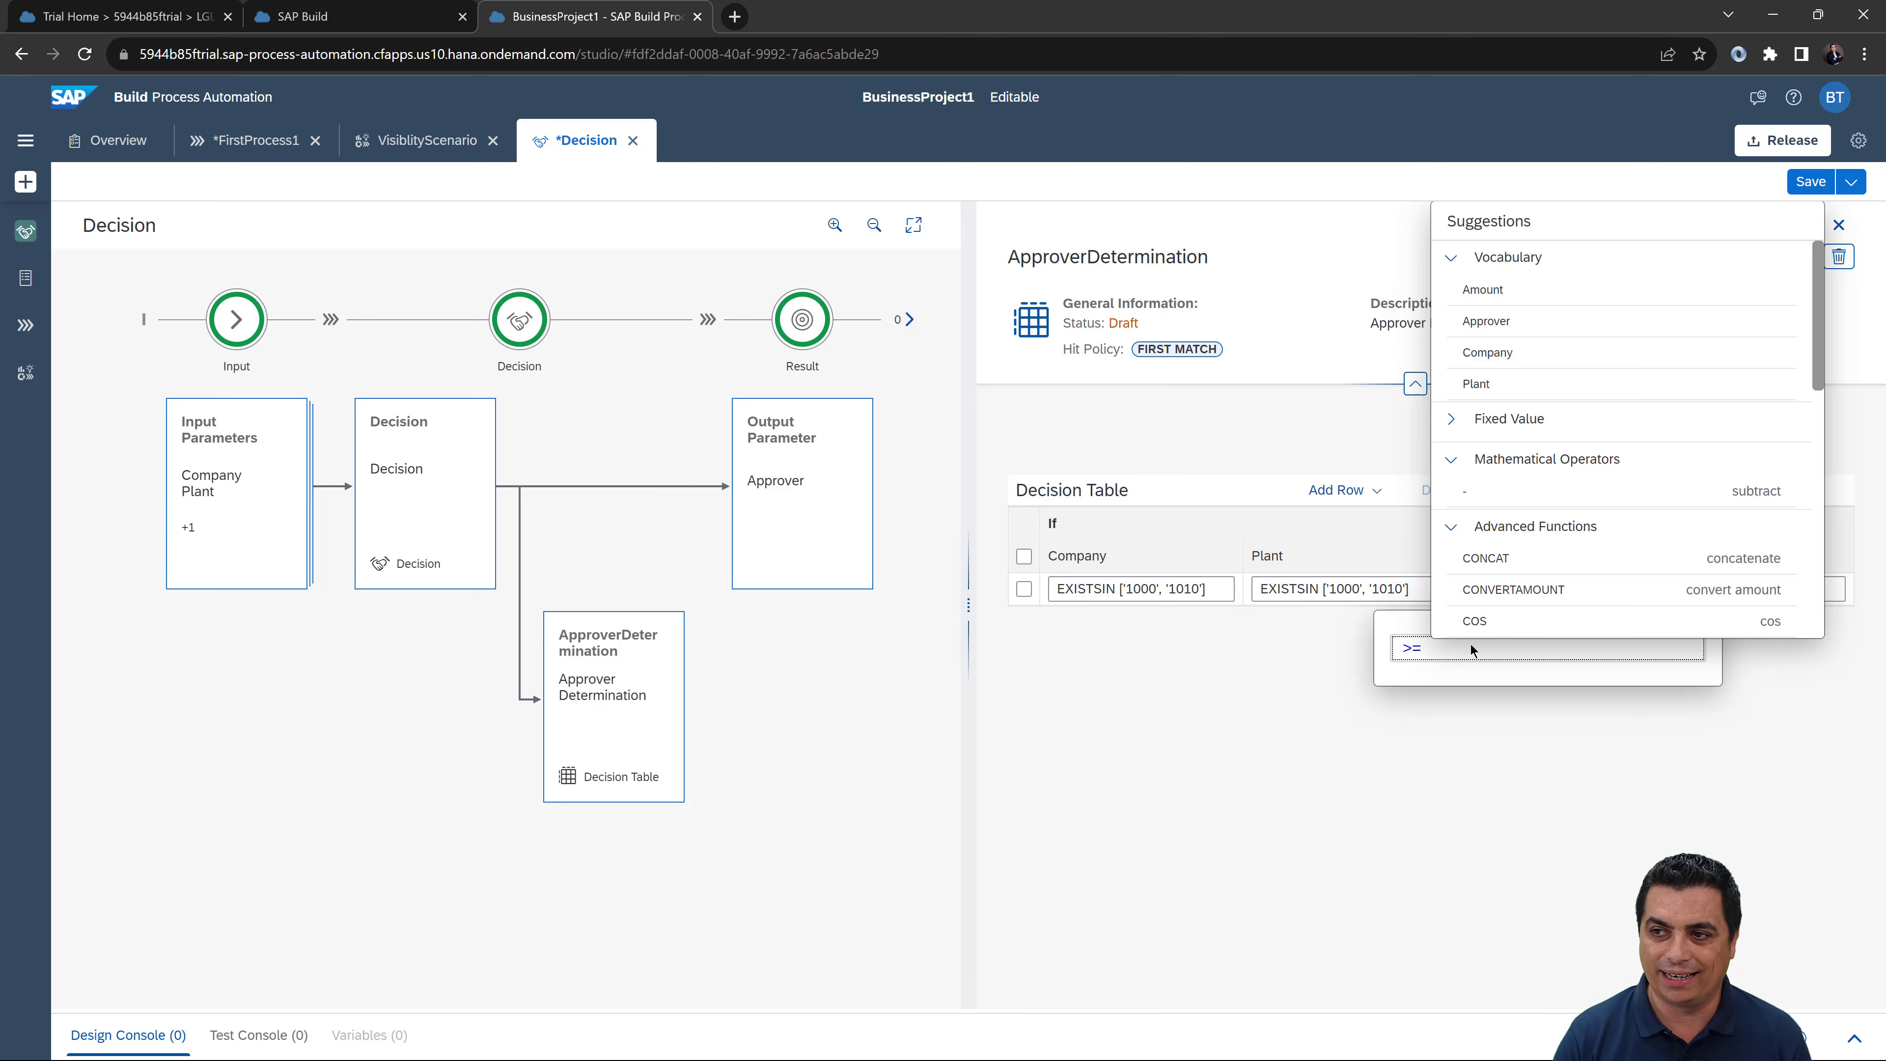
pyautogui.write('10000')
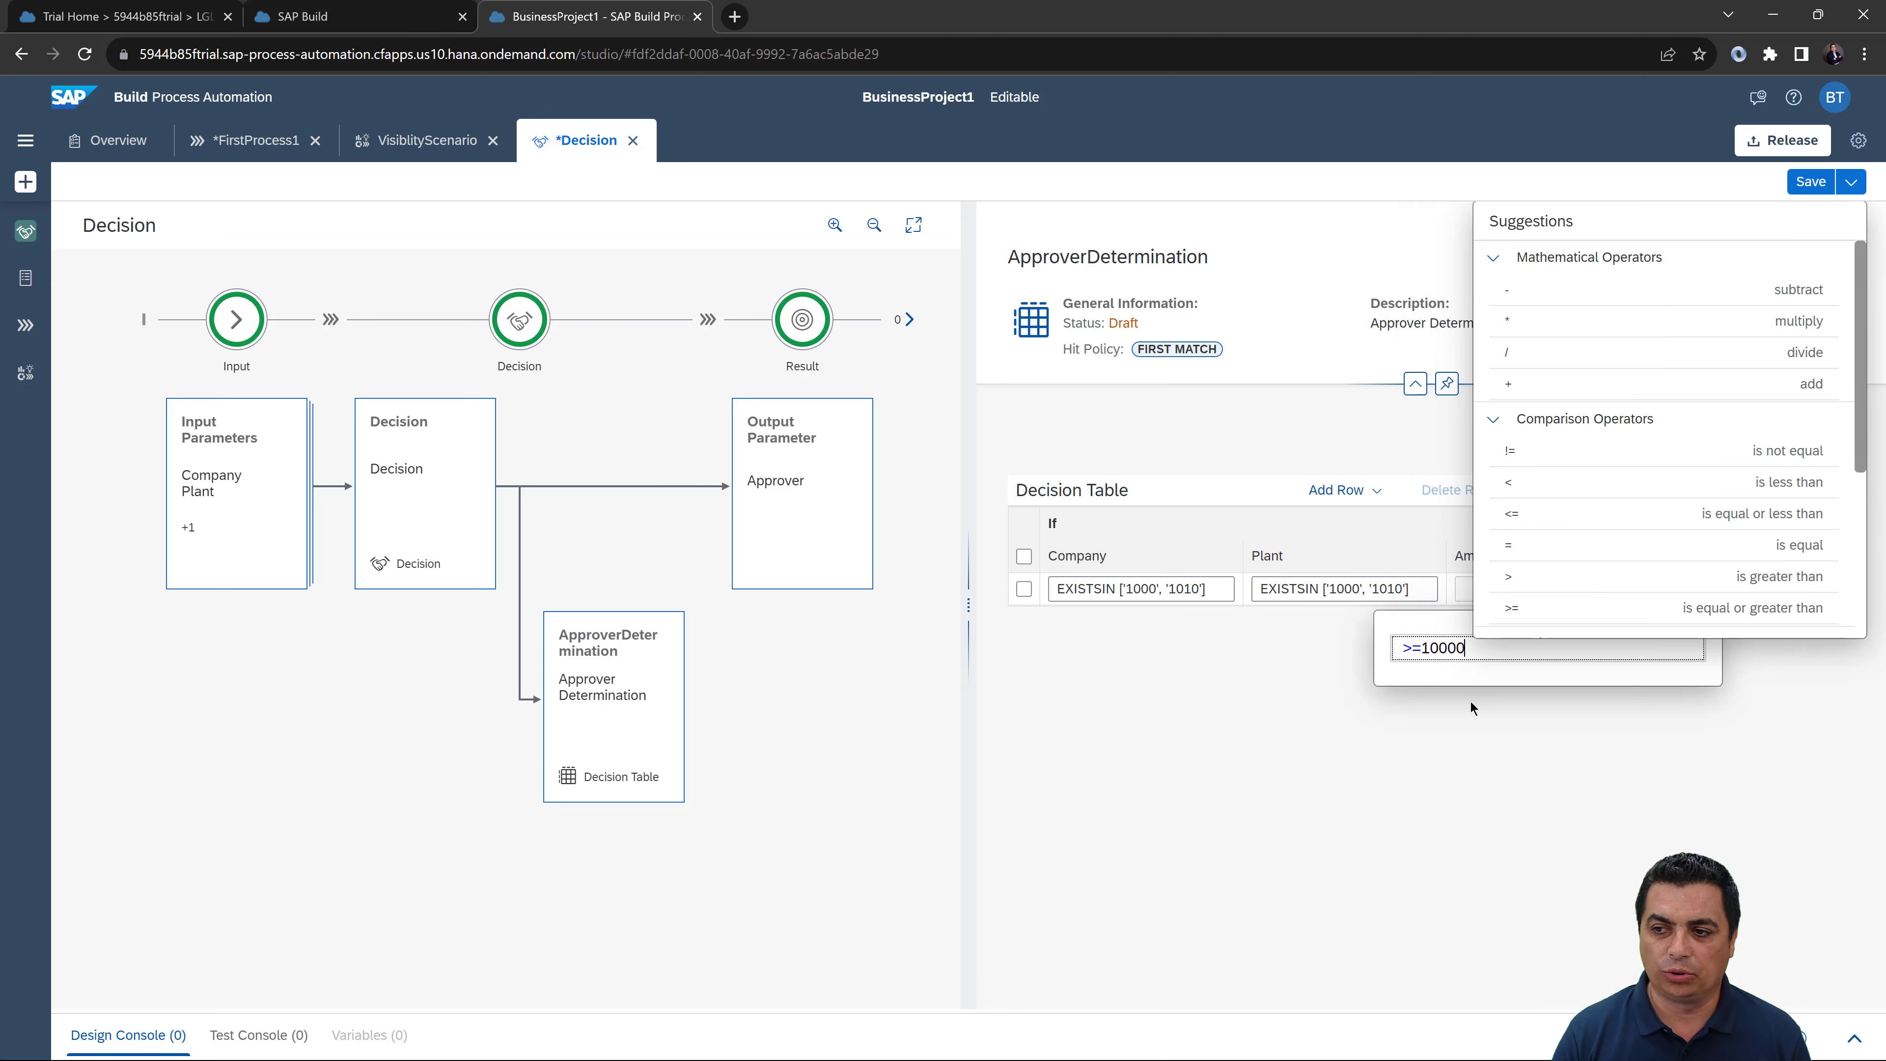
pyautogui.click(1520, 698)
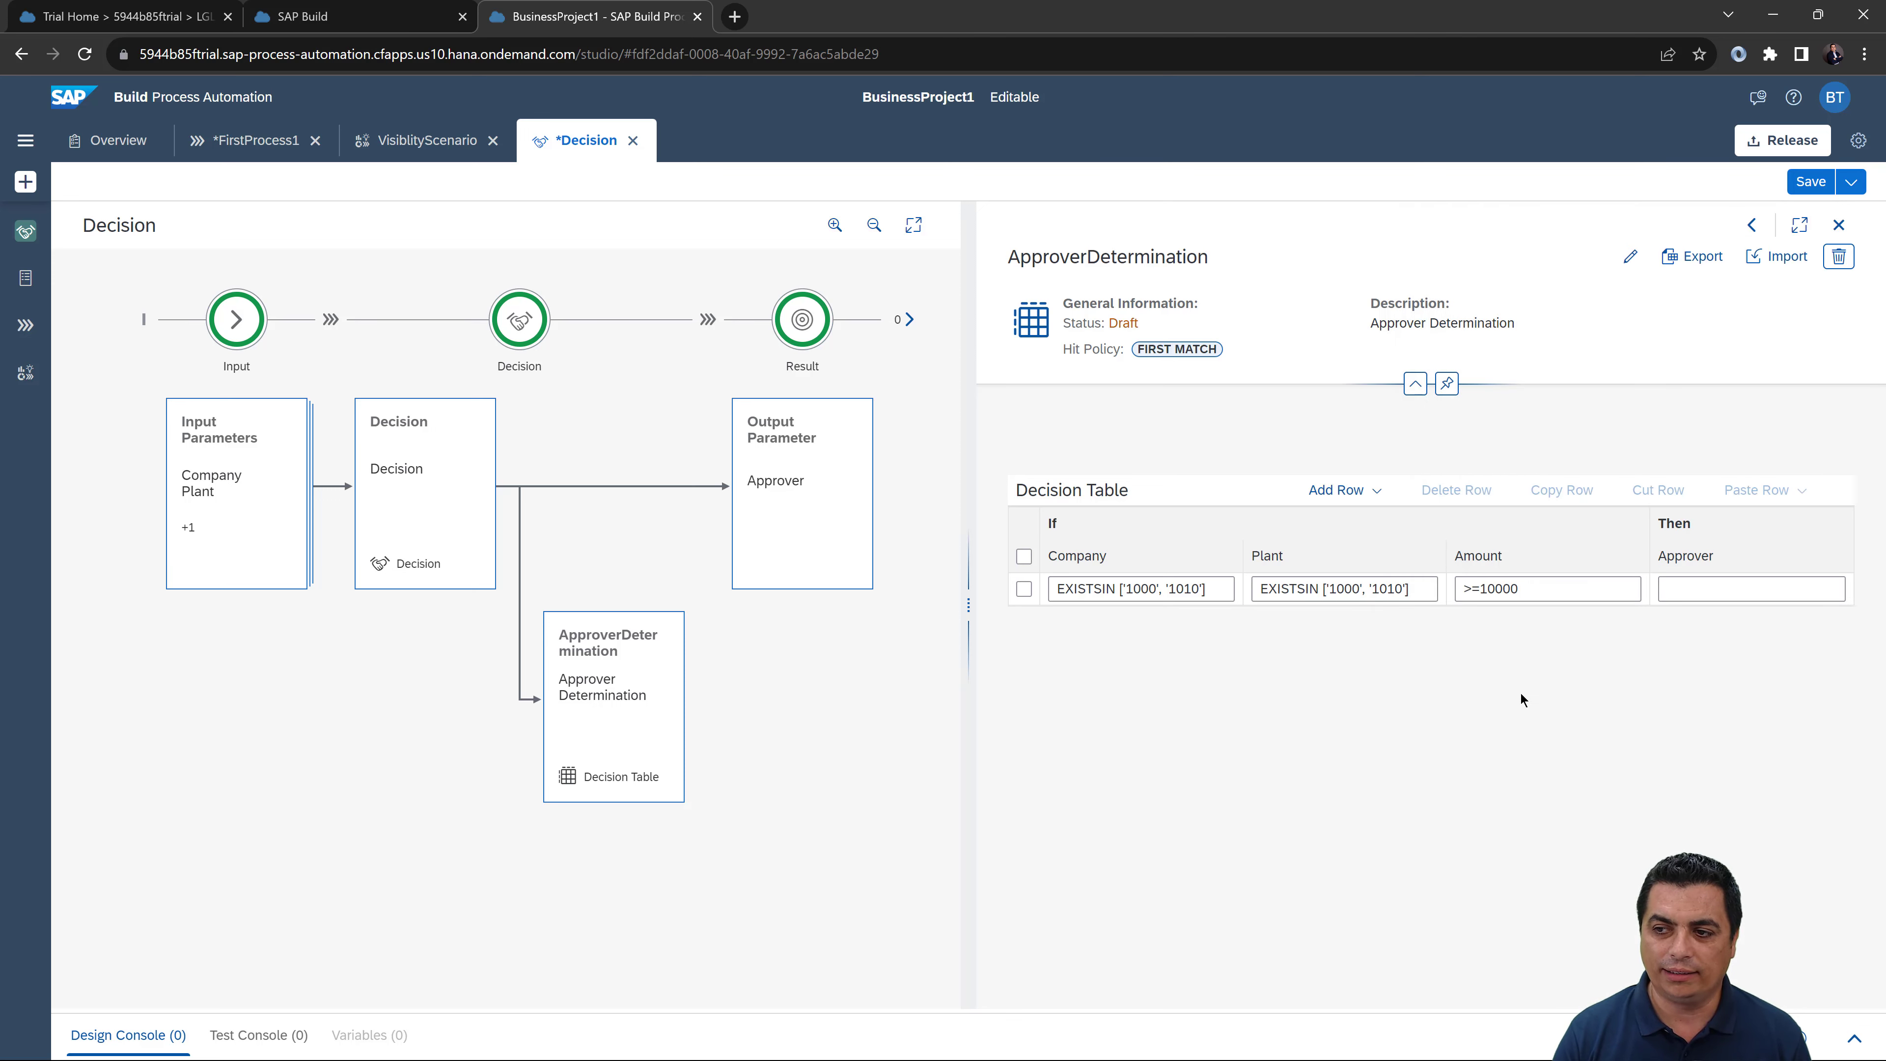
pyautogui.click(1701, 592)
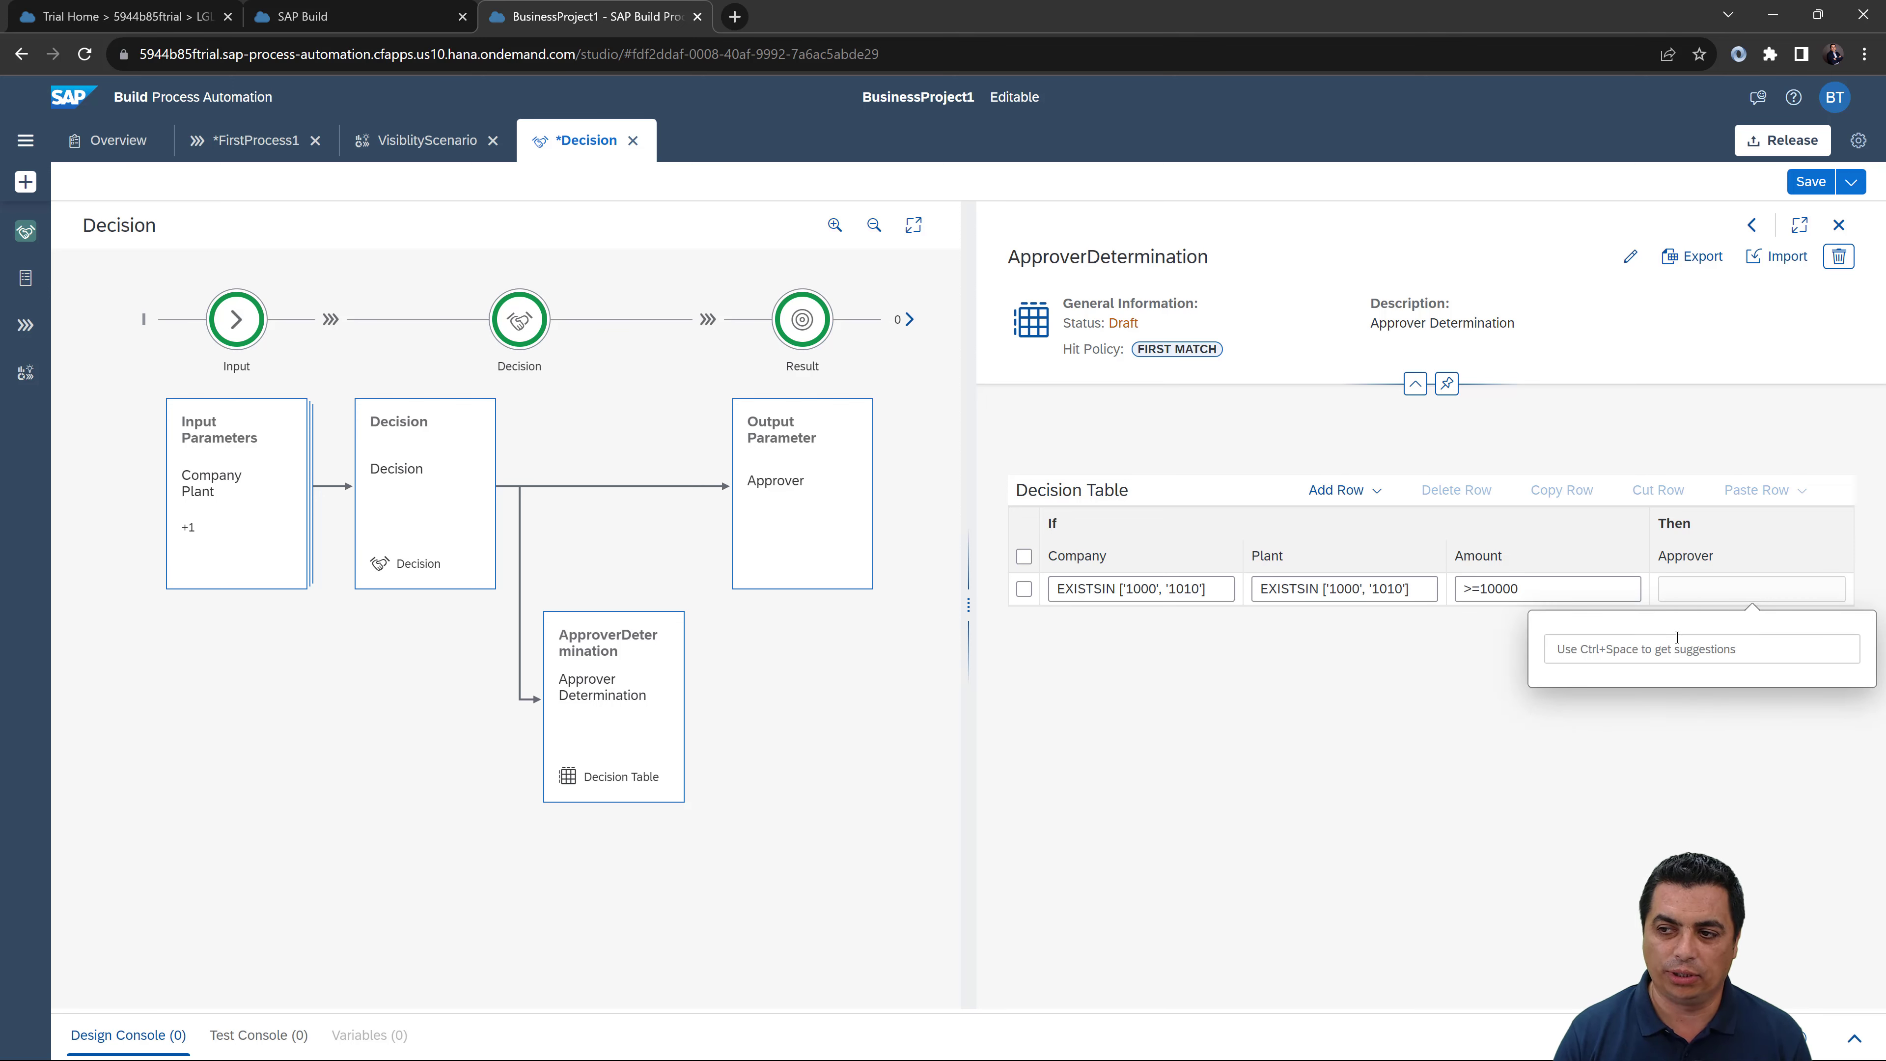
pyautogui.hotkey('ctrl', 'space')
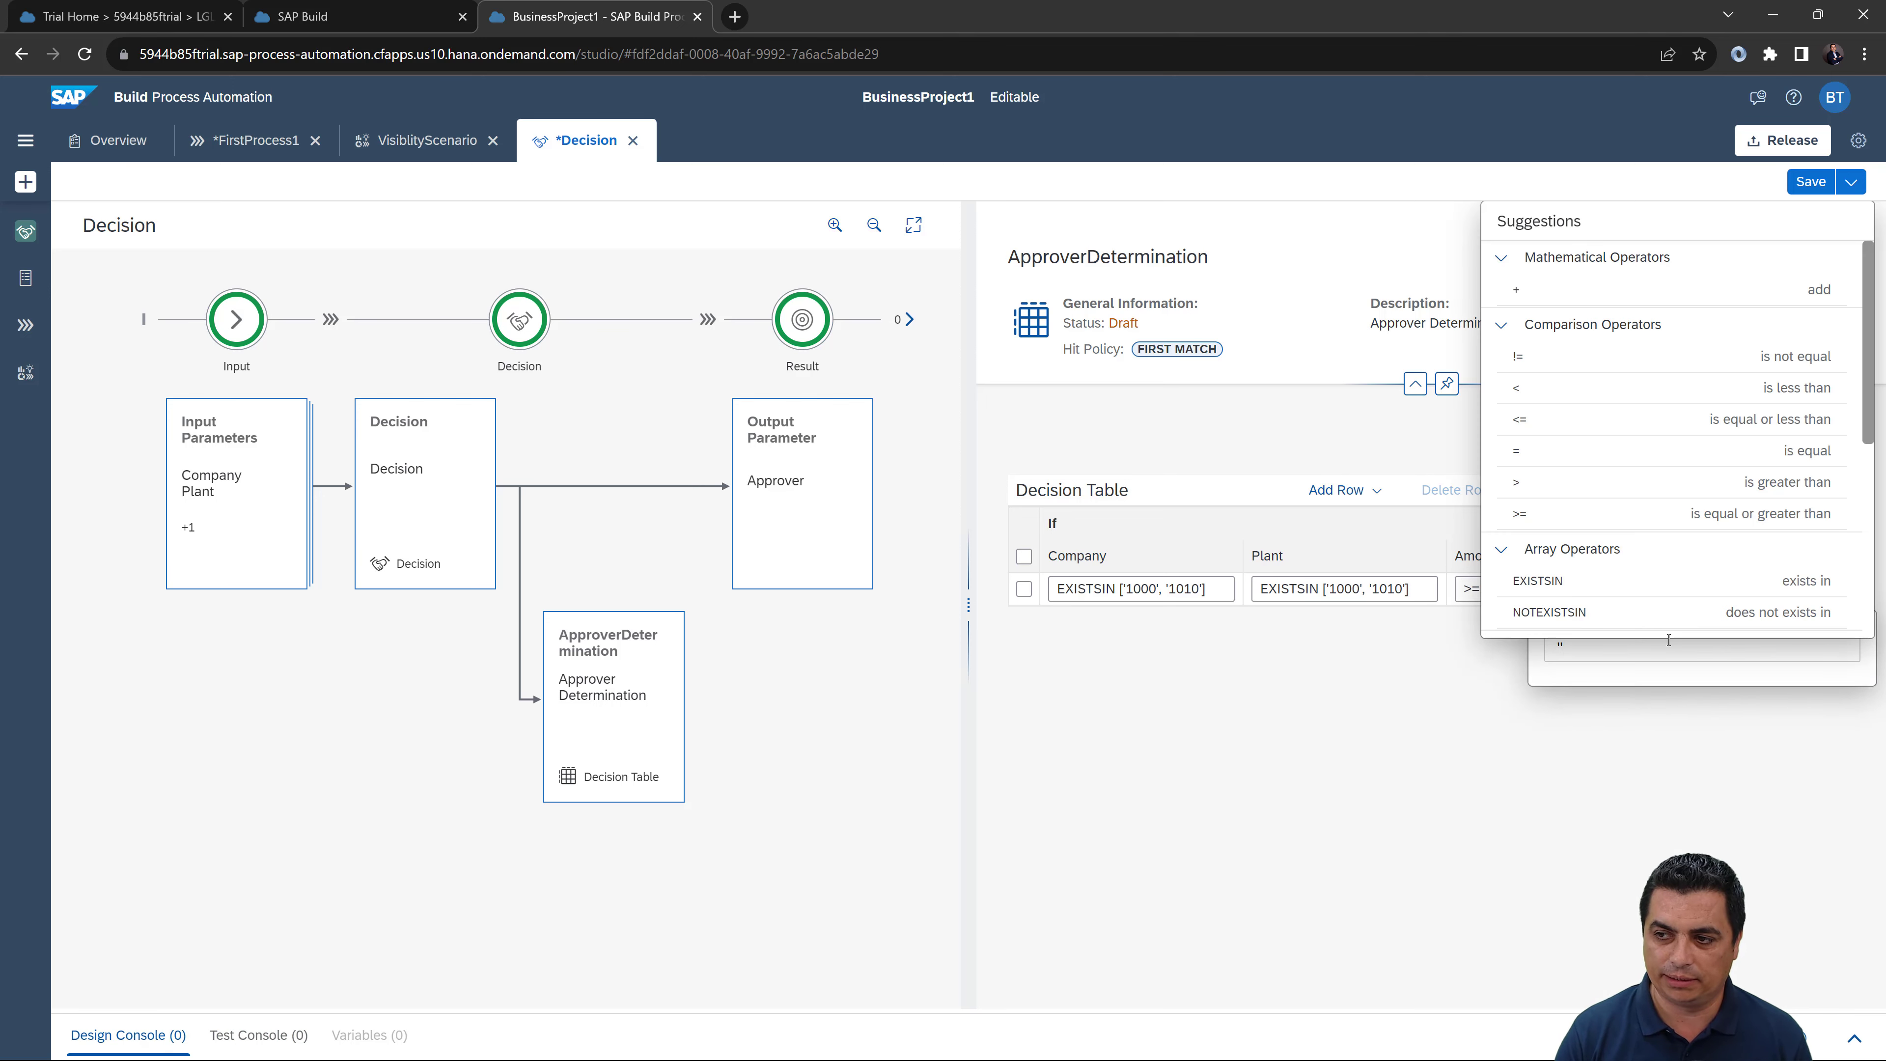
pyautogui.write("'")
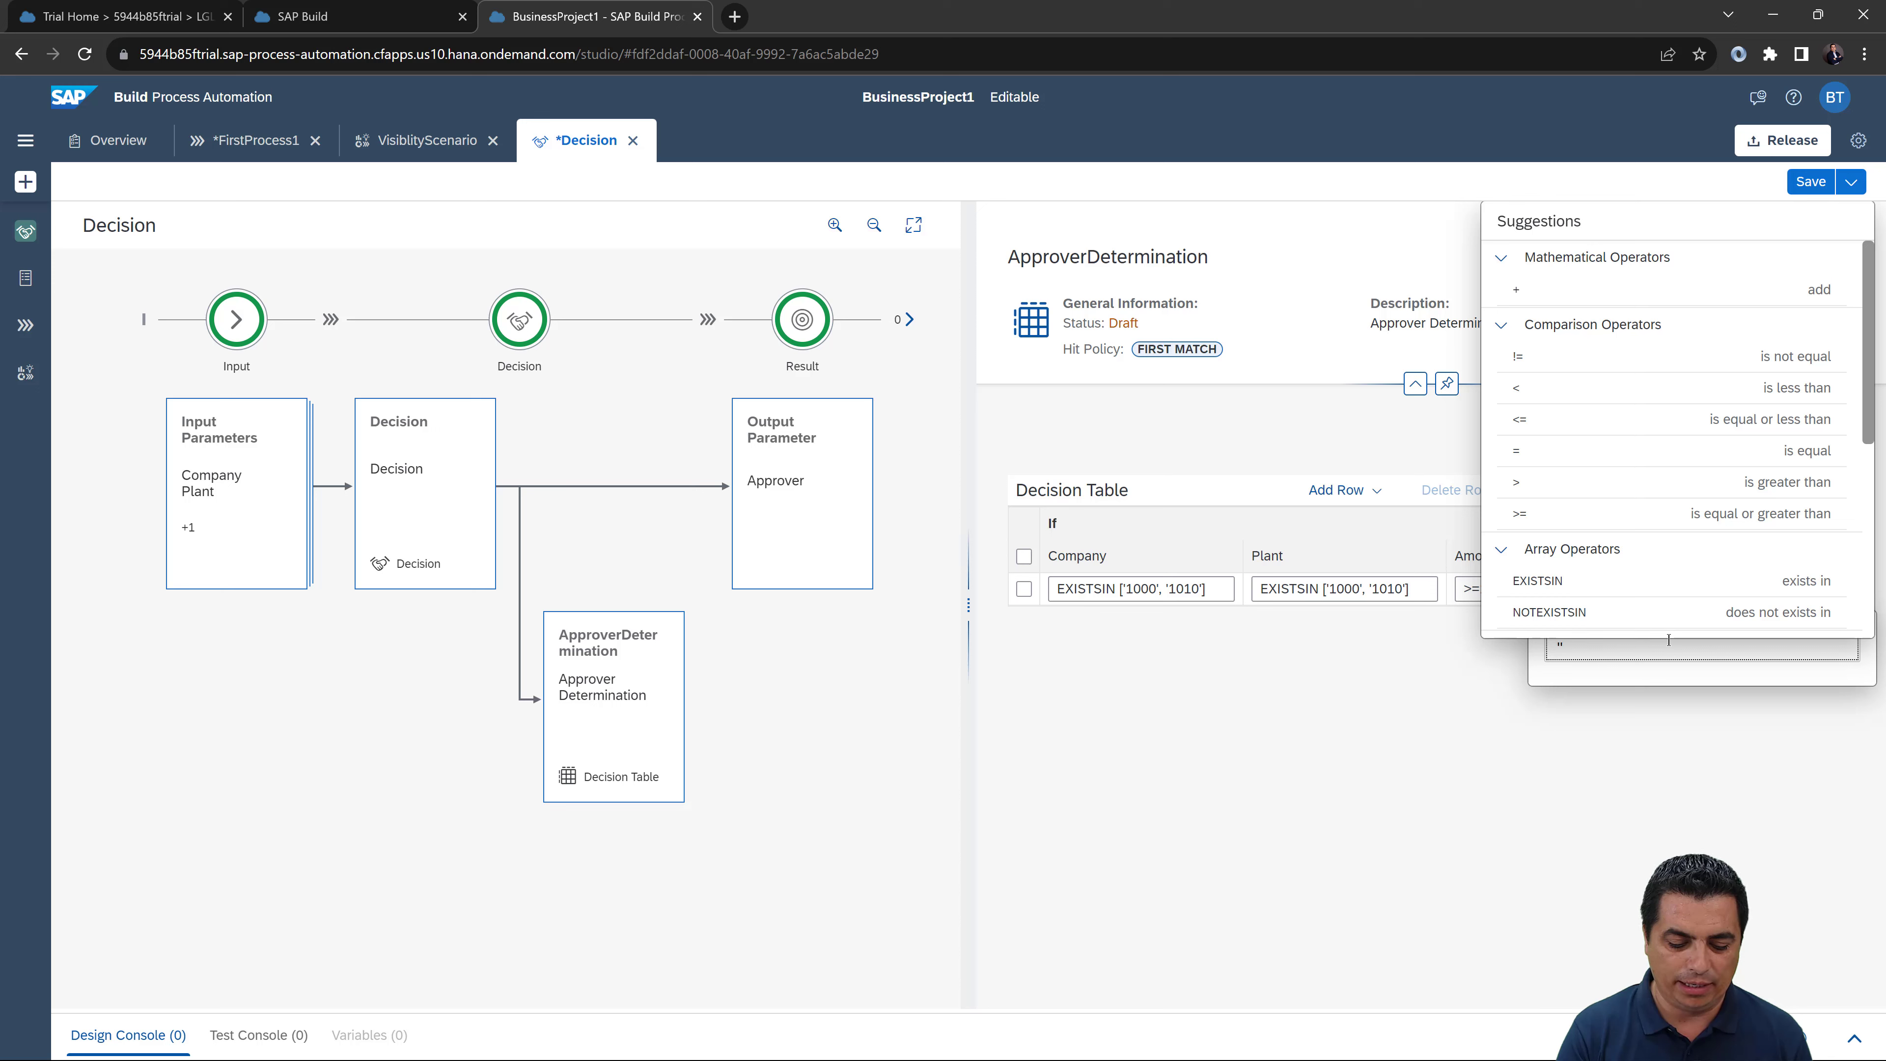
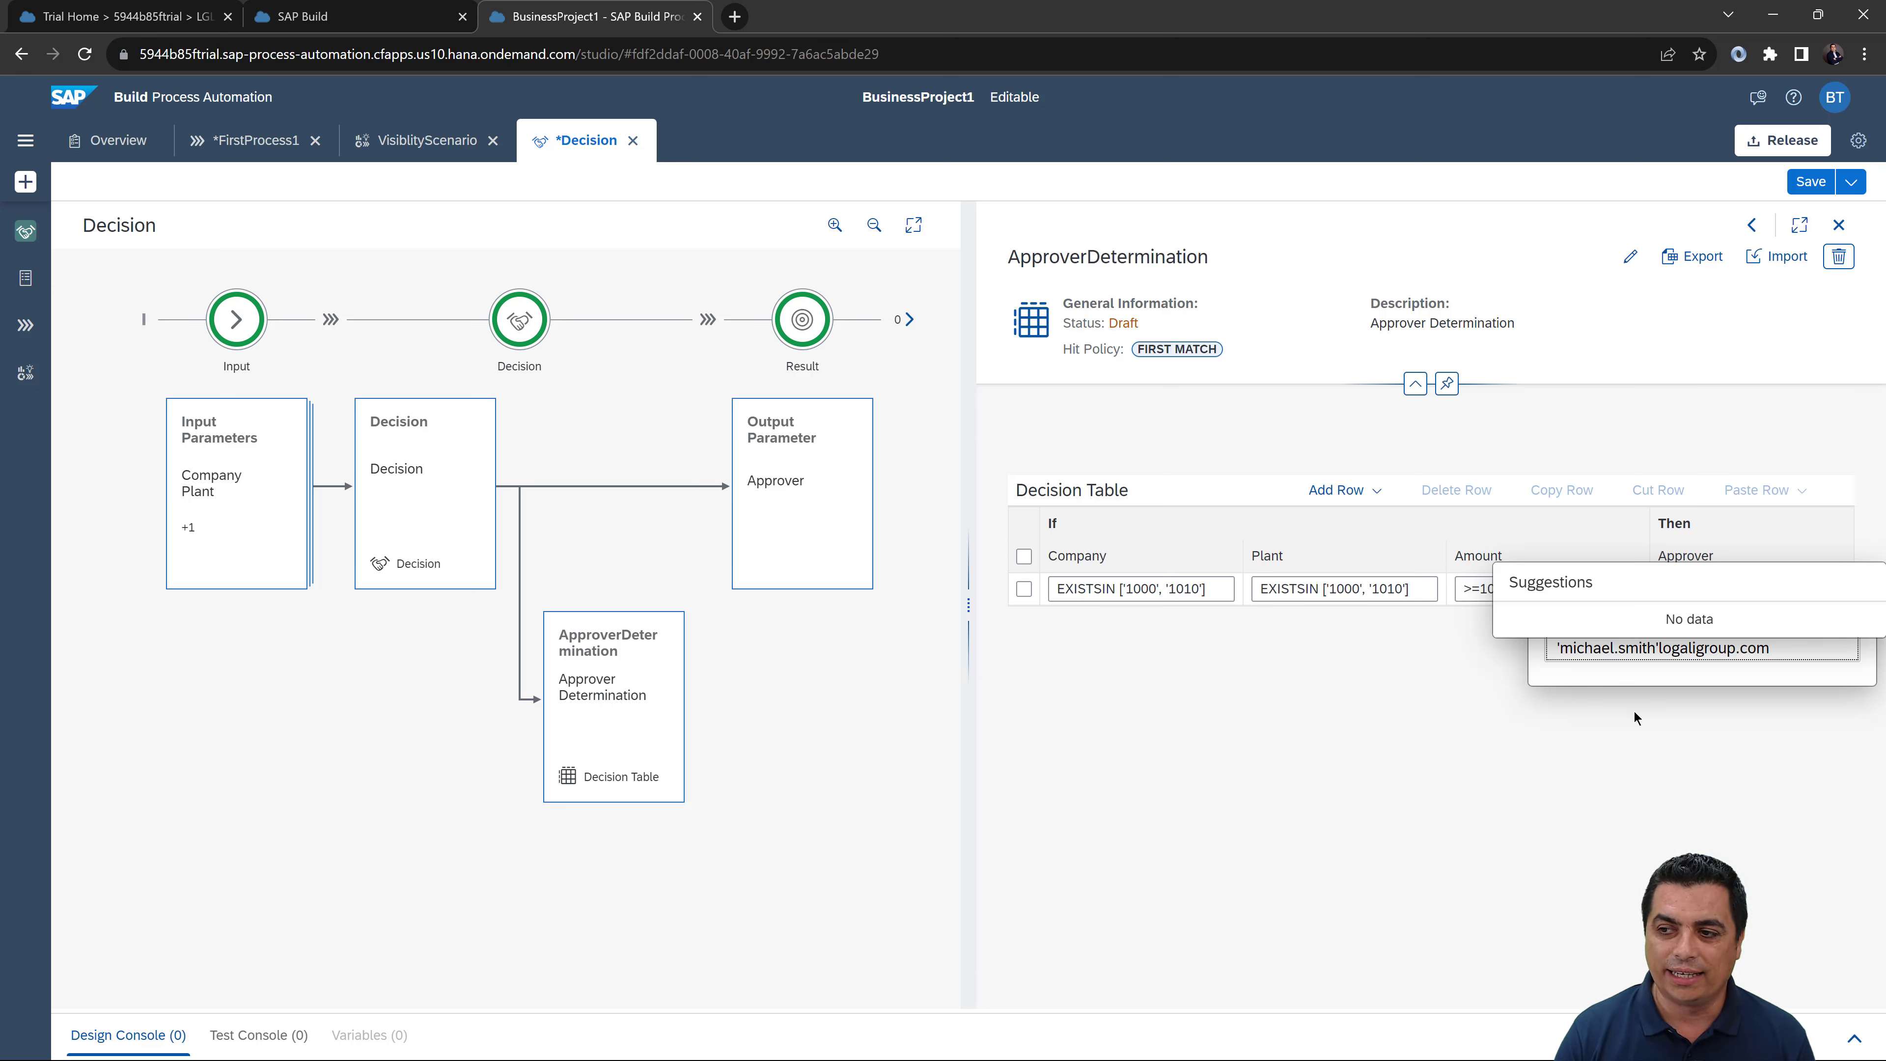
pyautogui.click(1622, 756)
pyautogui.write('@')
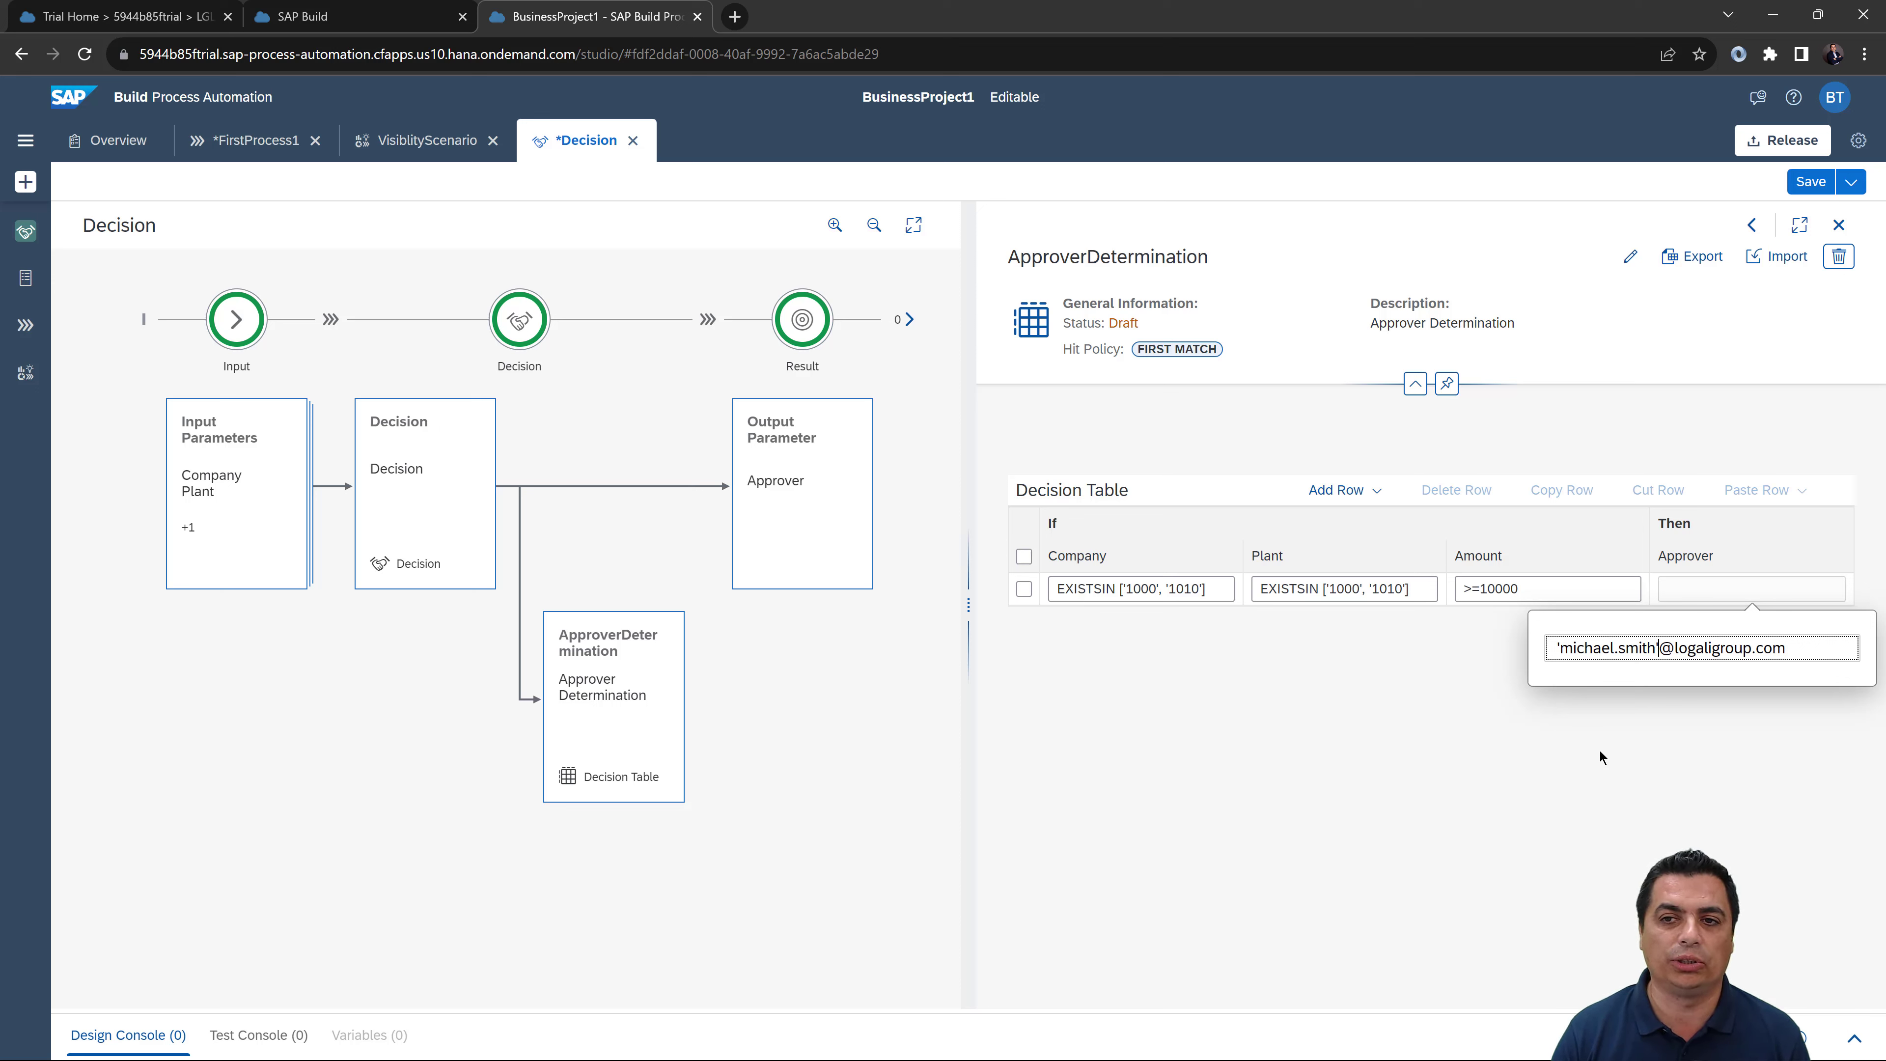
pyautogui.click(1379, 491)
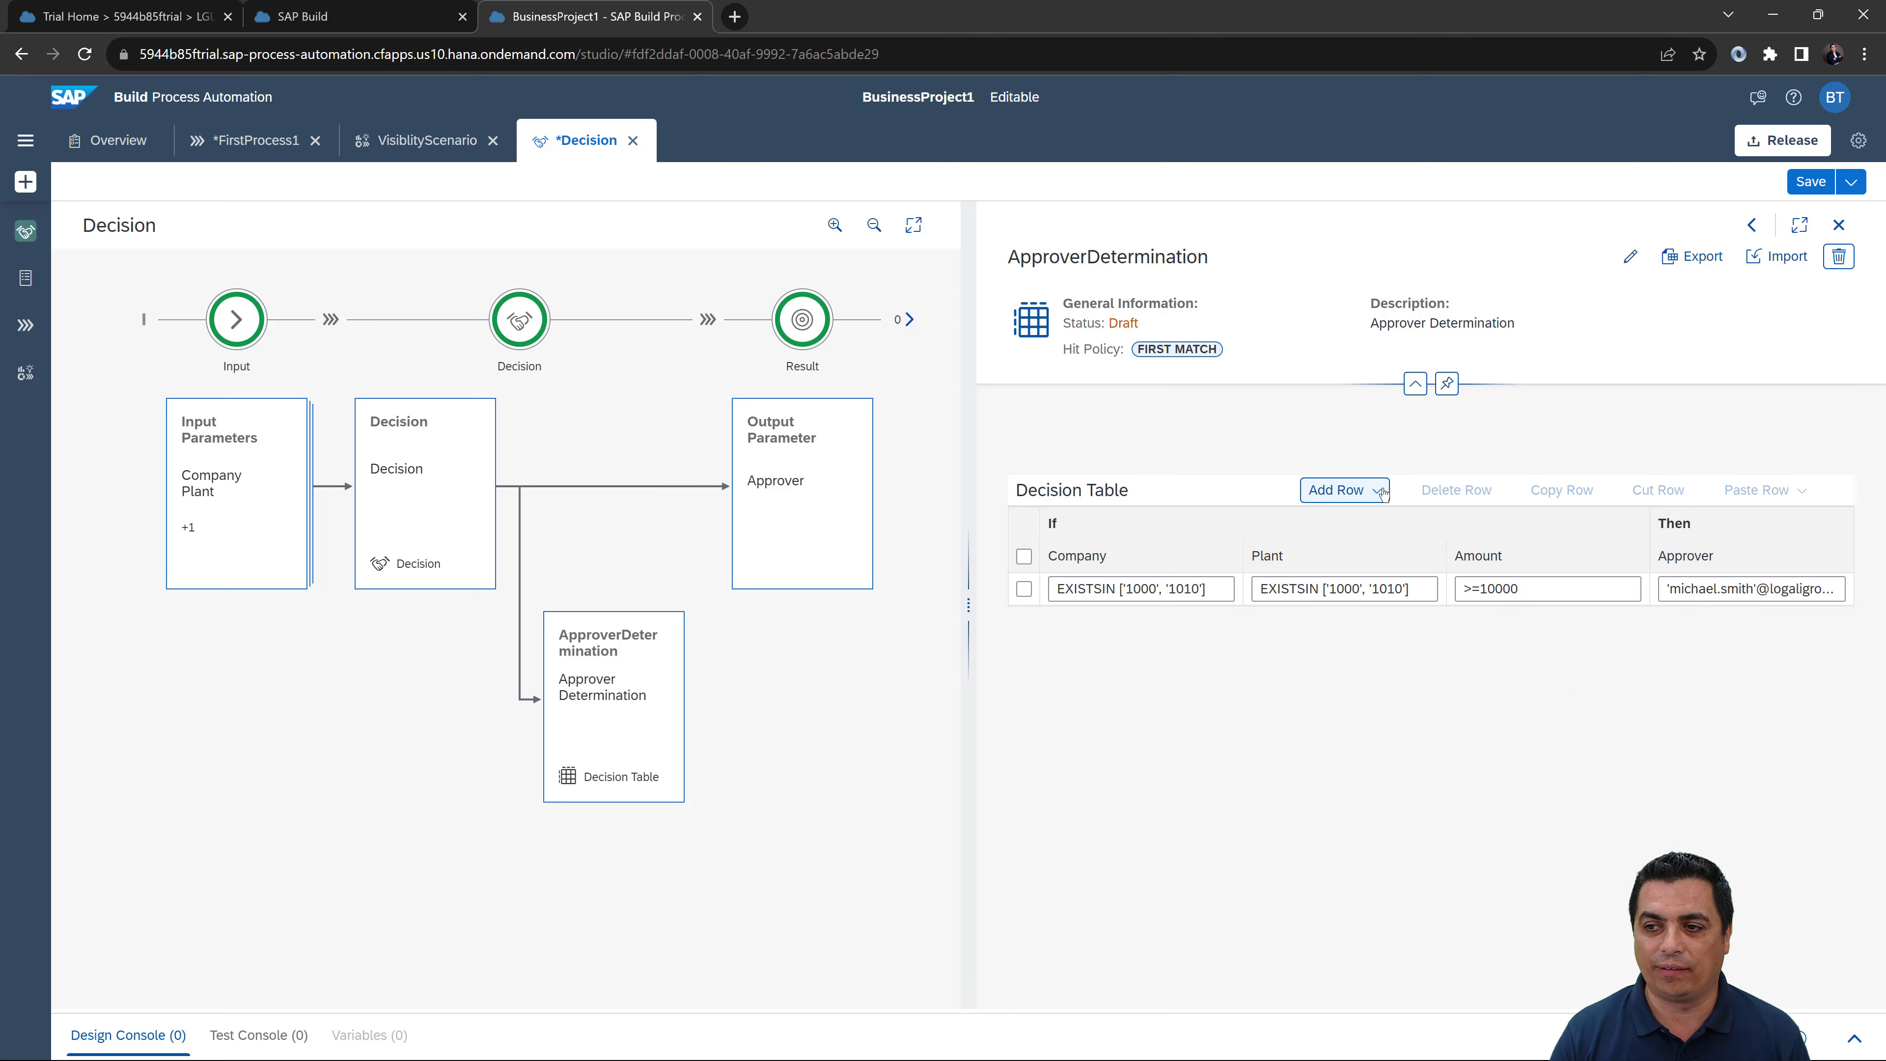
pyautogui.click(1380, 492)
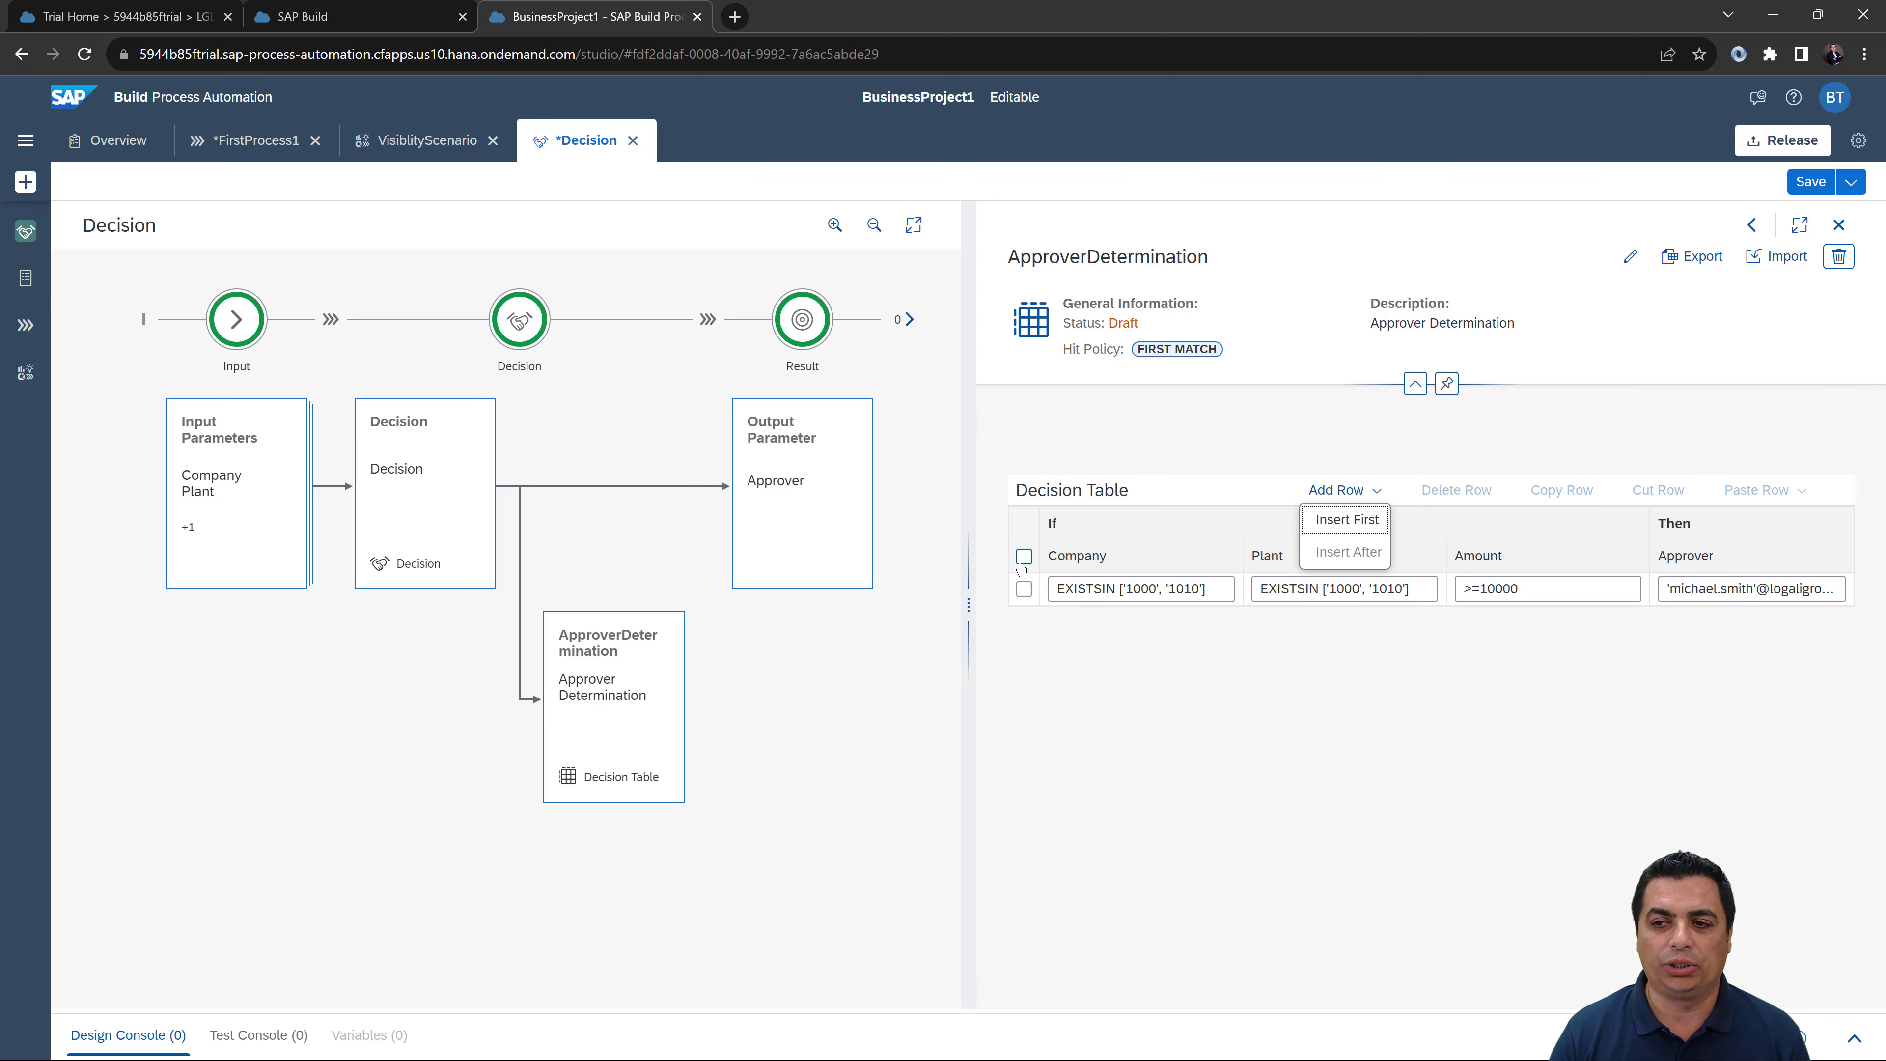
pyautogui.click(802, 534)
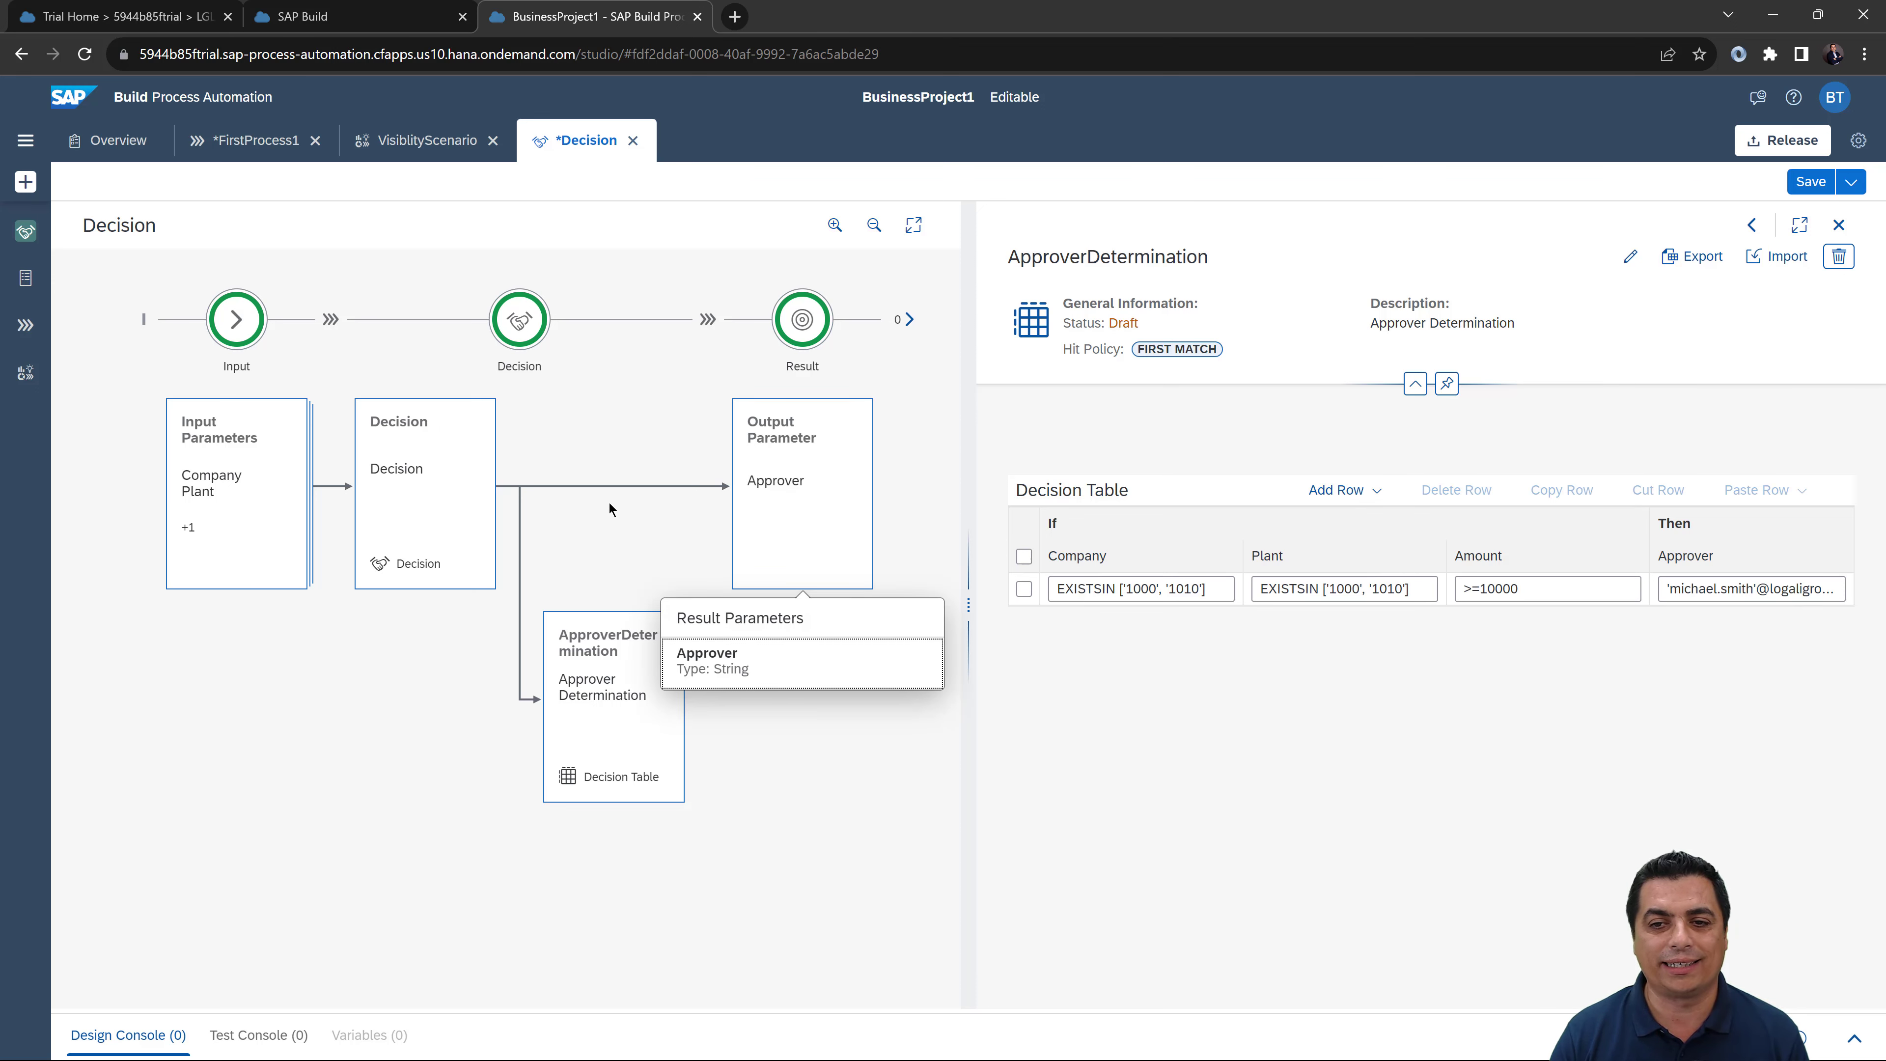
pyautogui.click(371, 522)
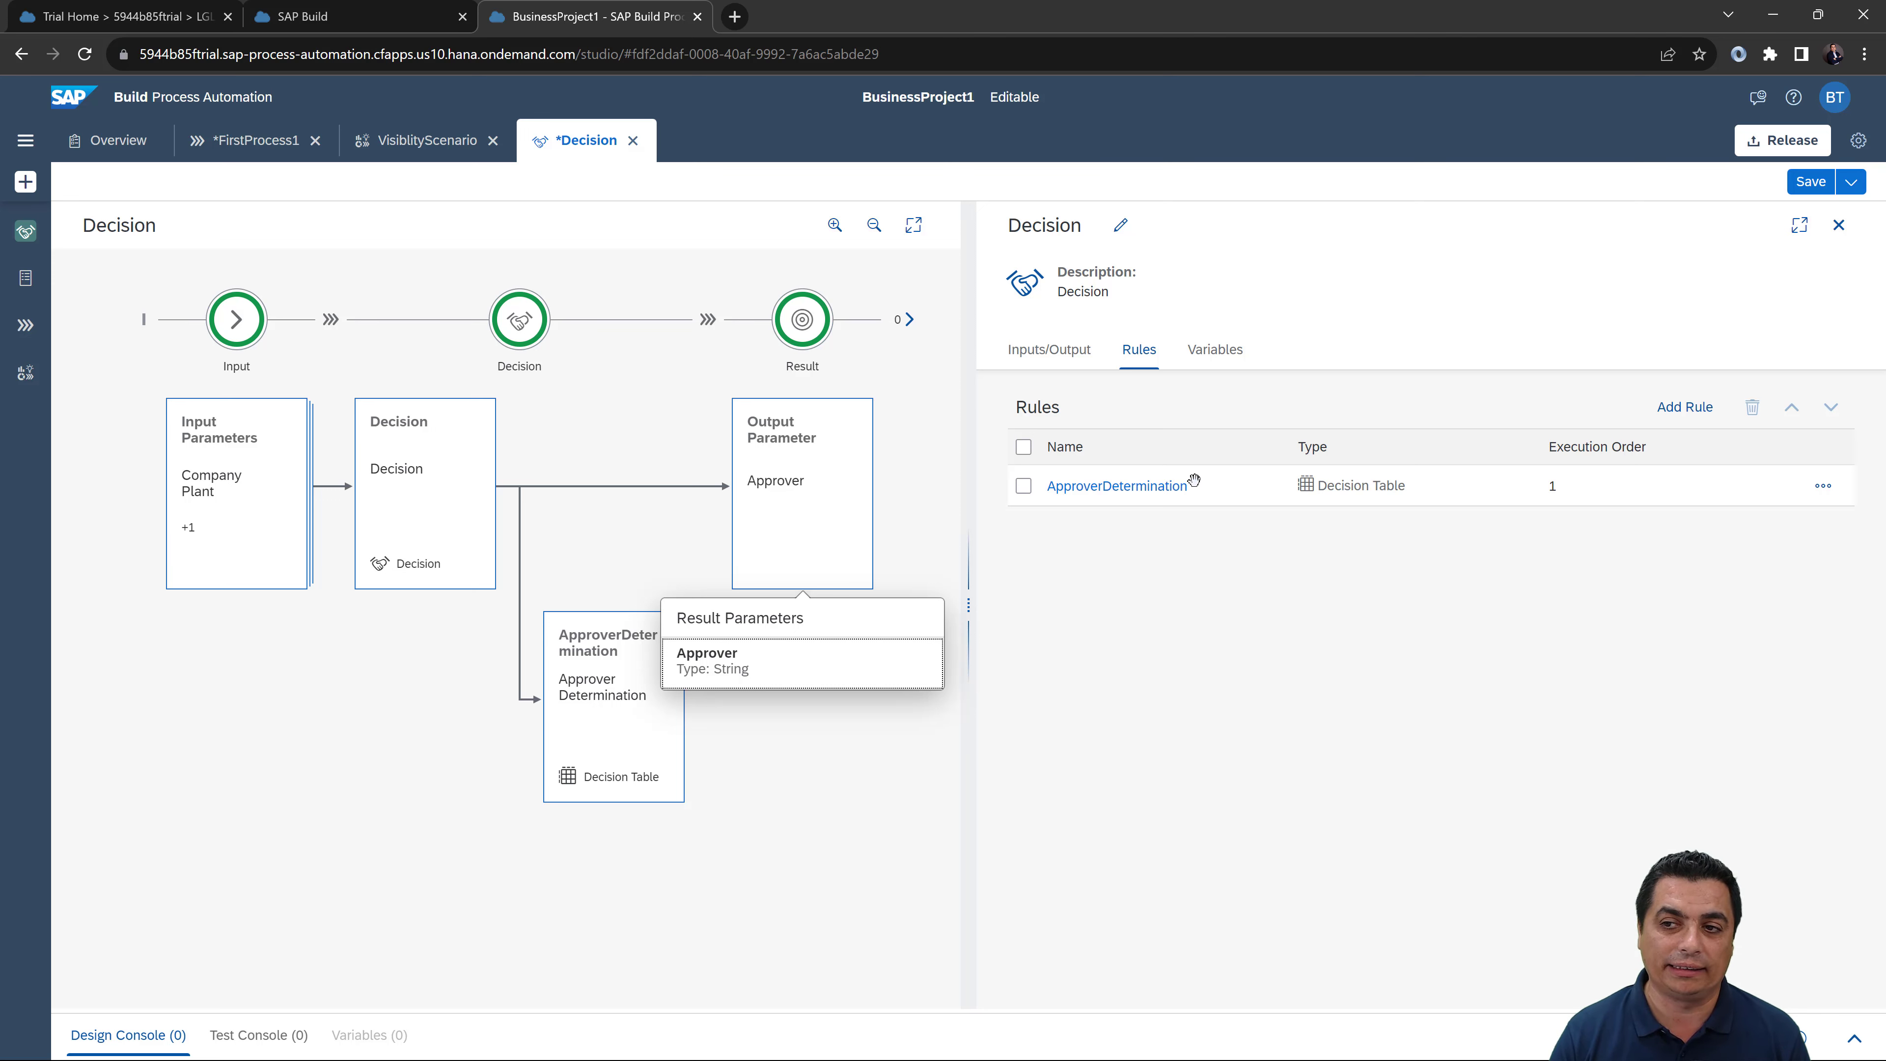
pyautogui.click(620, 634)
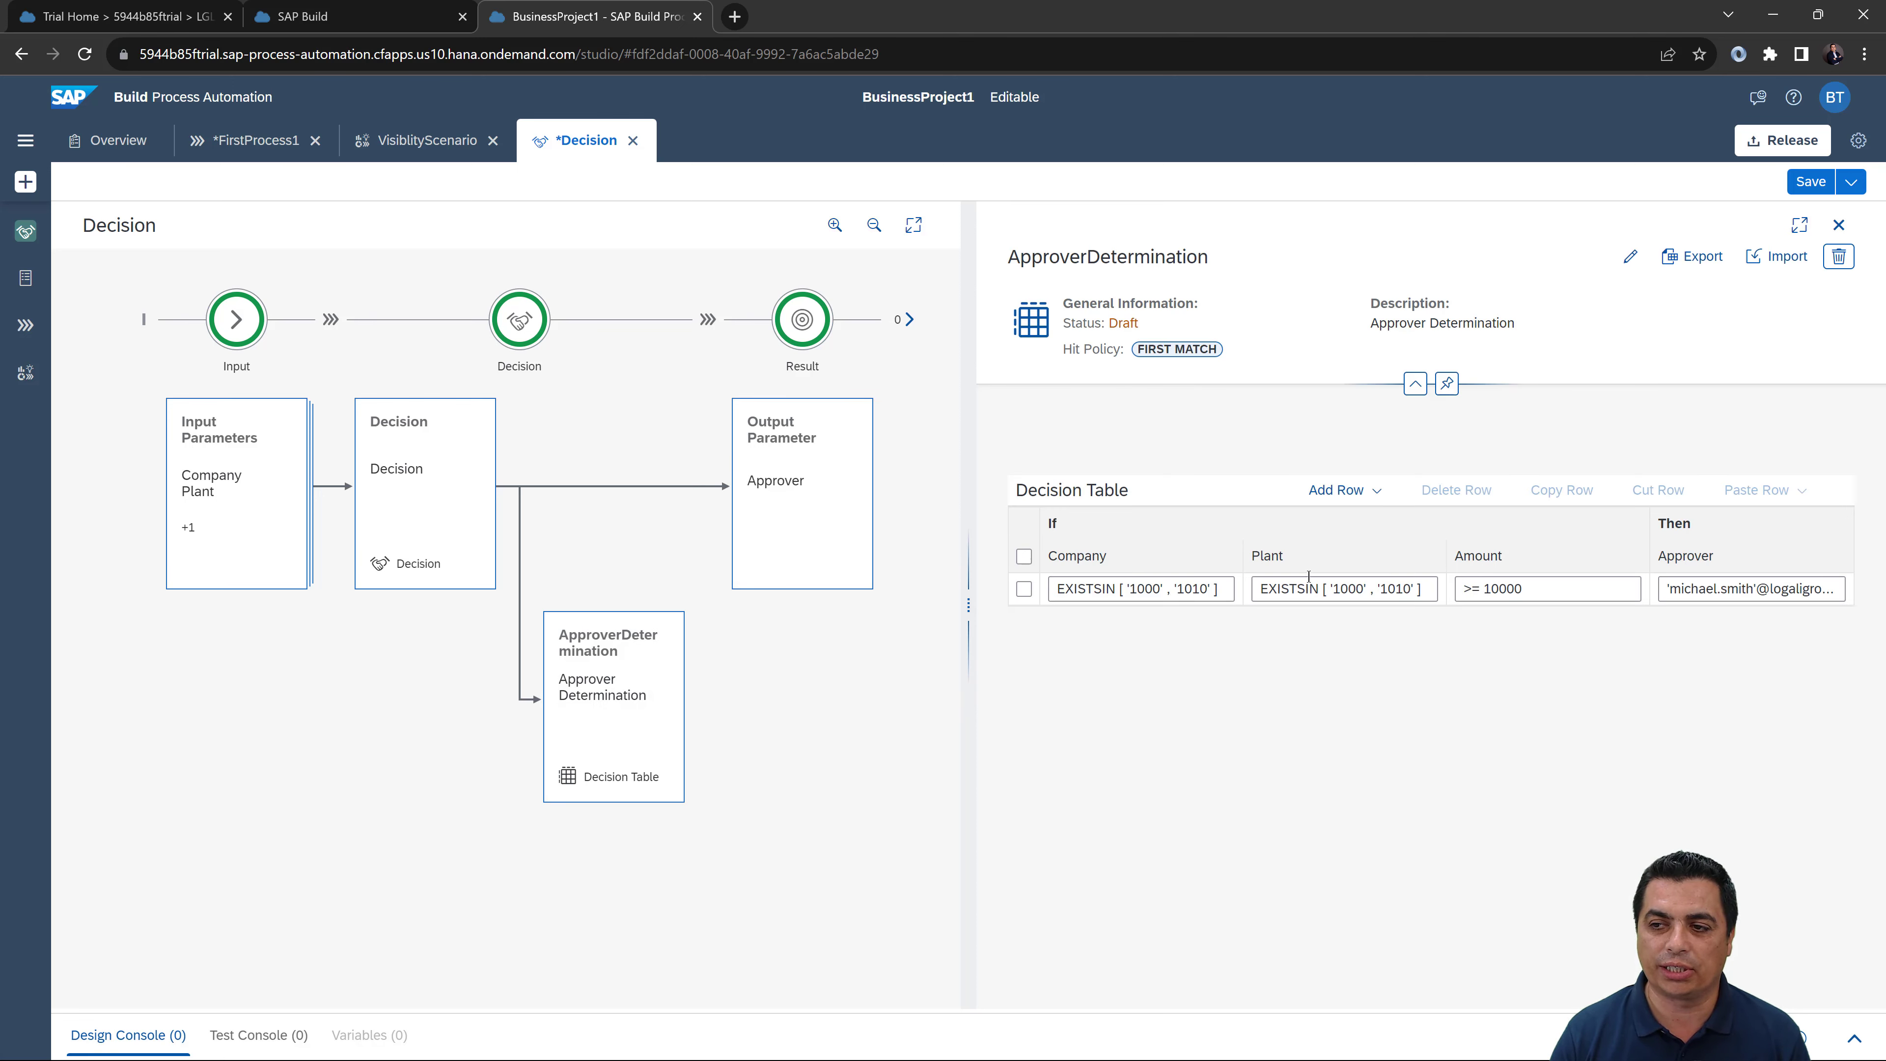
# Step: Insert an empty second rule row below the first one
pyautogui.click(1025, 589)
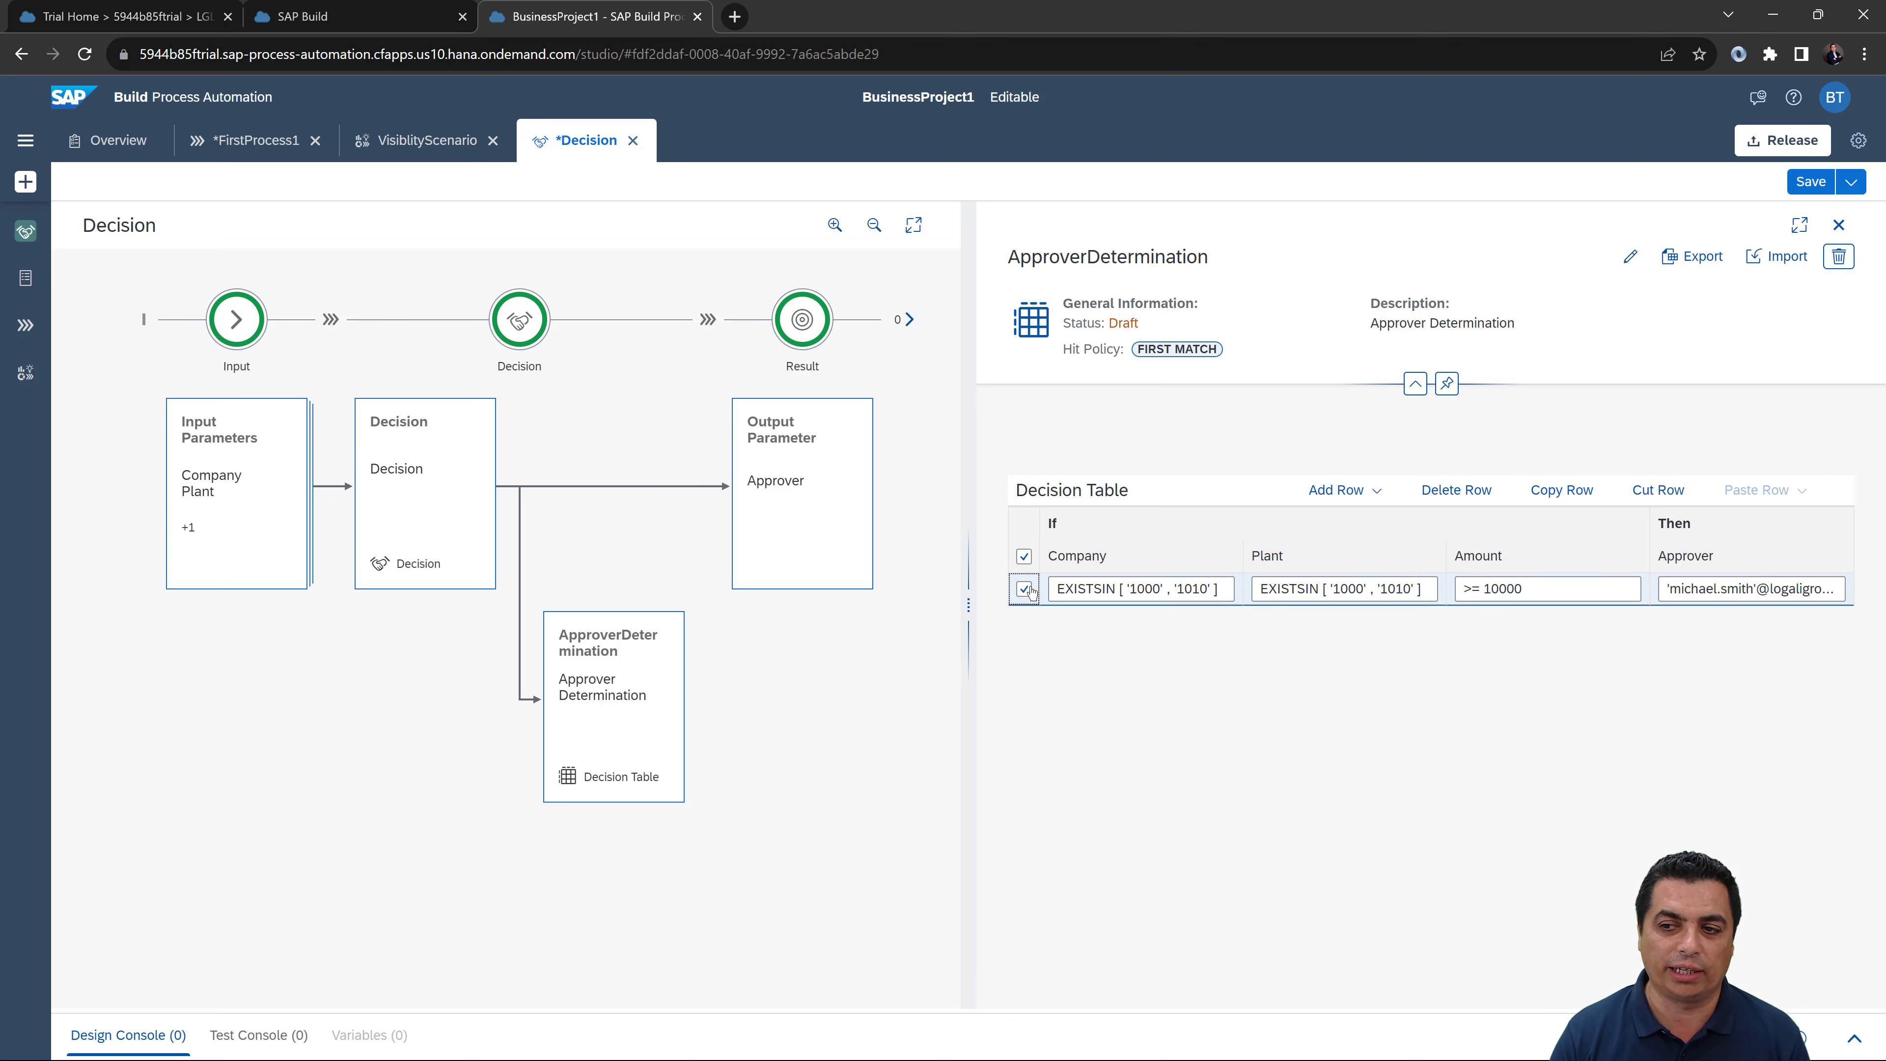
pyautogui.click(1336, 490)
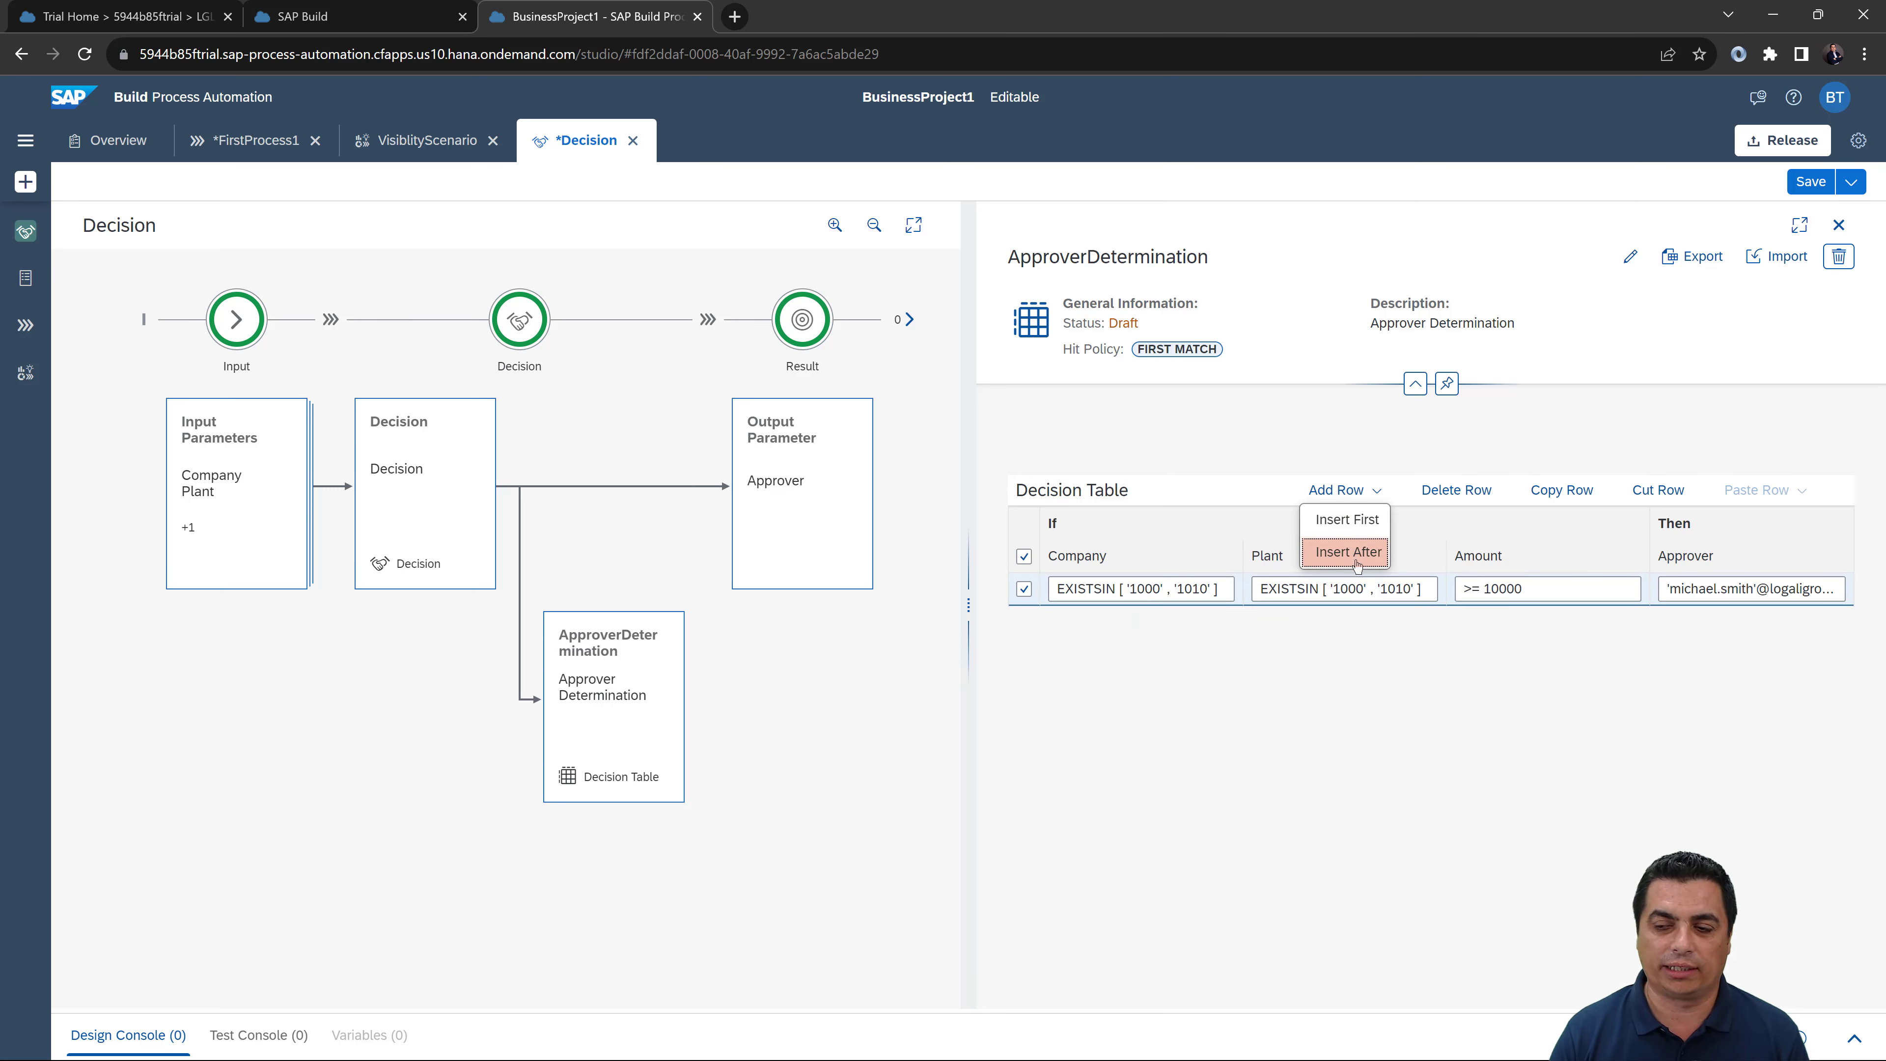
pyautogui.click(1348, 552)
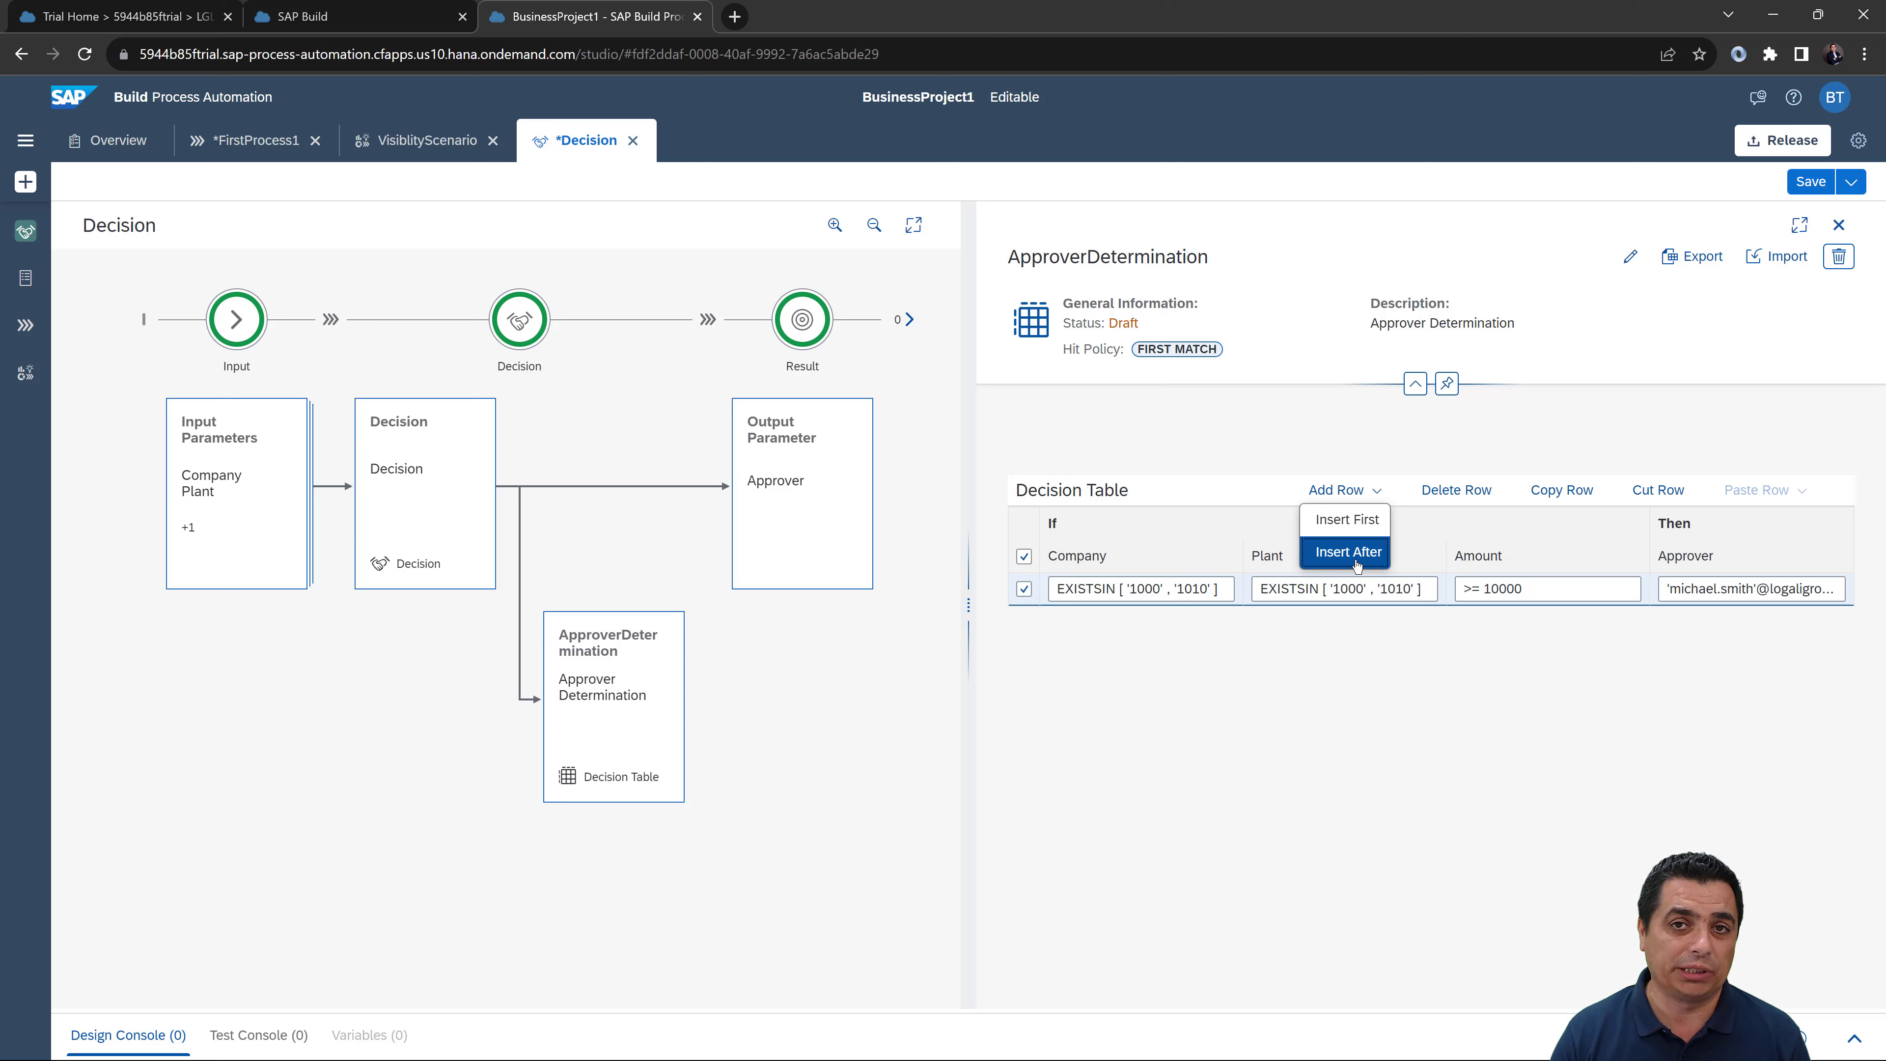
pyautogui.click(1348, 552)
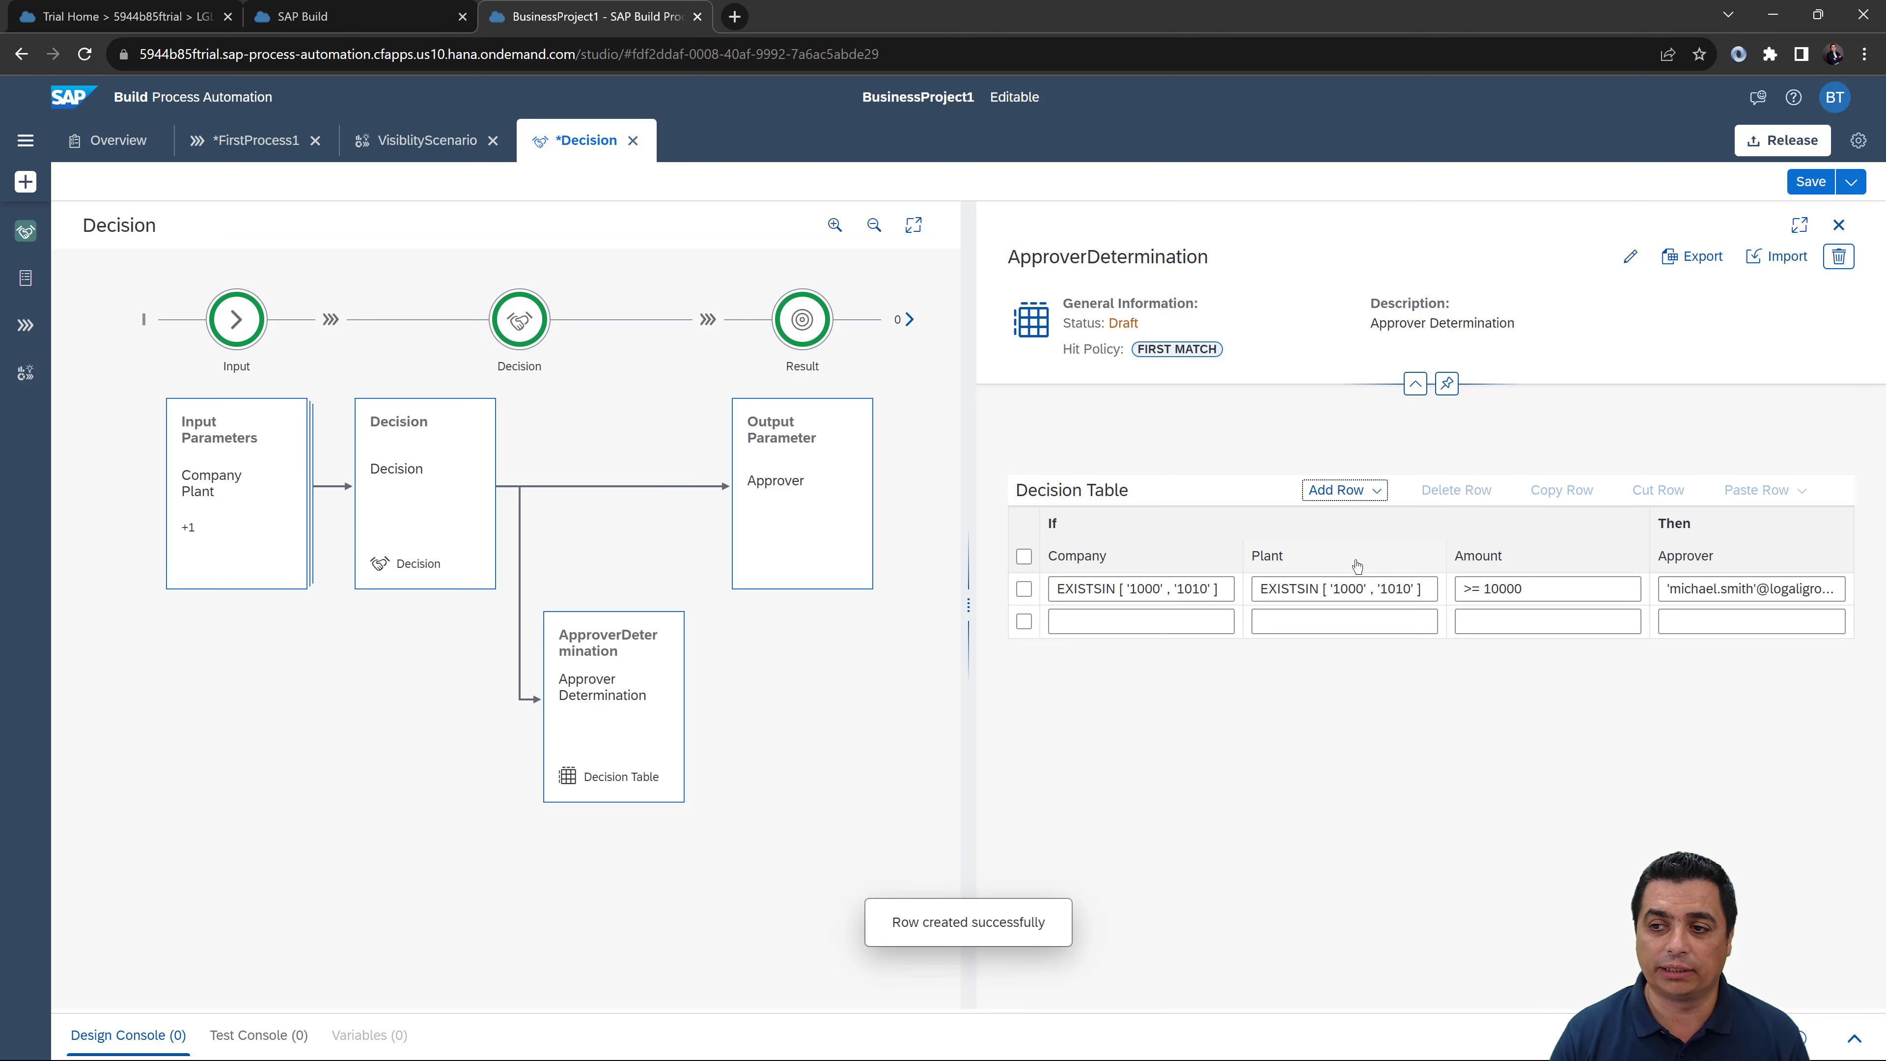
# Step: Set row 2's Company condition to NOTEXISTSIN ['1000','1010']
pyautogui.click(1144, 619)
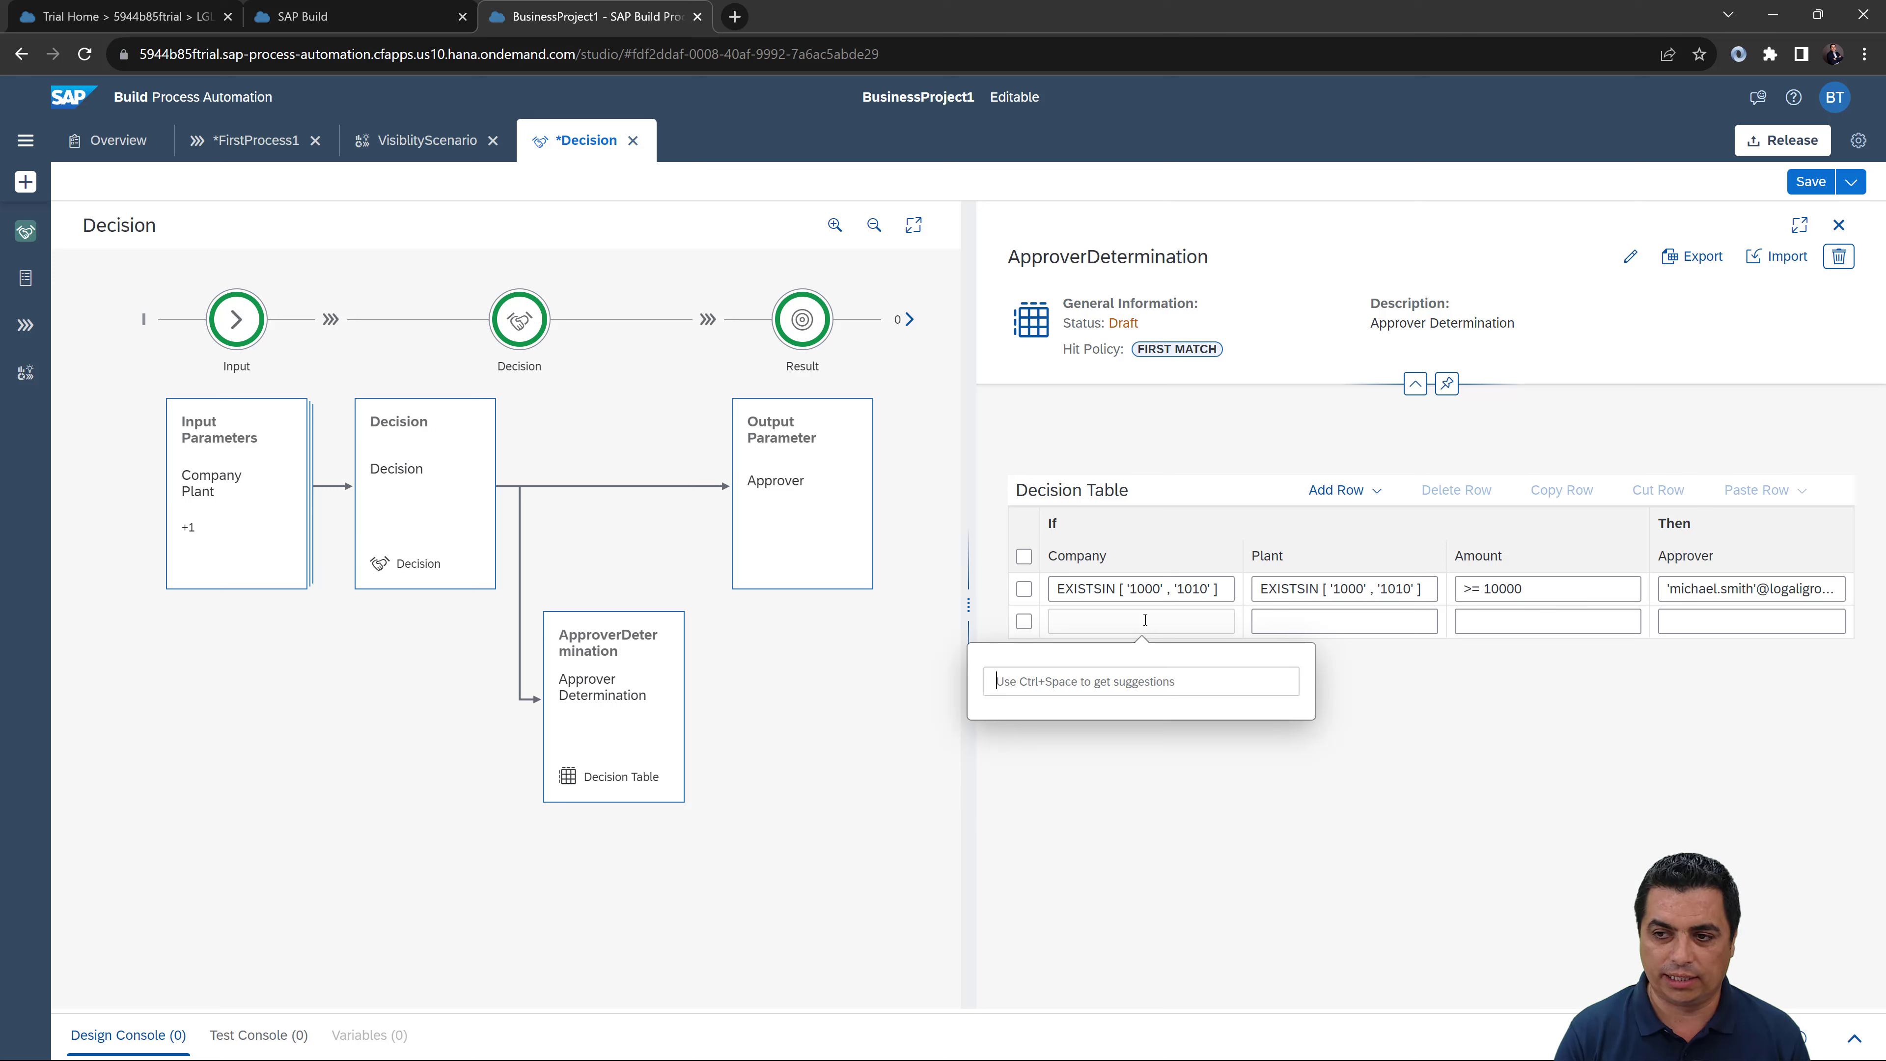
pyautogui.write('NO')
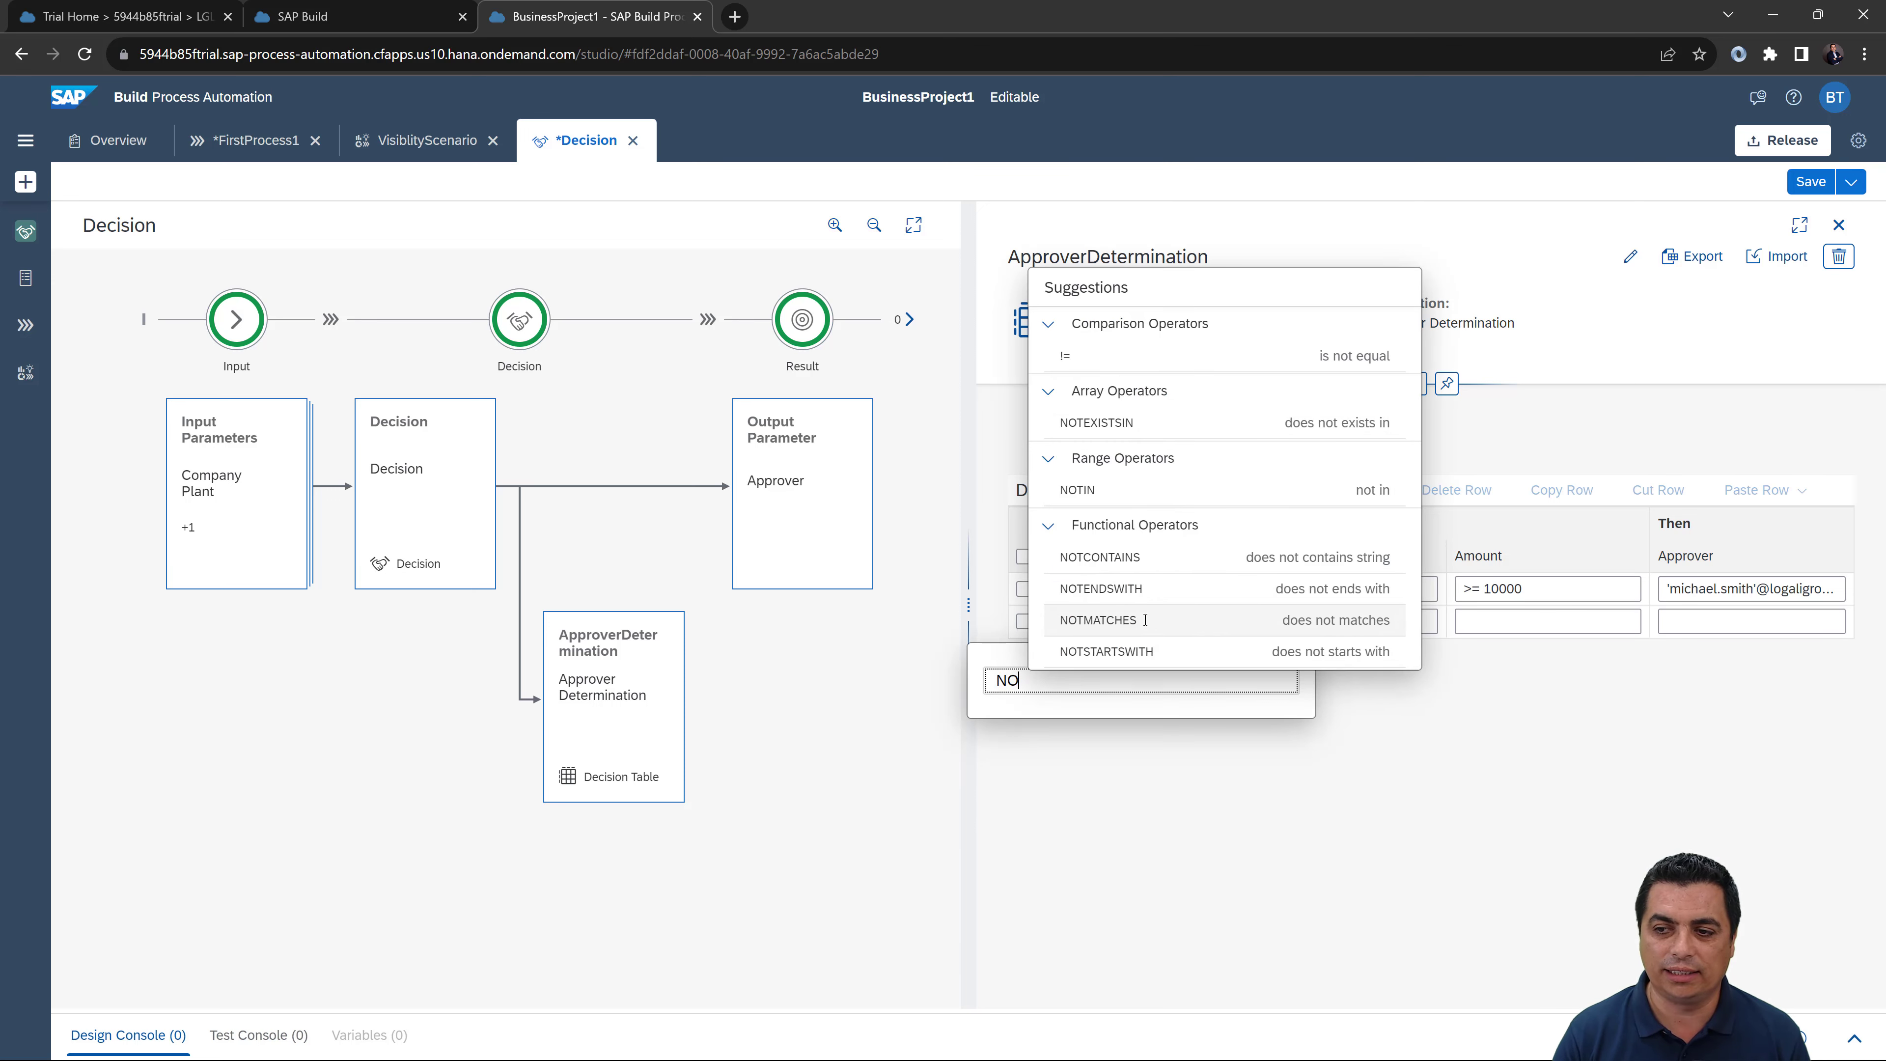
pyautogui.click(1114, 427)
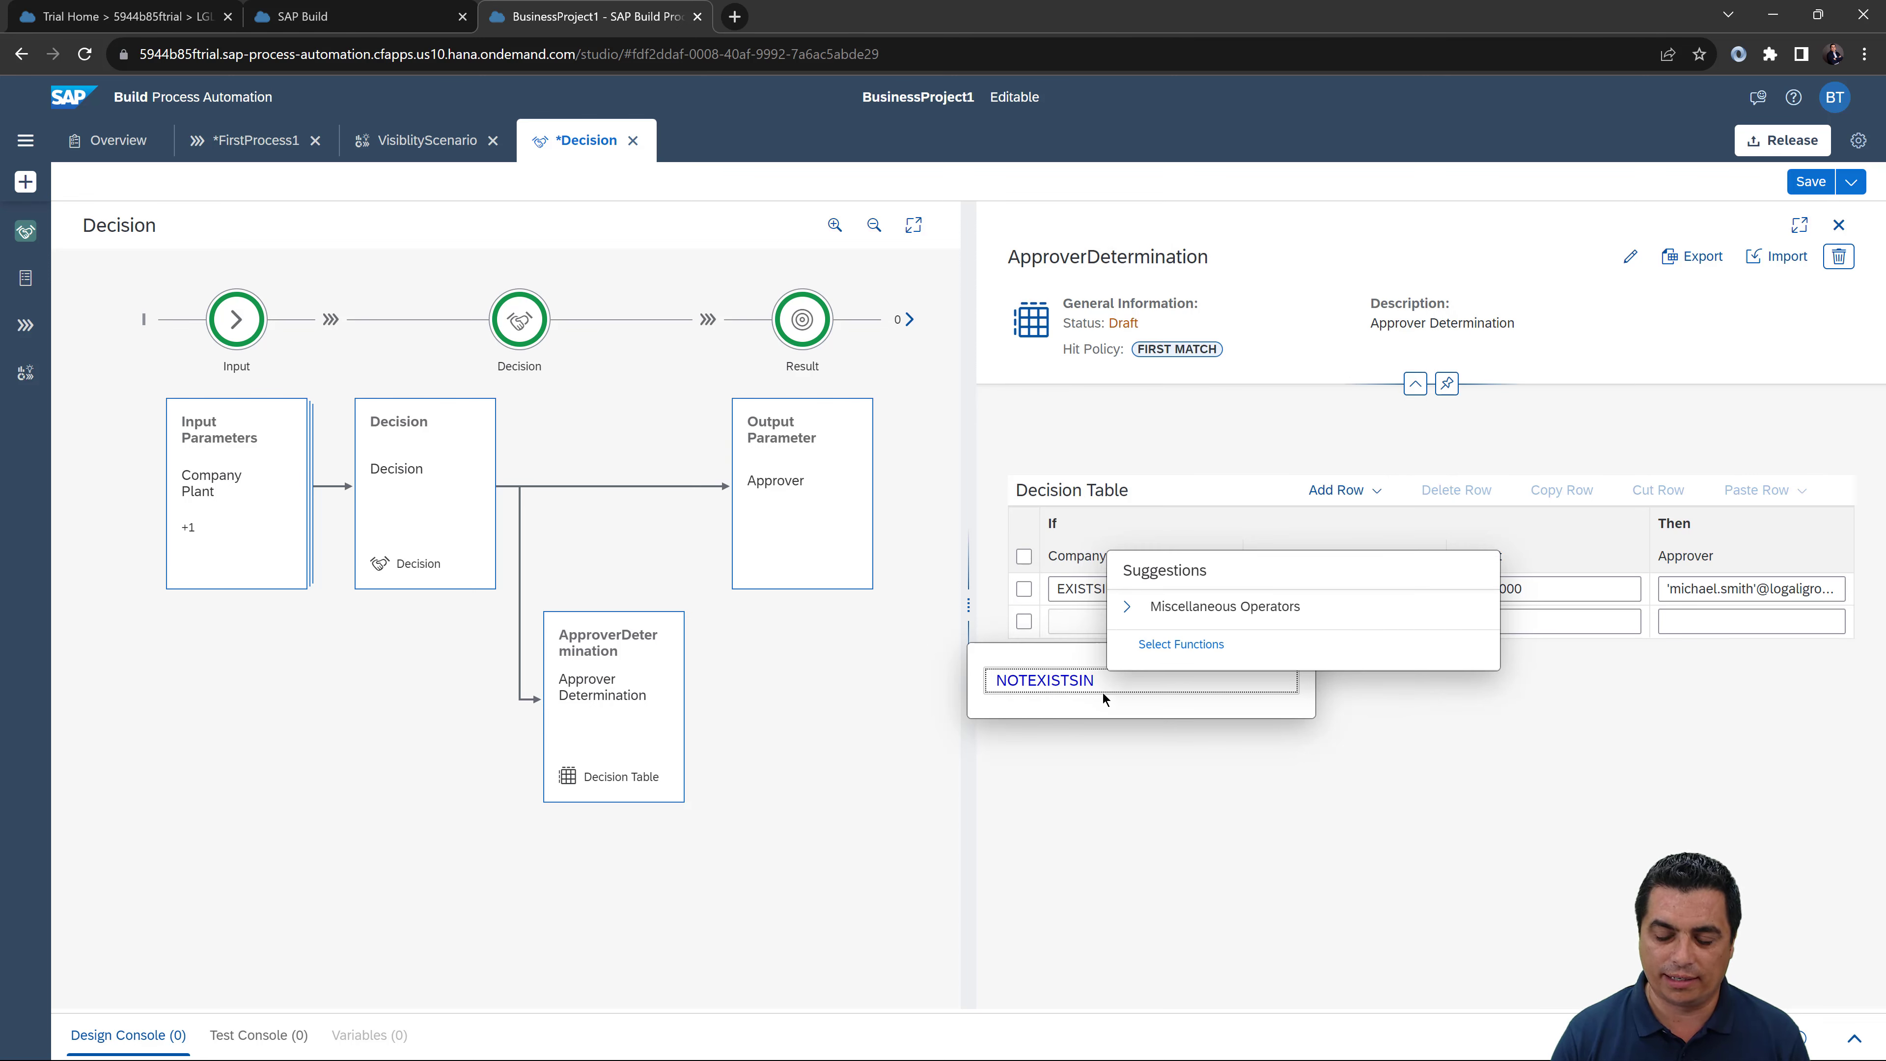
pyautogui.hotkey('ctrl', 'space')
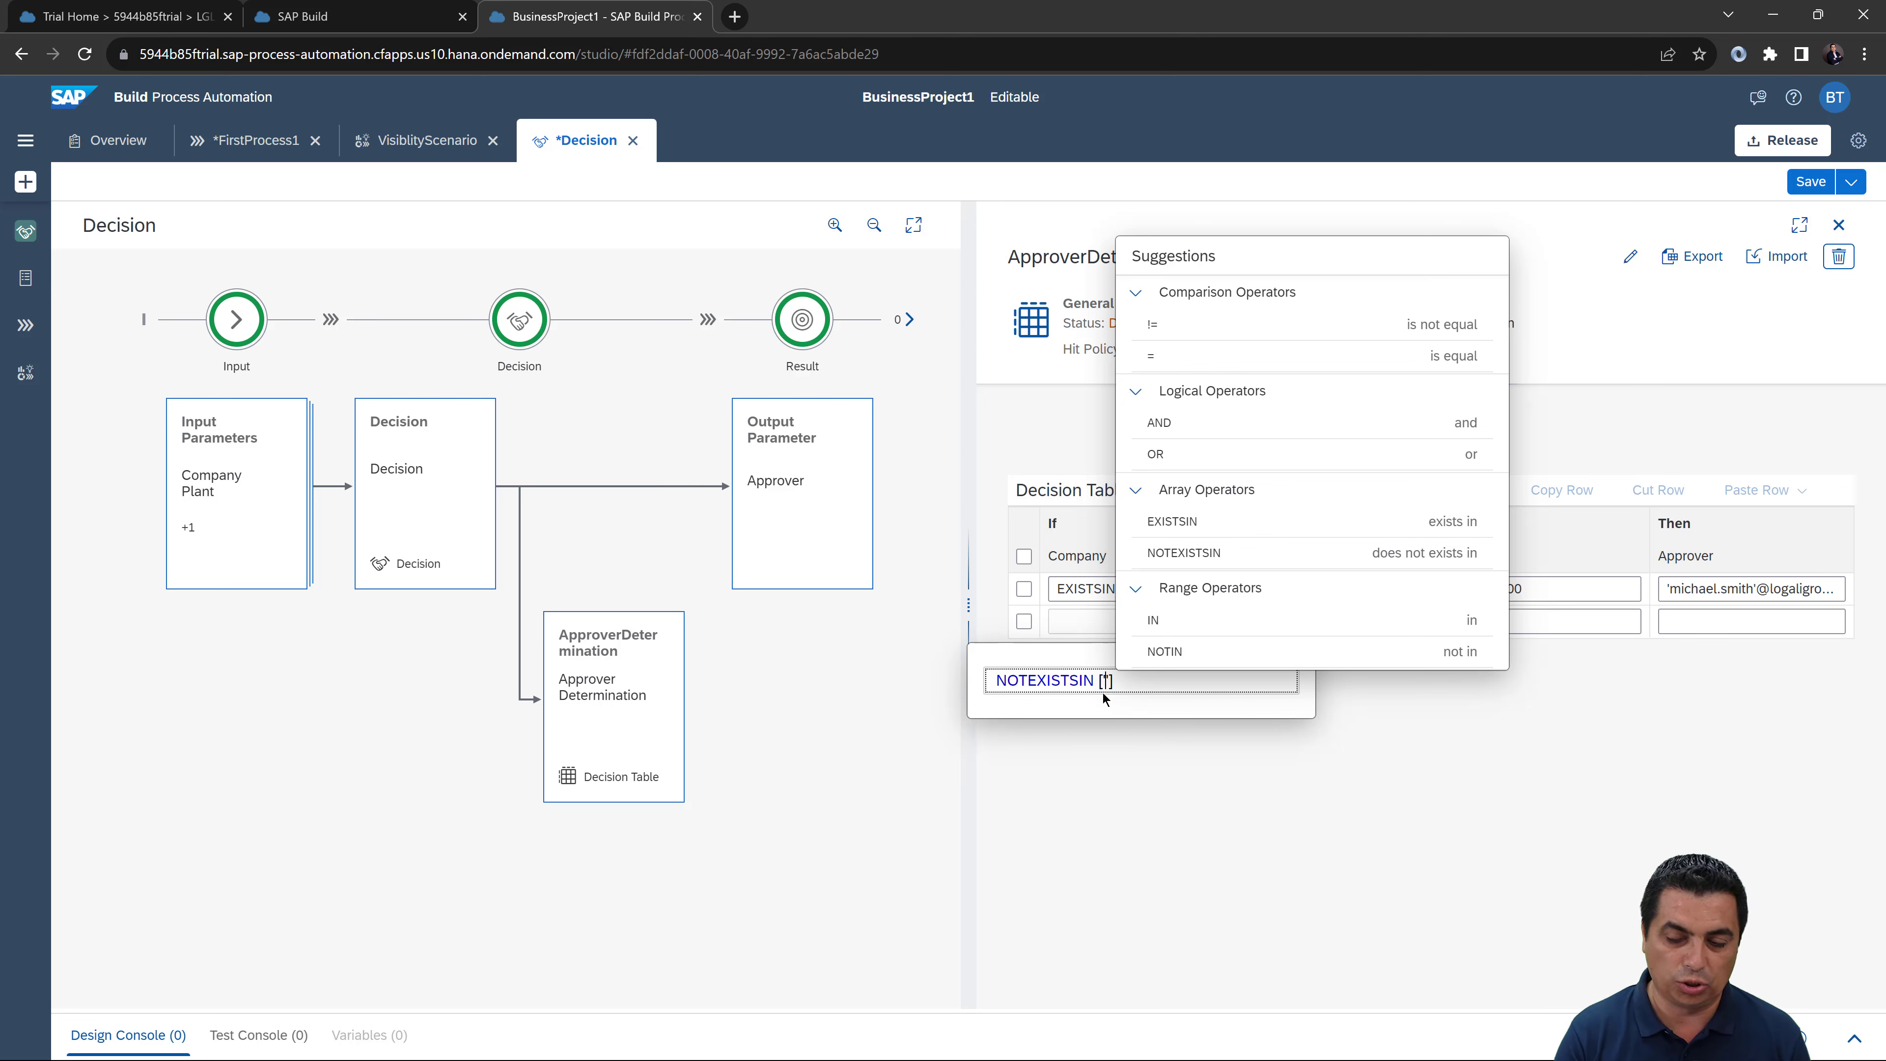
pyautogui.write("['1000', ")
pyautogui.write("'101")
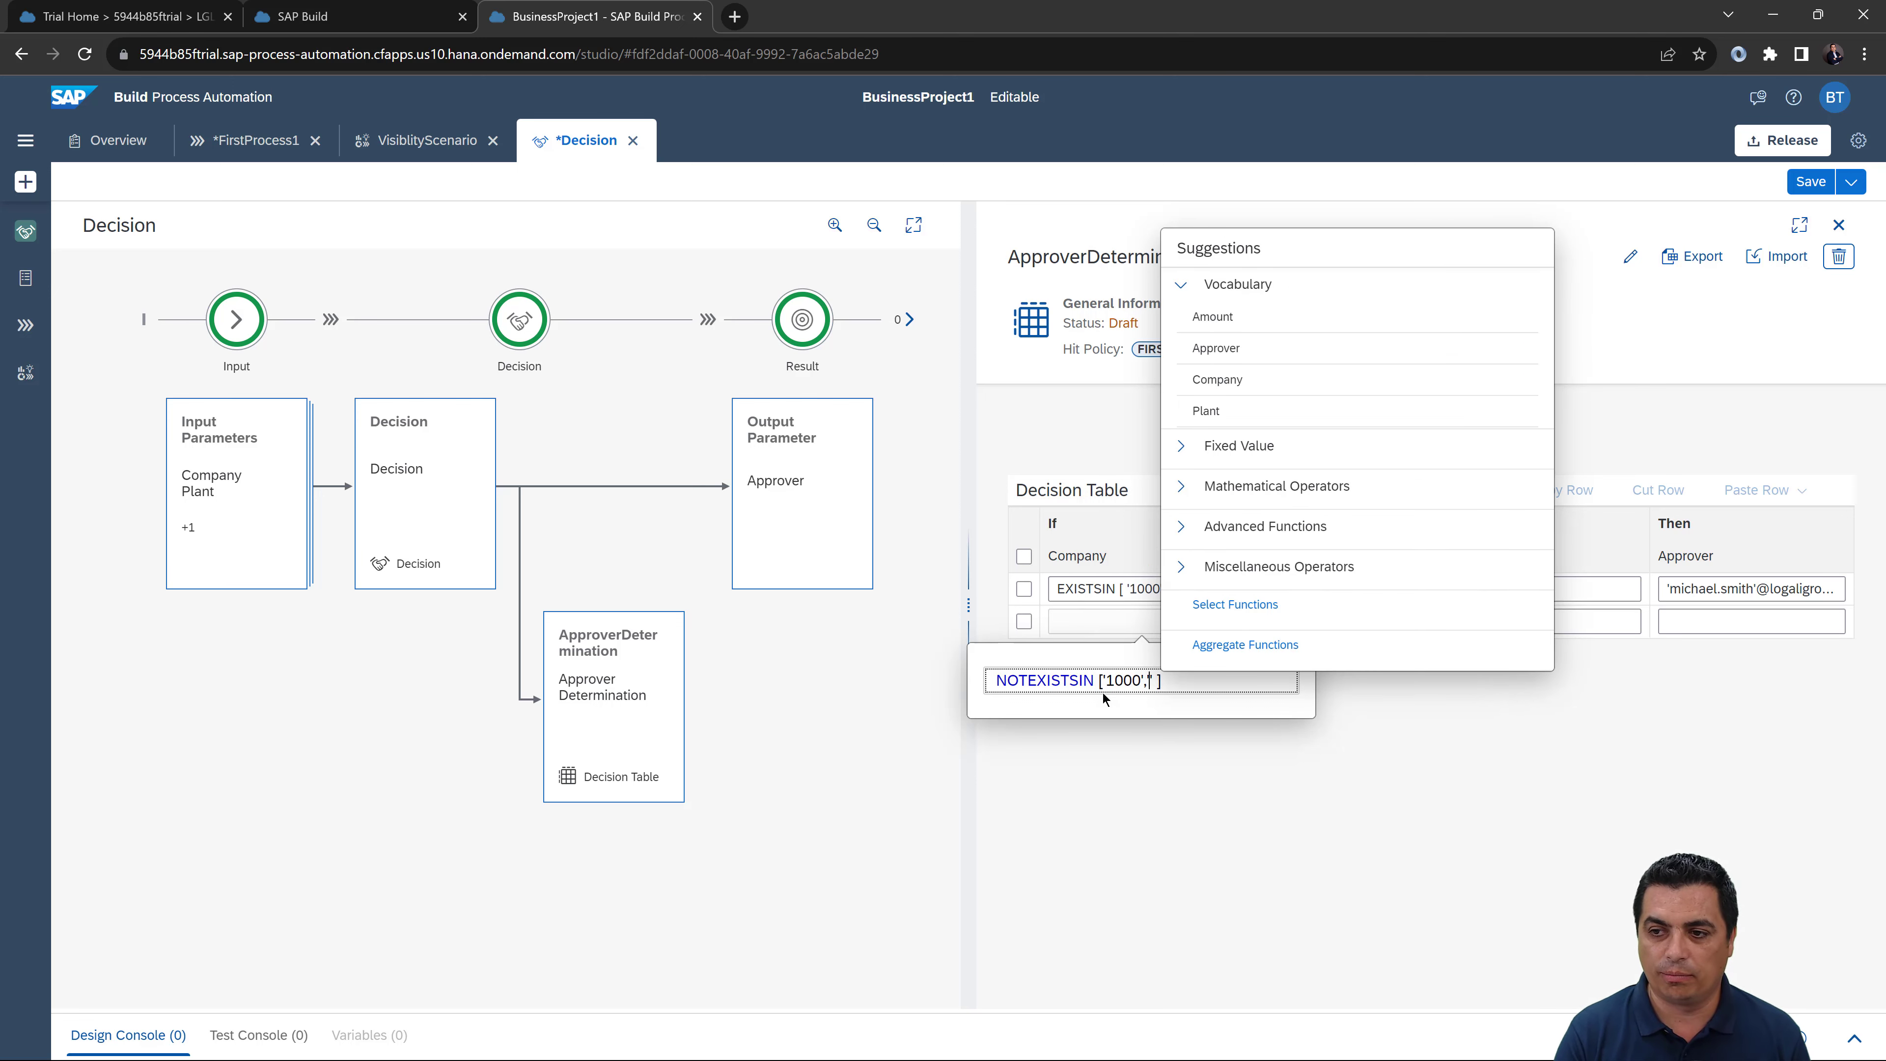
pyautogui.write('0')
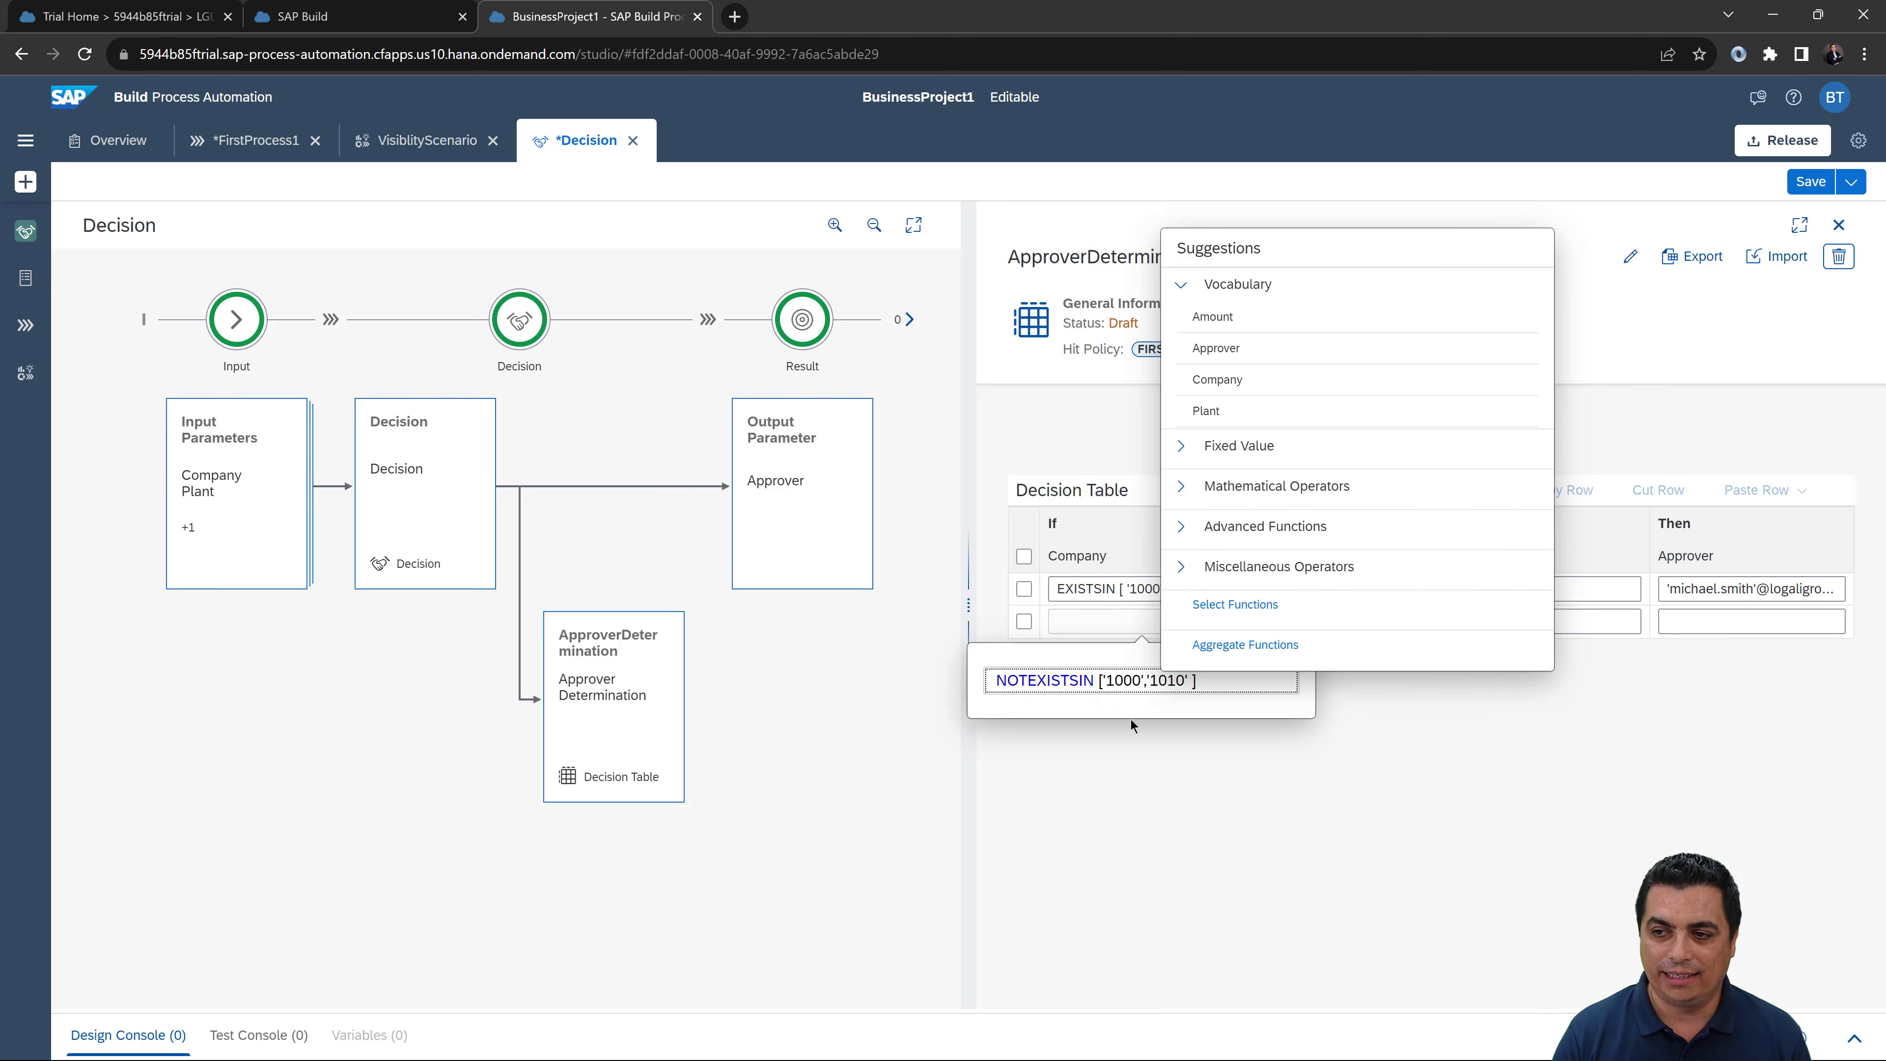
pyautogui.click(1270, 628)
# Step: Set row 2's Plant condition to NOTEXISTSIN ['1000','1010']
pyautogui.write('NOT')
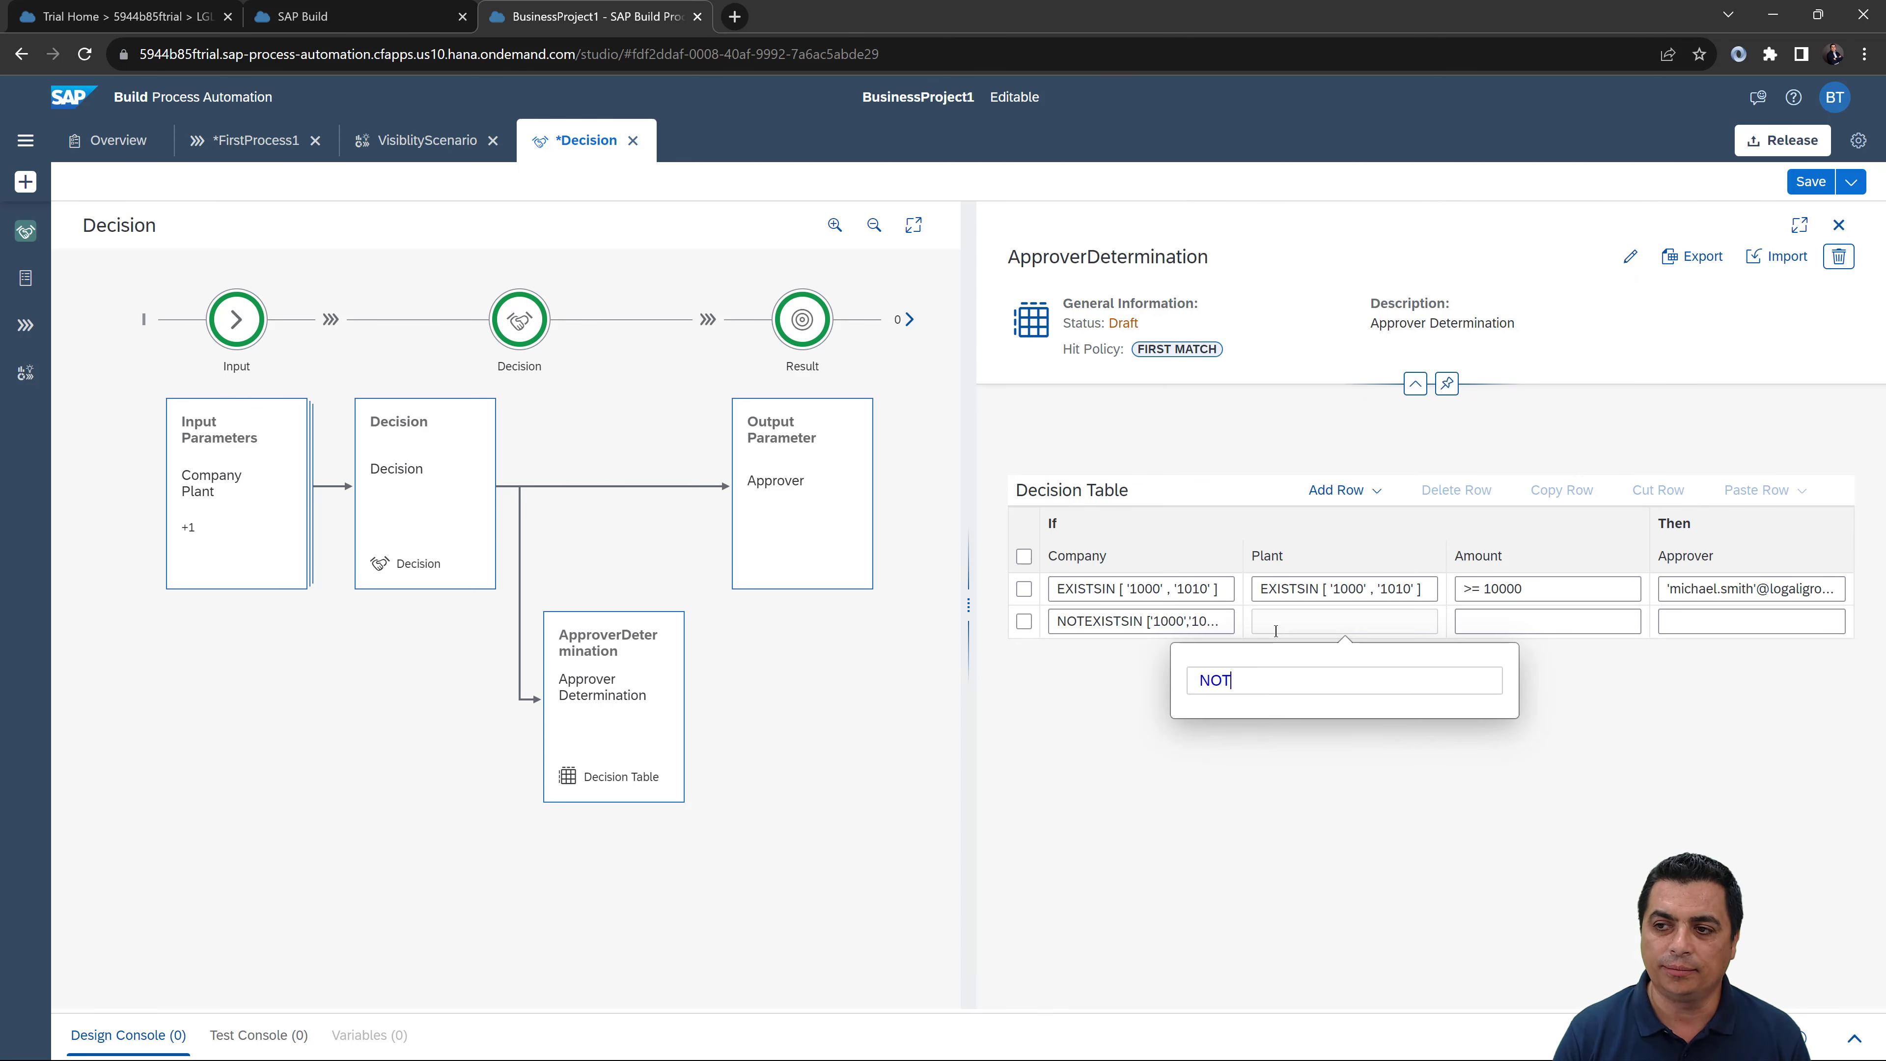
pyautogui.press('Down')
pyautogui.press('Down')
pyautogui.press('Down')
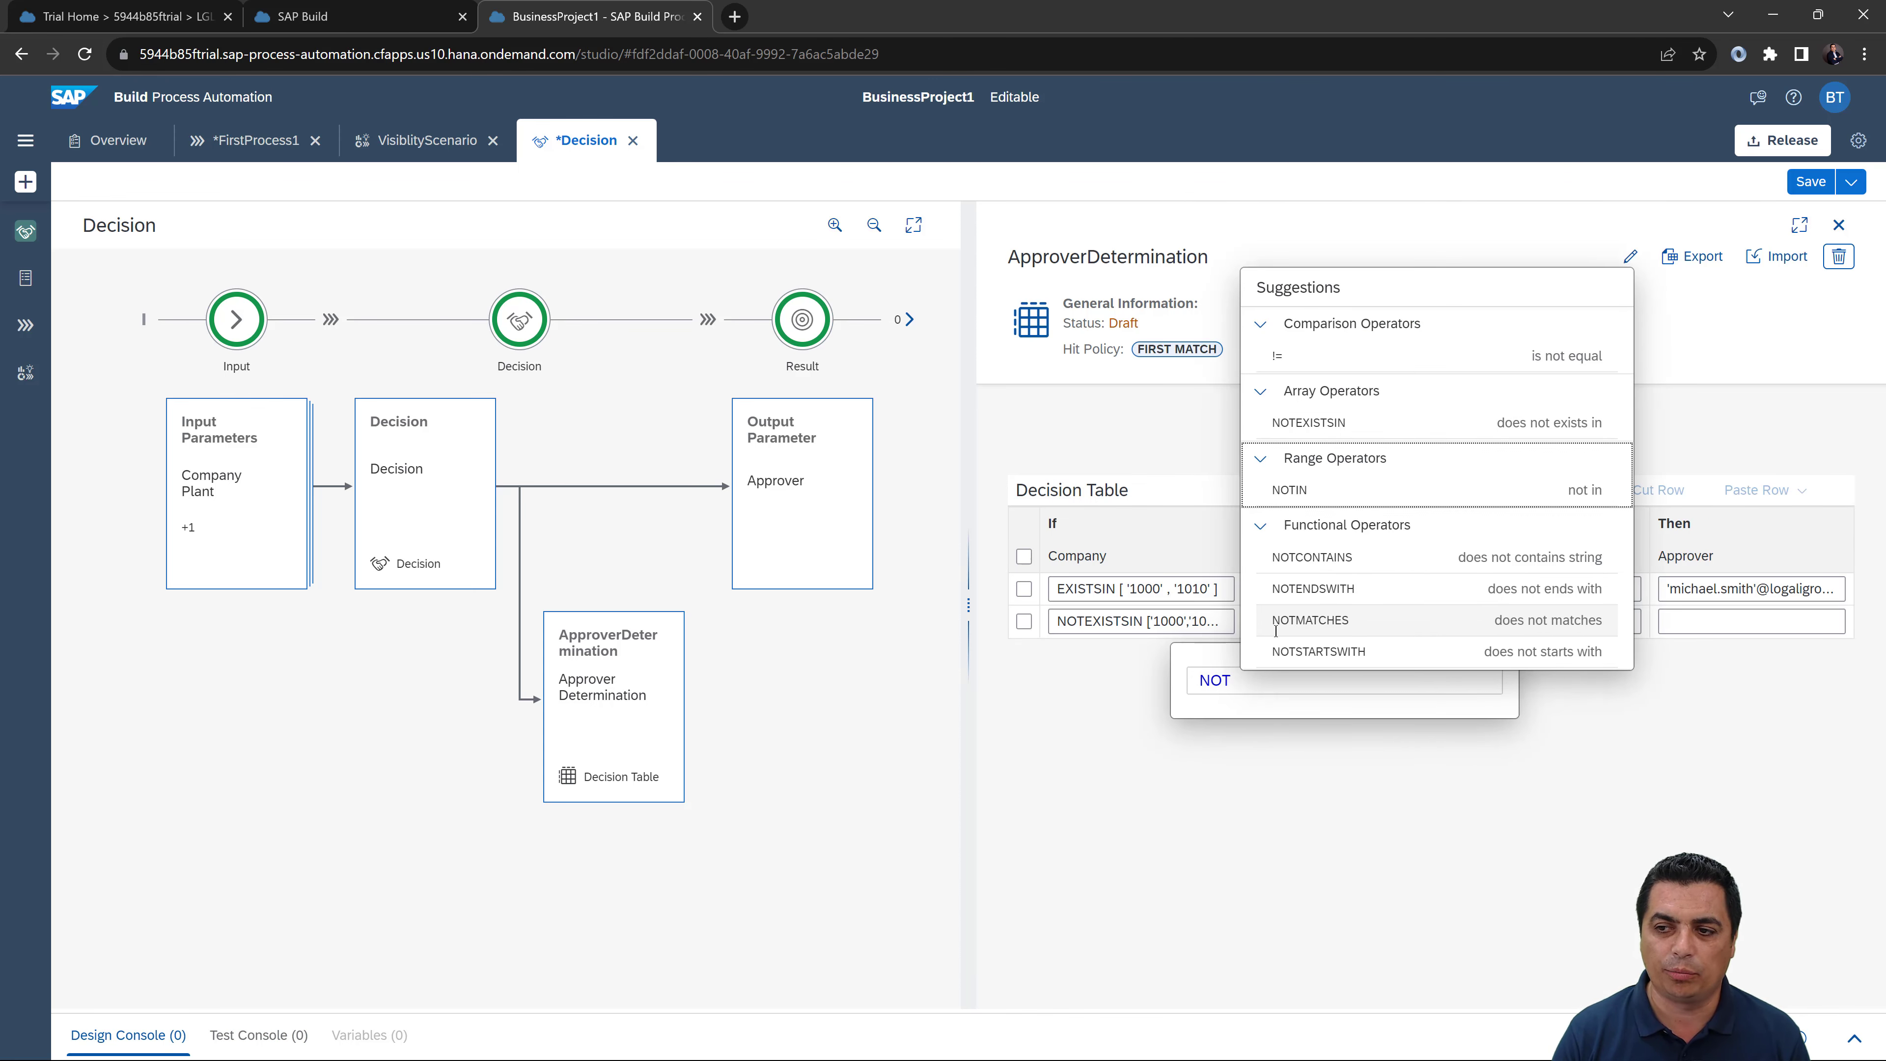
pyautogui.press('Up')
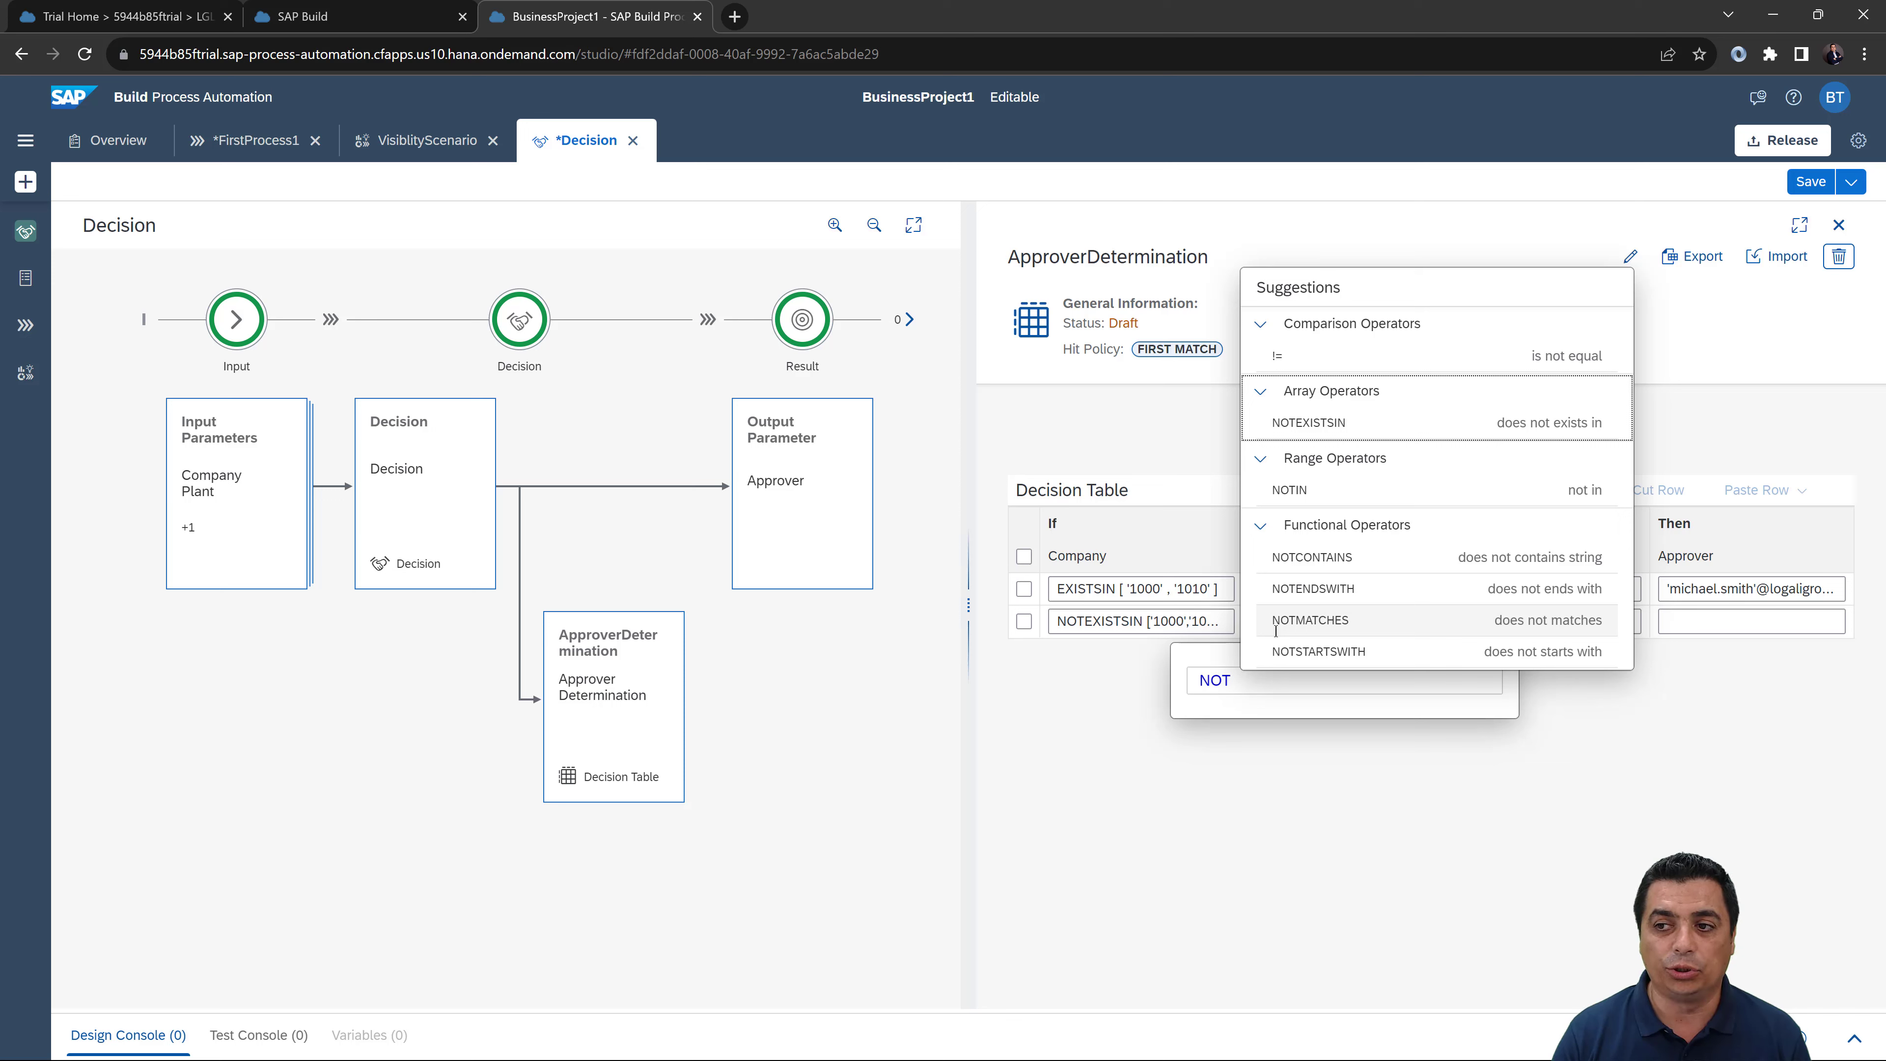
pyautogui.click(1347, 425)
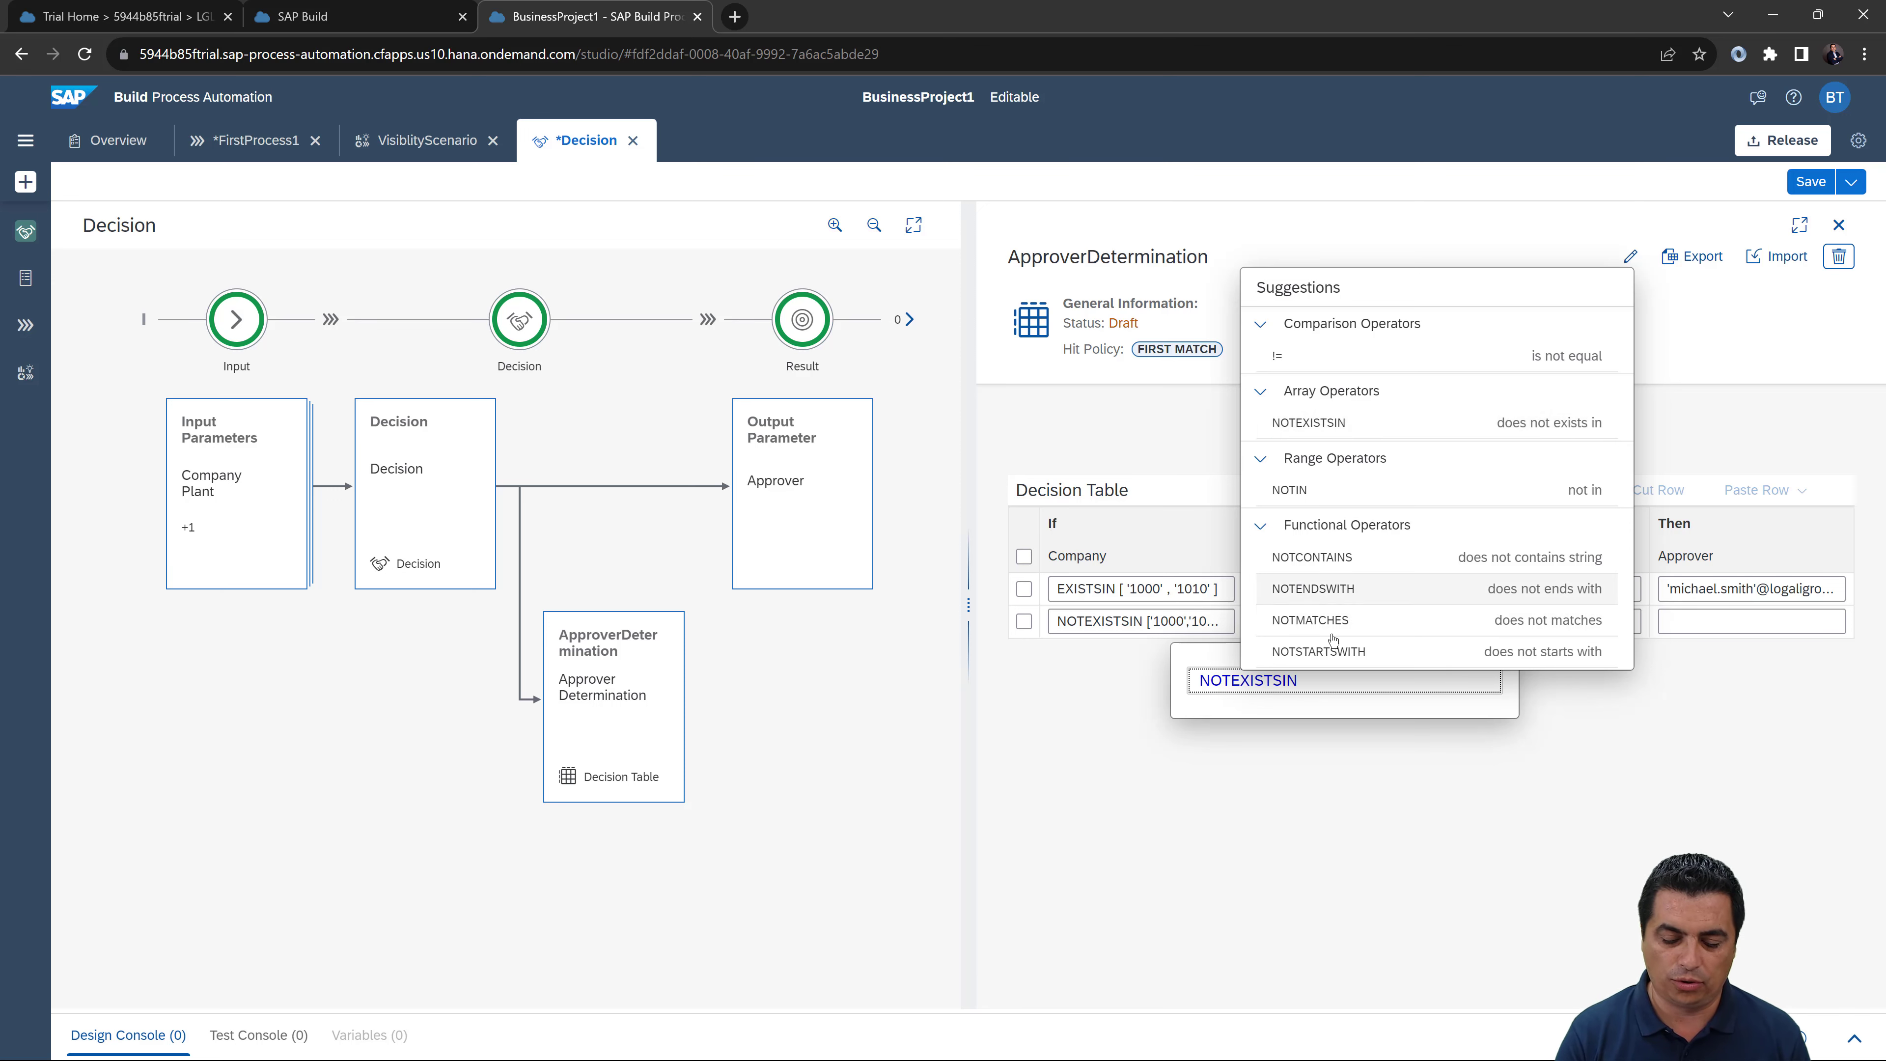
pyautogui.write('[]')
pyautogui.press('Left')
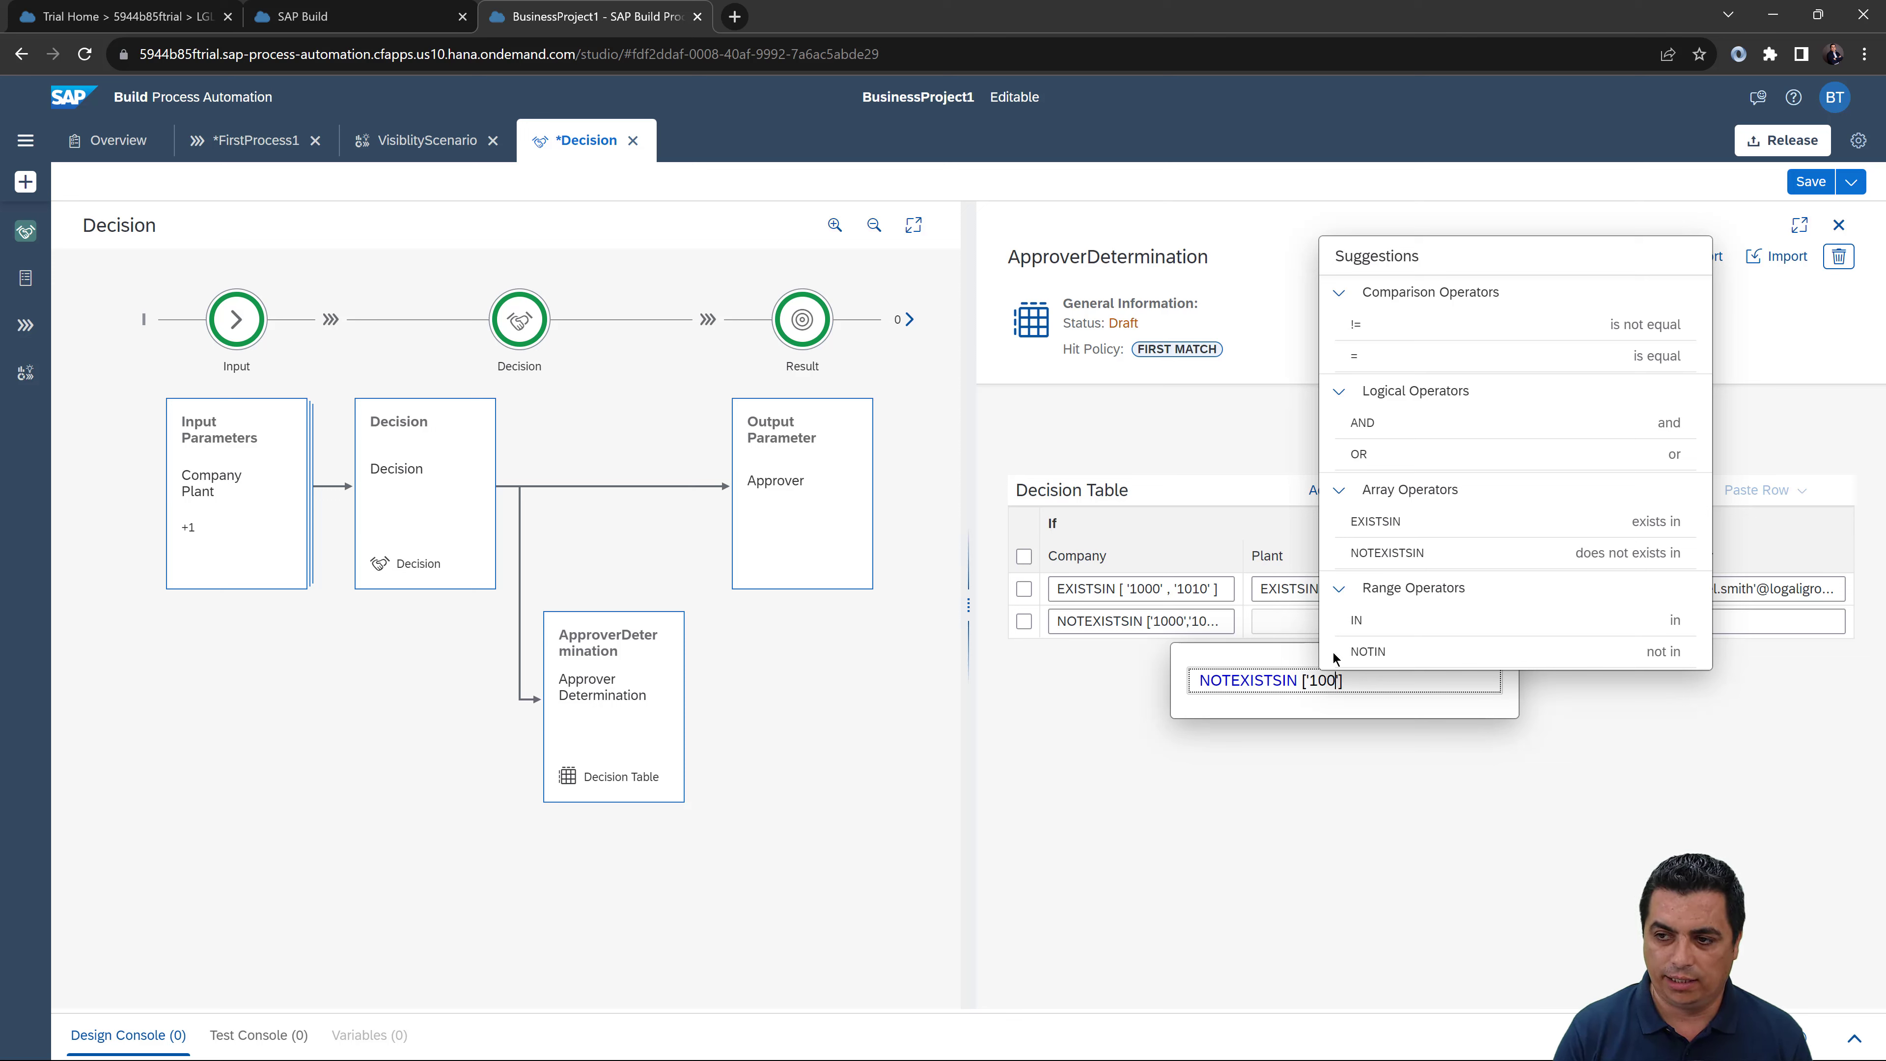
pyautogui.write("'1000',")
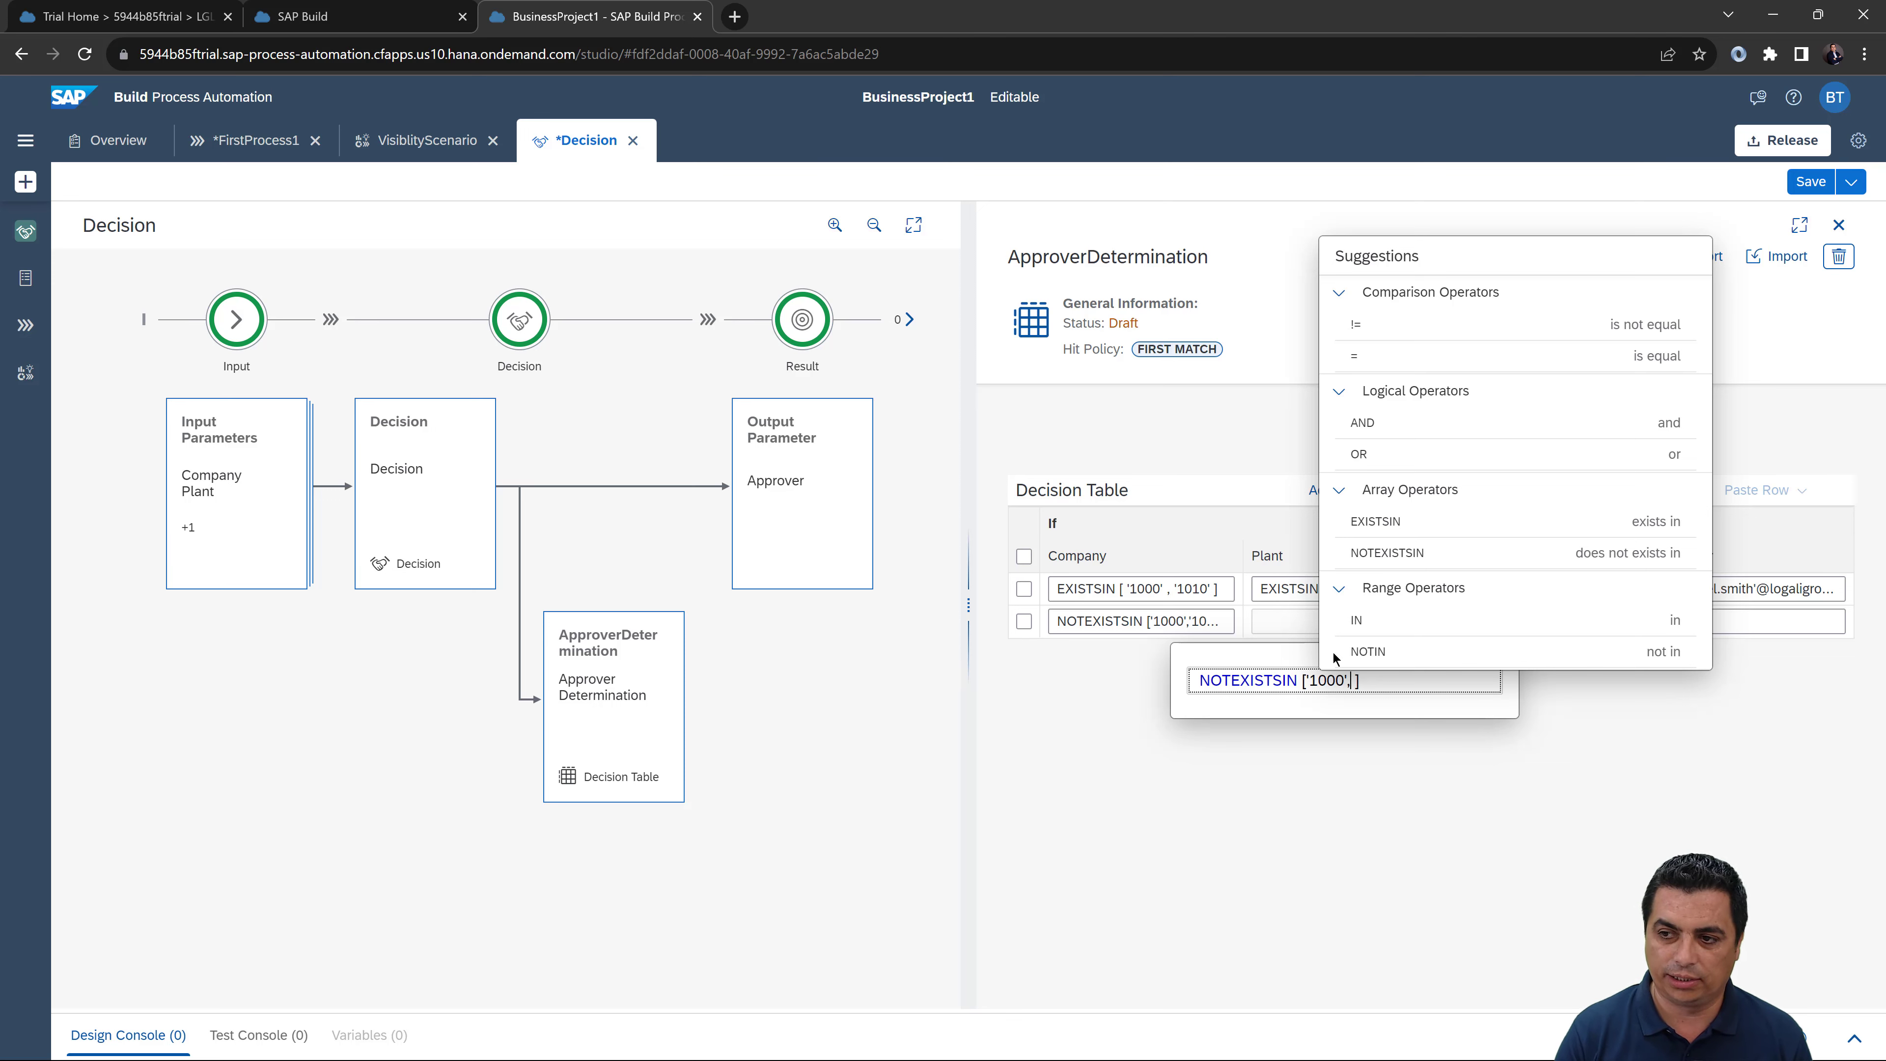
pyautogui.write("'1010")
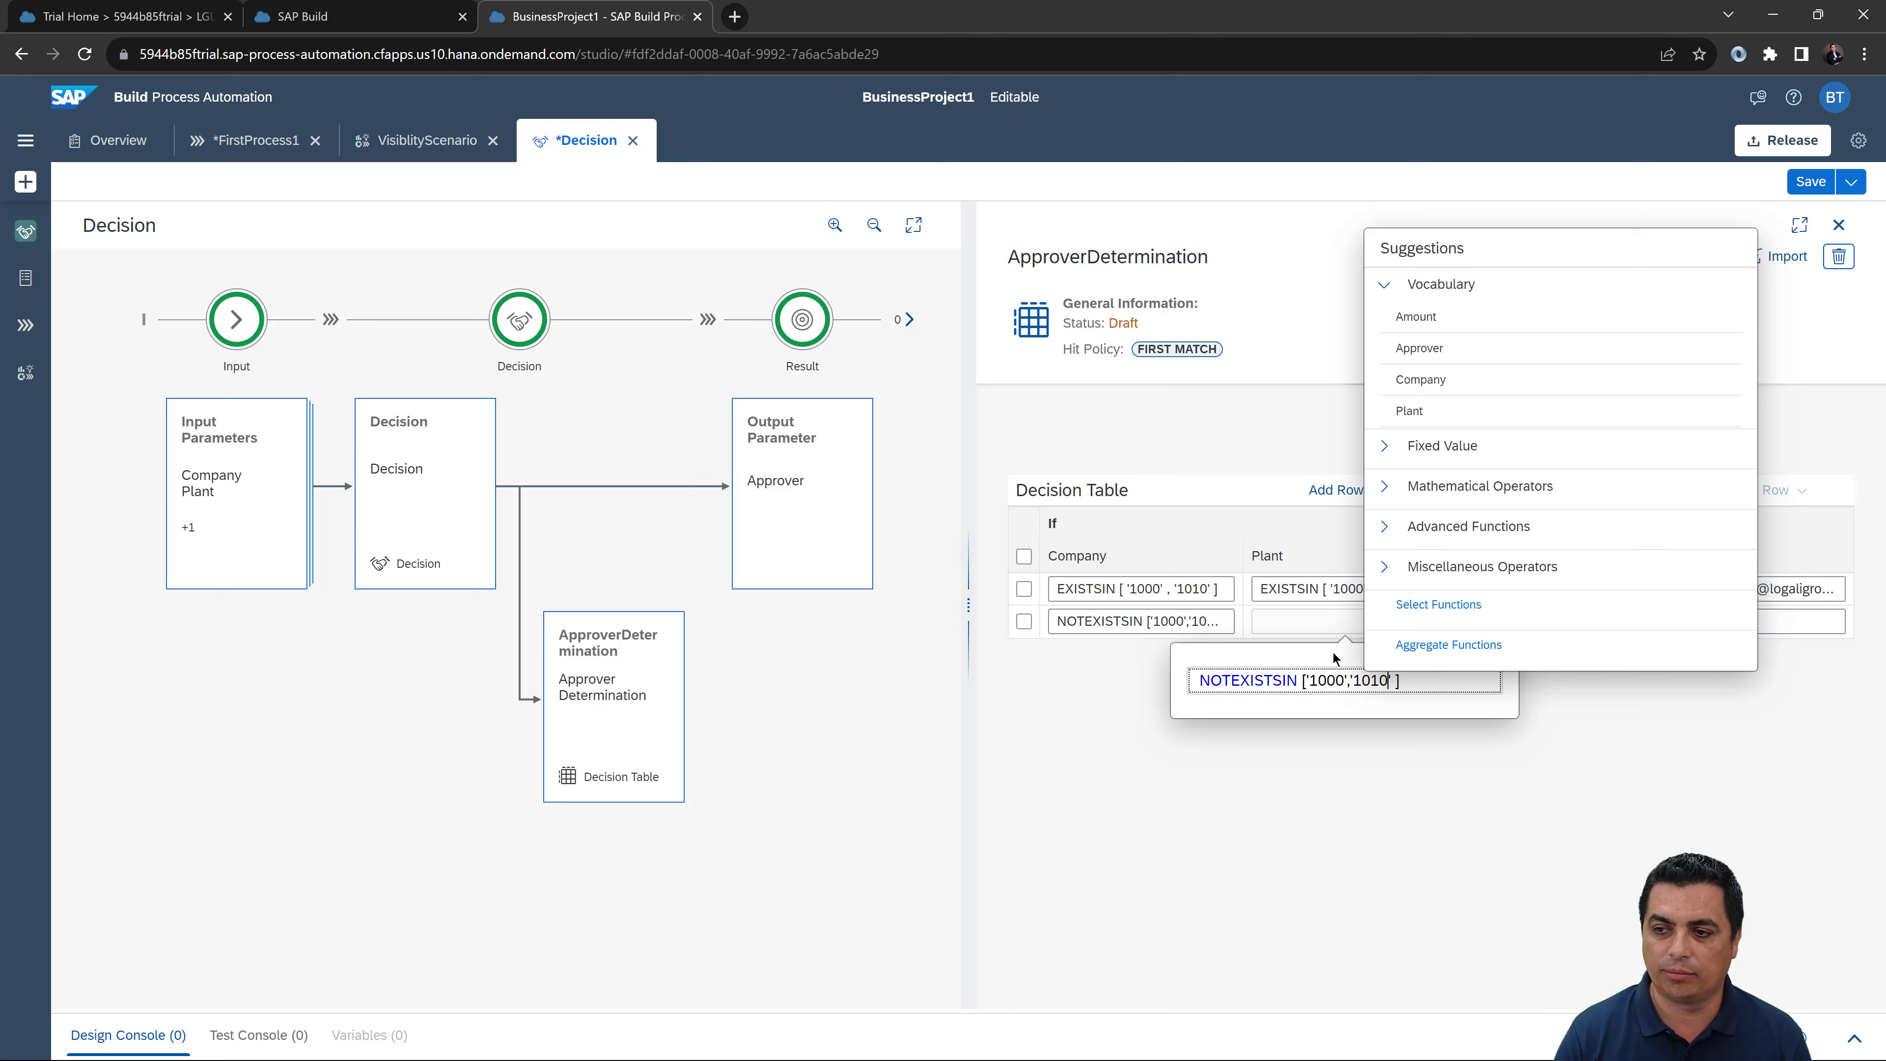
pyautogui.click(1365, 739)
pyautogui.click(1556, 619)
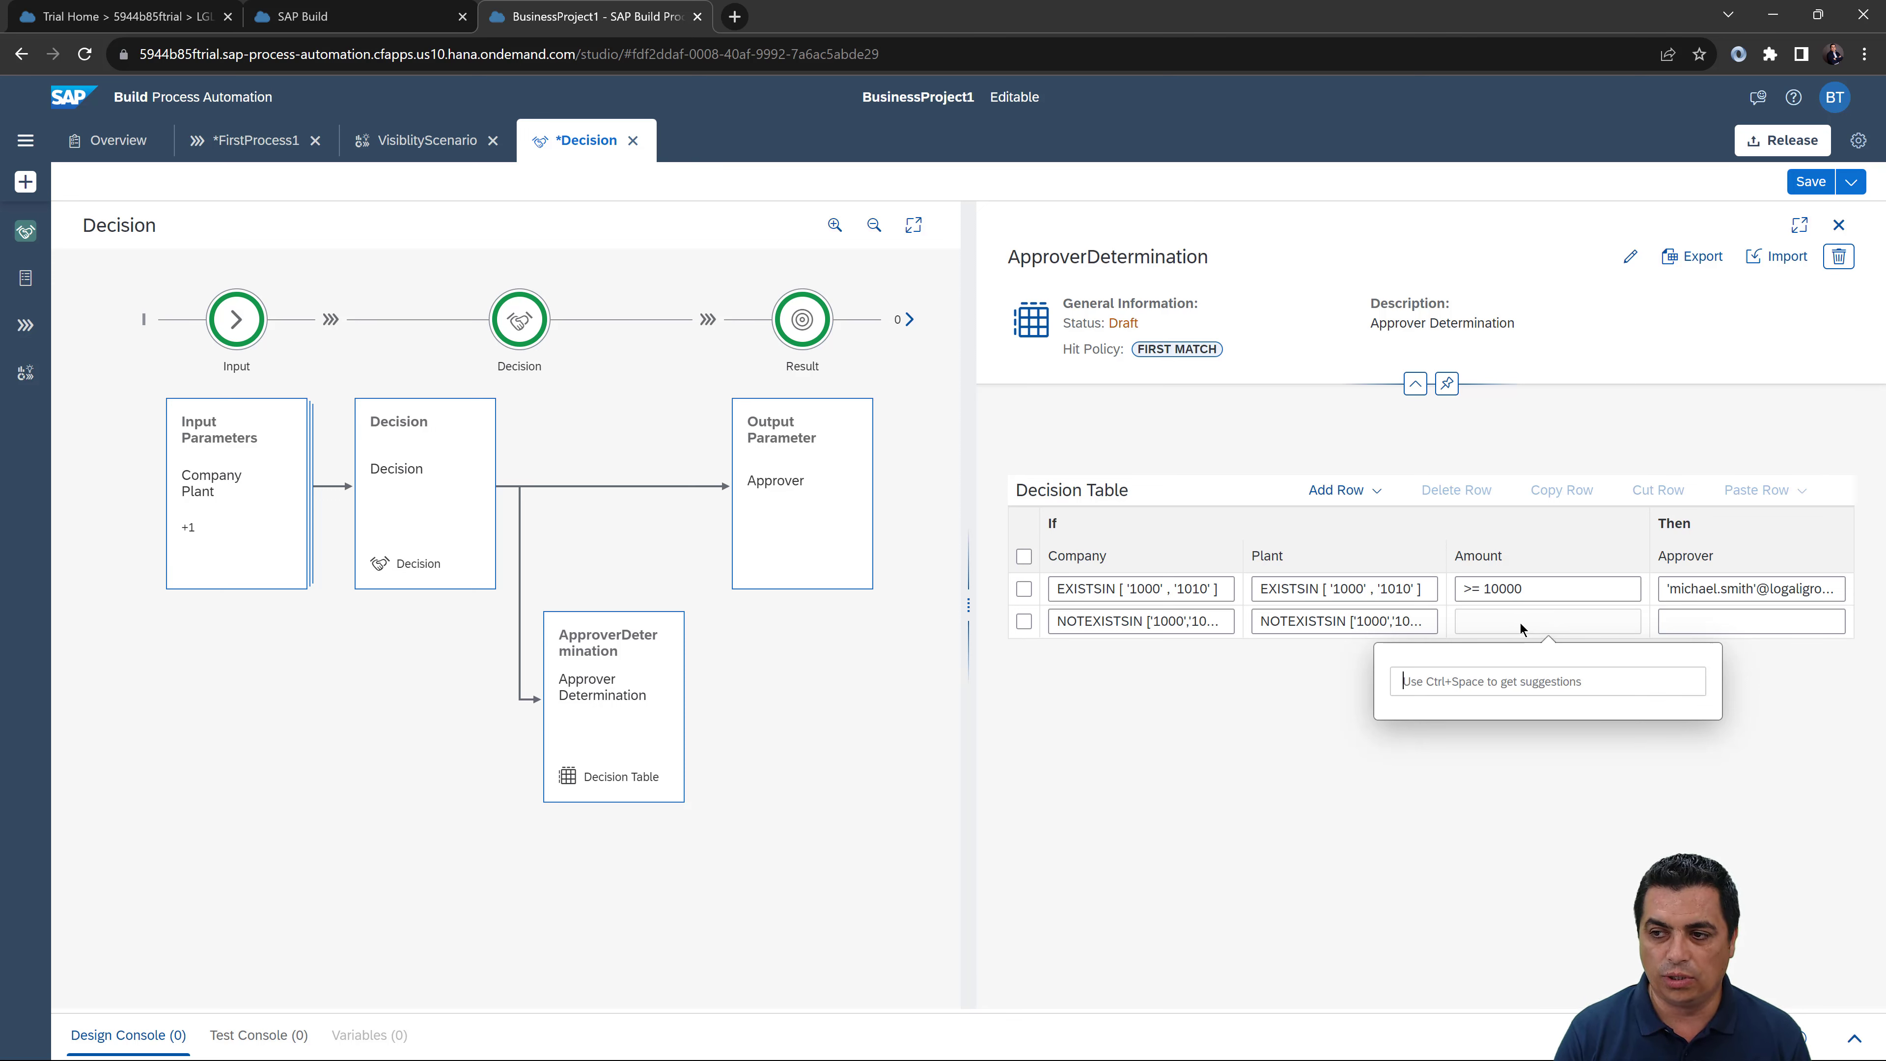
# Step: Set row 2's Amount to >=10000 and its Approver to the second approver's quoted e-mail address
pyautogui.write('>=')
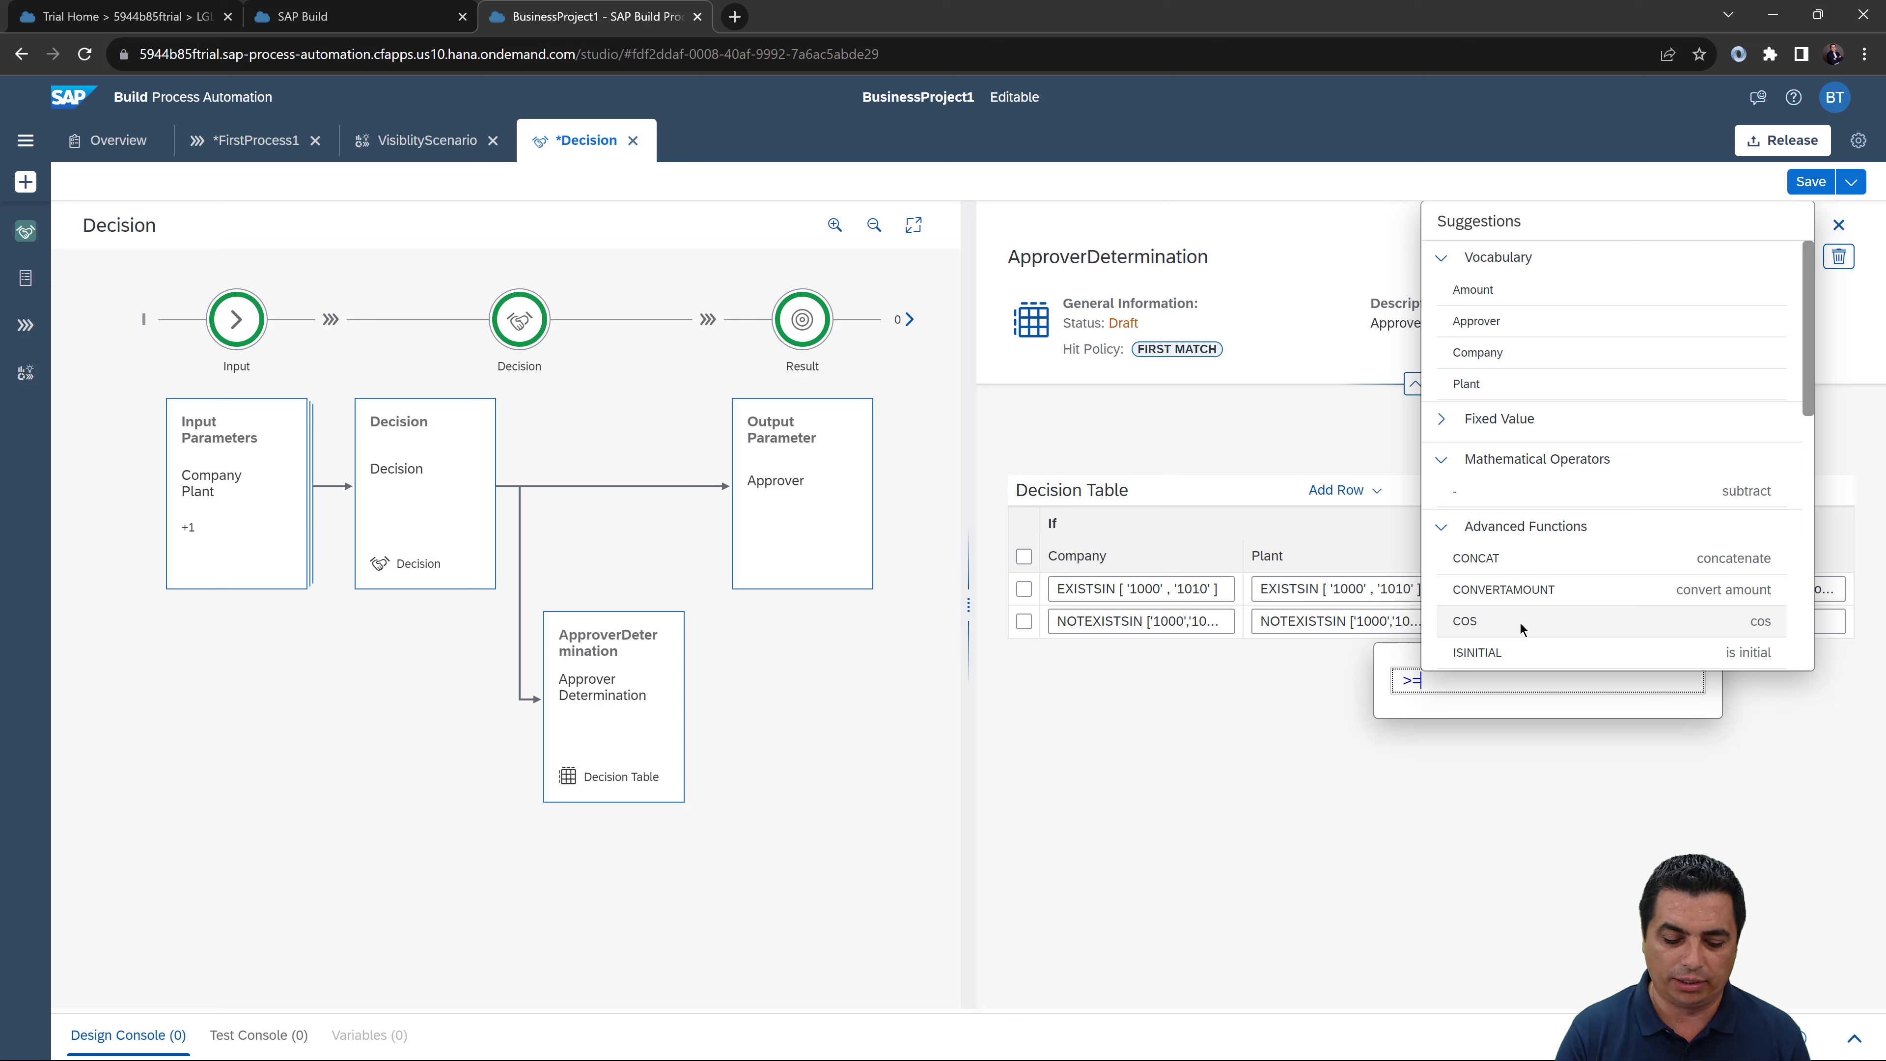
pyautogui.write('10000')
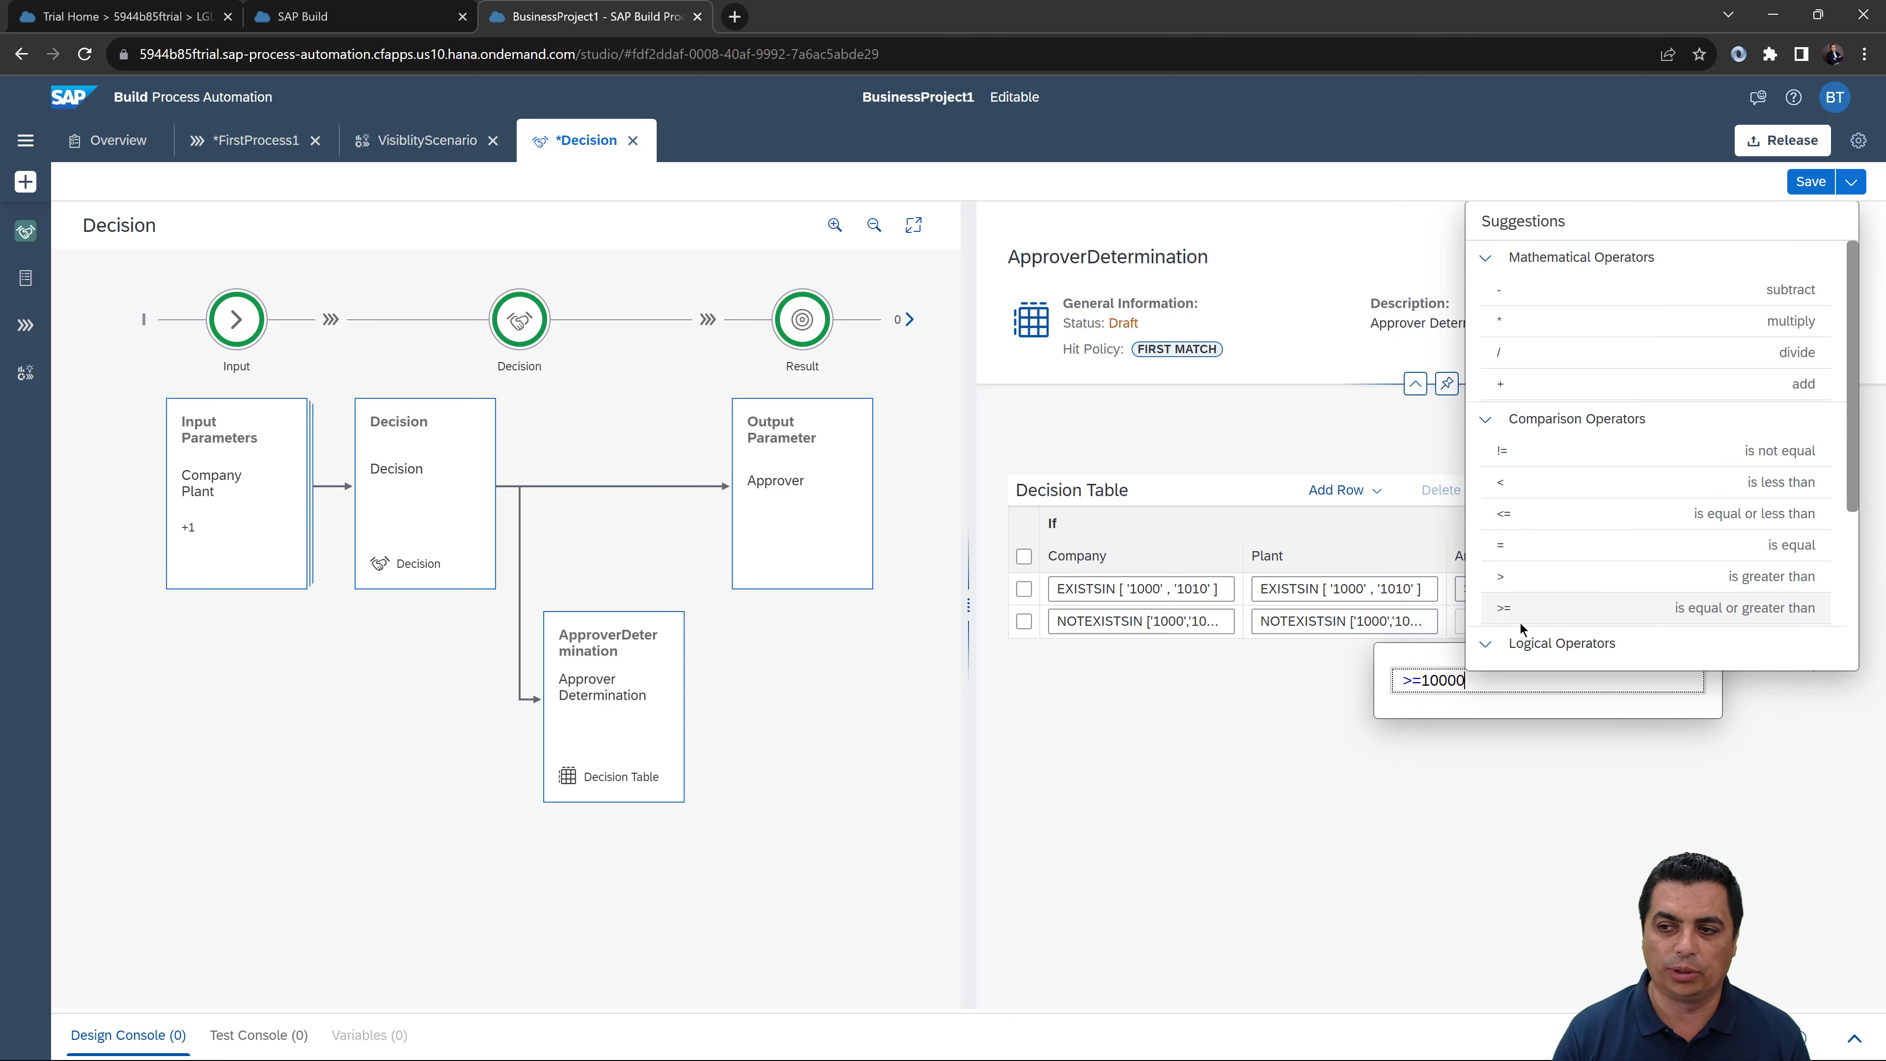
pyautogui.click(1395, 801)
pyautogui.click(1691, 621)
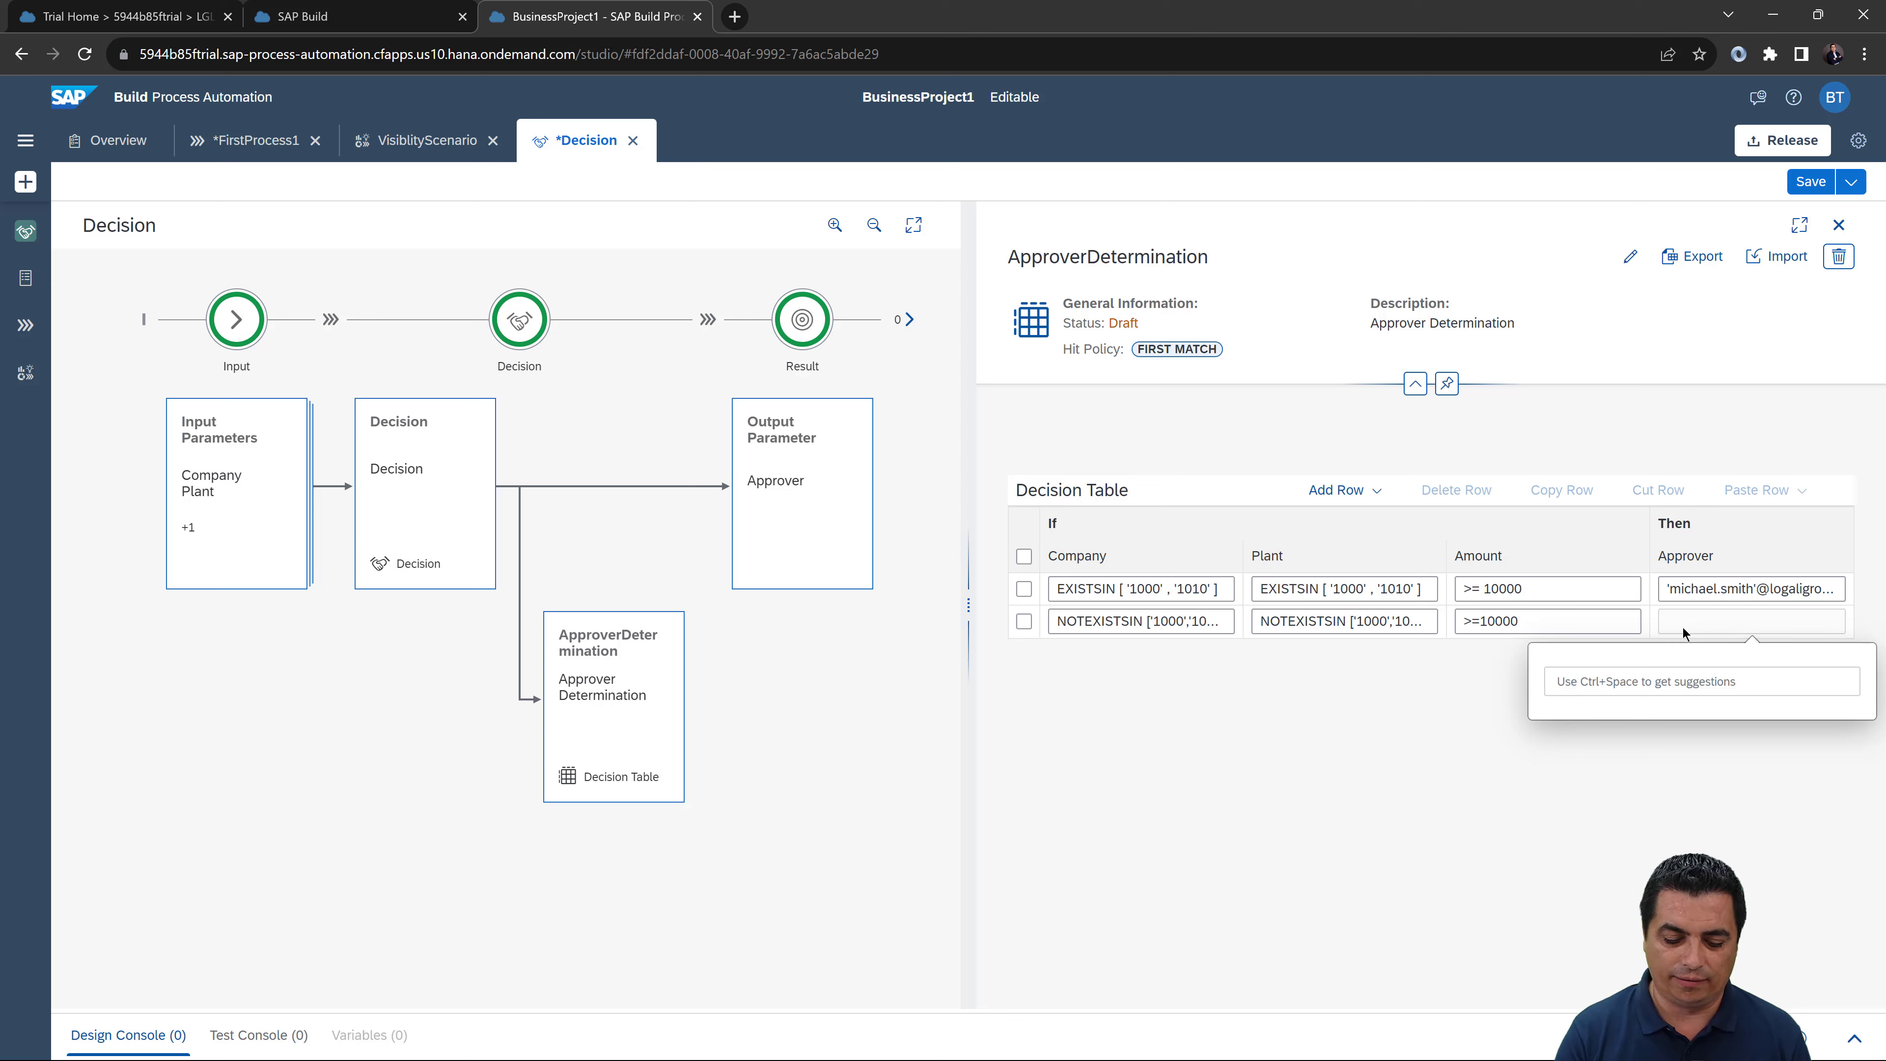
pyautogui.write("'")
pyautogui.hotkey('ctrl', 'space')
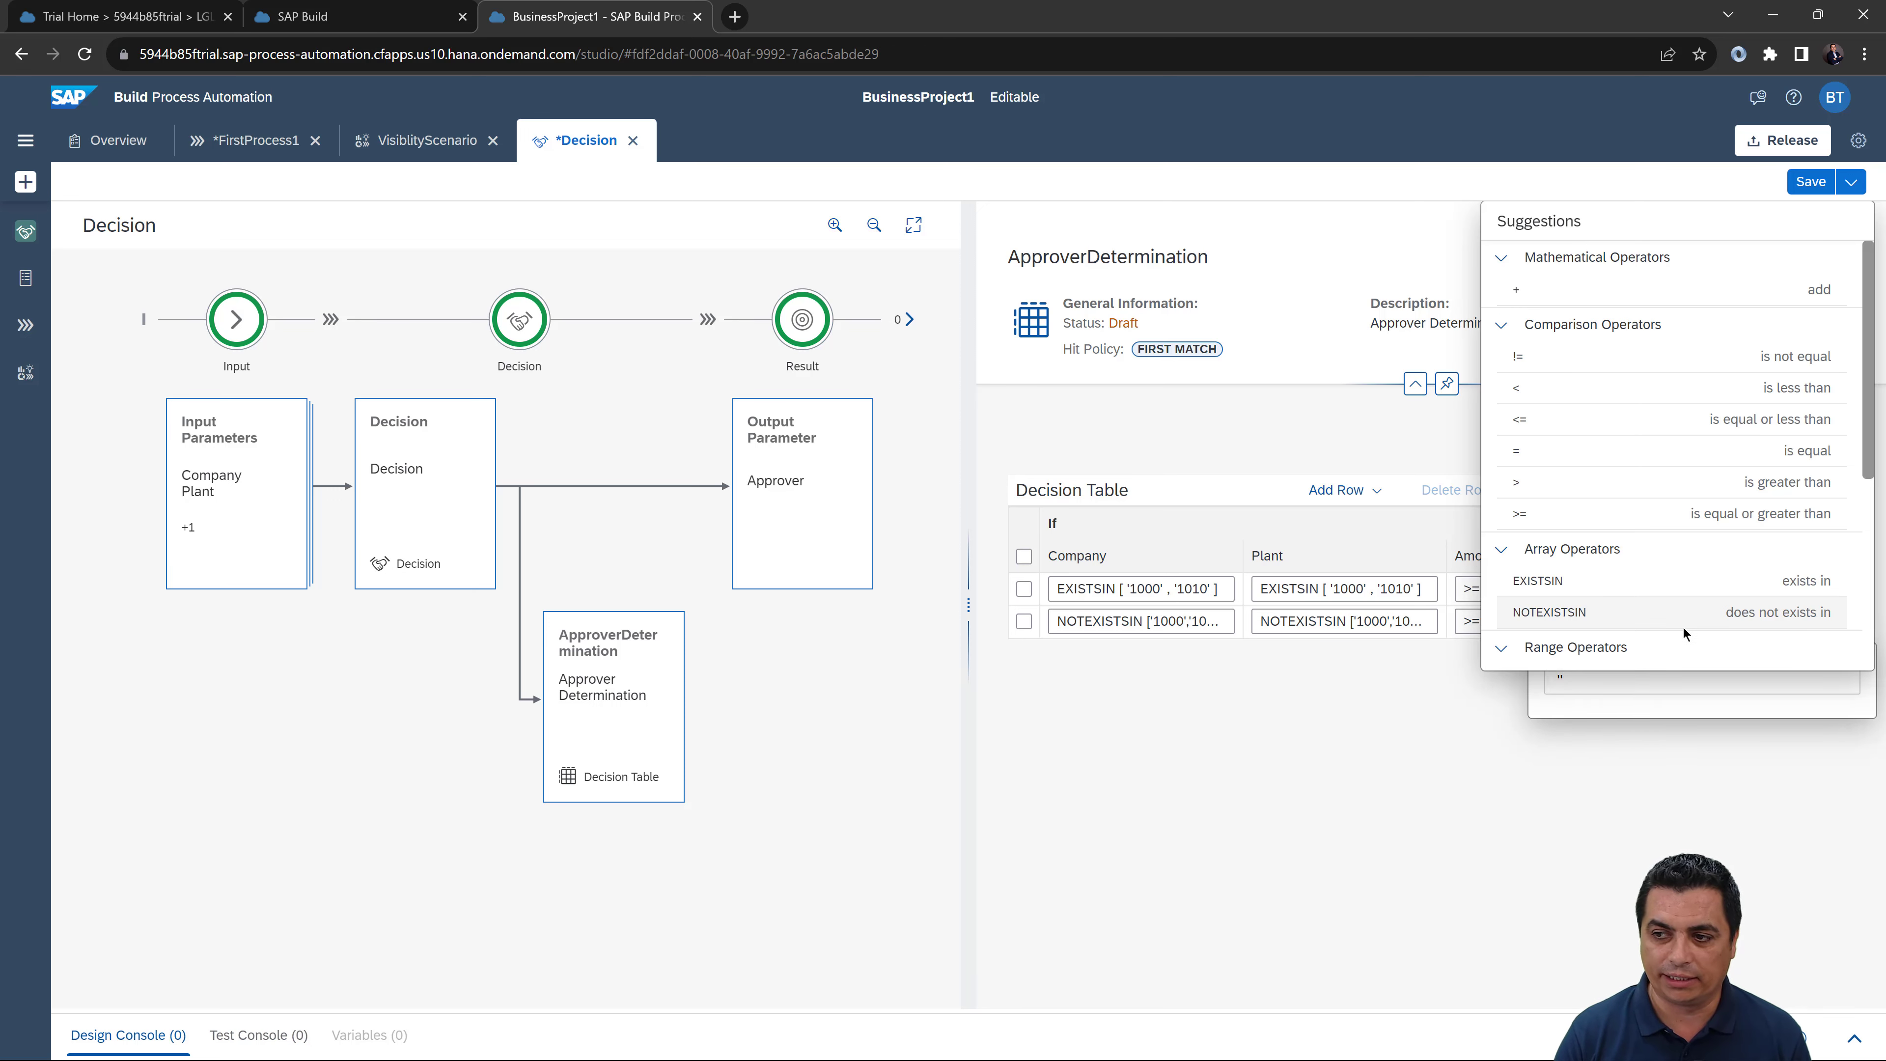
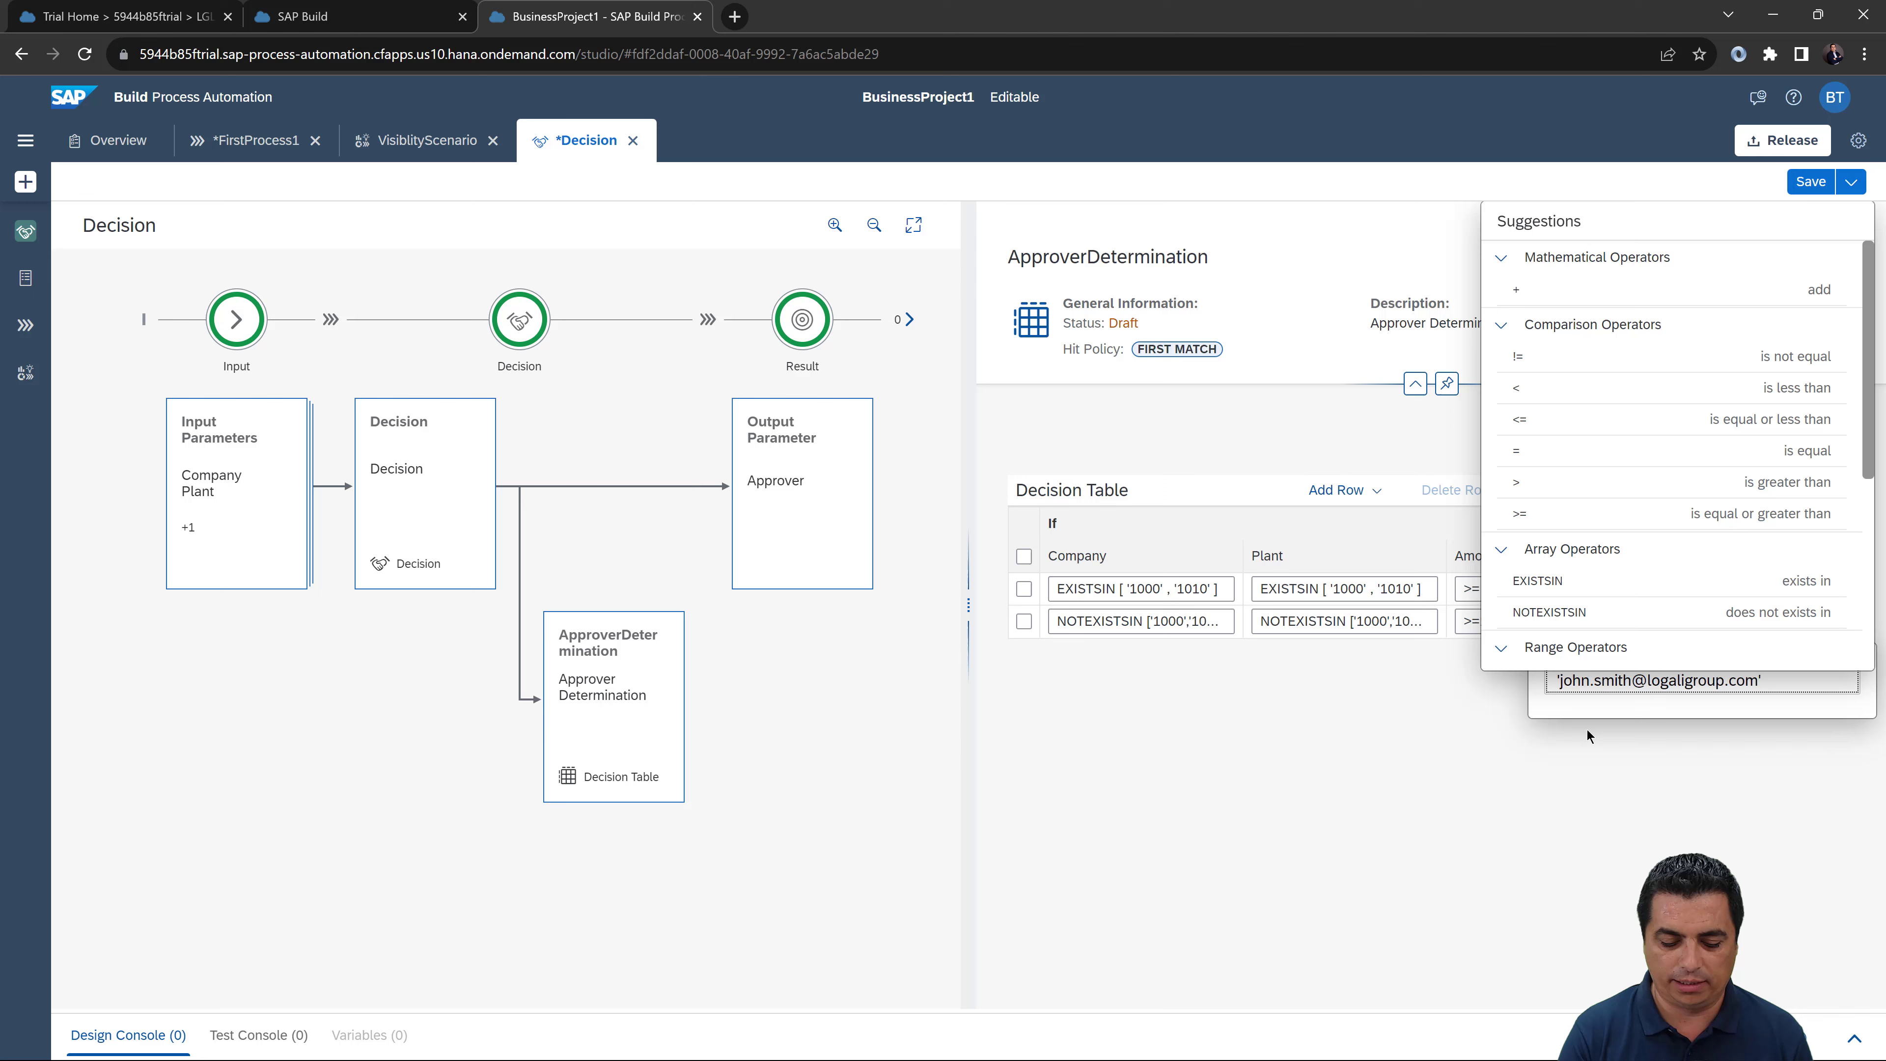
pyautogui.click(1512, 775)
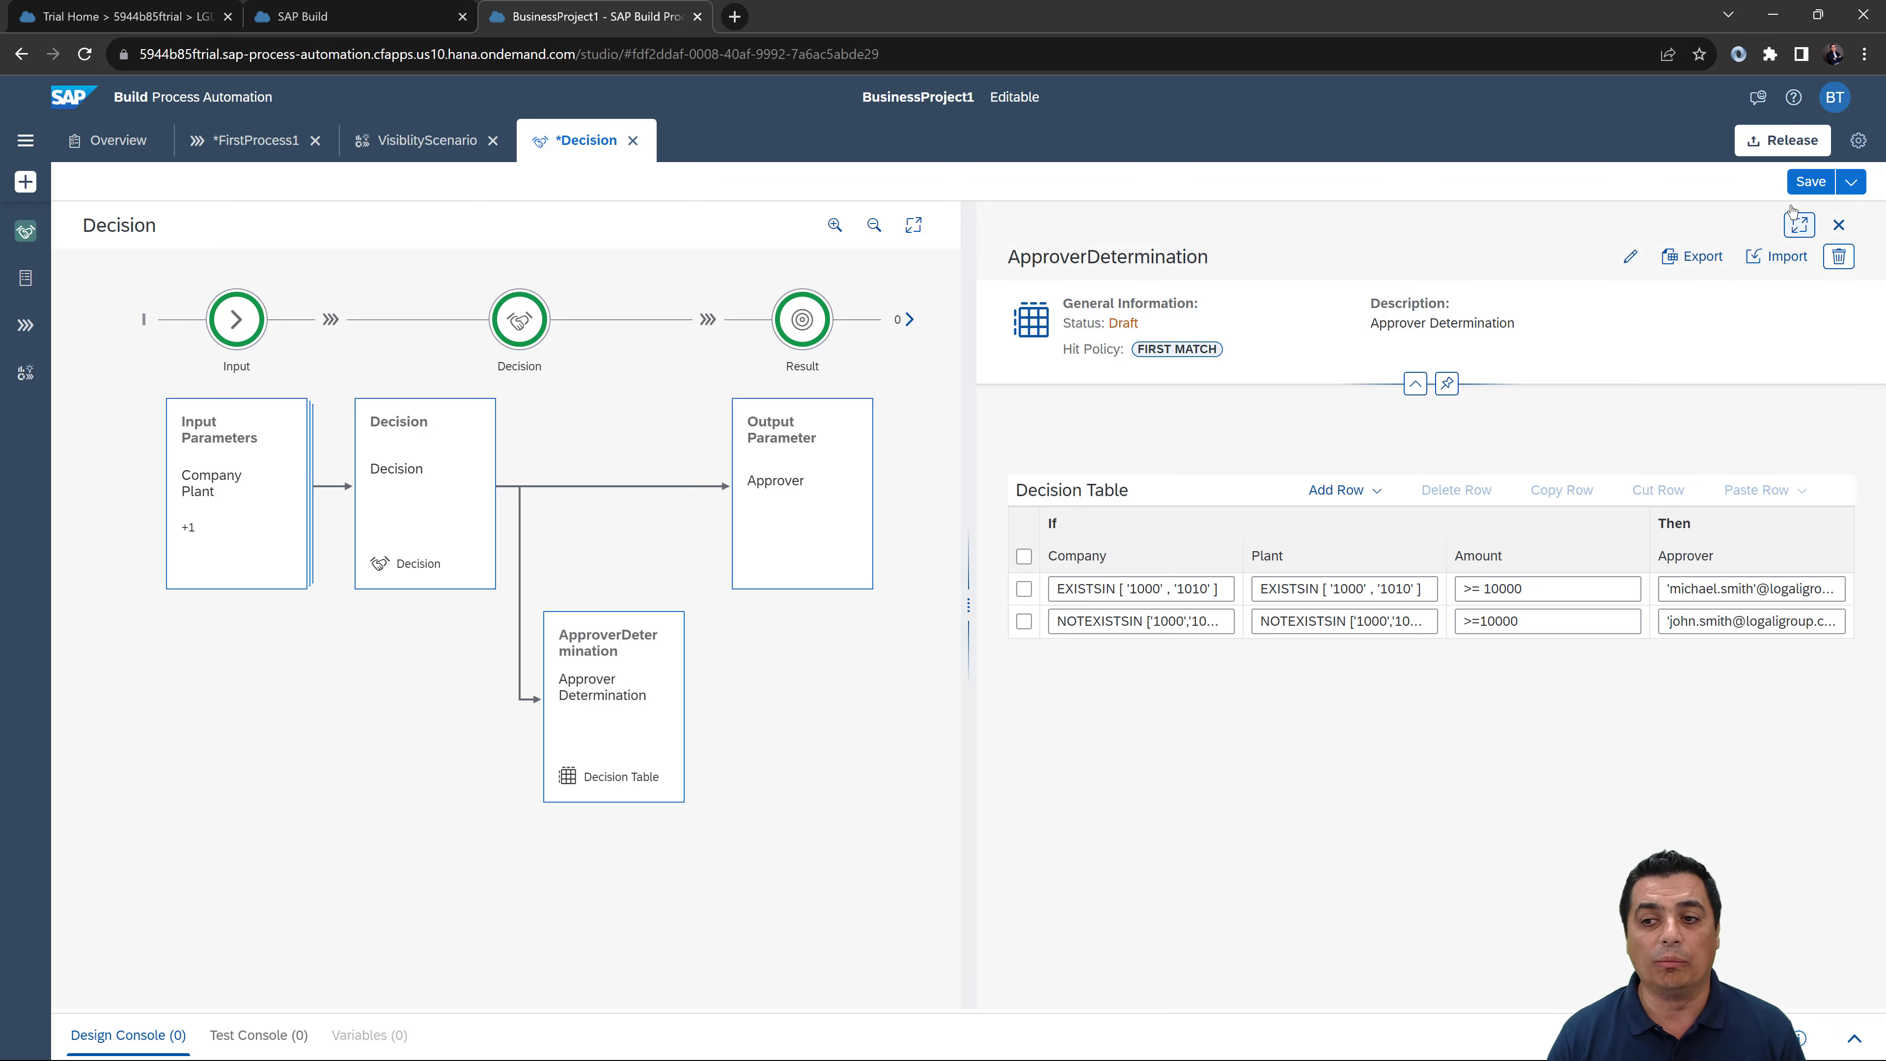
# Step: Save the decision, check the invalid-expression error, and remove the space in row 1's Amount condition
pyautogui.click(1812, 184)
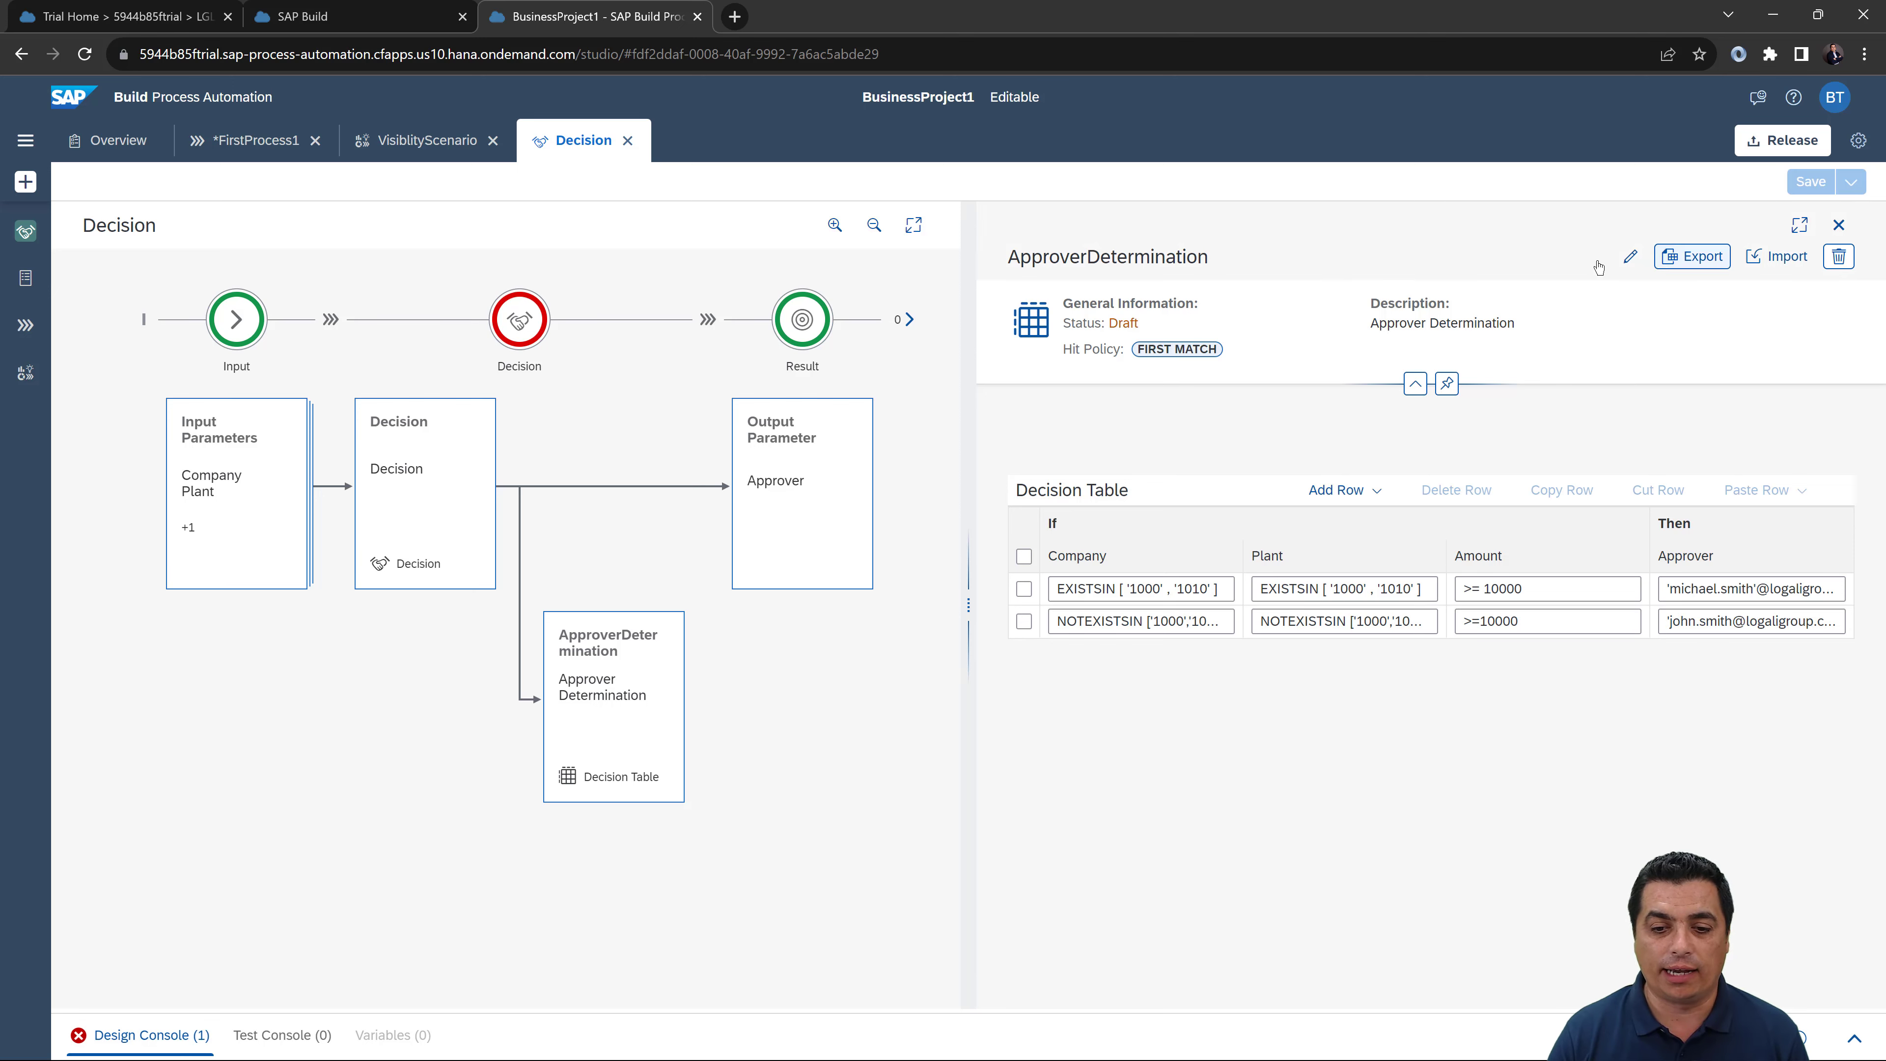
pyautogui.click(1848, 1043)
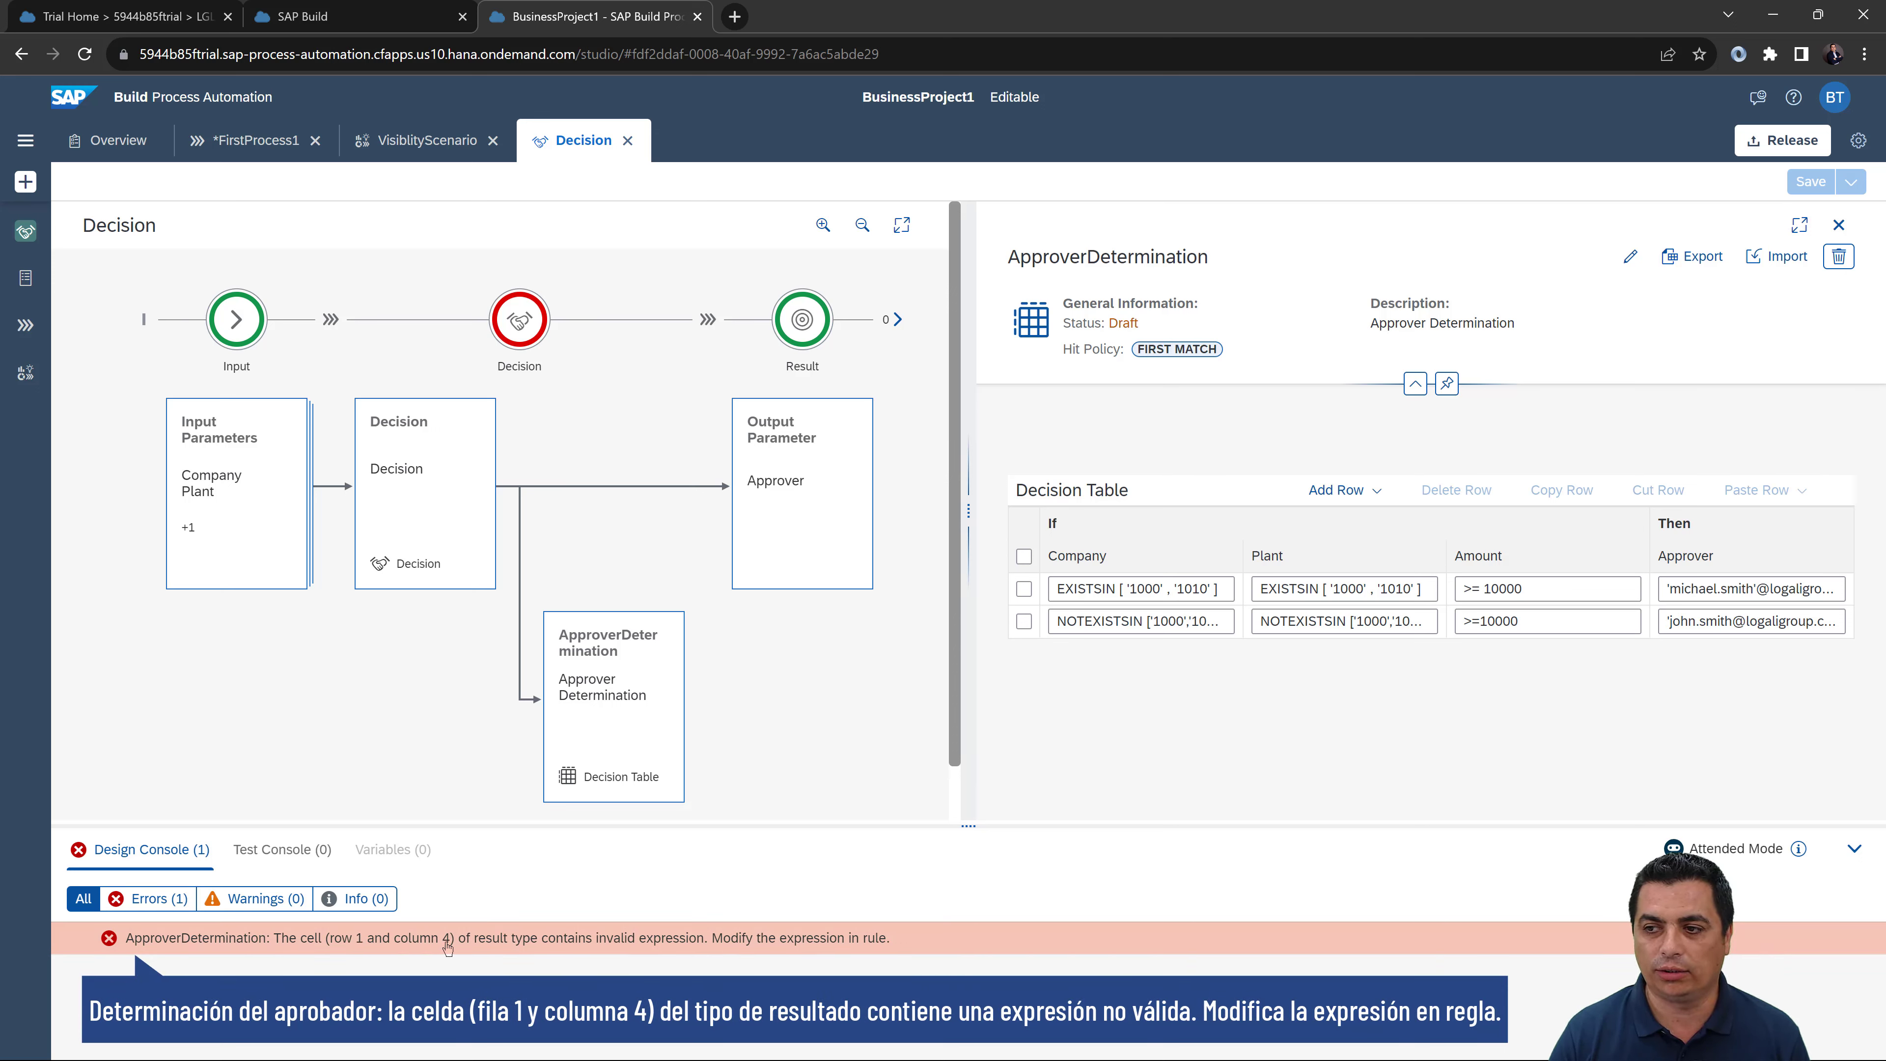
pyautogui.click(1474, 589)
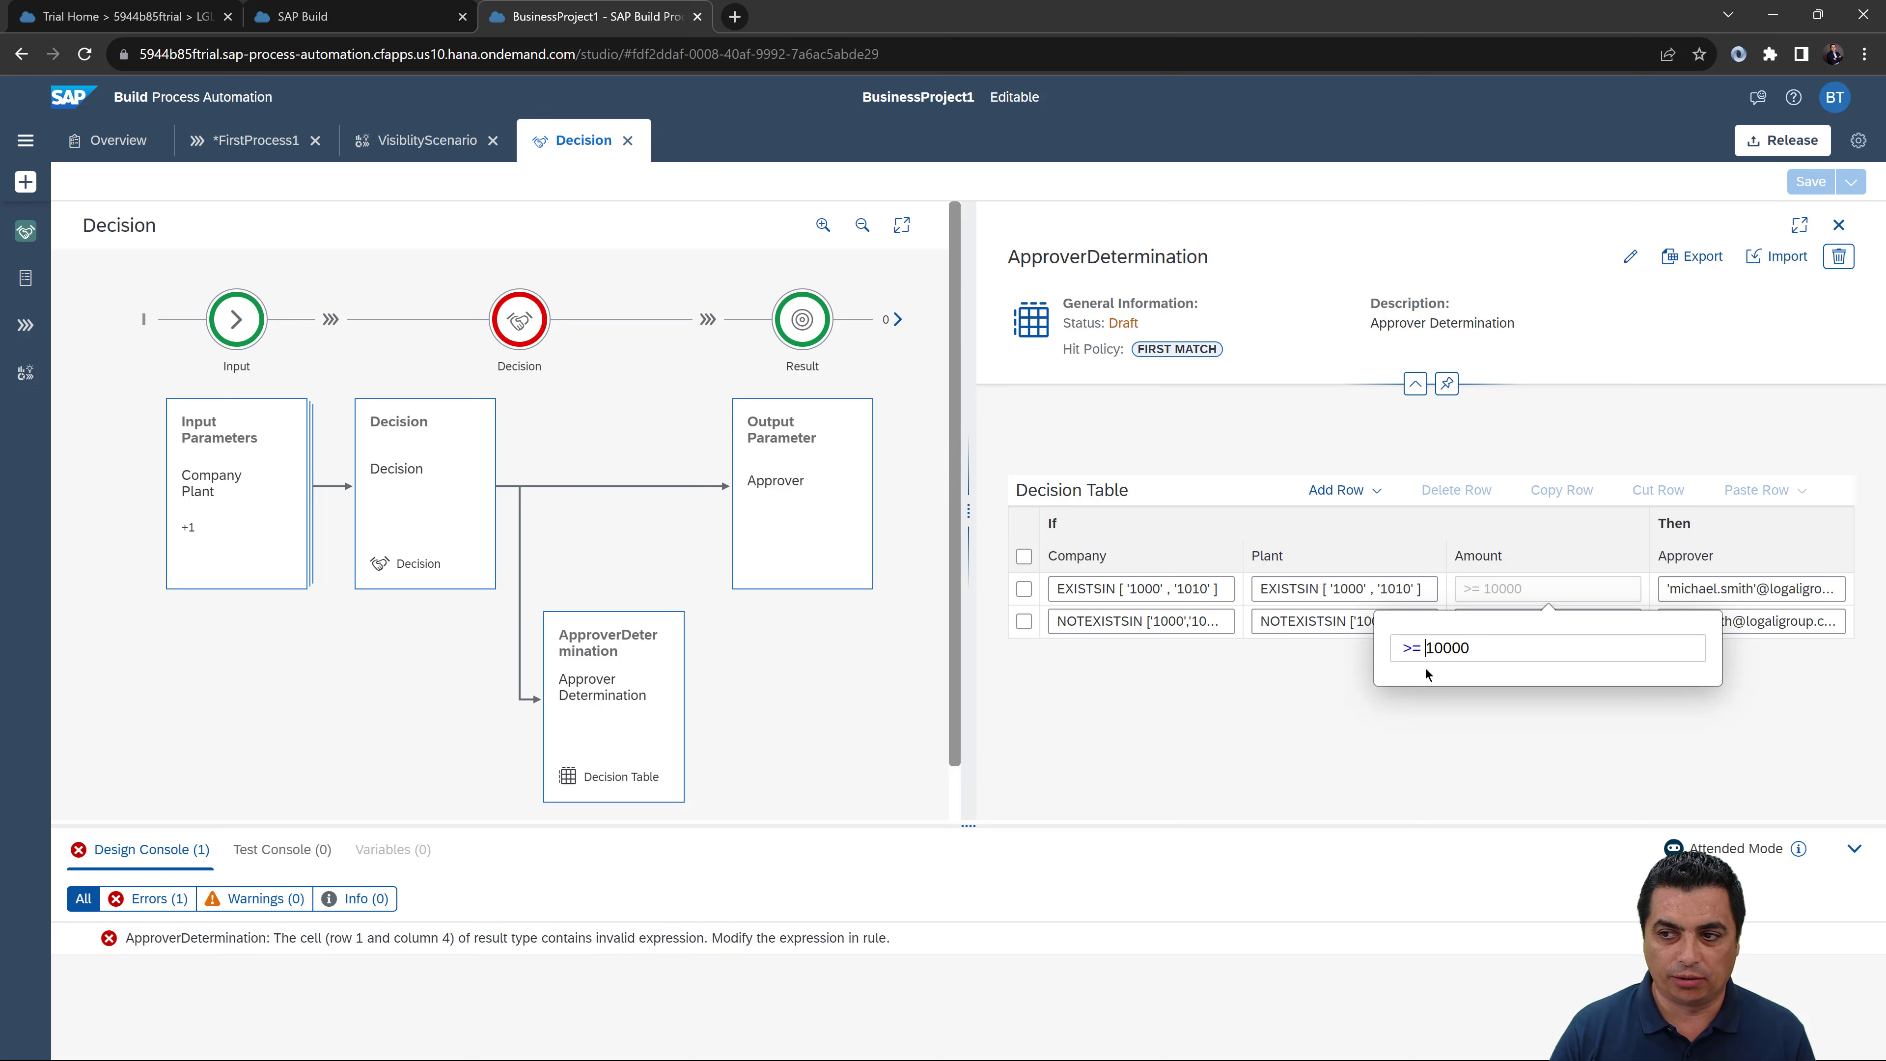
pyautogui.press('BackSpace')
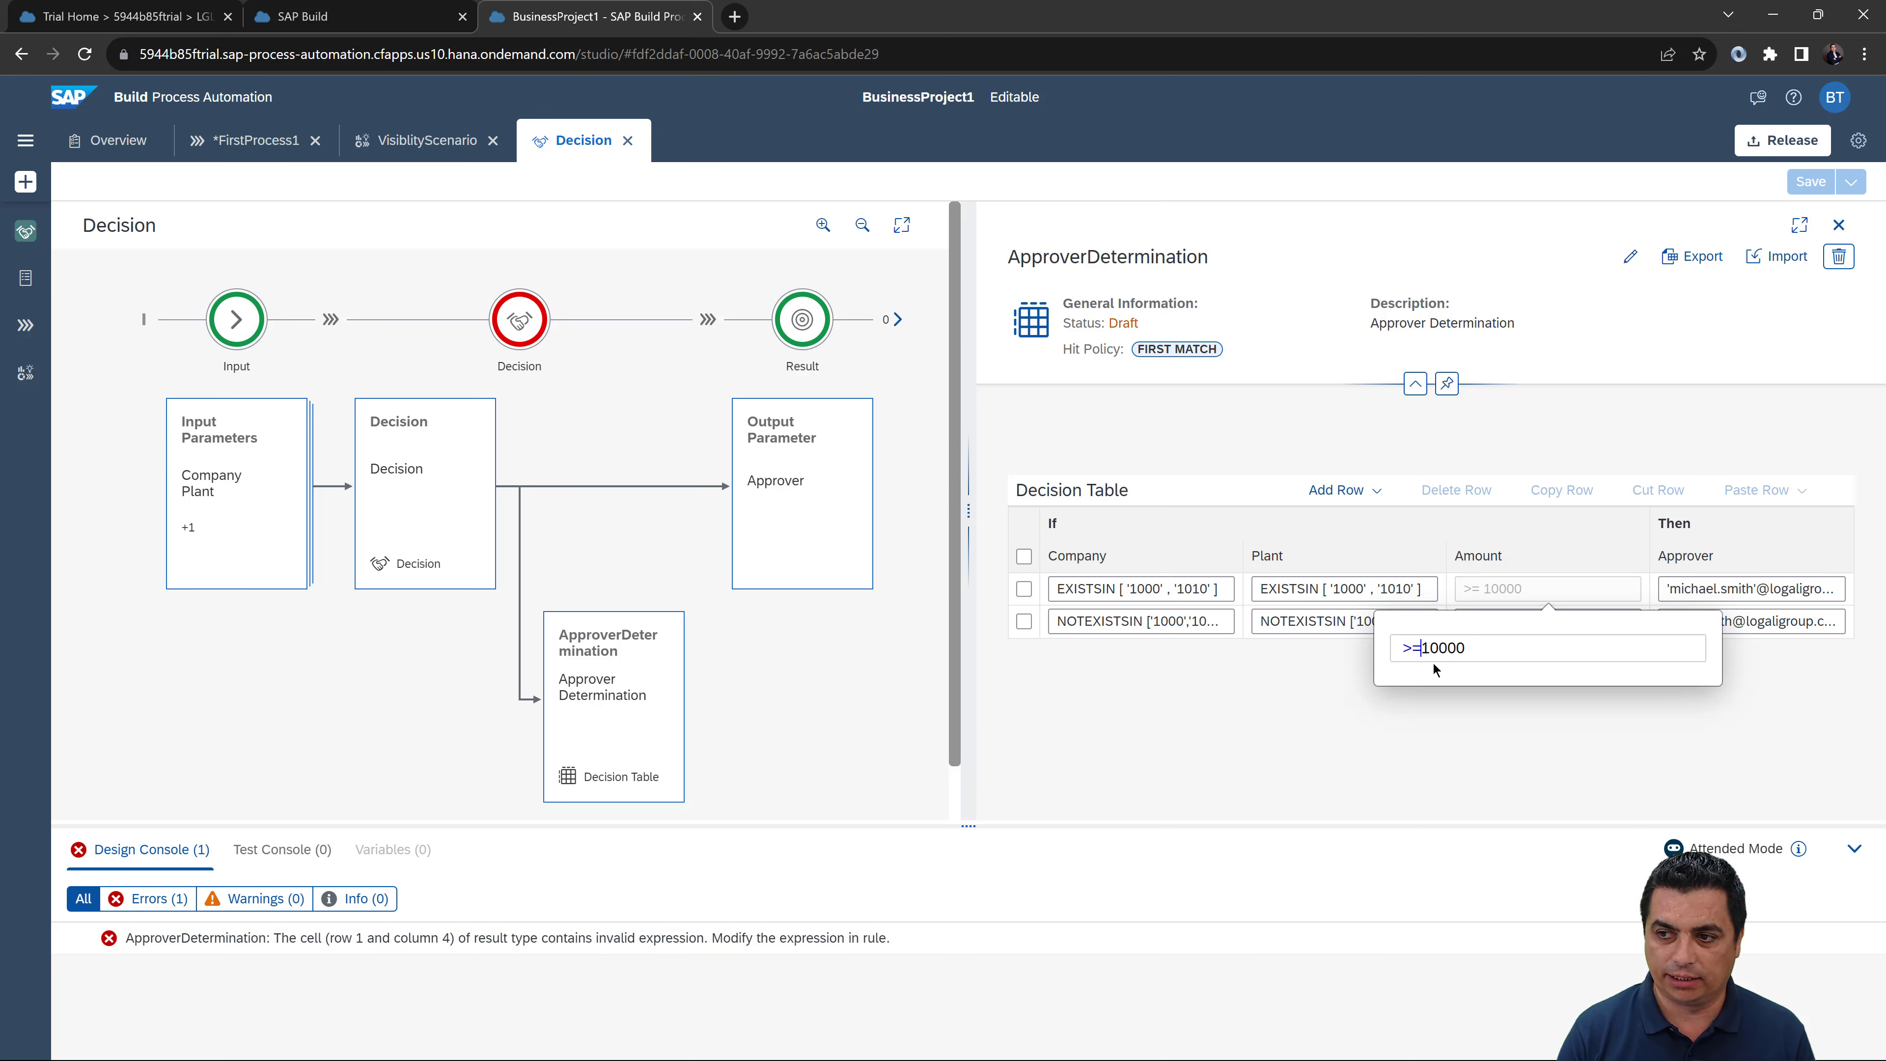
pyautogui.press('Return')
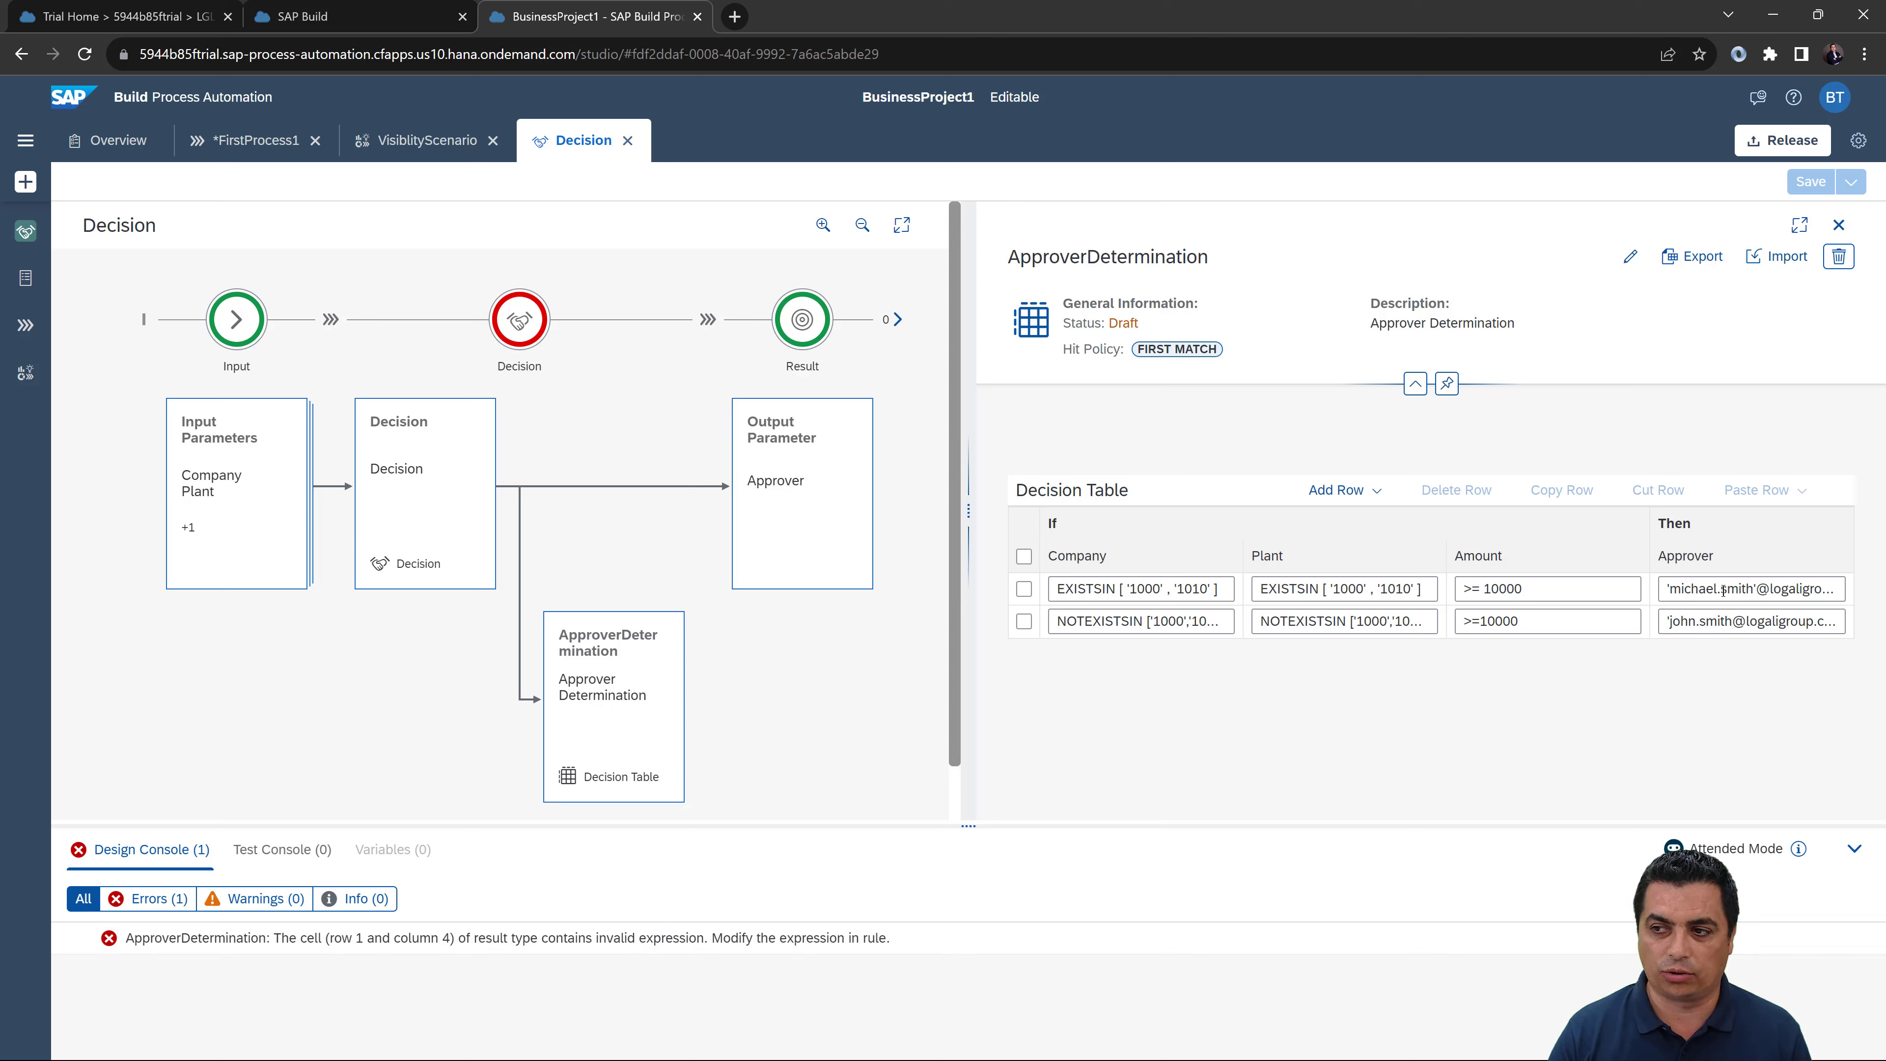
# Step: Rewrite row 1's Approver as one correctly single-quoted e-mail value and save the decision again
pyautogui.click(1763, 593)
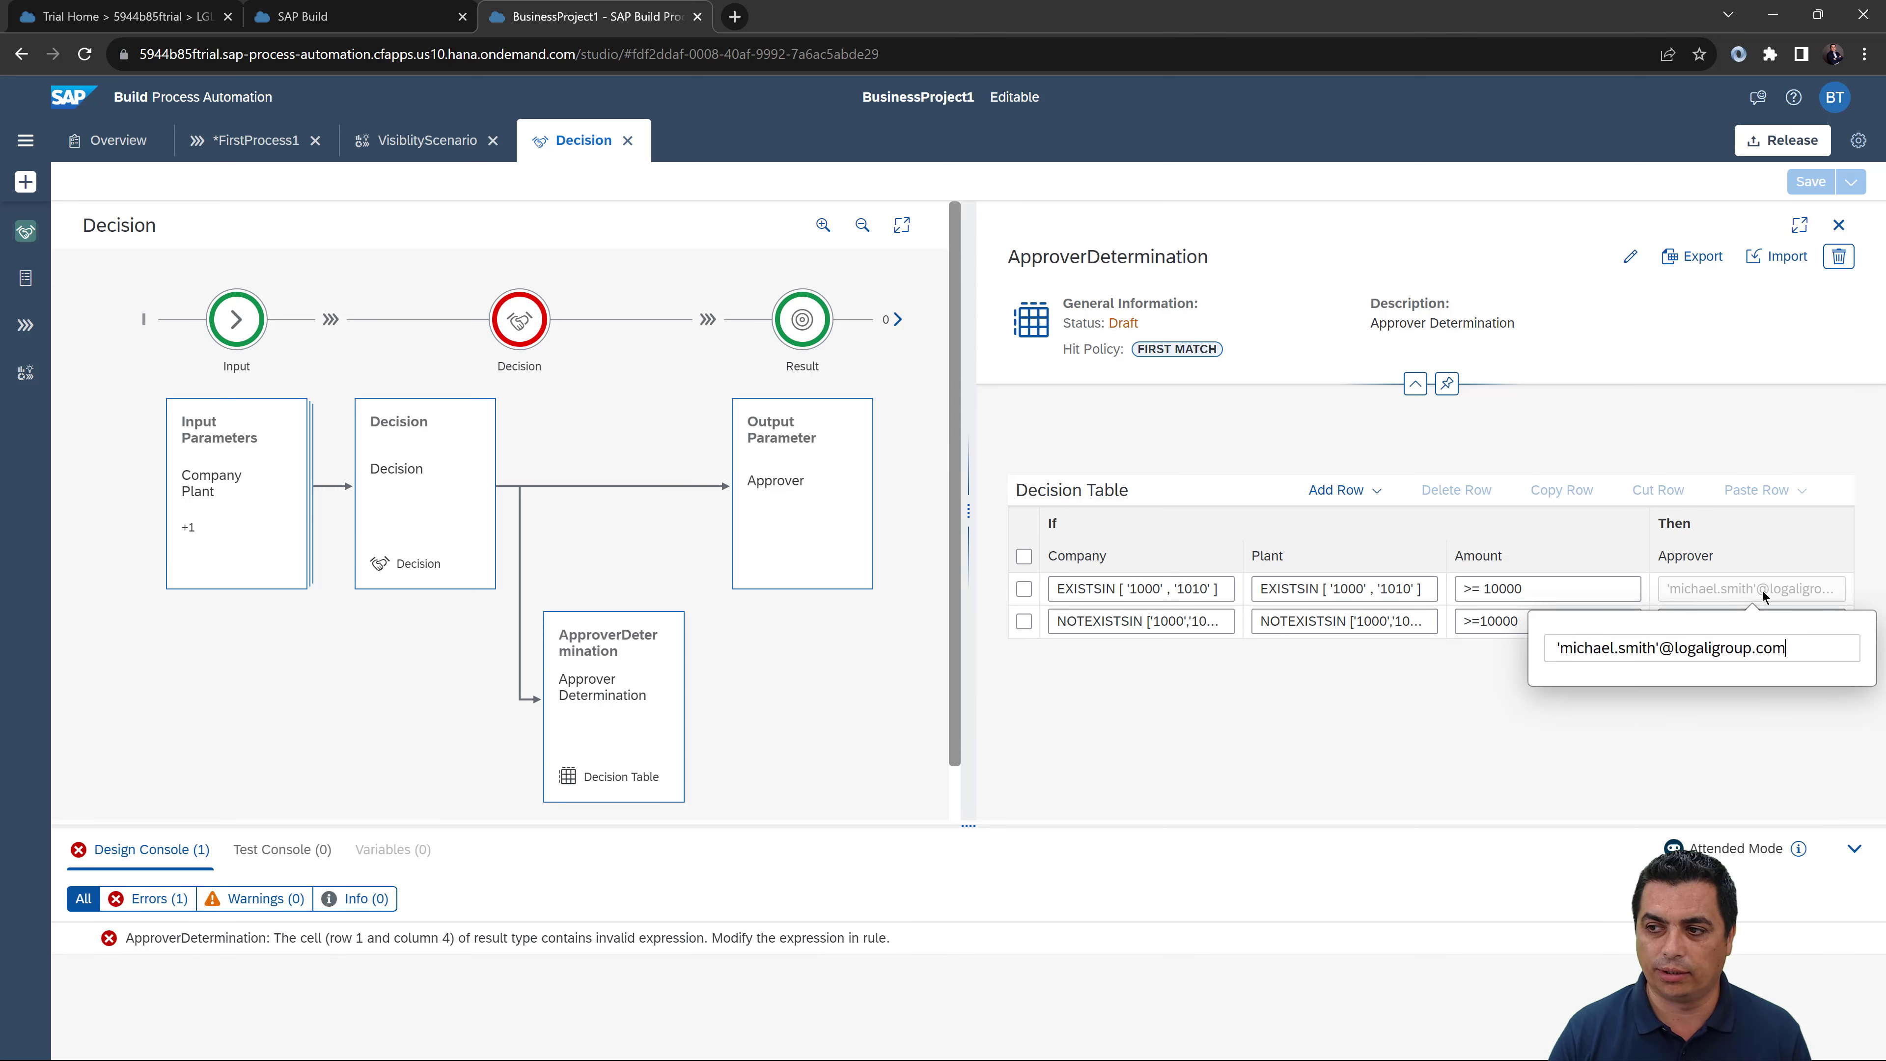
pyautogui.click(1660, 648)
pyautogui.press('BackSpace')
pyautogui.press('BackSpace')
pyautogui.press('BackSpace')
pyautogui.press('BackSpace')
pyautogui.press('BackSpace')
pyautogui.press('BackSpace')
pyautogui.press('BackSpace')
pyautogui.press('BackSpace')
pyautogui.press('BackSpace')
pyautogui.press('BackSpace')
pyautogui.press('BackSpace')
pyautogui.press('BackSpace')
pyautogui.press('BackSpace')
pyautogui.press('BackSpace')
pyautogui.press('BackSpace')
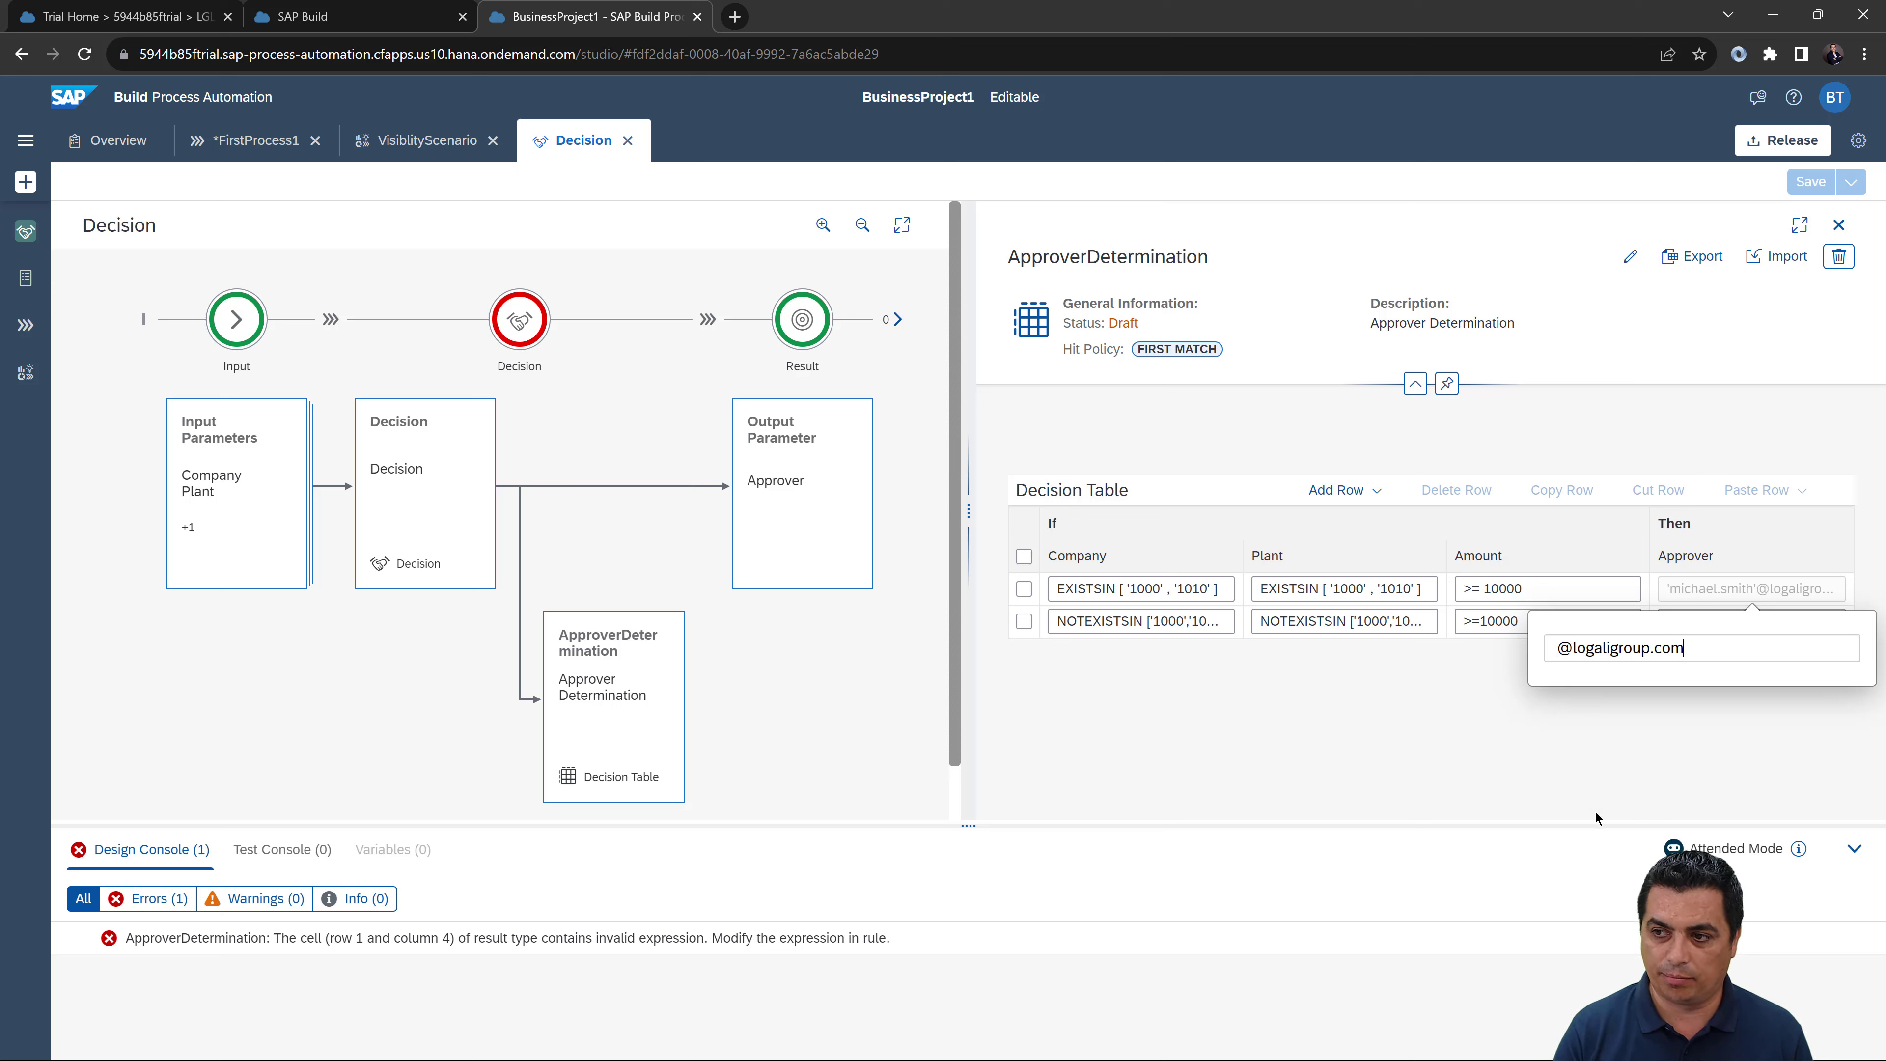
pyautogui.write("'")
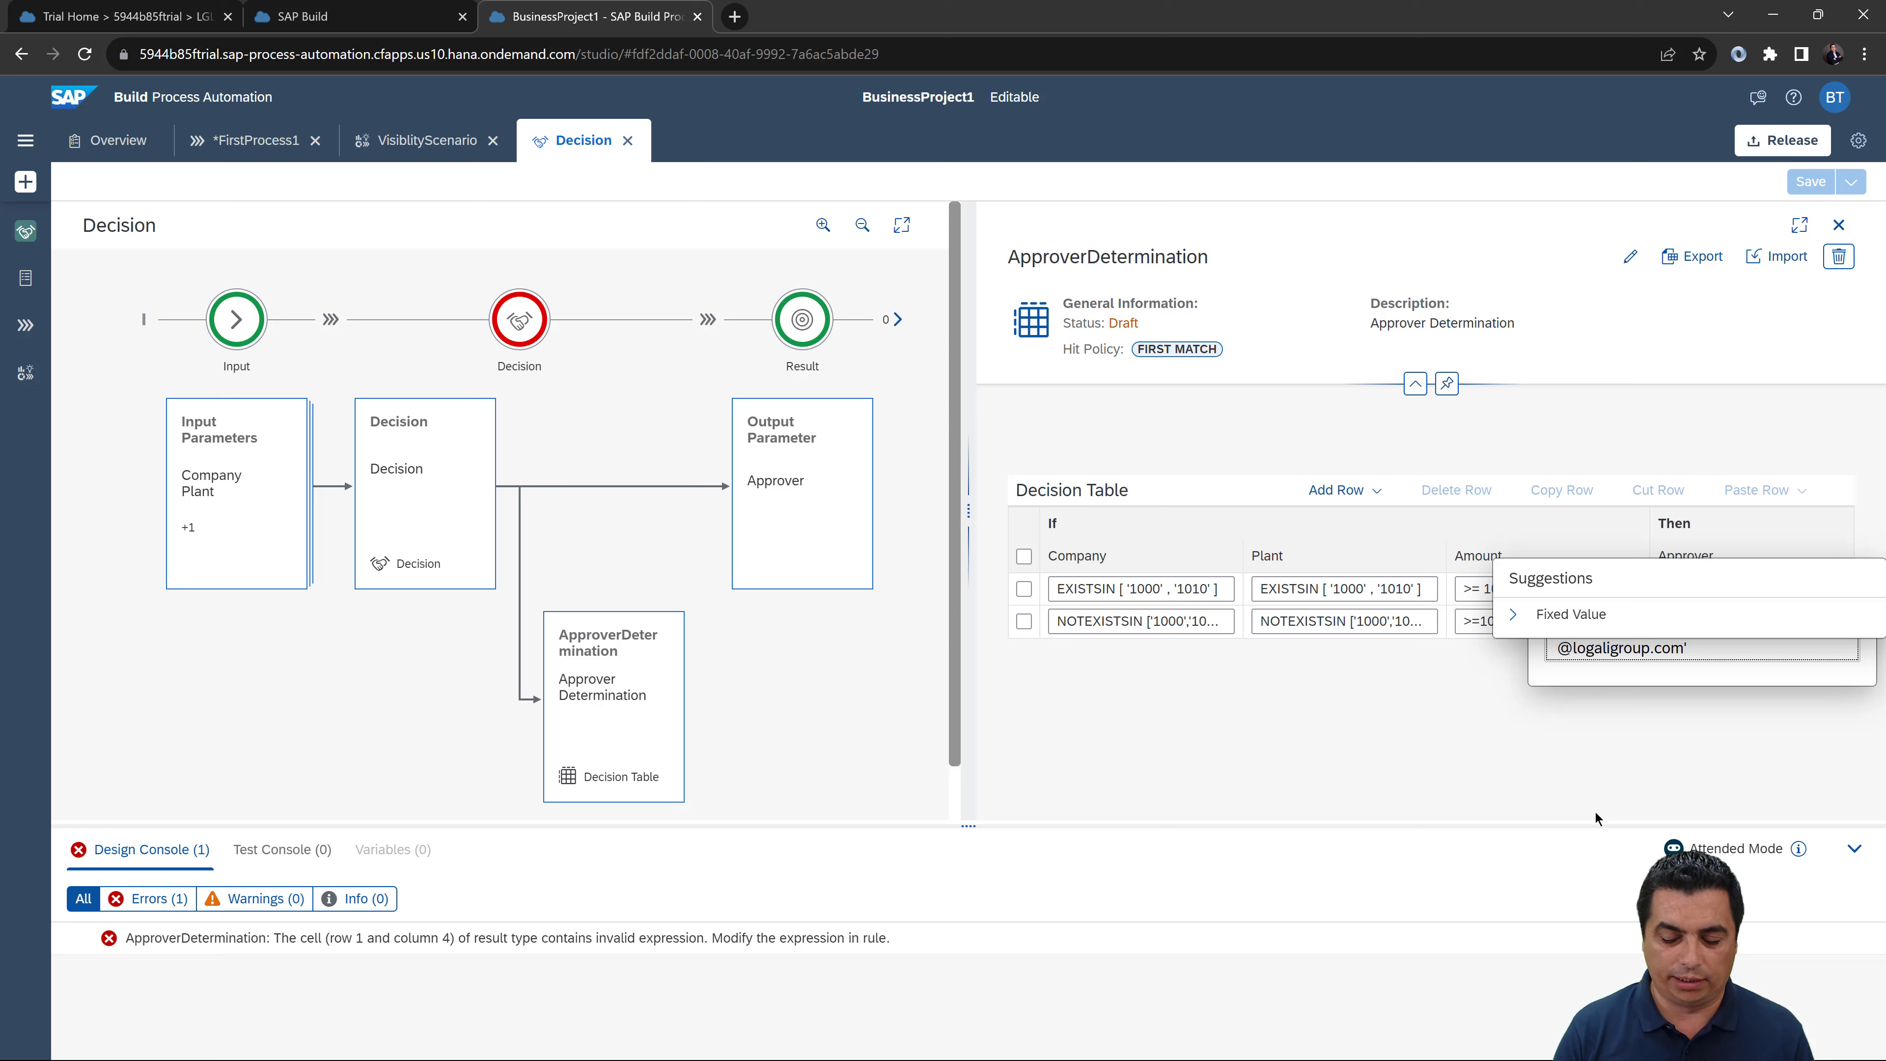
pyautogui.write("'")
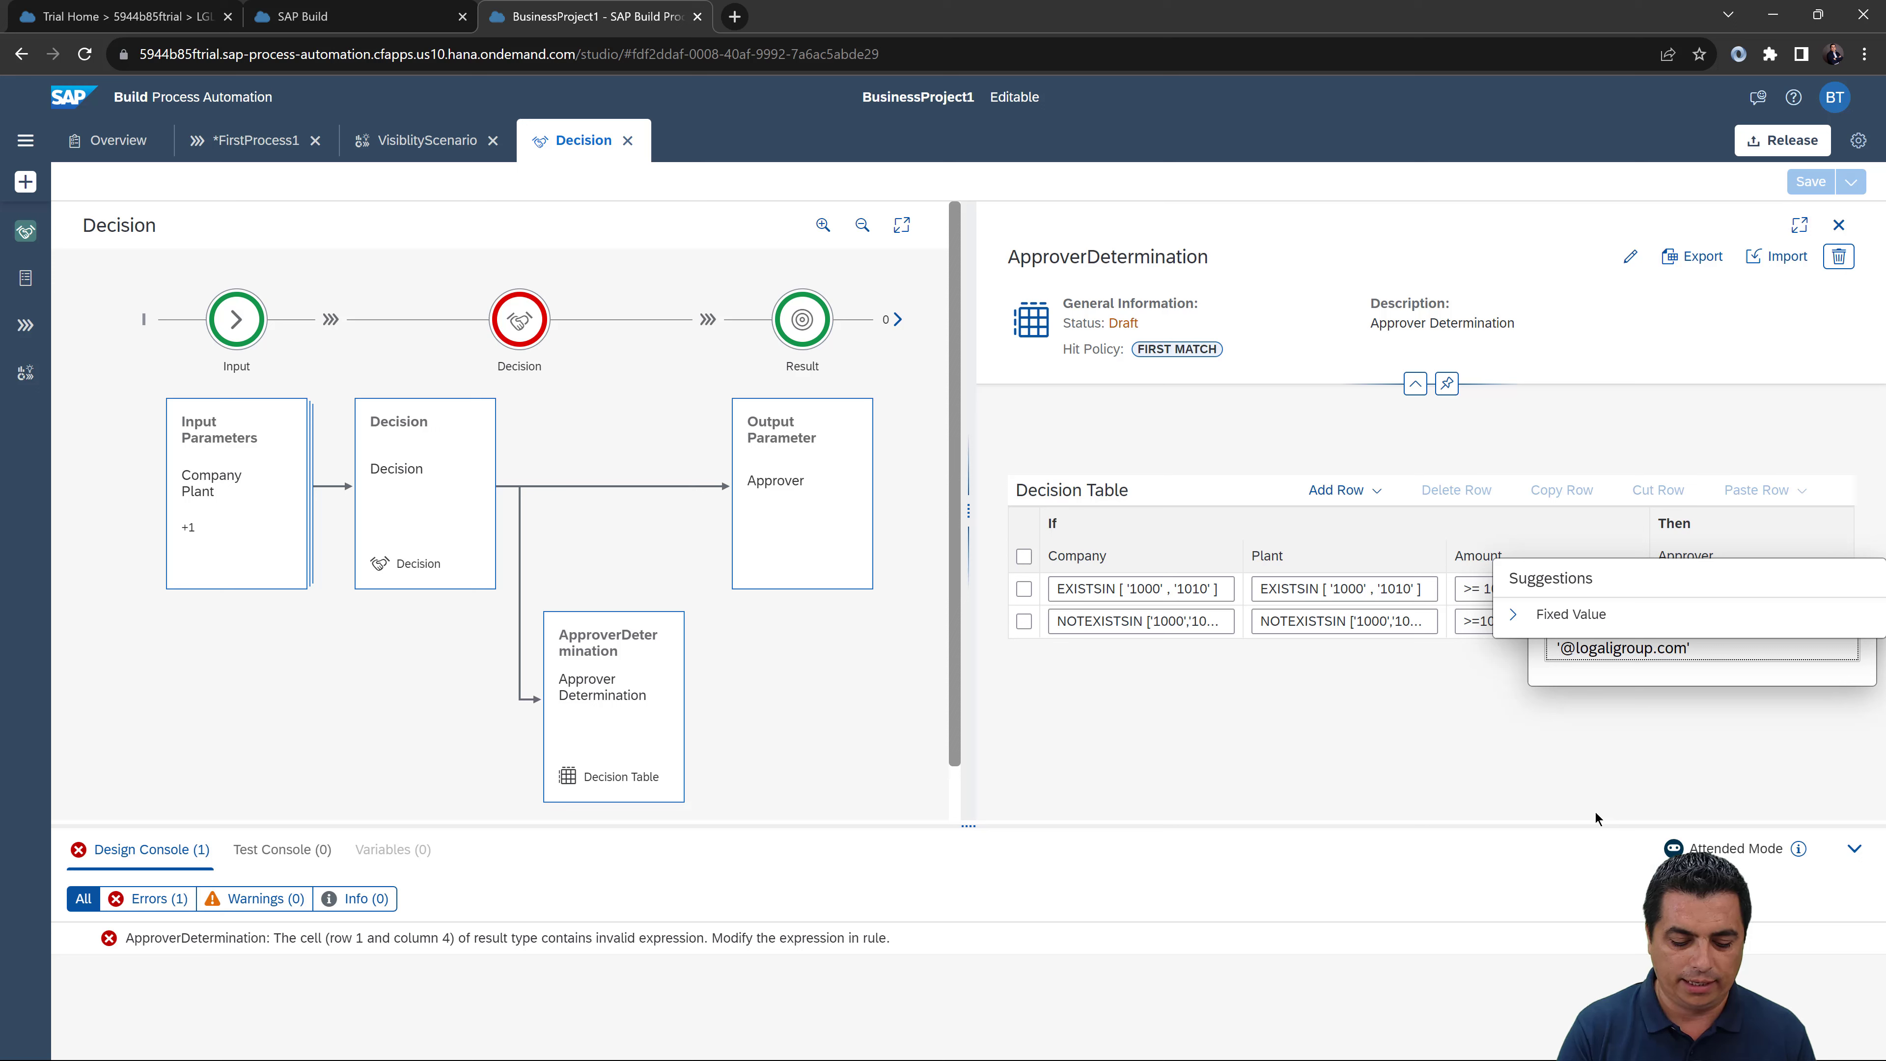
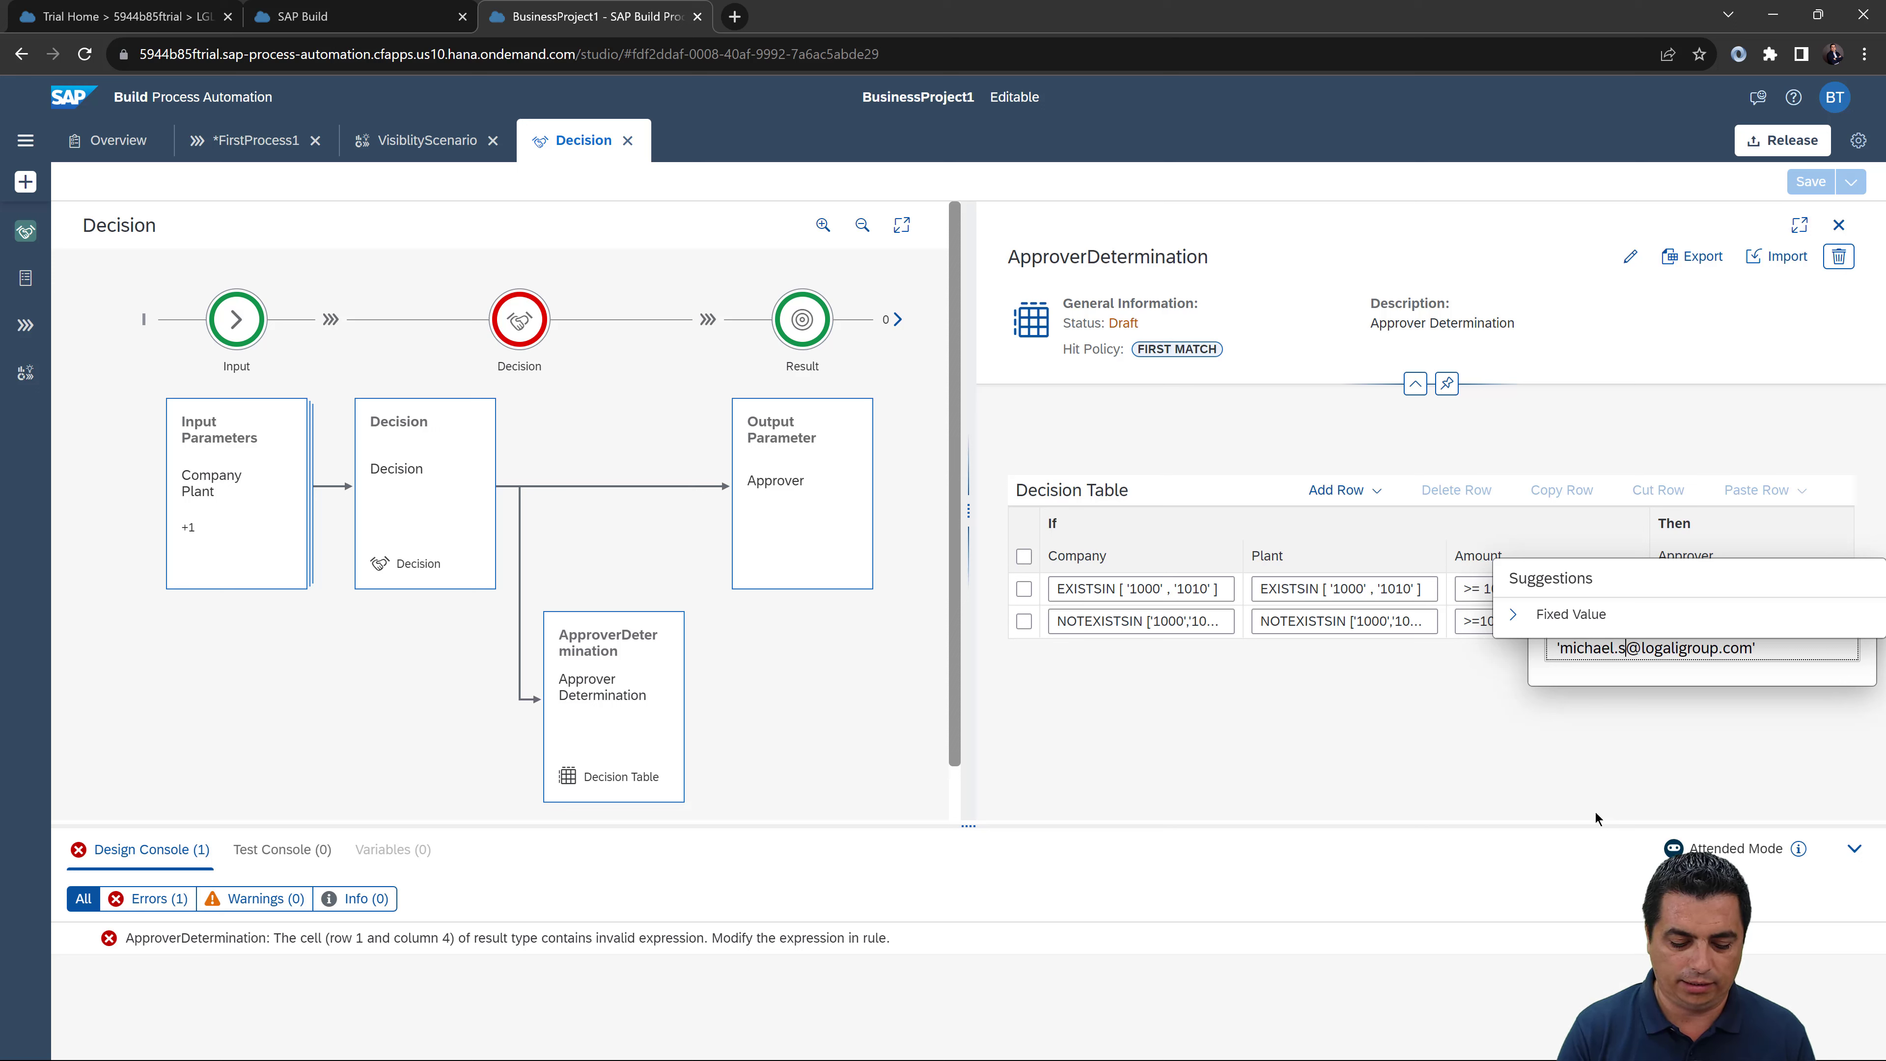
pyautogui.click(1496, 763)
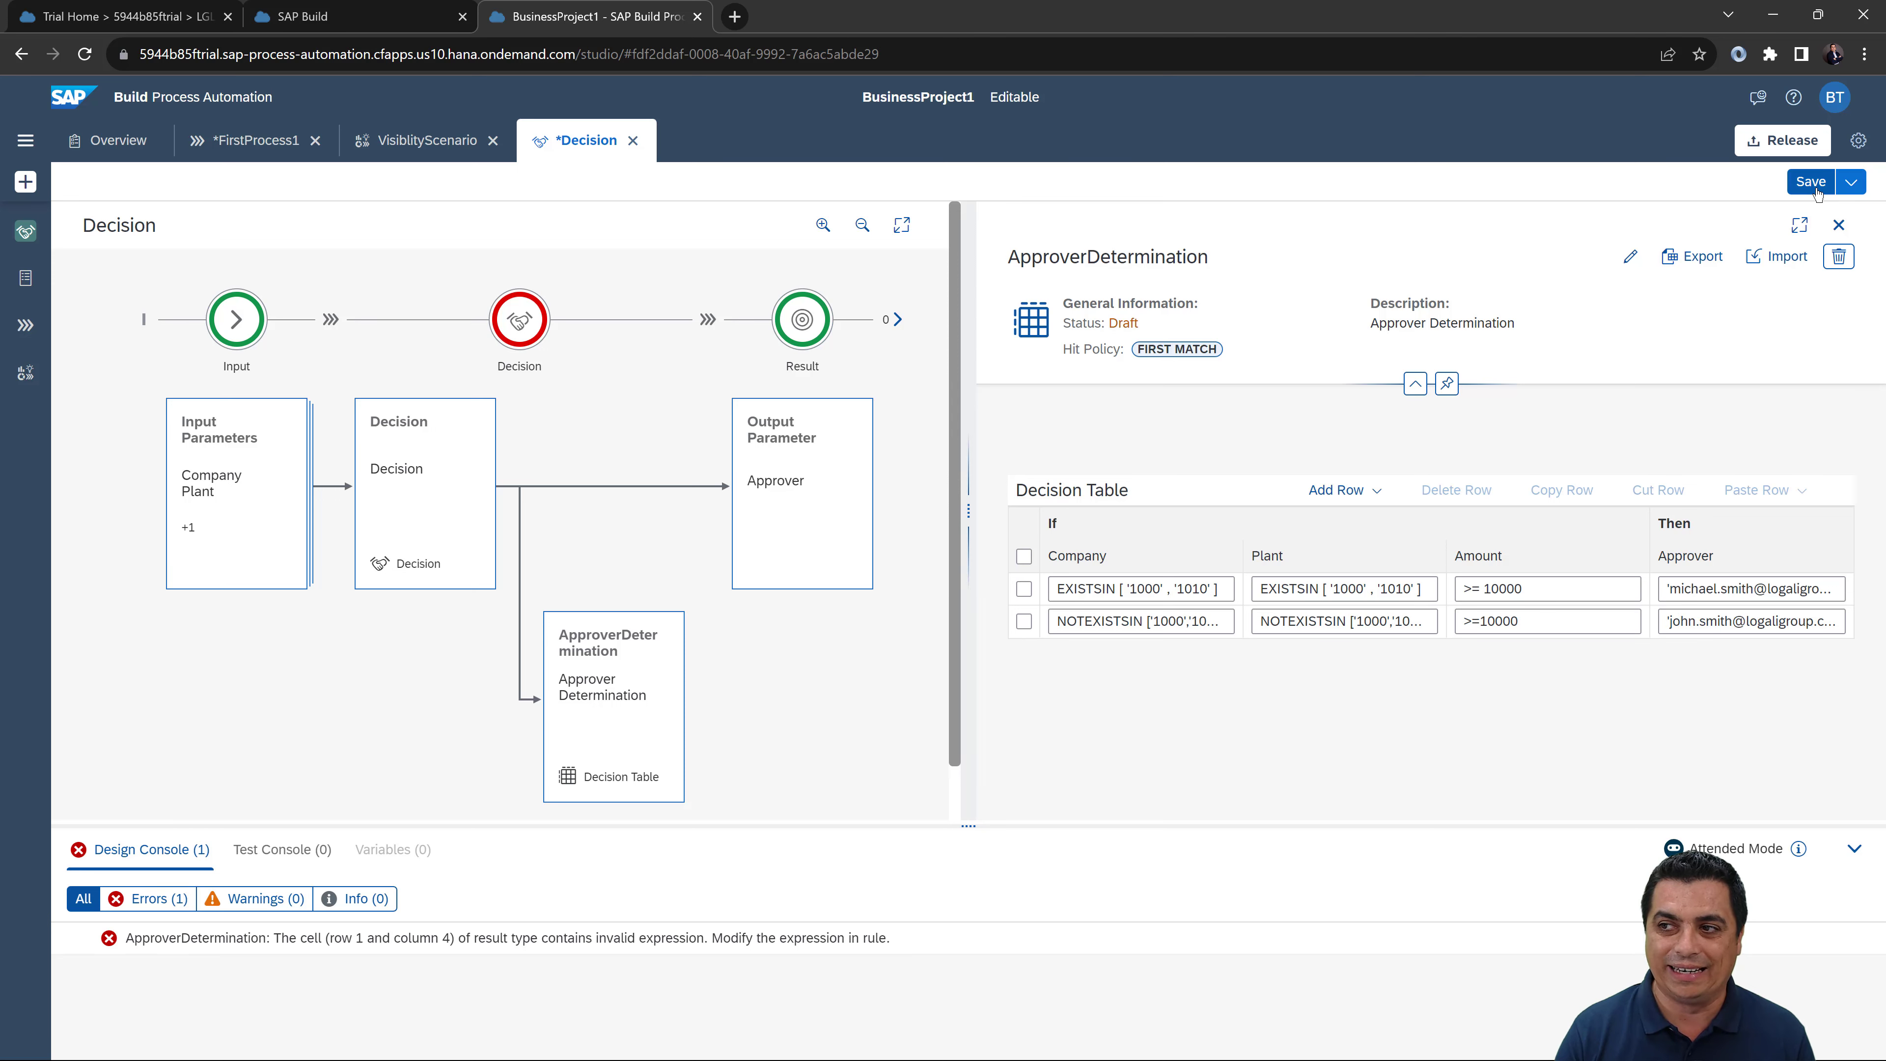
pyautogui.click(1812, 182)
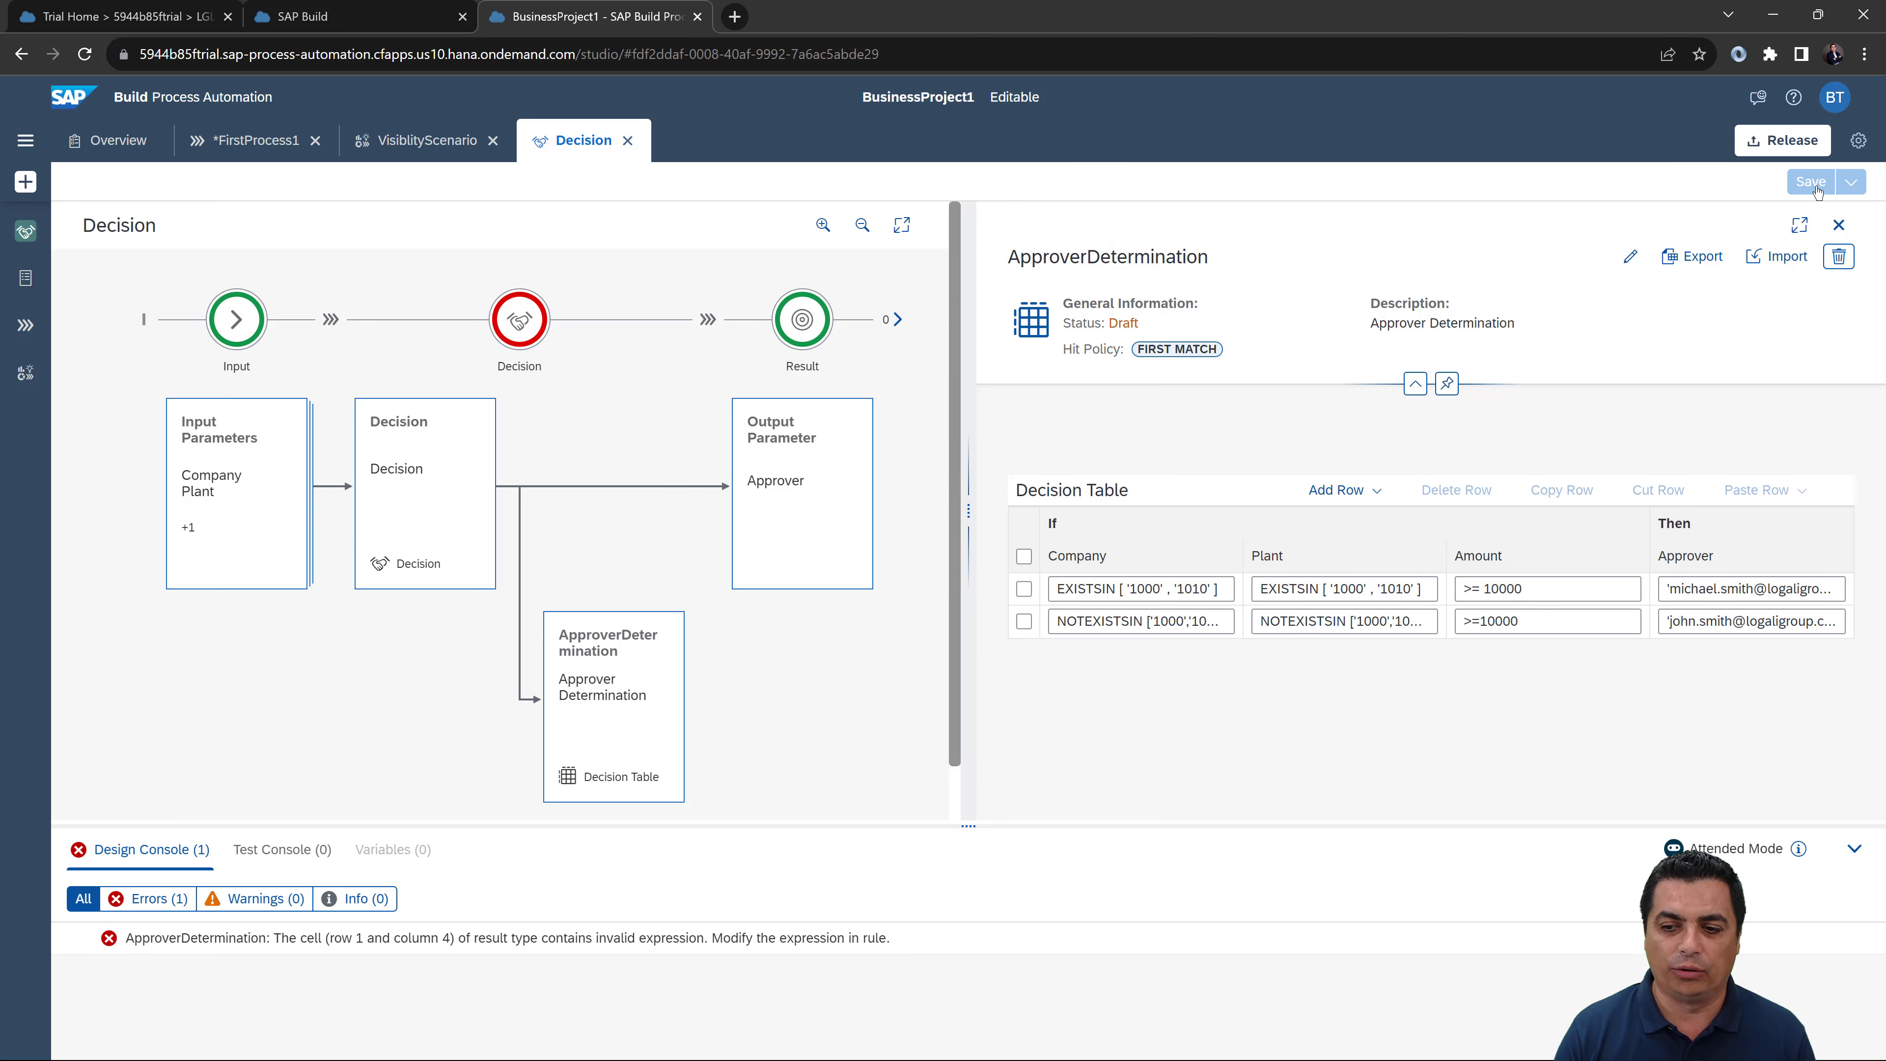